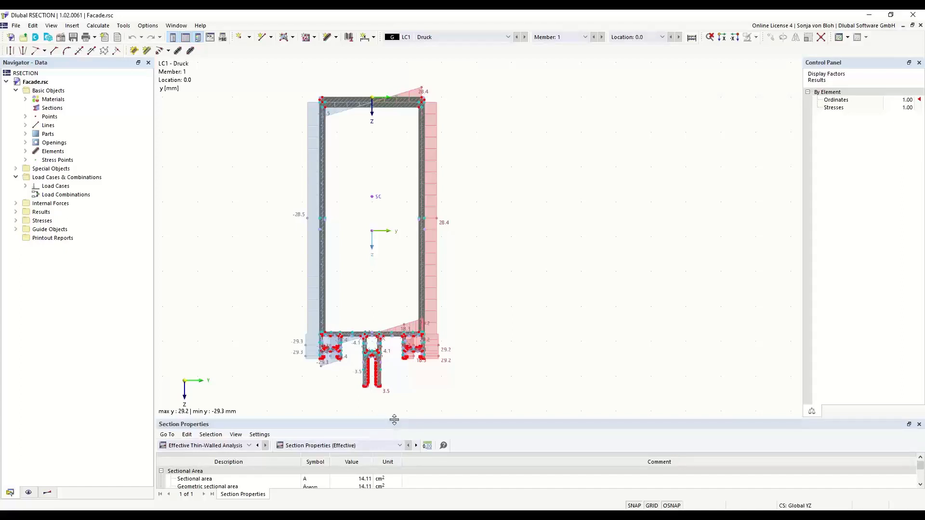
Enlarge the section properties table, and view the navigator's display and results trees before returning to the data tree.
left_click_drag(394, 420, 408, 367)
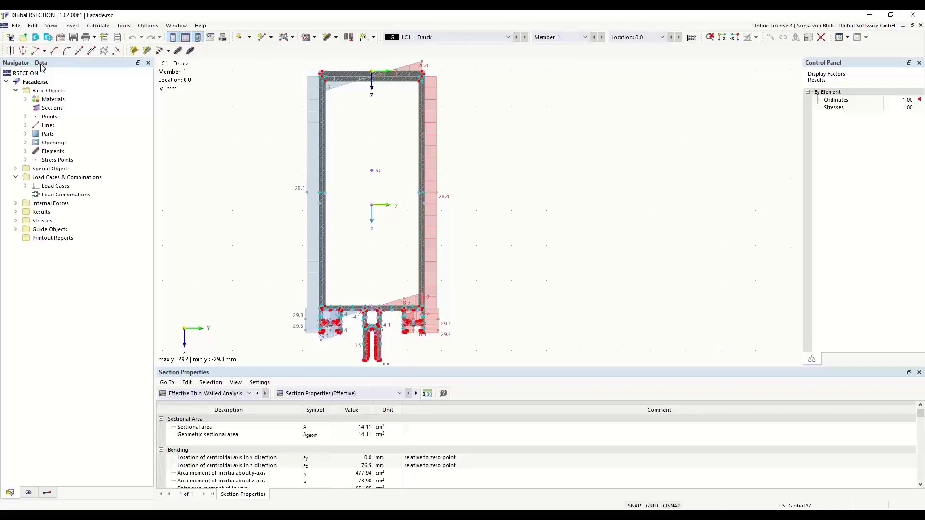
left_click(28, 492)
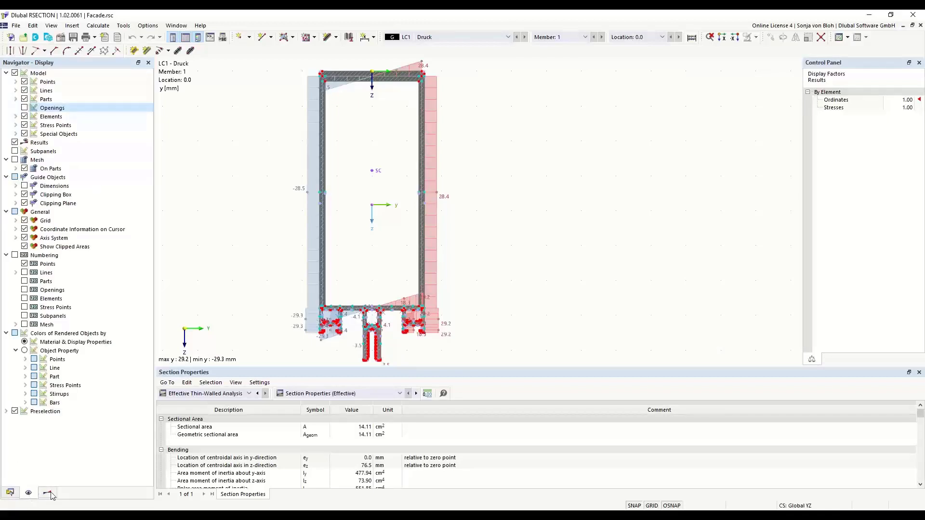
left_click(50, 494)
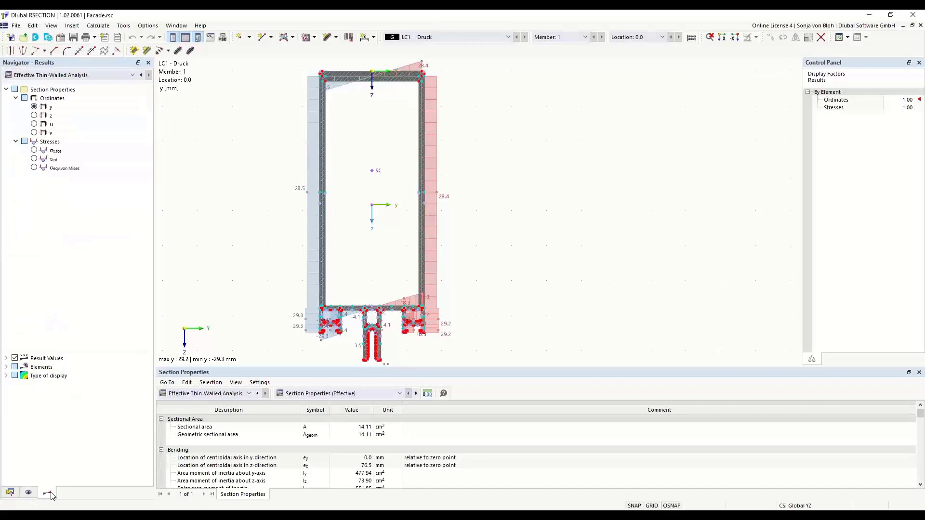
left_click(10, 492)
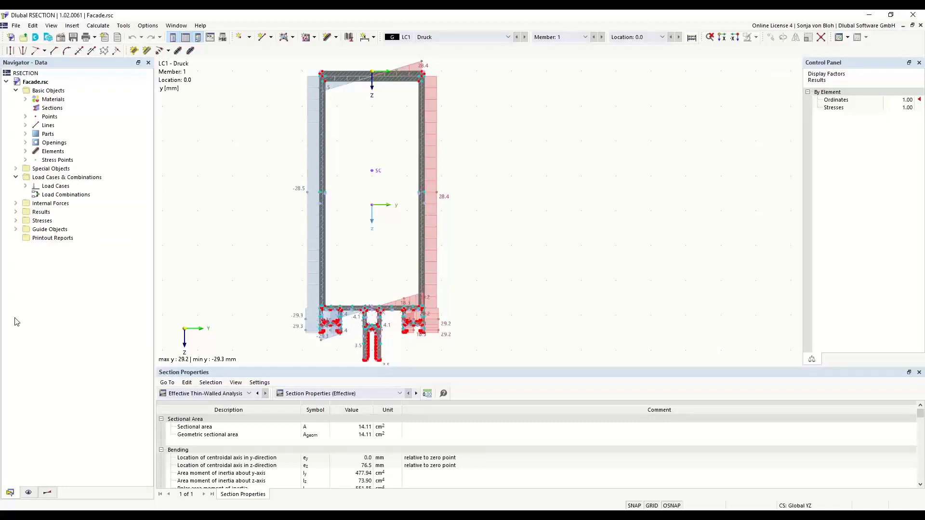
View the settings of point 3 from the model's point list and the available options for creating a new point.
left_click(25, 117)
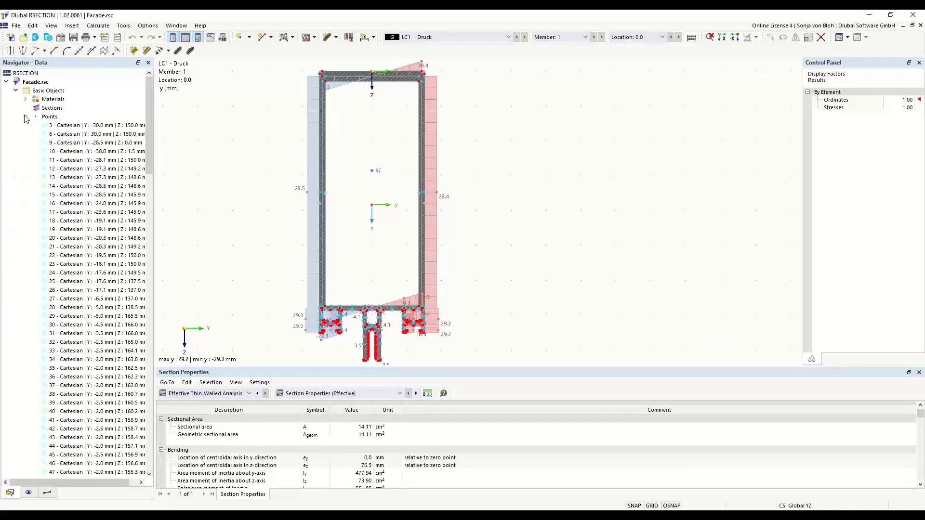
double_click(76, 127)
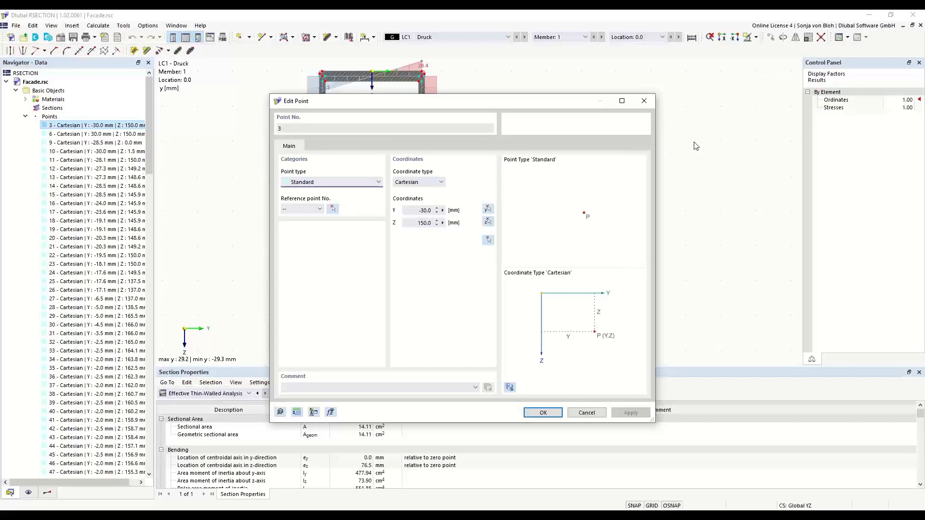
left_click(644, 100)
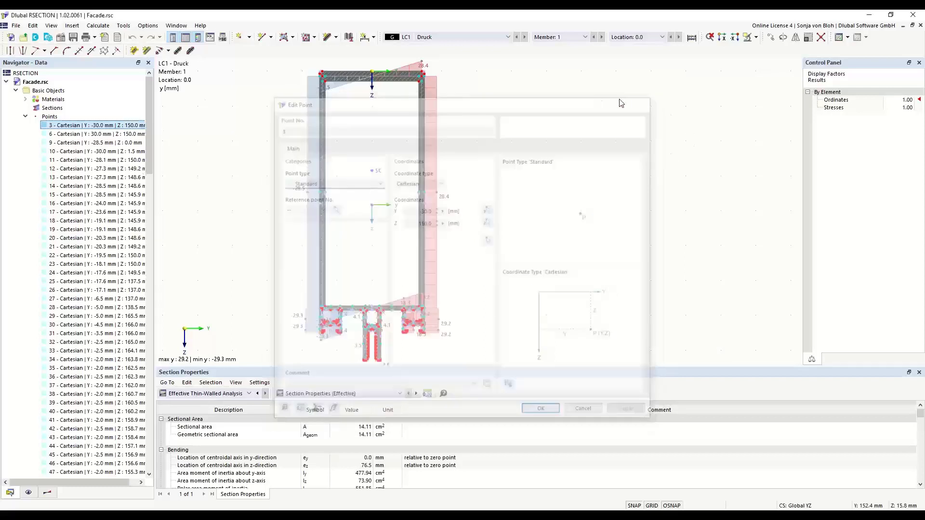
right_click(53, 117)
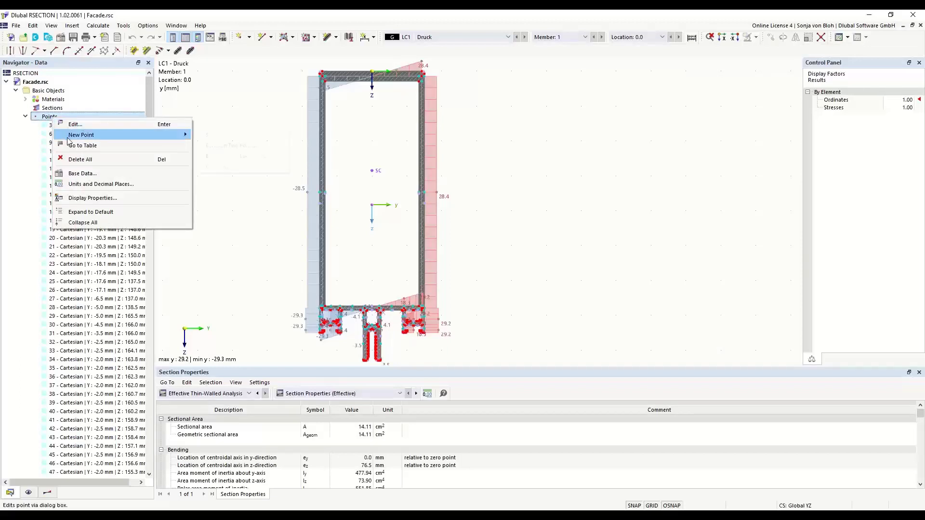
mouse_move(69, 137)
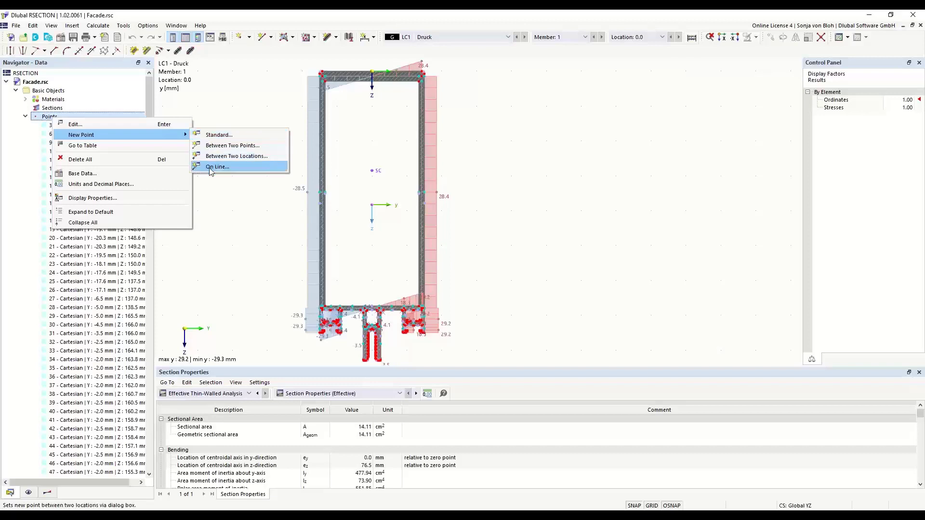
left_click(246, 246)
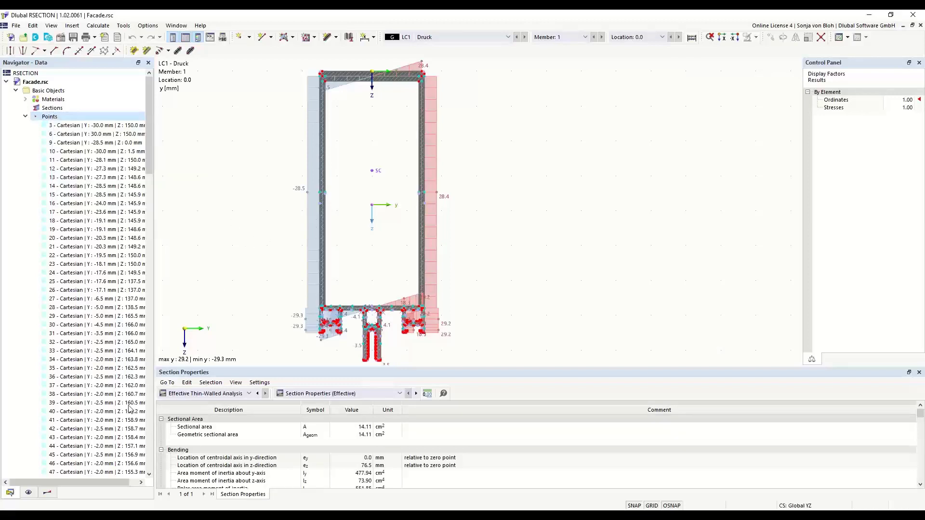
Hide the model's points in the graphic and show them again.
left_click(29, 493)
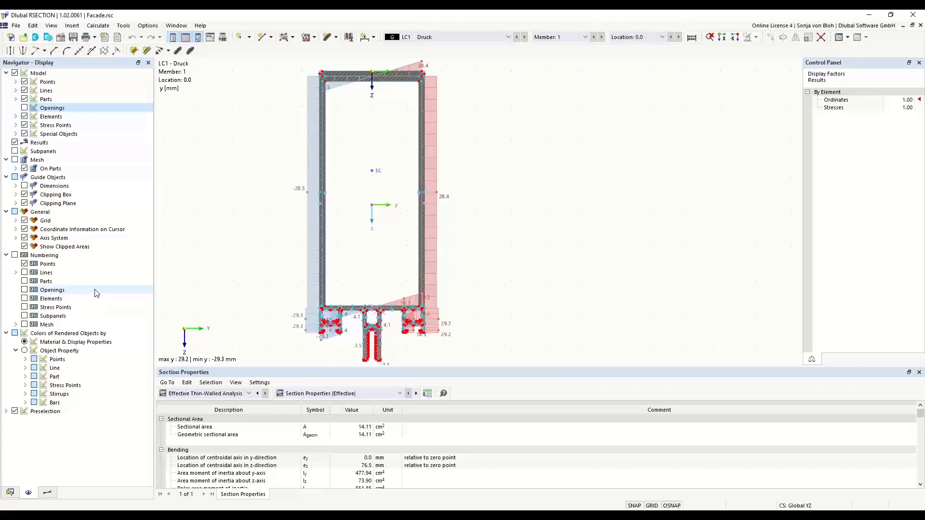
left_click(26, 83)
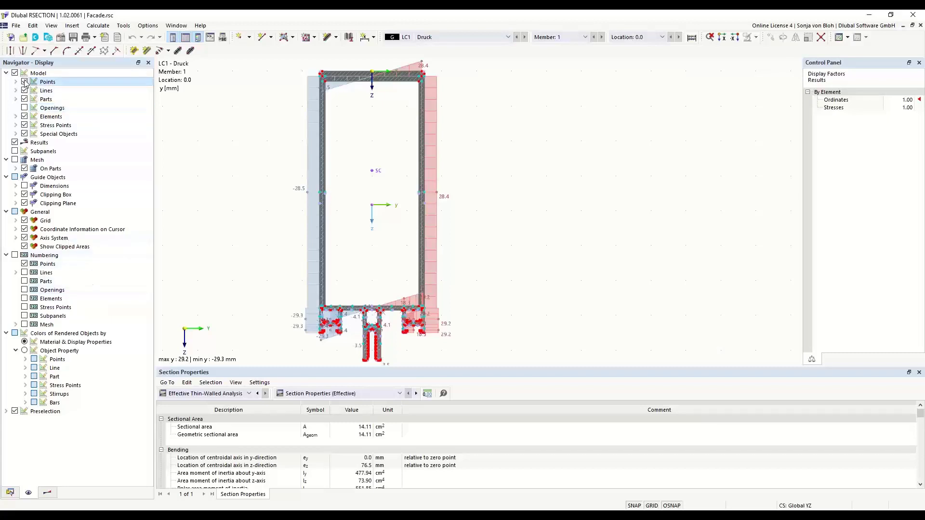
left_click(24, 82)
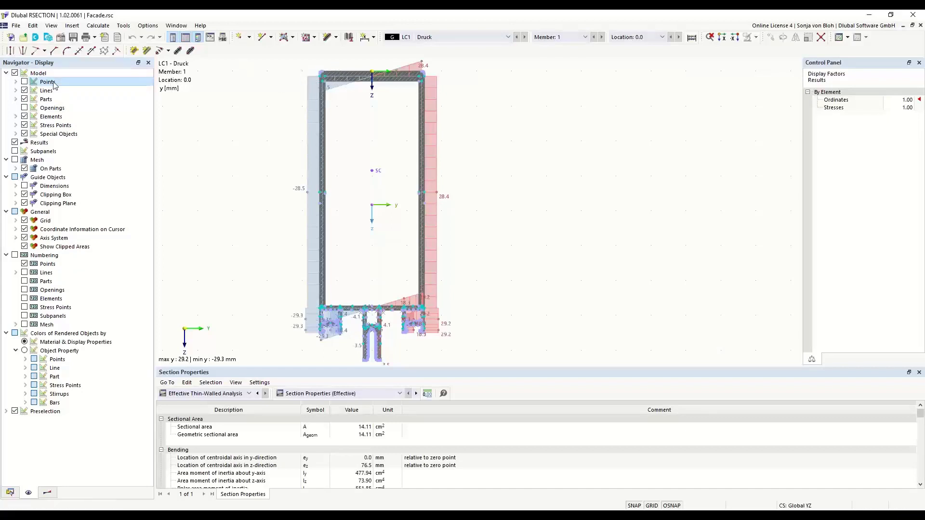
left_click(24, 82)
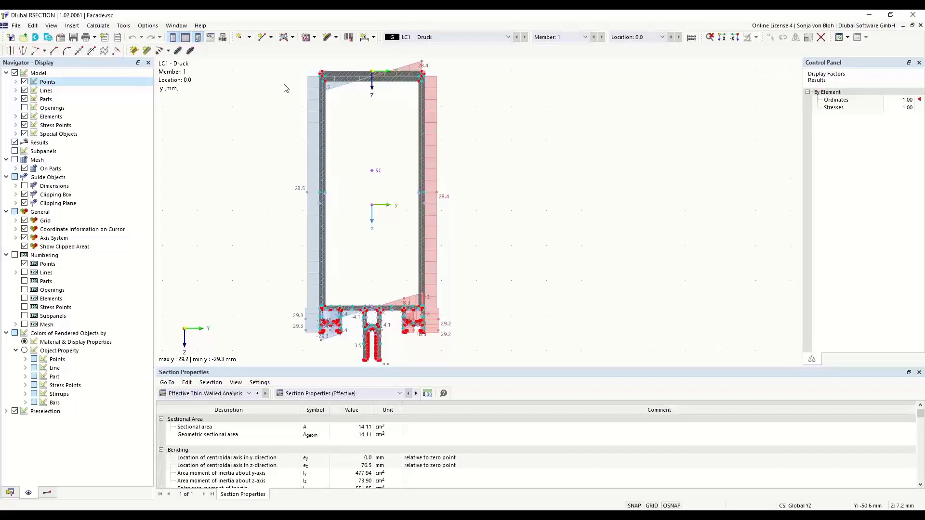
Display the σx,tot stress diagram on the section, and switch back to the y ordinates.
left_click(49, 493)
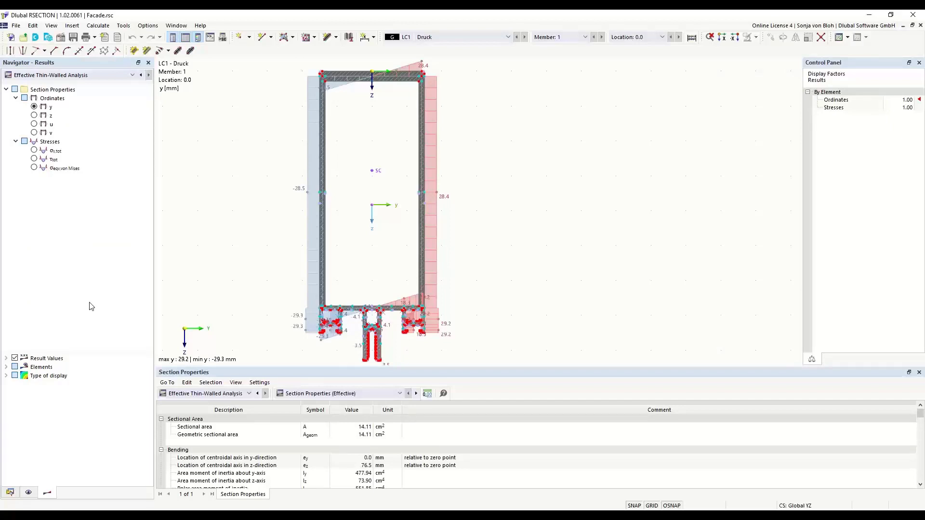
left_click(35, 151)
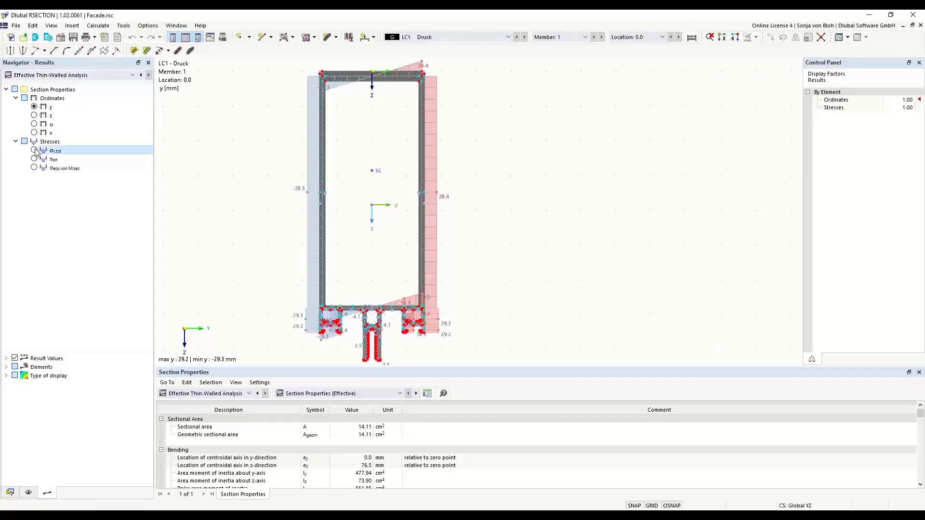
left_click(35, 109)
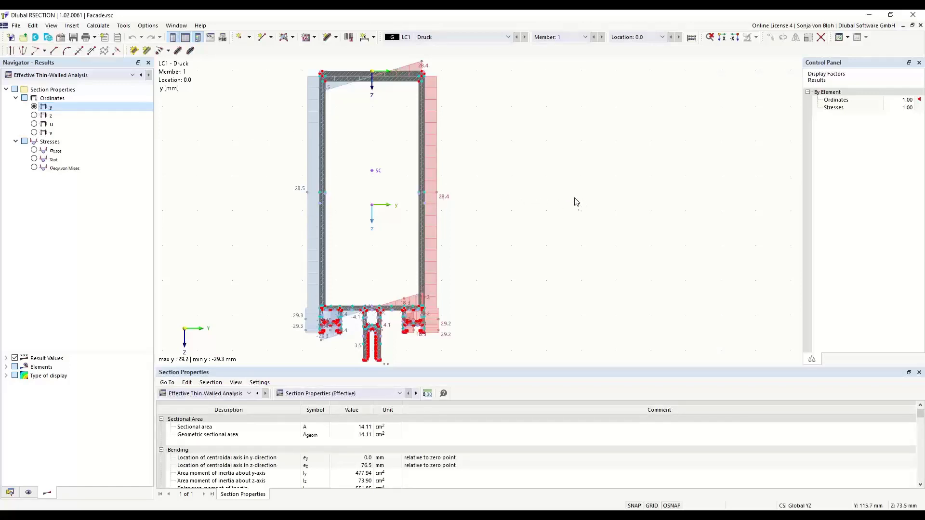
middle_click_drag(518, 186, 552, 189)
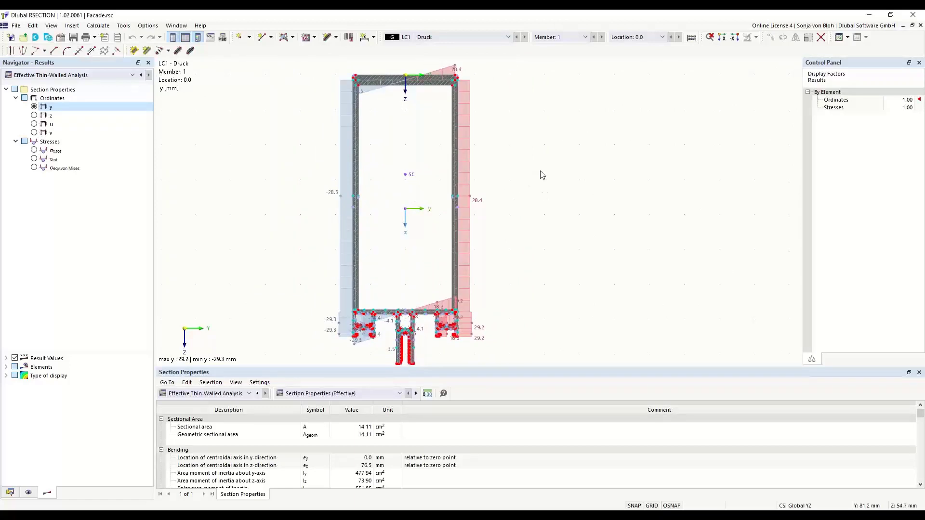
scroll(492, 132, "up", 3)
middle_click_drag(539, 151, 536, 175)
scroll(561, 176, "up", 1)
scroll(561, 179, "up", 2)
scroll(560, 180, "down", 5)
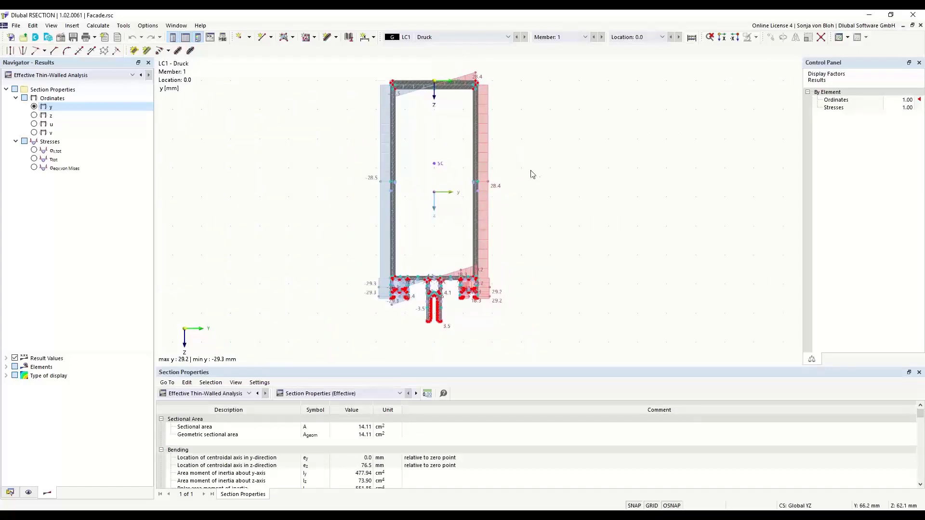
right_click(534, 136)
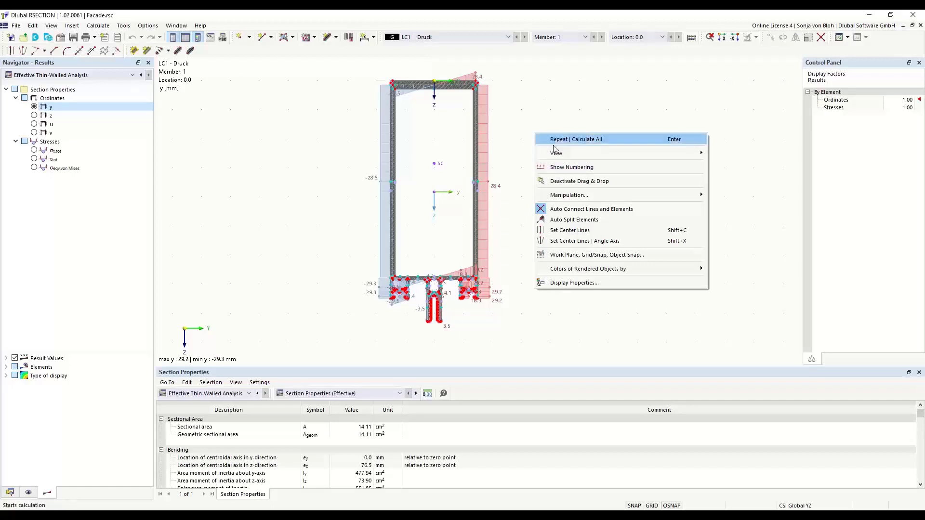
left_click(532, 93)
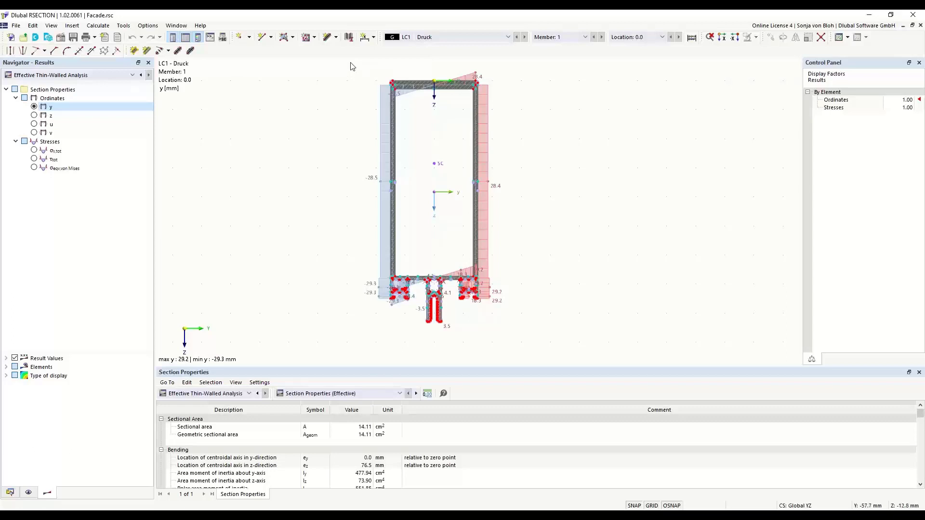
Select only the objects fully enclosed by a window around the section's top wall, and clear the selection.
left_click_drag(352, 60, 548, 130)
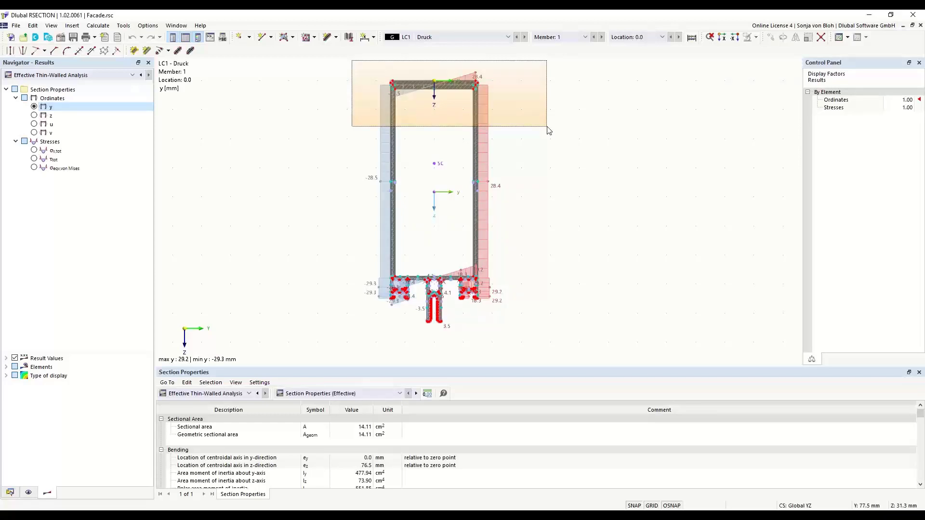
left_click_drag(548, 130, 547, 130)
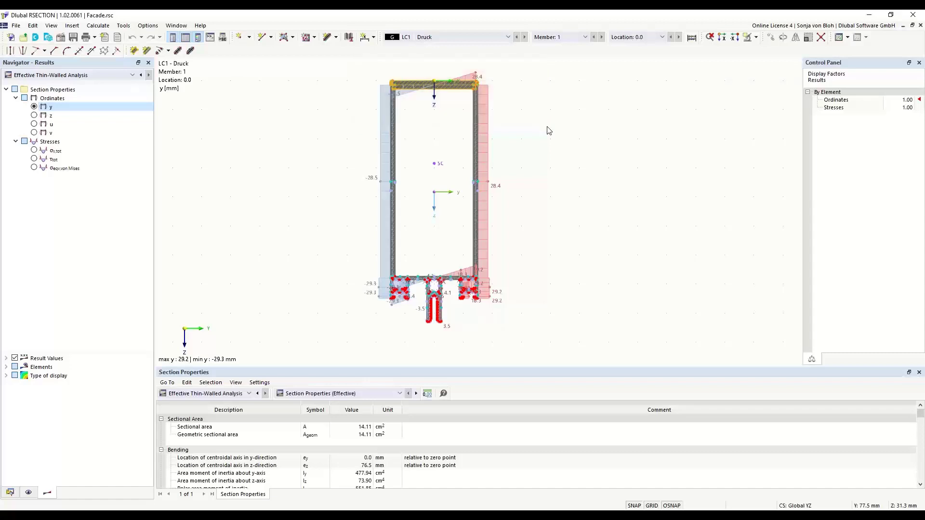
scroll(443, 108, "up", 5)
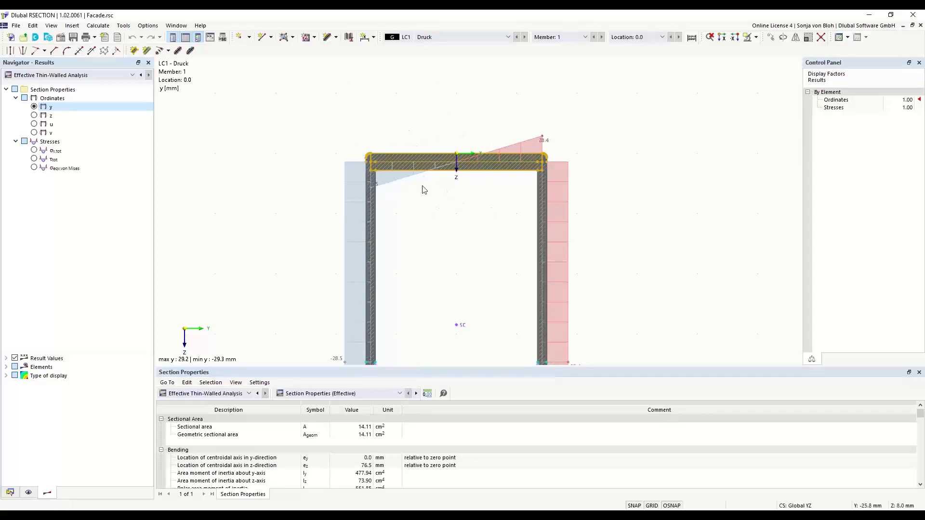
scroll(421, 135, "down", 1)
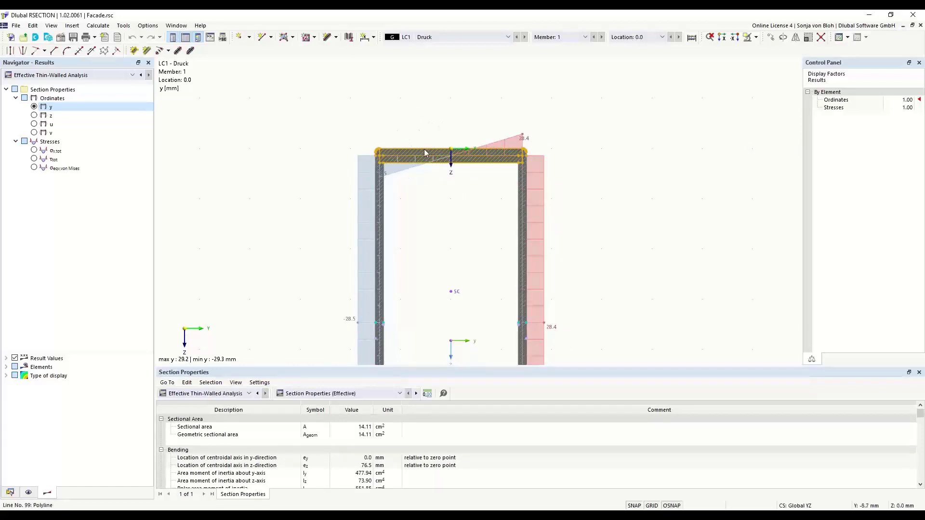
scroll(410, 89, "down", 1)
scroll(410, 89, "down", 2)
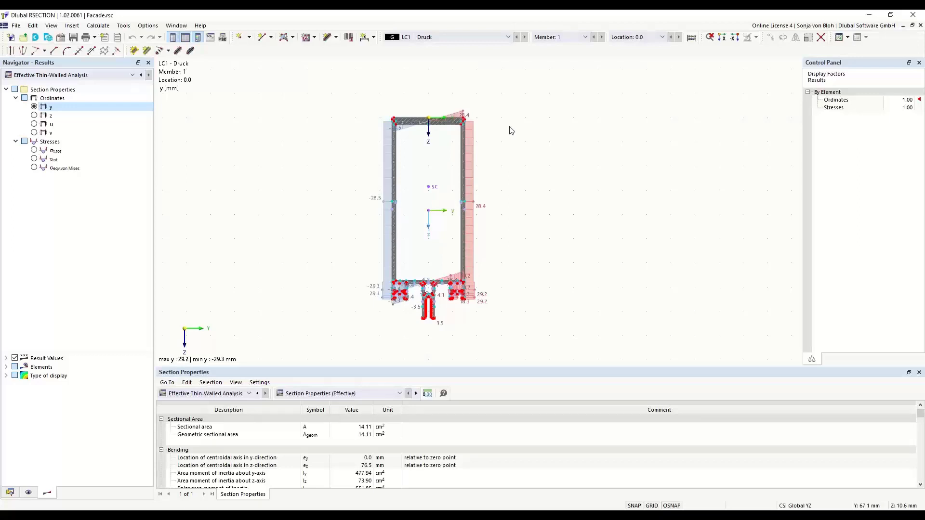
Select every object touched by a crossing window over the section's top wall, and clear the selection.
left_click_drag(514, 105, 322, 132)
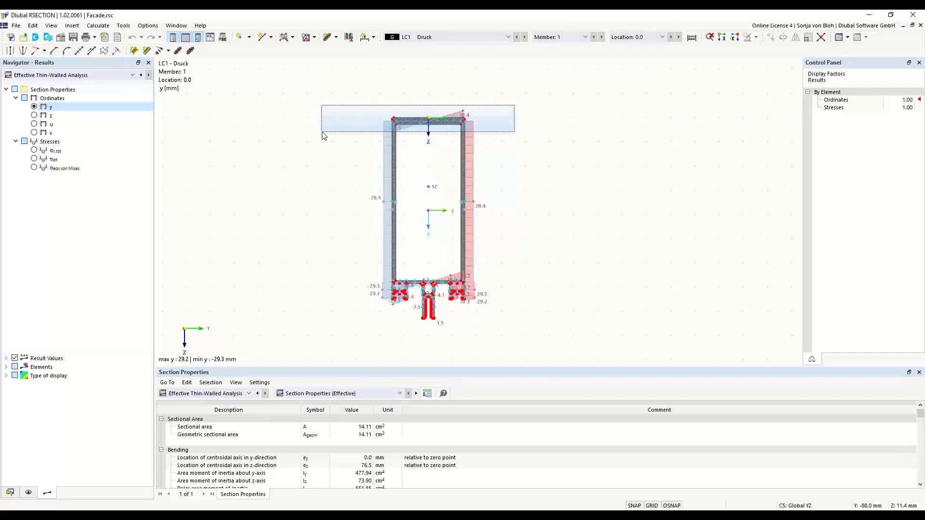
left_click_drag(323, 135, 323, 135)
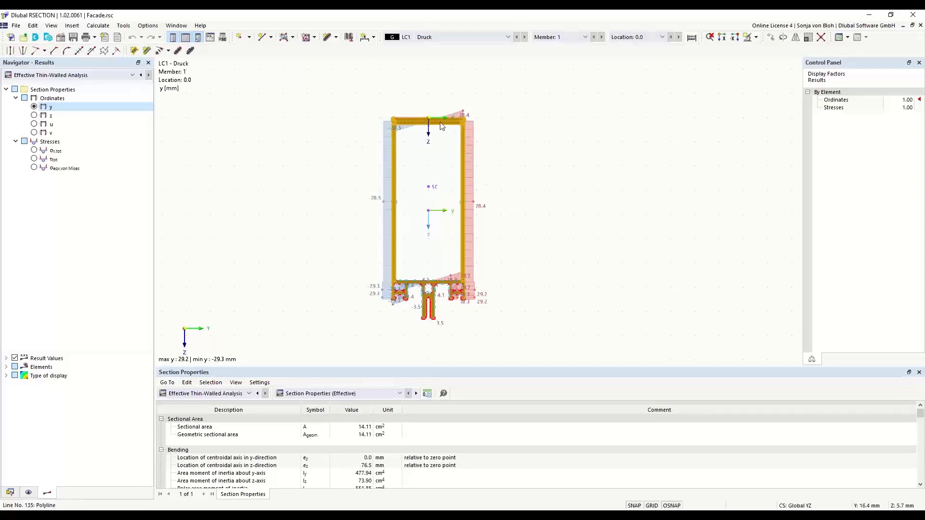
scroll(399, 121, "up", 2)
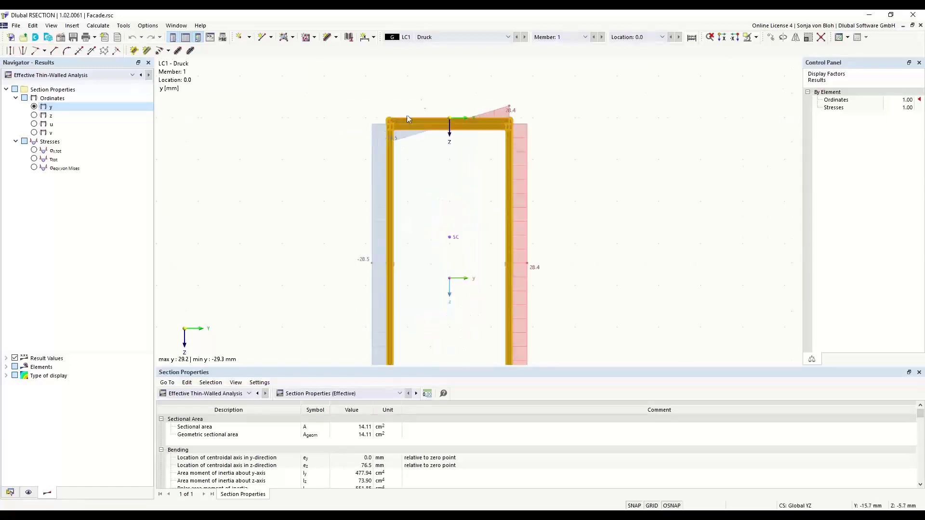
scroll(416, 137, "up", 2)
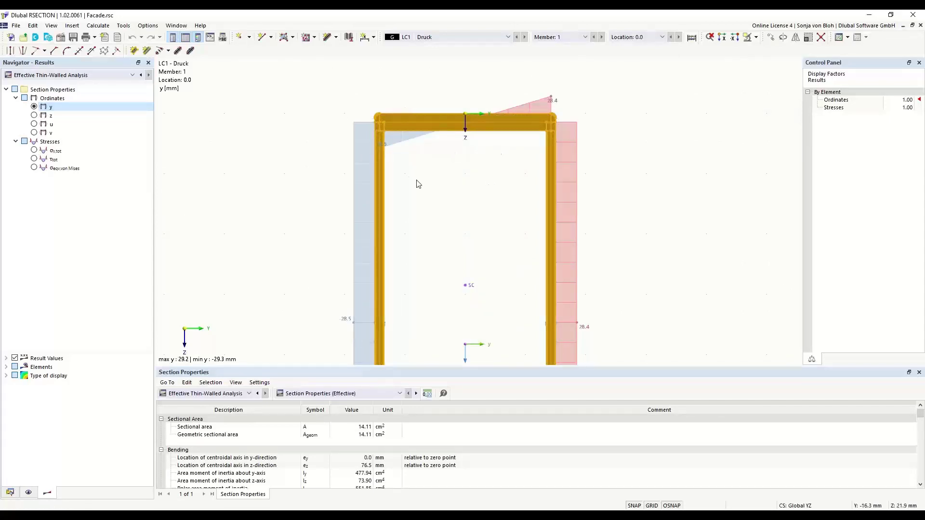
scroll(414, 139, "down", 3)
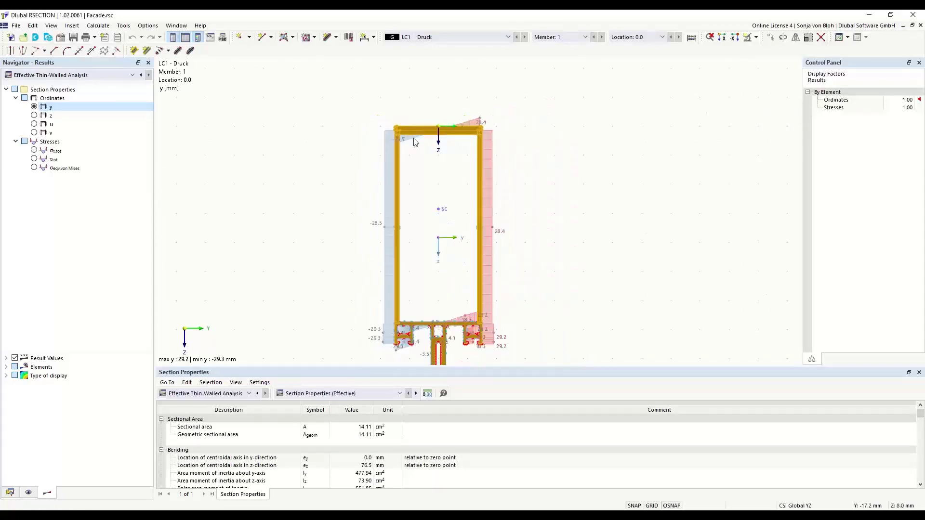
middle_click_drag(413, 210, 402, 175)
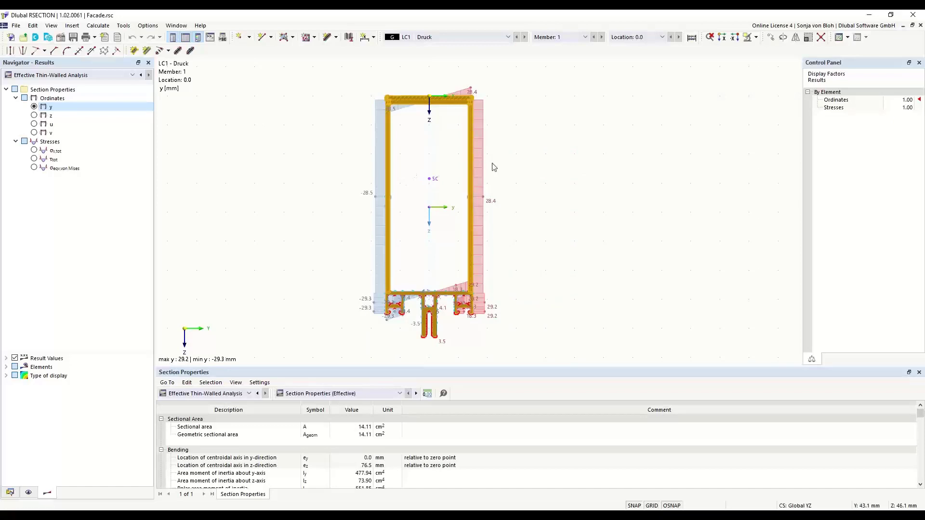
left_click(548, 120)
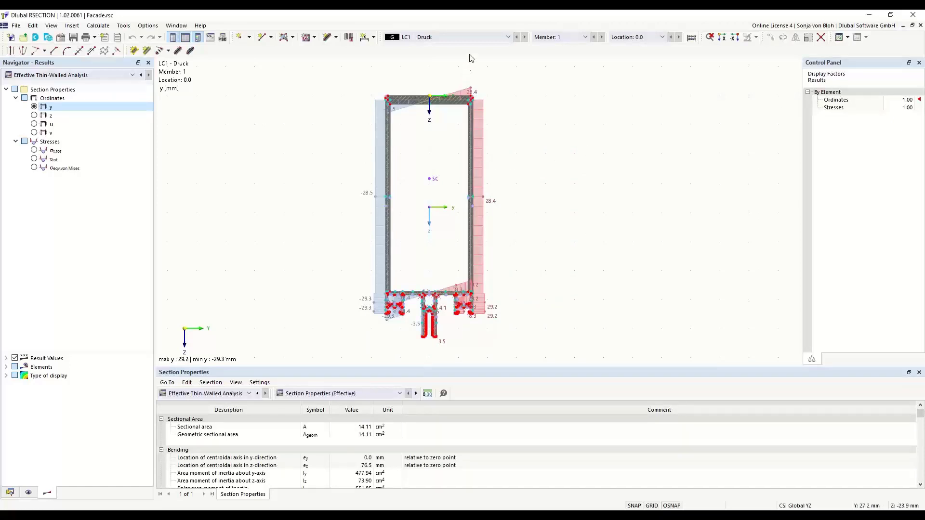
scroll(509, 93, "up", 2)
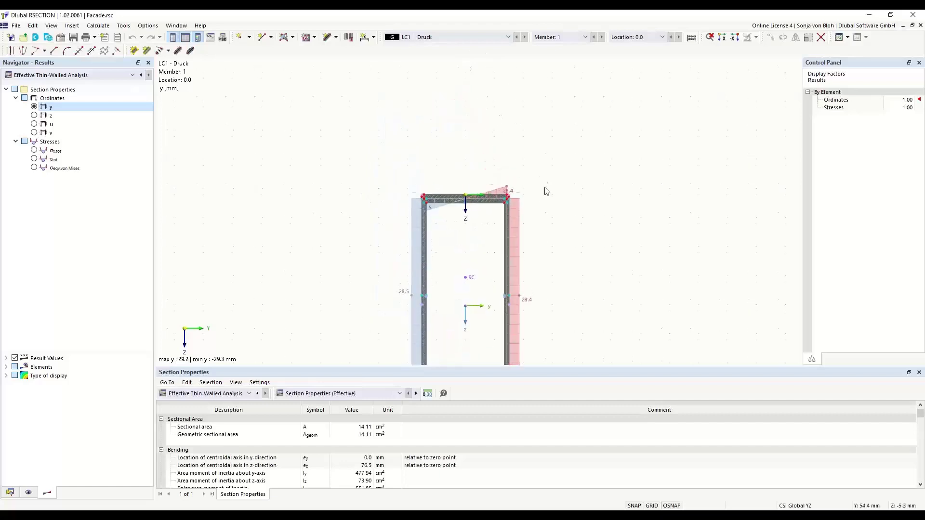
scroll(520, 189, "up", 4)
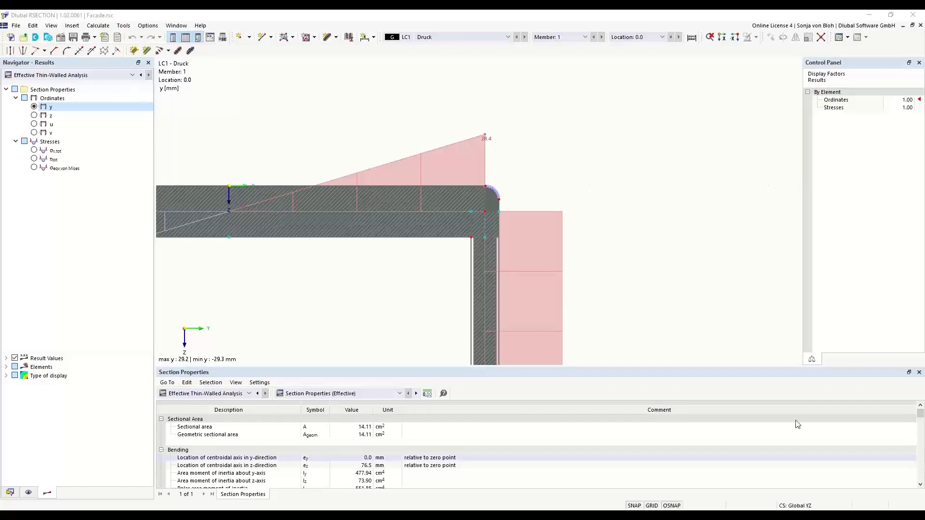
Start a new model named Example 1 and set its analysis method to Thin-Walled Analysis.
left_click(11, 494)
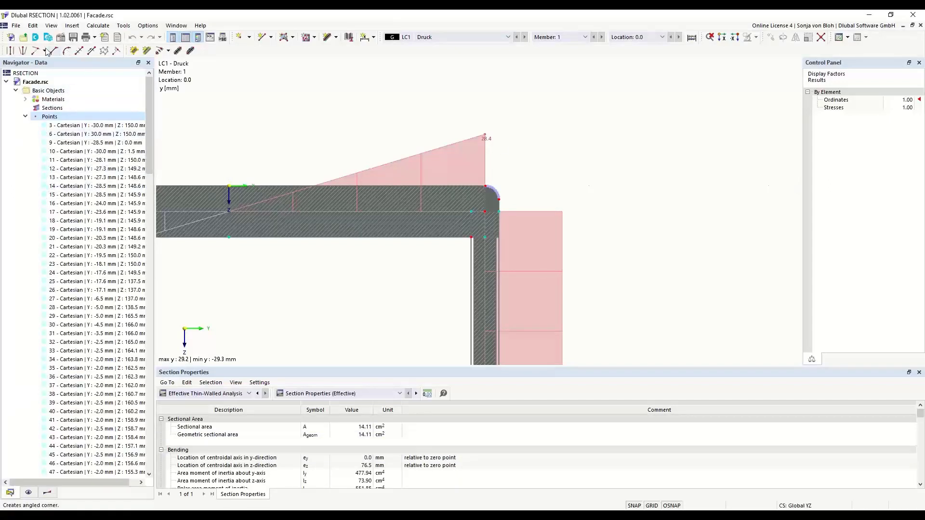
left_click(10, 38)
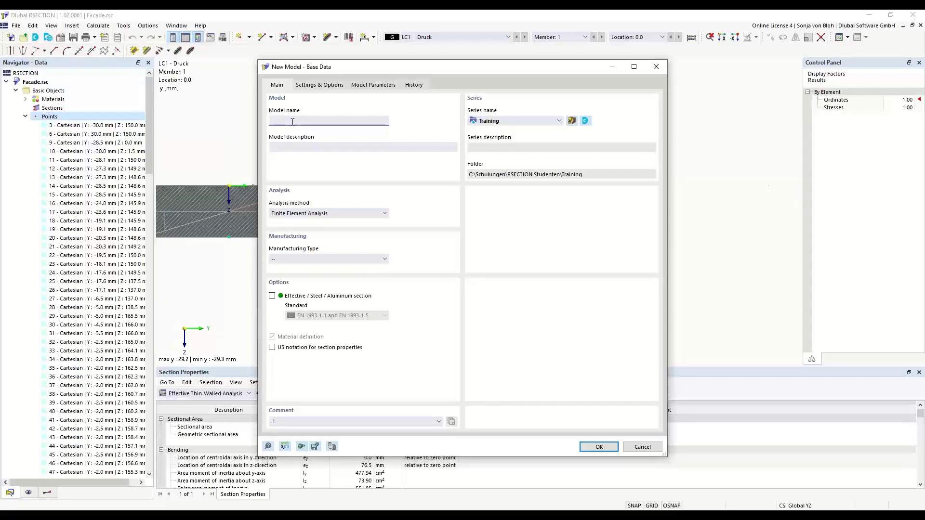
type("Example 1")
left_click(385, 213)
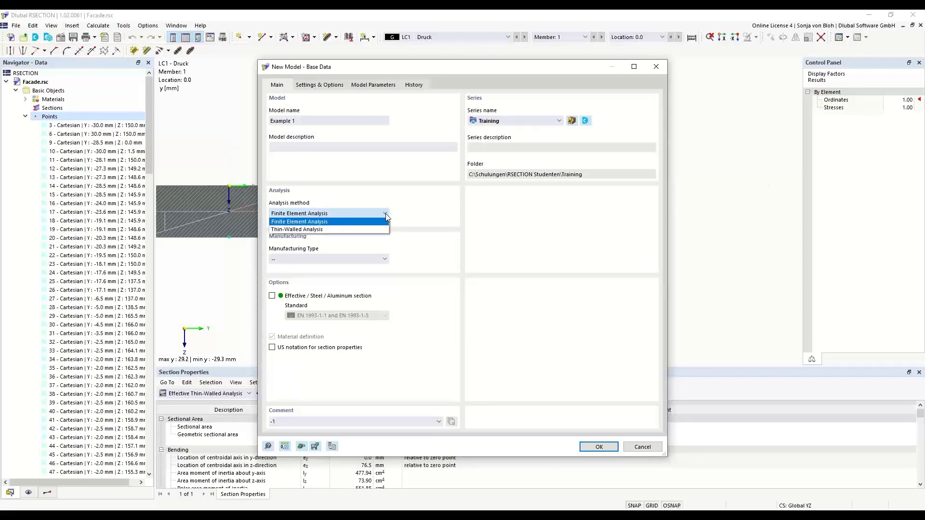
left_click(336, 230)
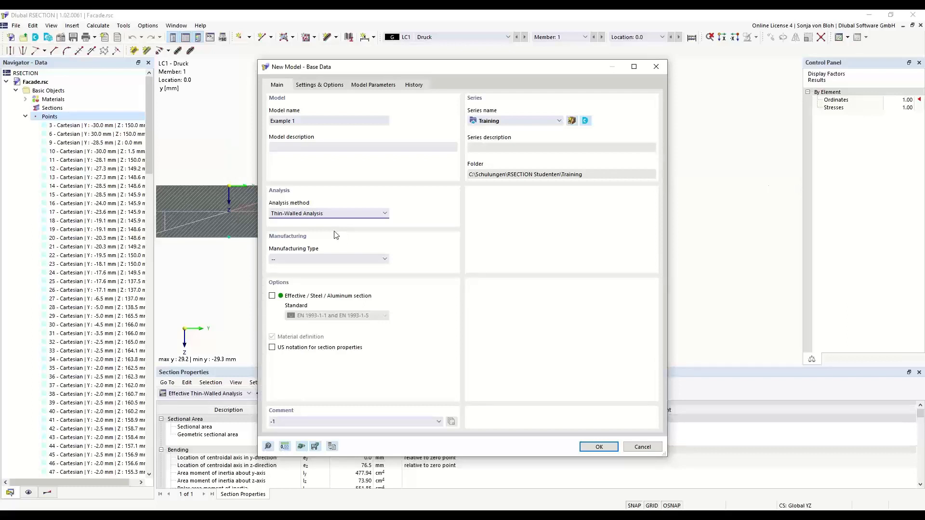
Enable the effective steel section option with EN 1993-1-1 and EN 1993-1-5, leave the manufacturing type unset, and create the model.
left_click(272, 296)
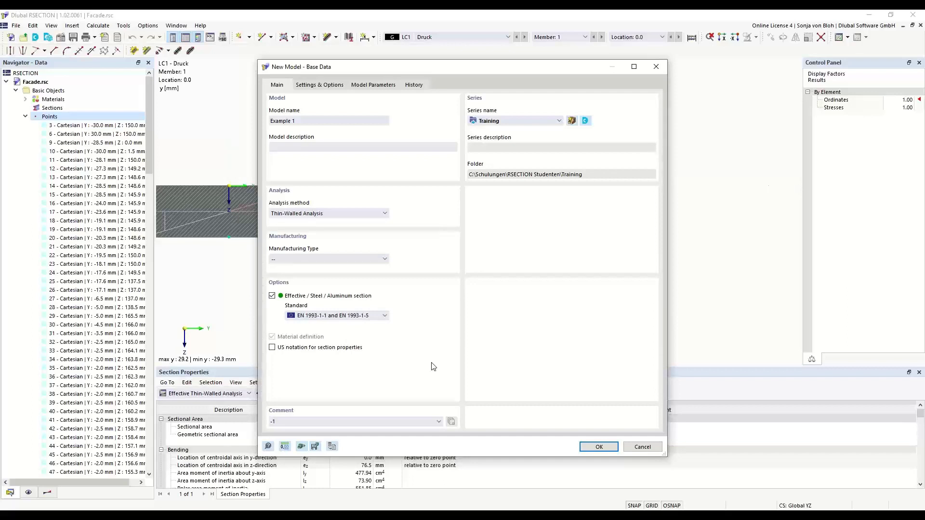
left_click(385, 316)
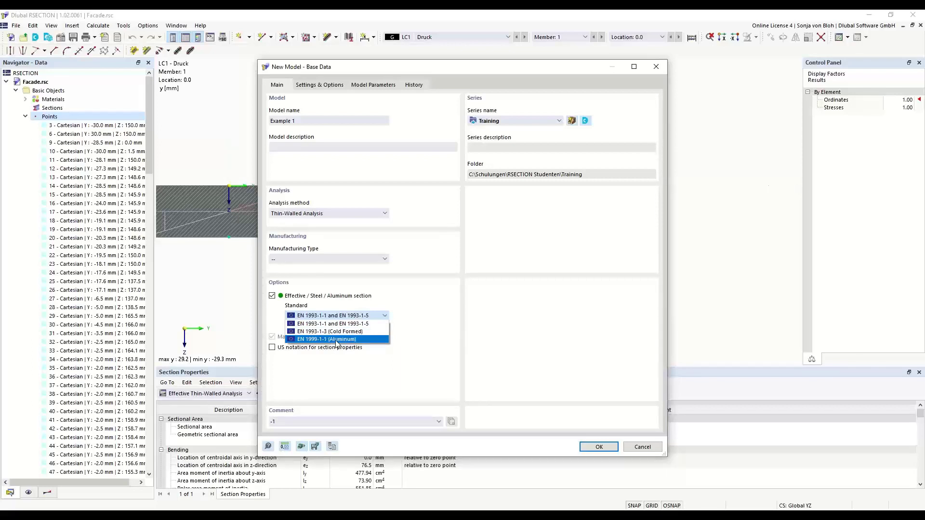
left_click(330, 324)
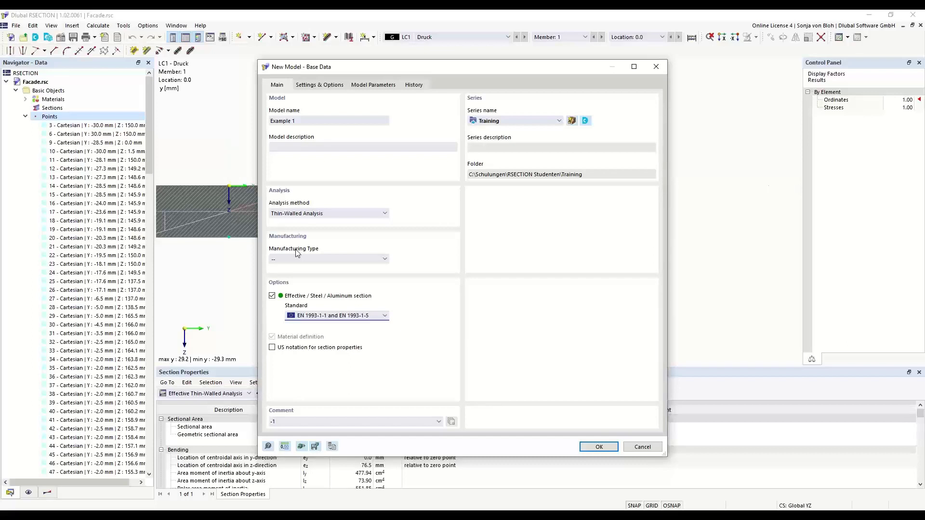
left_click(385, 259)
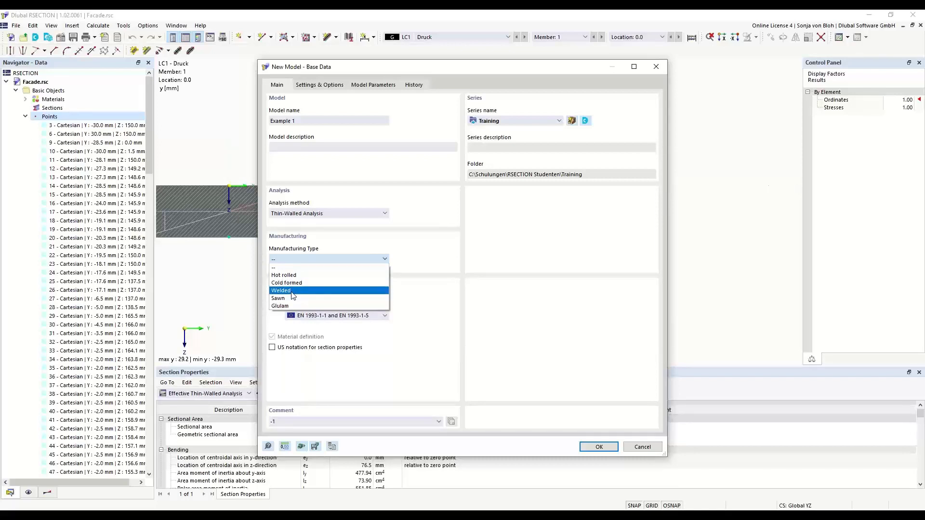
left_click(379, 240)
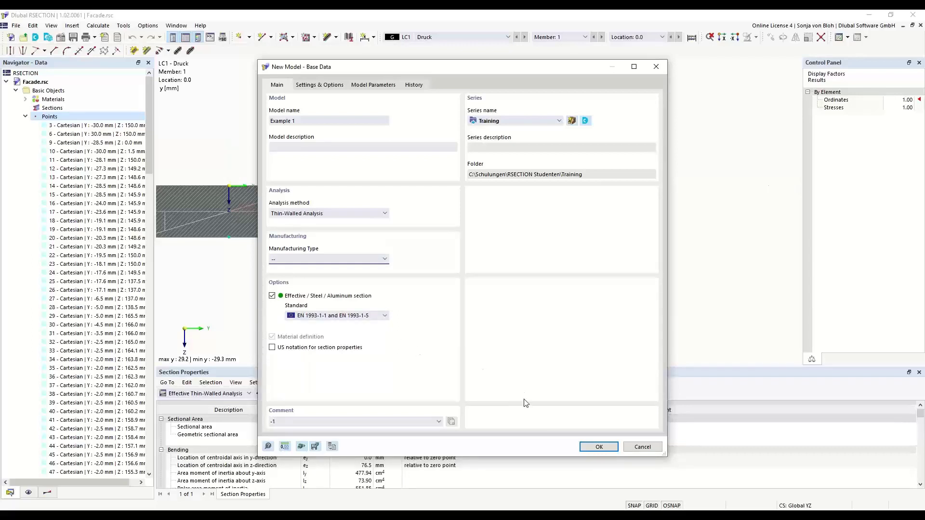
left_click(597, 446)
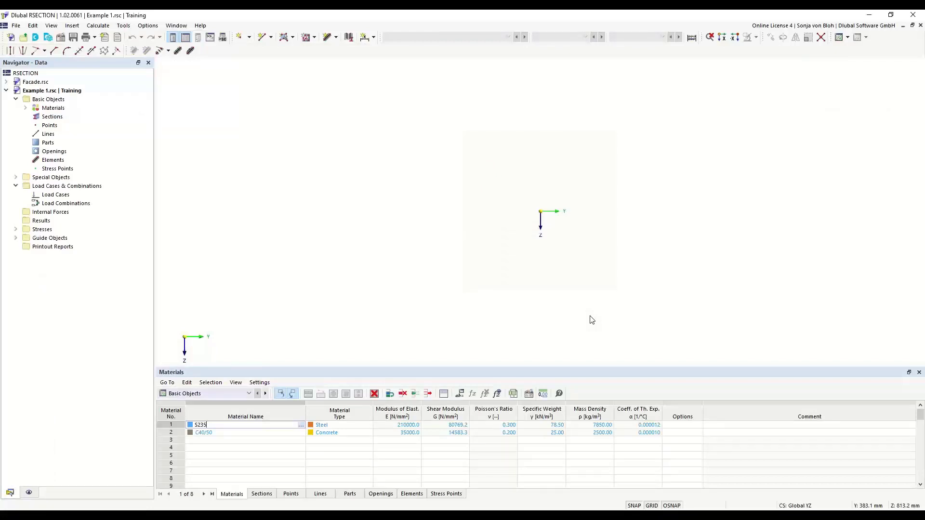
List the new model's materials and view the properties of the S235 steel without changing them.
left_click(26, 108)
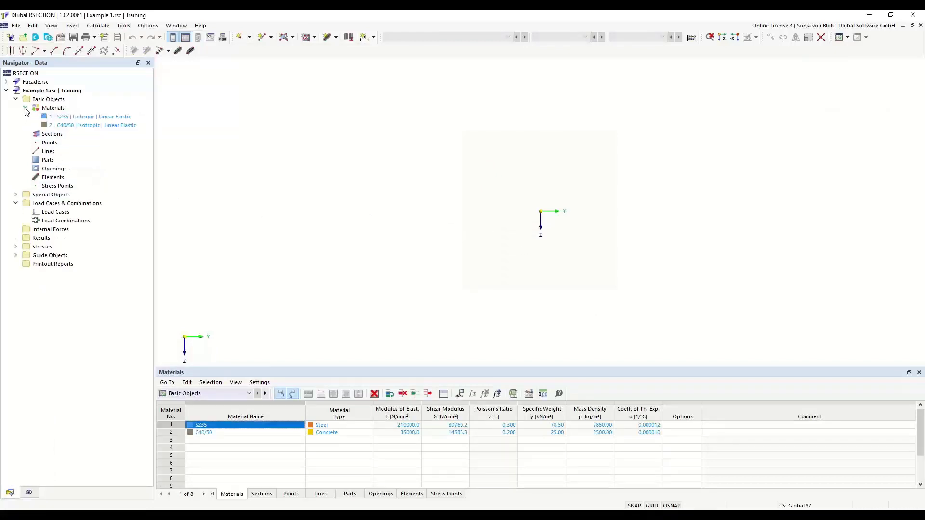
double_click(75, 118)
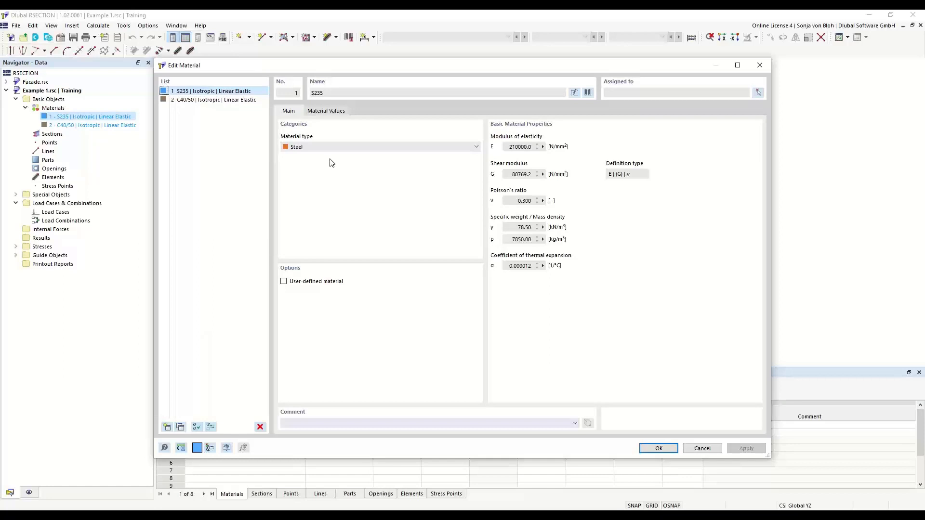
left_click(760, 65)
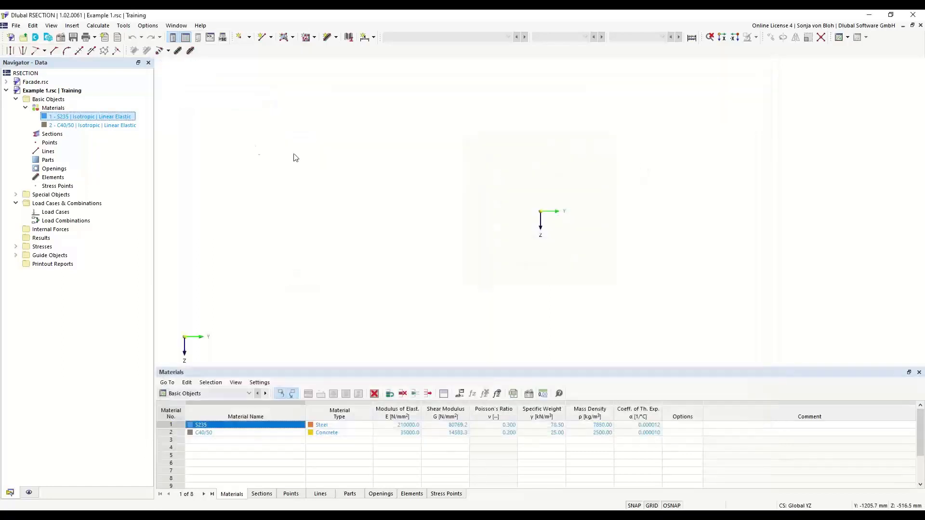
left_click(56, 109)
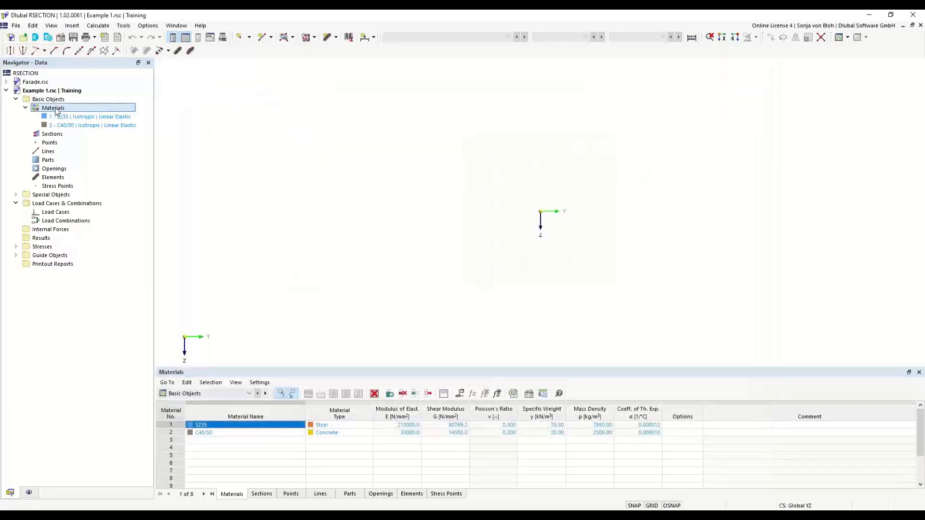
right_click(56, 110)
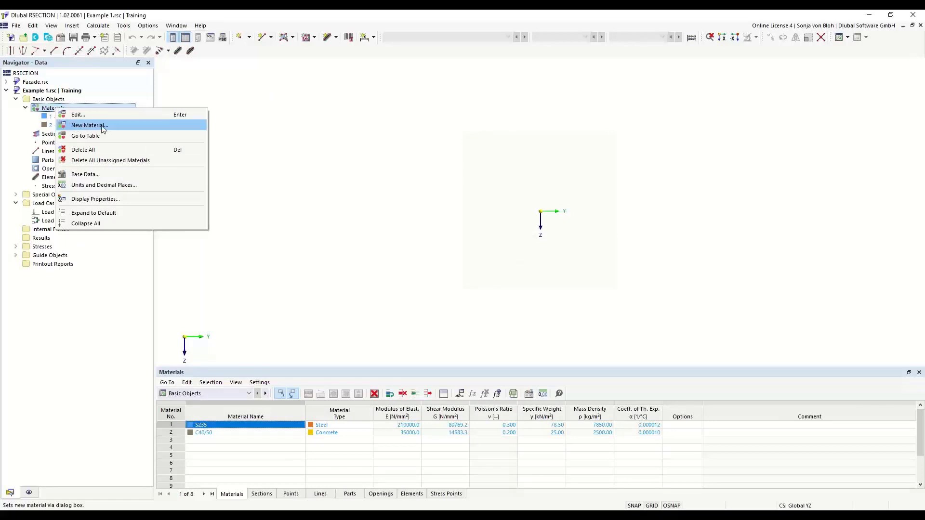
Open the S235 material for editing and replace its name with S355.
double_click(47, 116)
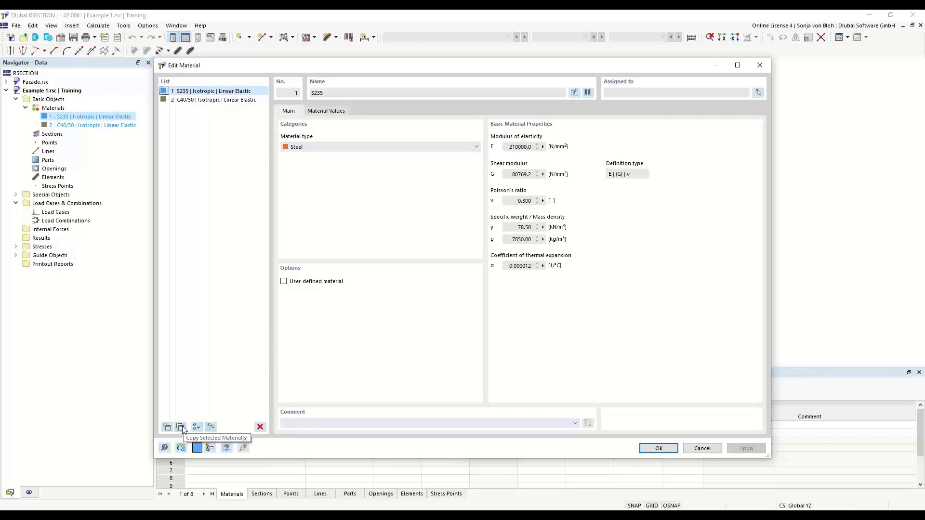
left_click(574, 92)
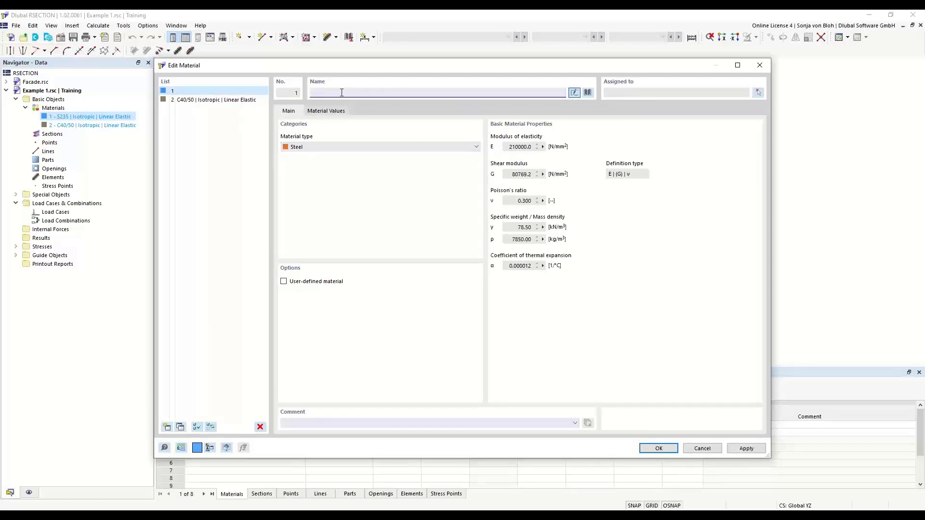
type("S355")
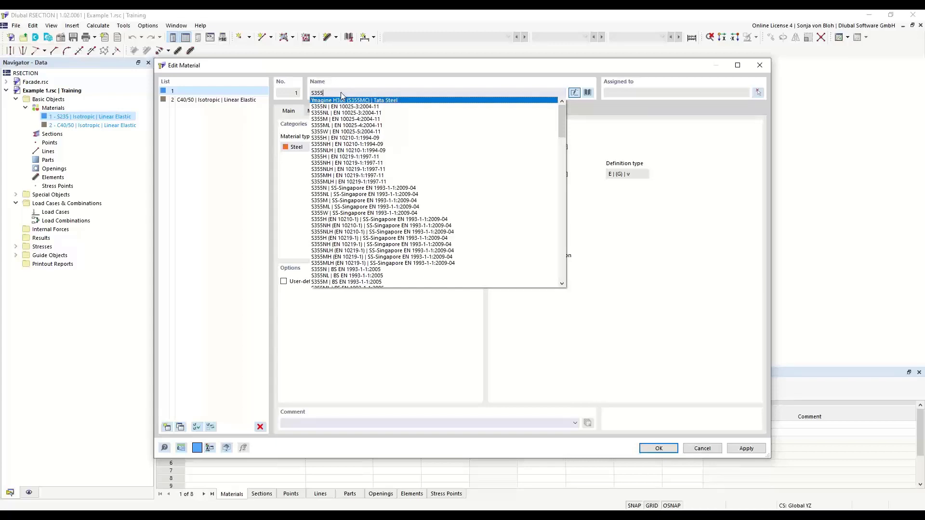
left_click(391, 77)
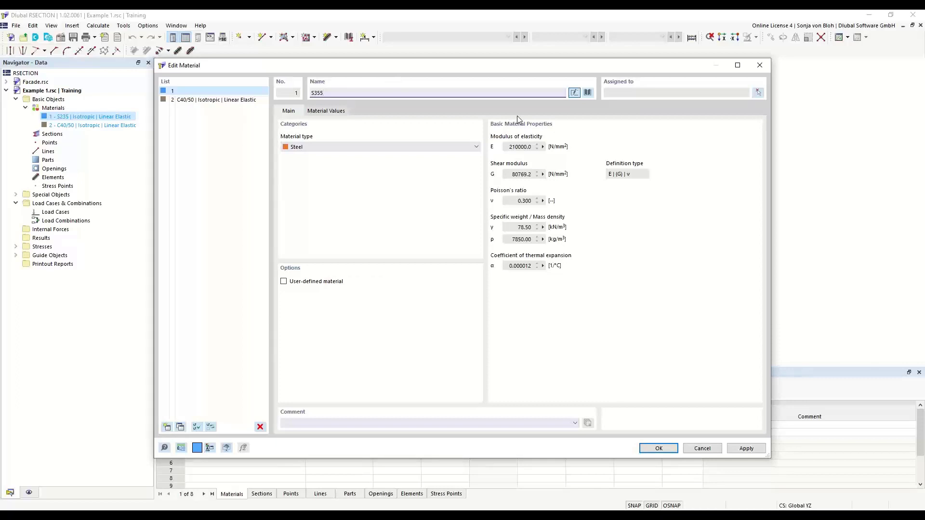
Filter the material library by the material type Steel and search it for S355.
left_click(588, 93)
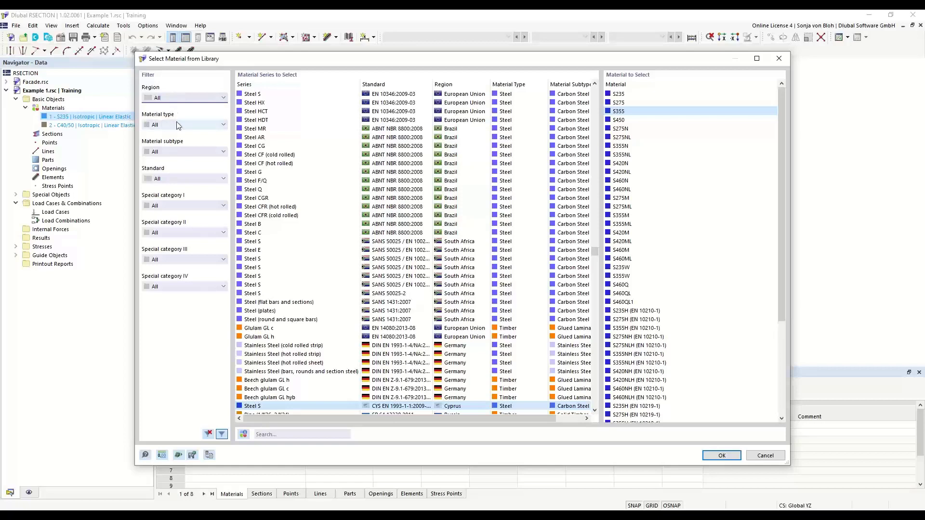
left_click(222, 126)
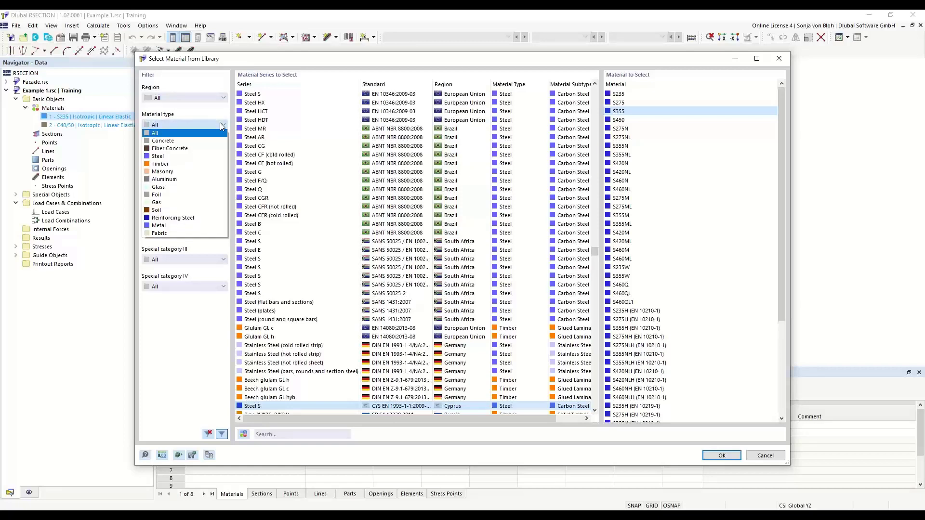
left_click(159, 156)
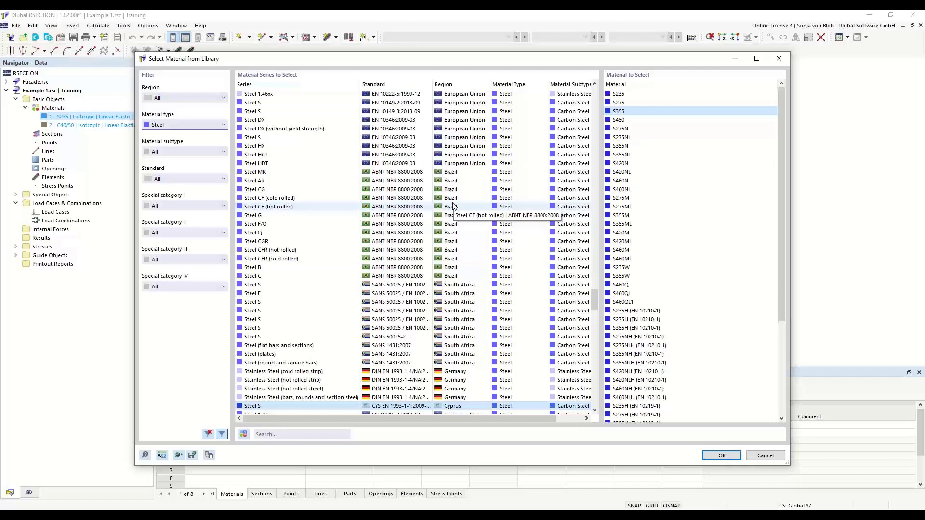
left_click(286, 433)
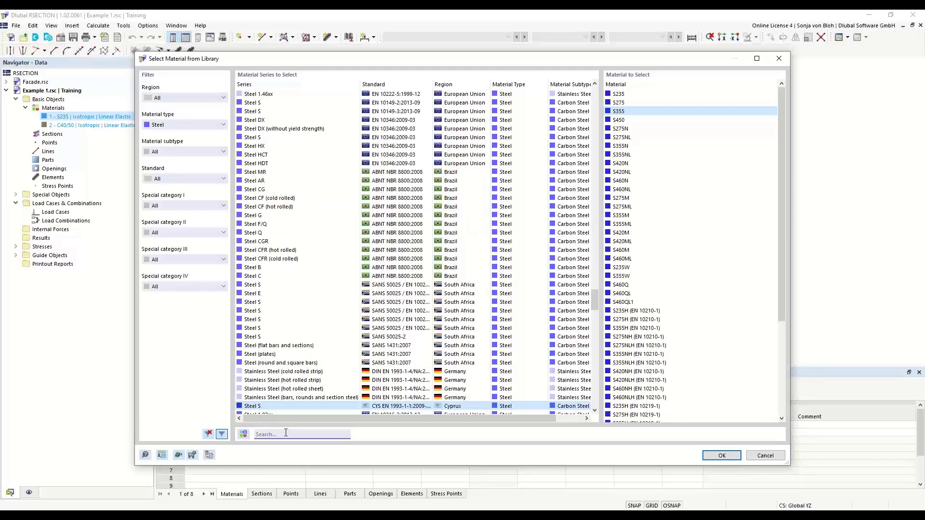
type("S3")
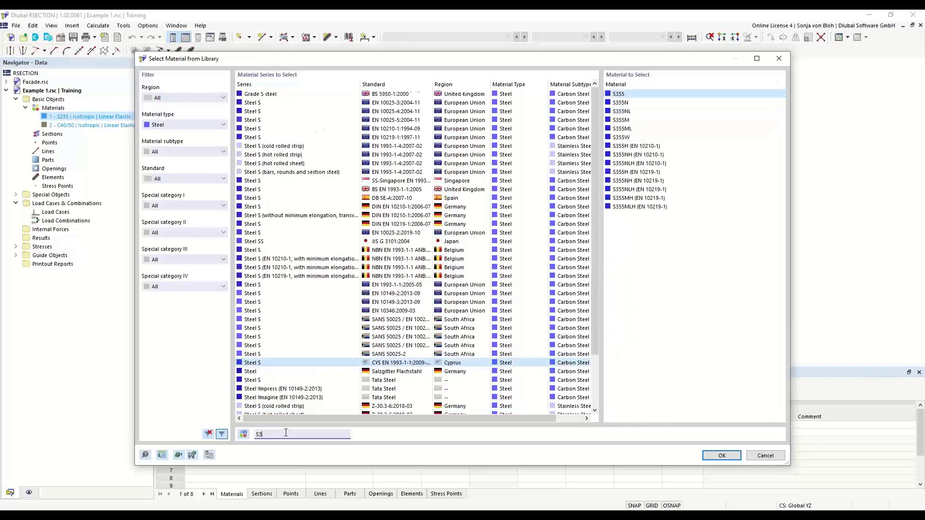
type("55")
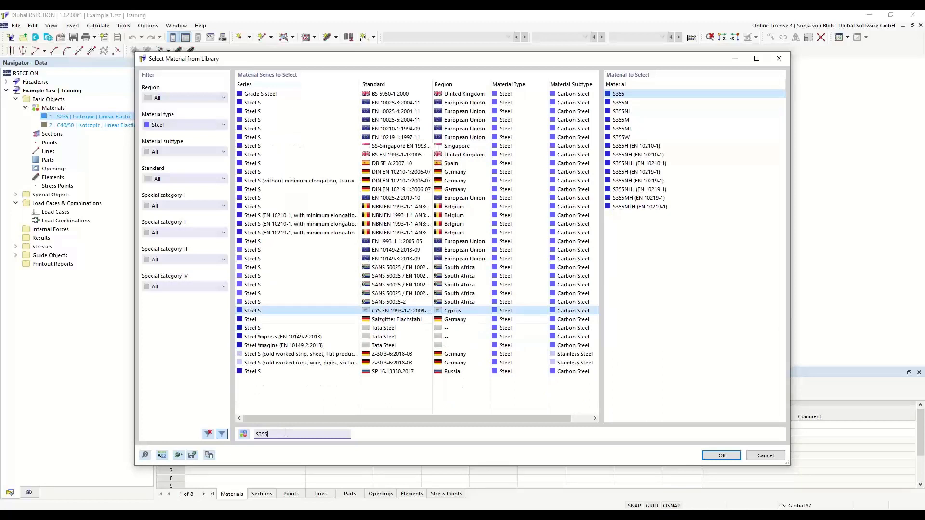
Assign S355 from the European Union Steel S series to EN 1993-1-1:2005-05 as material 1.
left_click(406, 243)
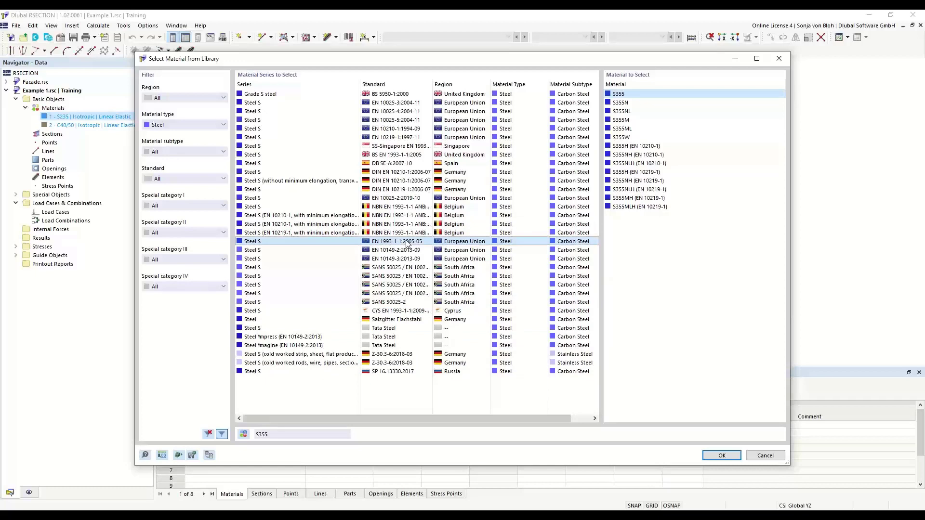
left_click(619, 95)
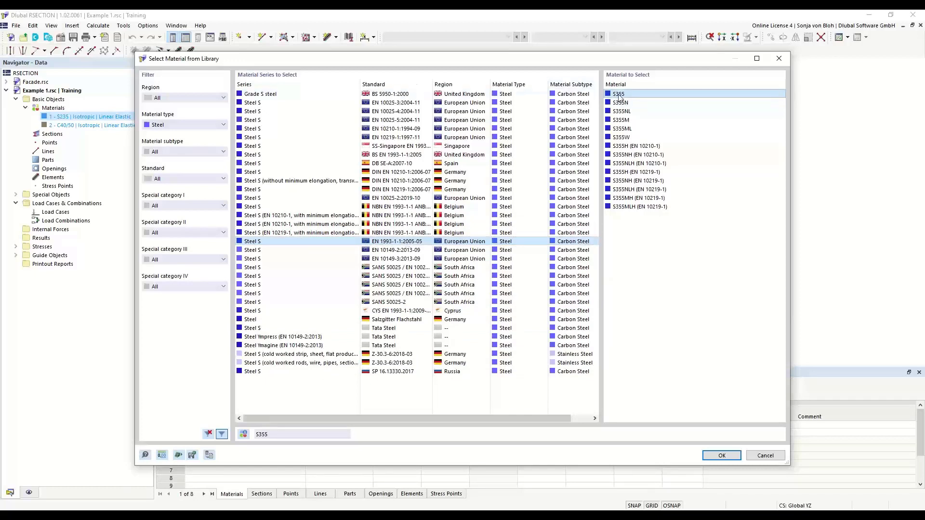
left_click(721, 455)
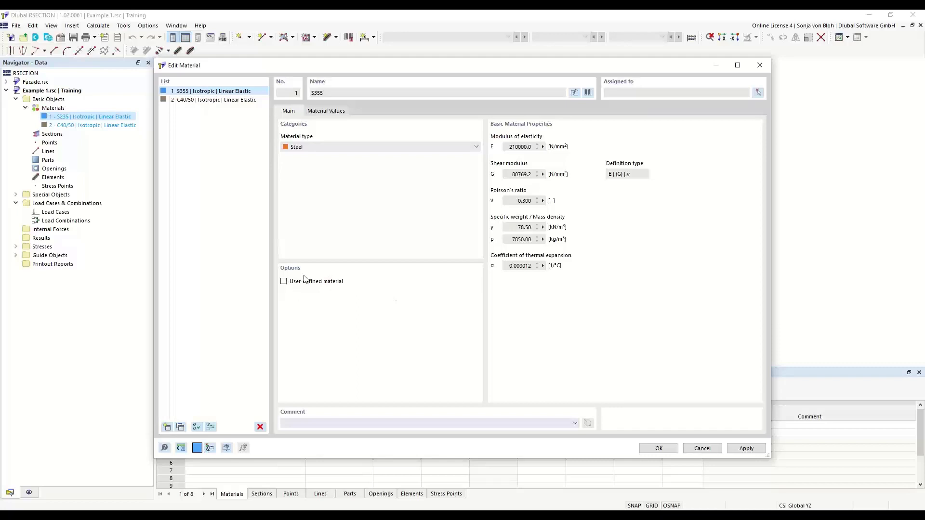
Make the S355 material user-defined to open its modulus of elasticity for editing, and turn the user-defined option off again.
left_click(283, 281)
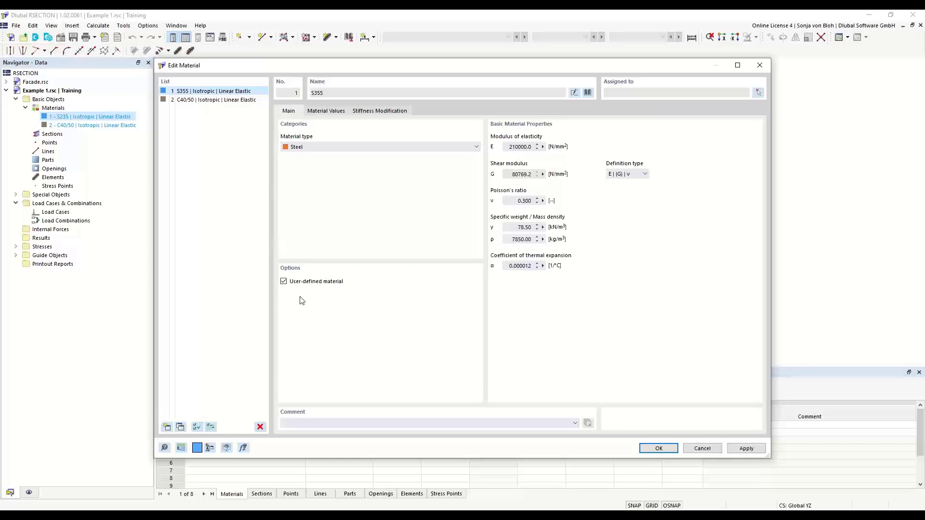
left_click(326, 111)
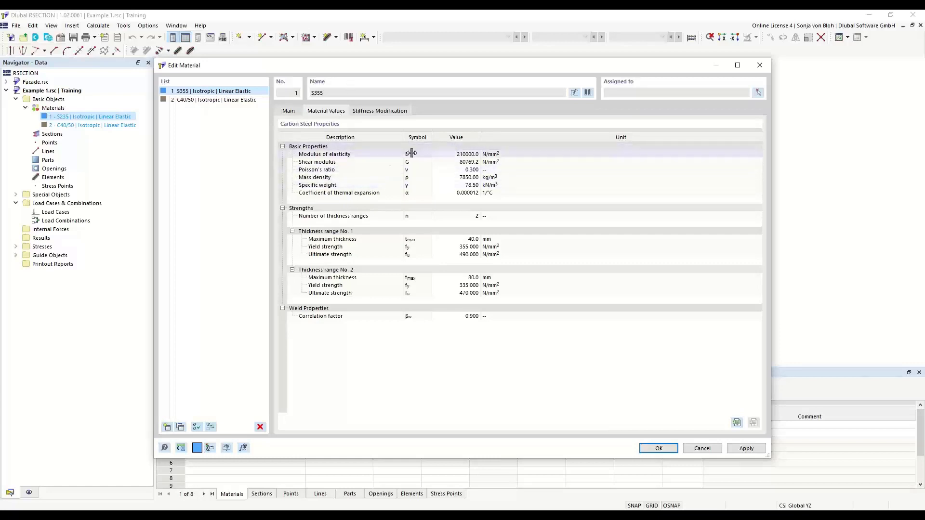
left_click(448, 154)
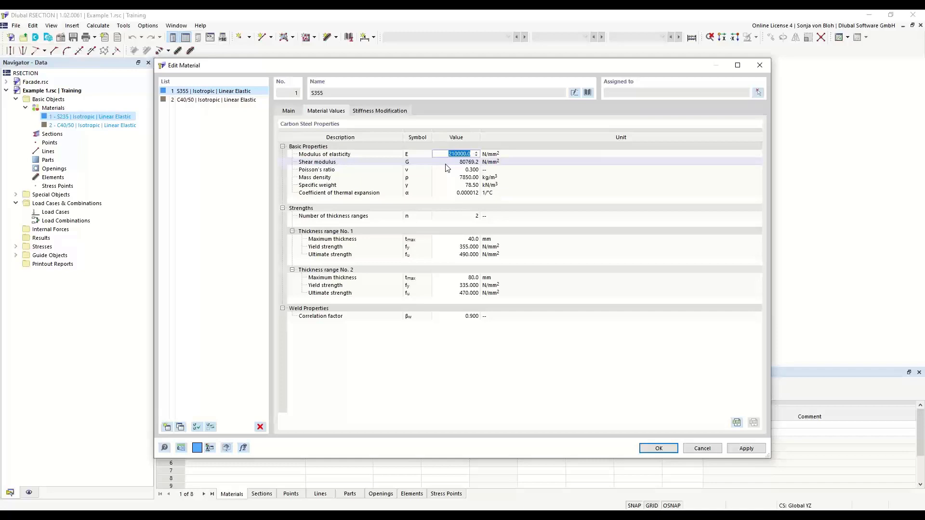
left_click(289, 111)
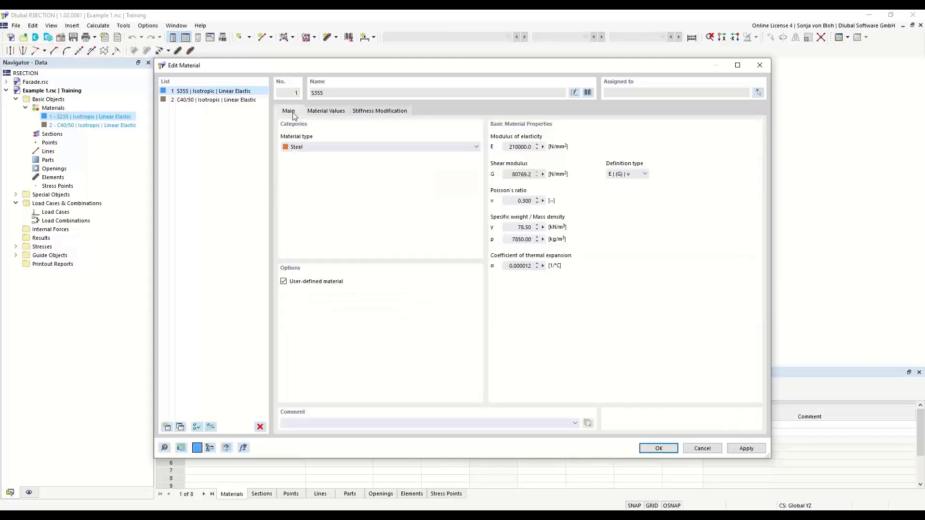
left_click(283, 282)
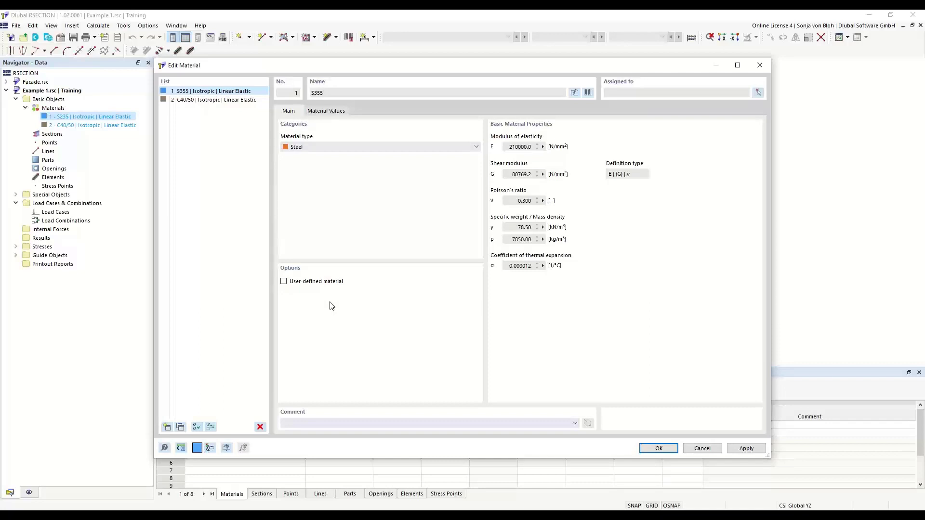
Accept the S355 material settings and finish editing the materials.
left_click(655, 448)
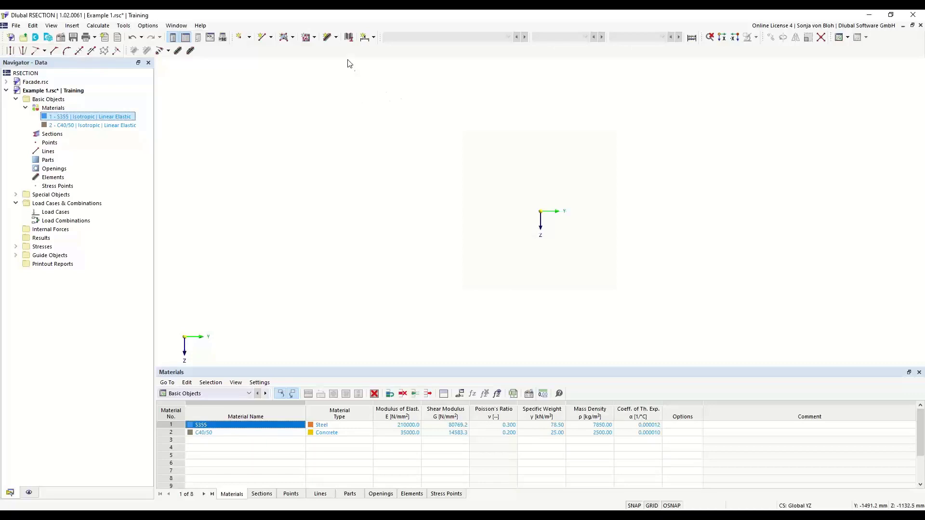
left_click(336, 37)
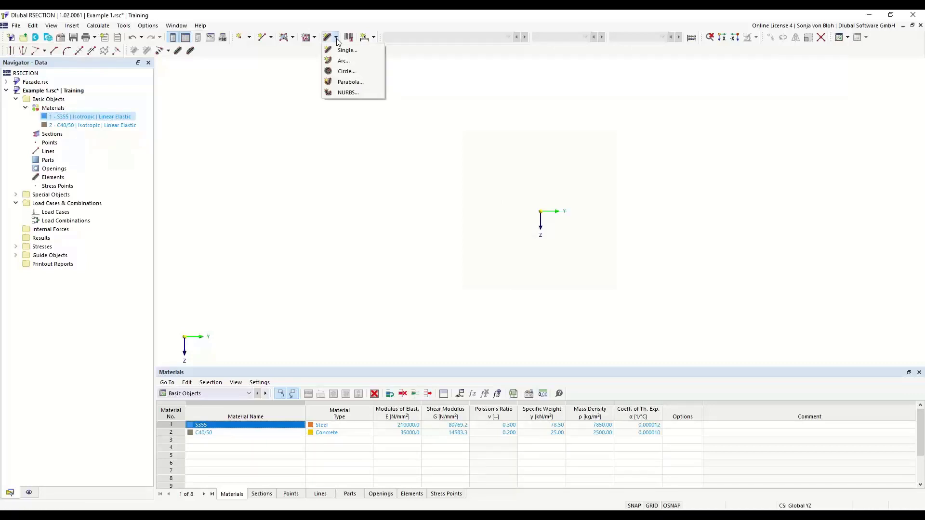
left_click(283, 118)
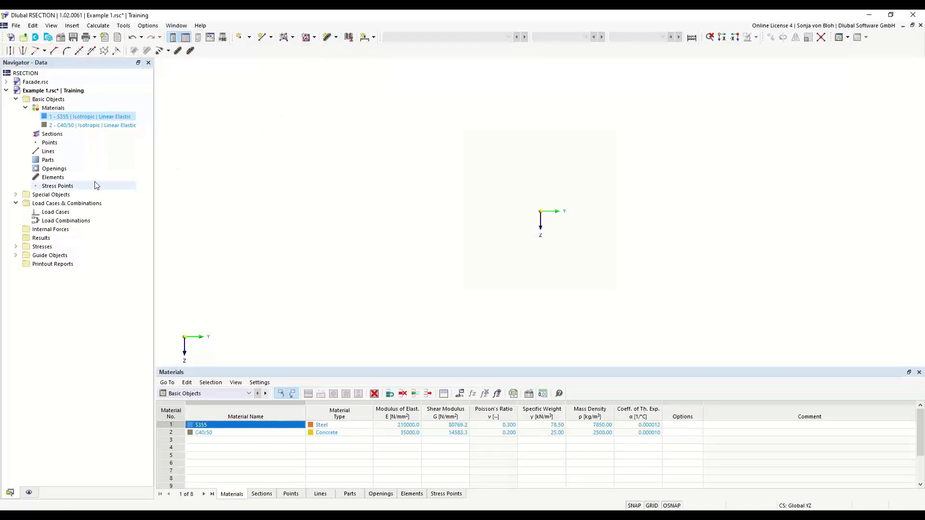
right_click(59, 178)
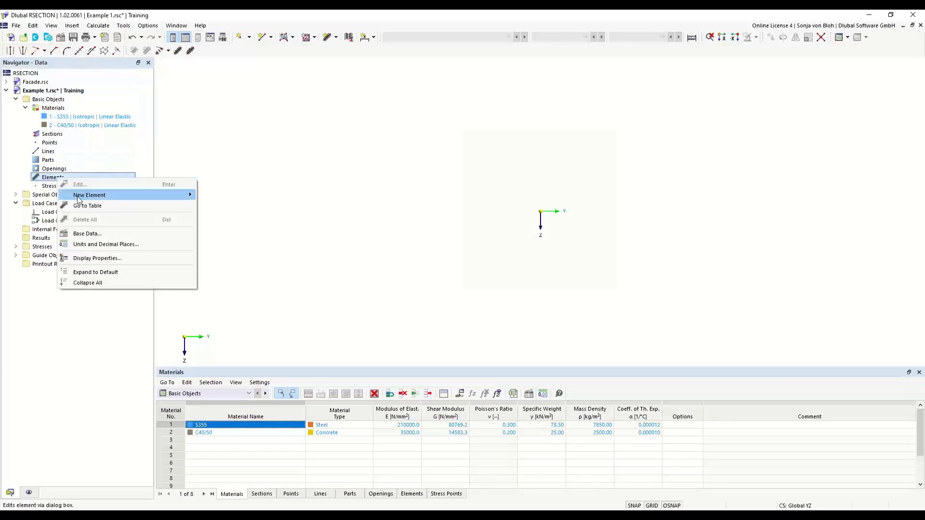
mouse_move(139, 196)
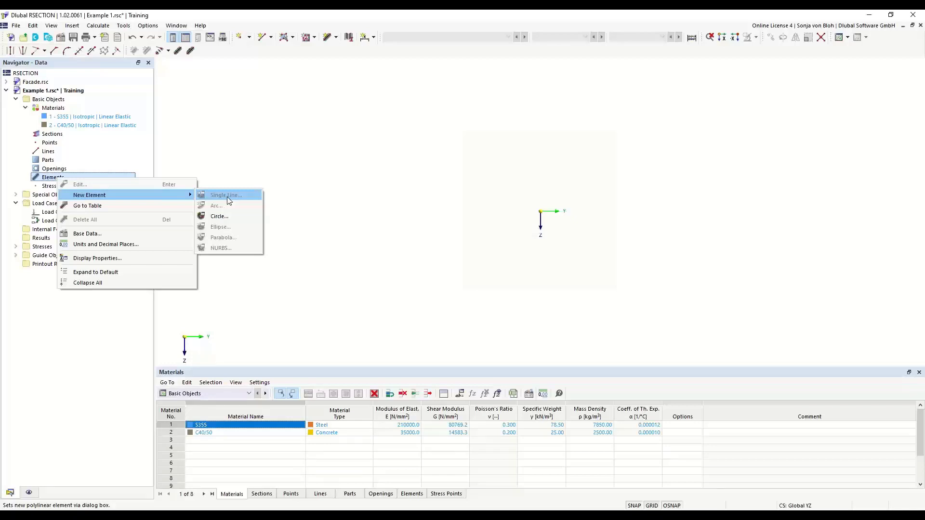
left_click(356, 175)
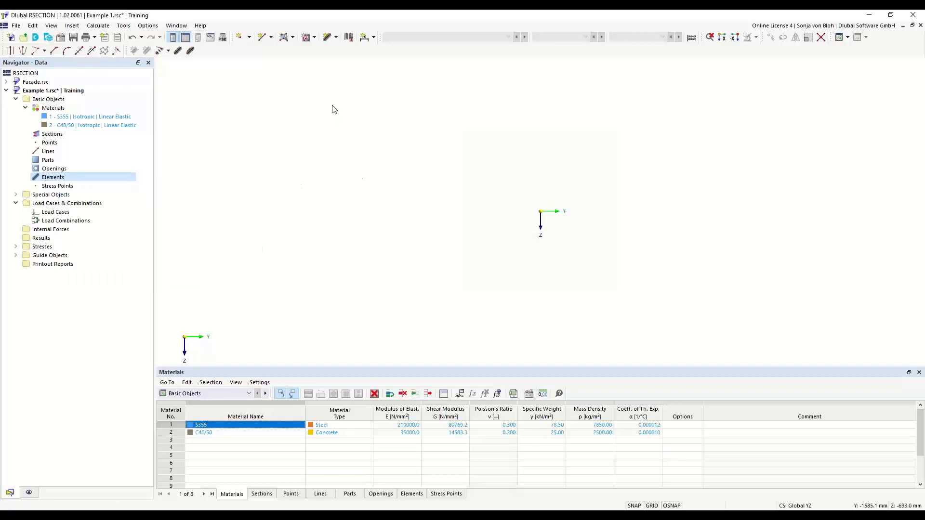
Create a horizontal single-line S355 element from the origin, defined by length and direction, 150 mm long and 10.7 mm thick.
left_click(336, 38)
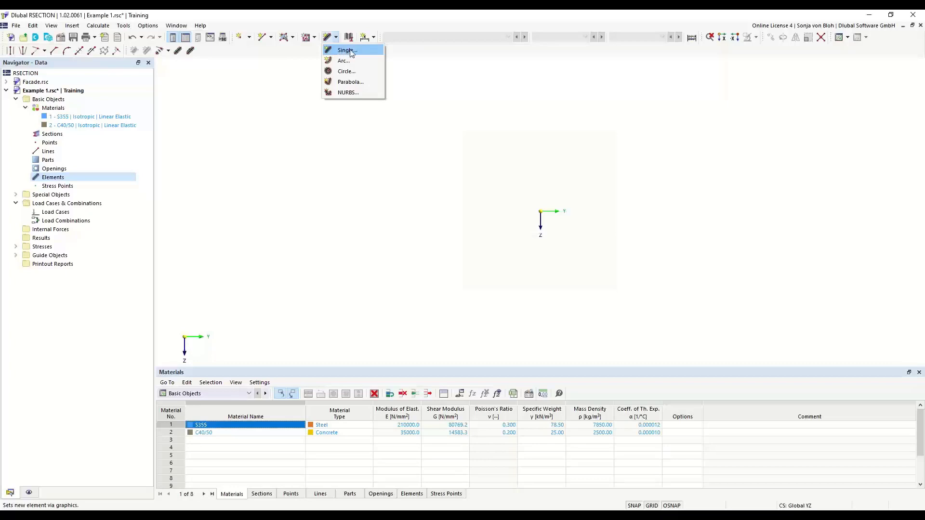
left_click(346, 51)
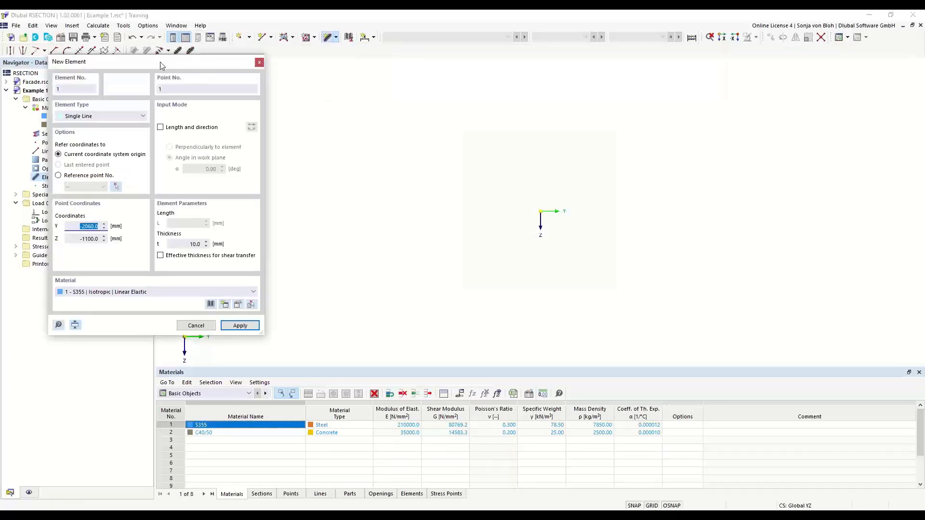
left_click_drag(162, 62, 303, 101)
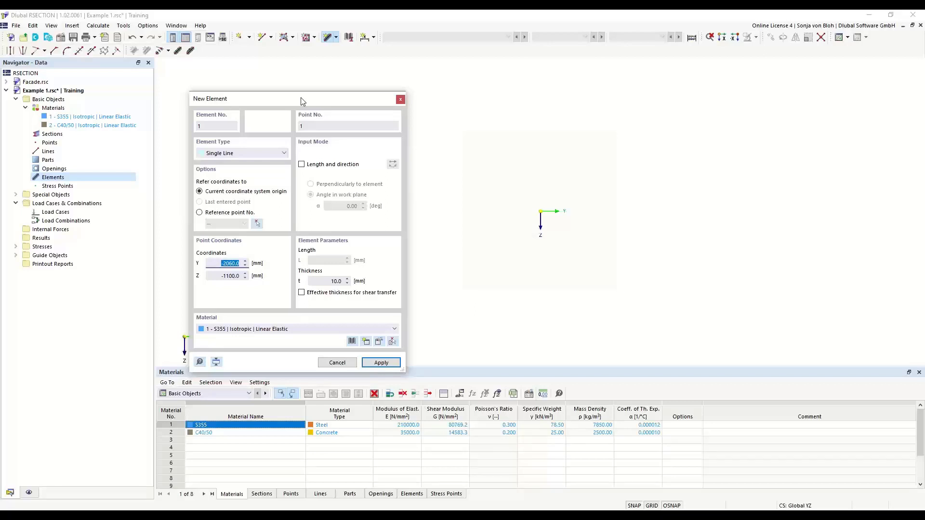
left_click(302, 164)
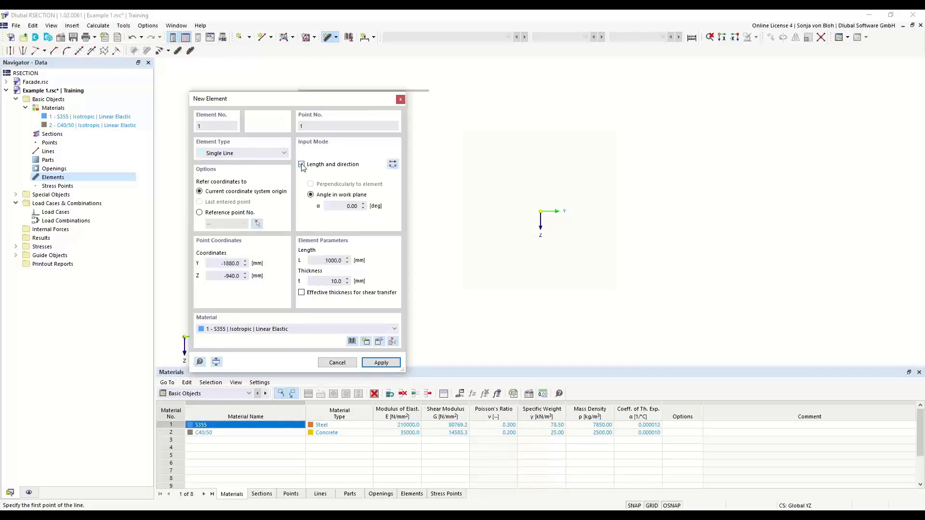
left_click(345, 206)
left_click(332, 260)
type("150")
key("Tab")
type("10")
type(",7")
scroll(547, 202, "up", 5)
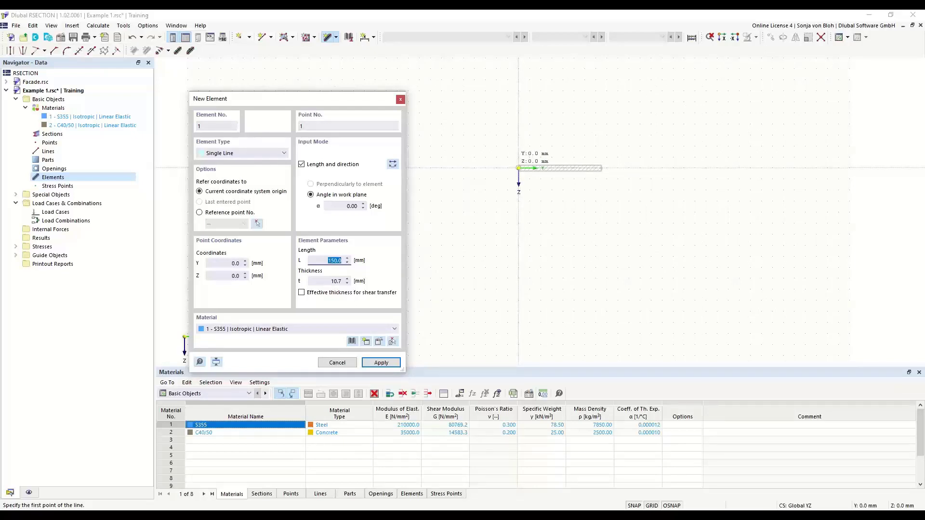
left_click(519, 168)
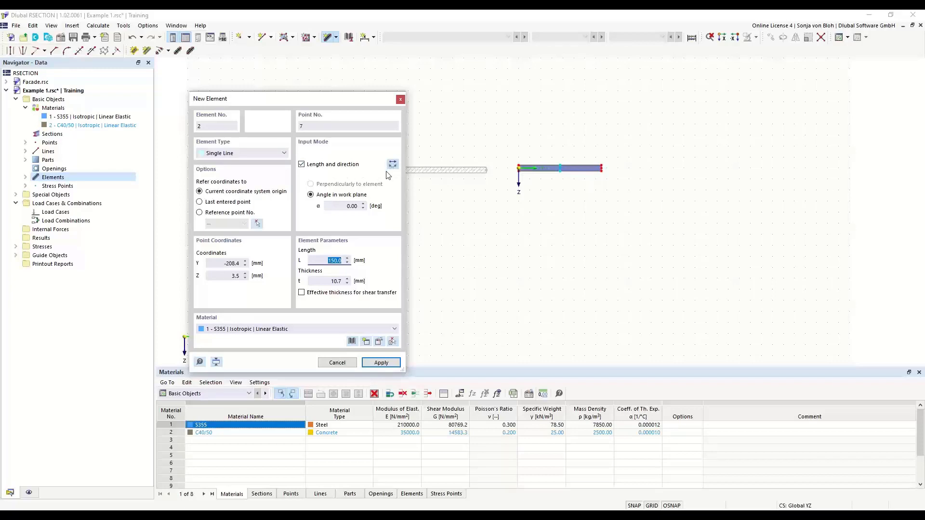
Add a vertical web element upward from the bottom flange's midpoint, at 90° with reversed orientation, 289.3 mm long and 7.1 mm thick.
left_click(342, 207)
type("90")
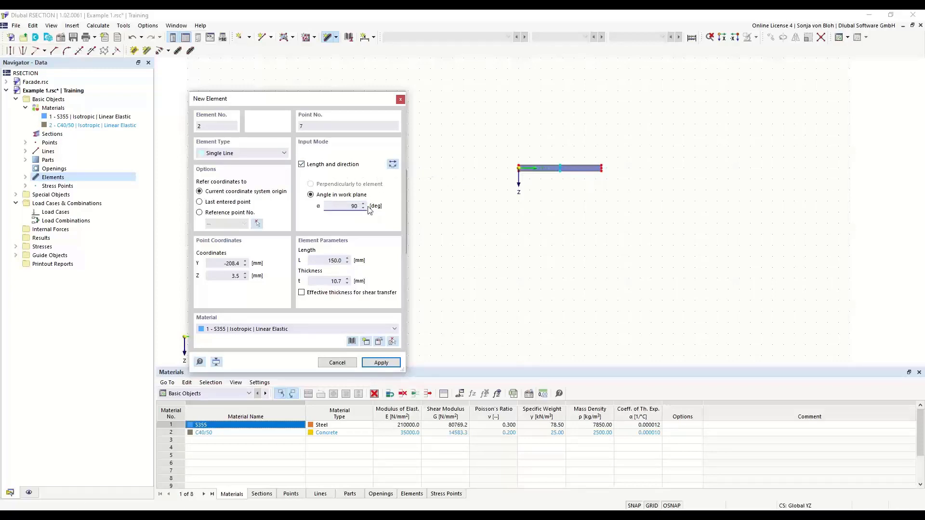
key("Tab")
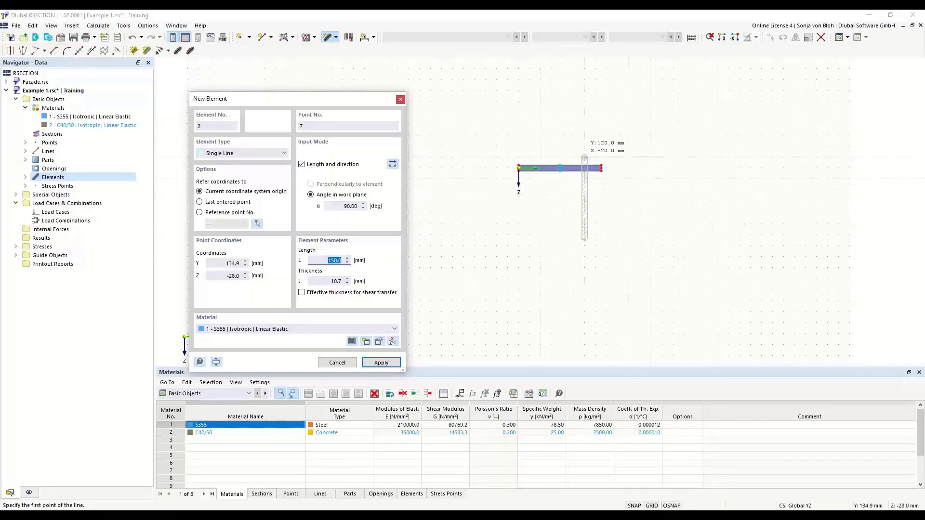
left_click(393, 164)
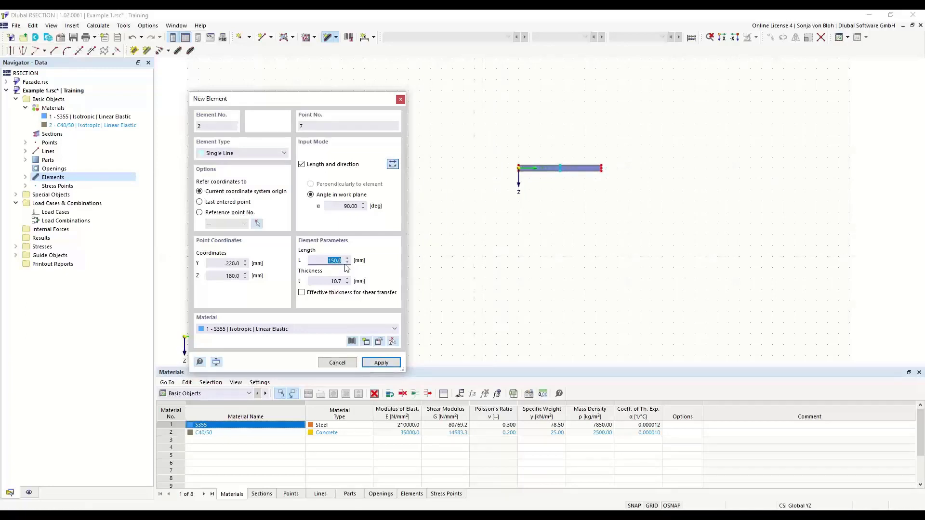
type("289,3")
left_click(324, 282)
type("7.1")
key("shift+Tab")
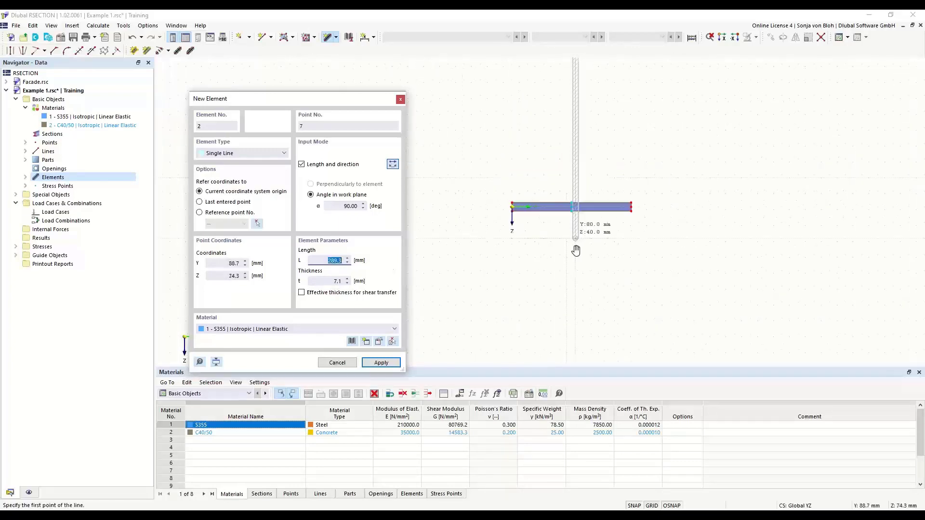
scroll(575, 275, "up", 3)
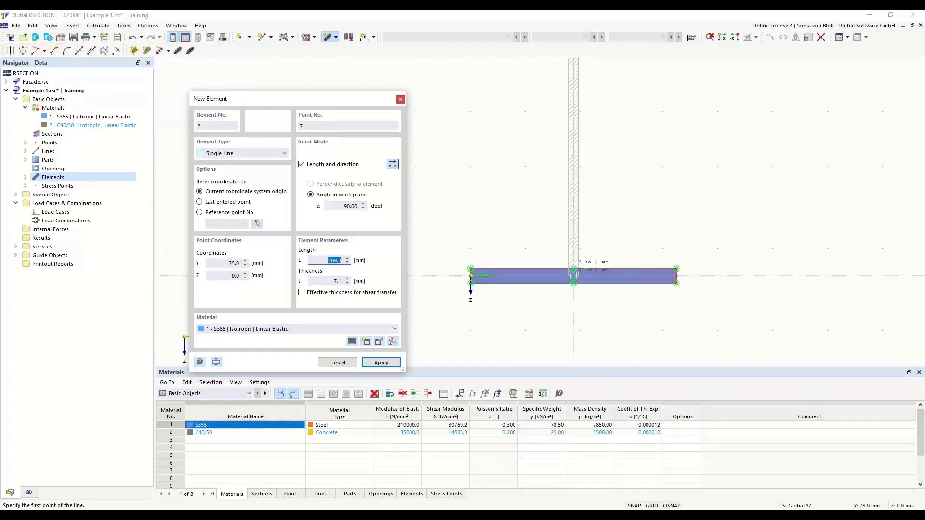
left_click(573, 275)
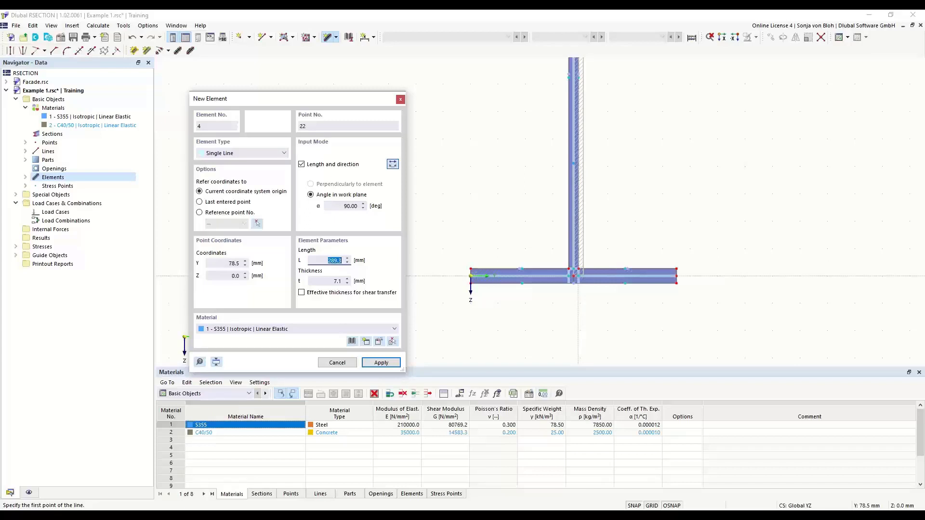
scroll(602, 308, "up", 2)
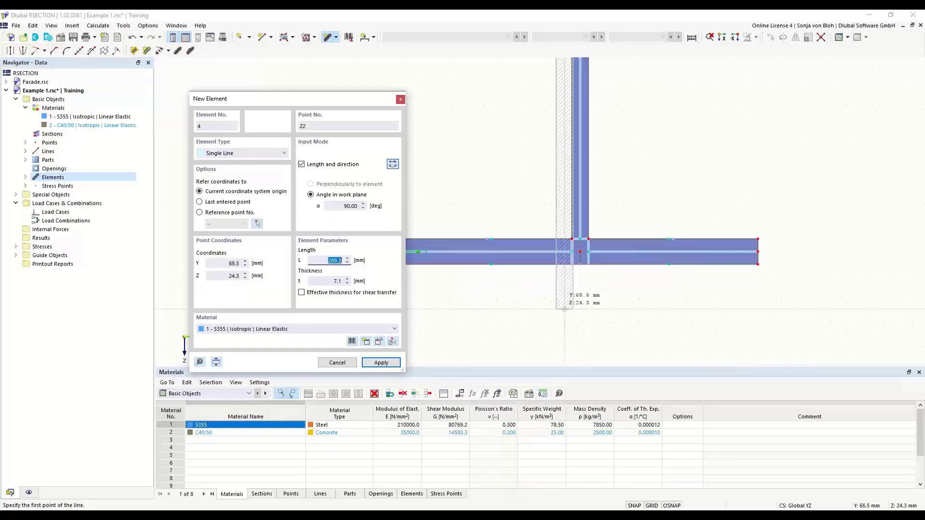
scroll(535, 275, "up", 2)
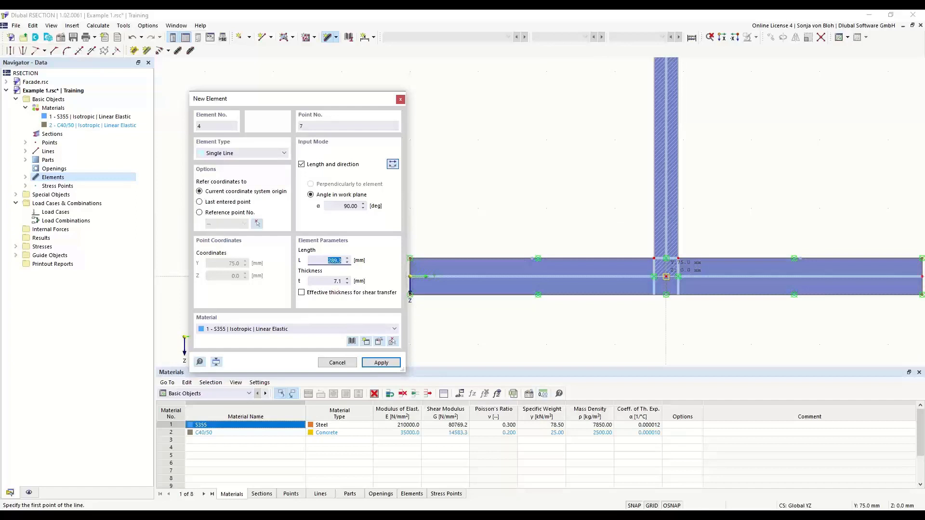
scroll(645, 296, "down", 3)
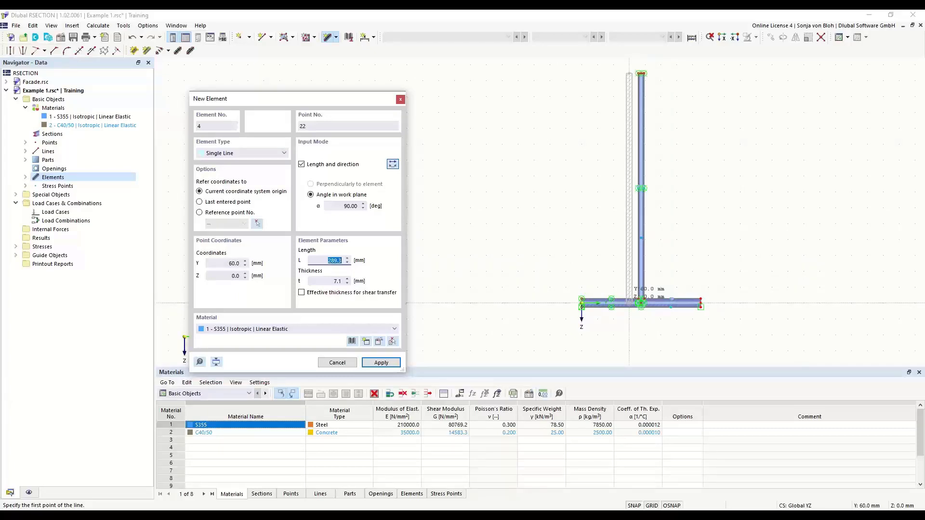
Add the left half of the top flange from the web's upper end, at 0° with reversed orientation, 75 mm long and 10.7 mm thick.
left_click_drag(322, 100, 356, 78)
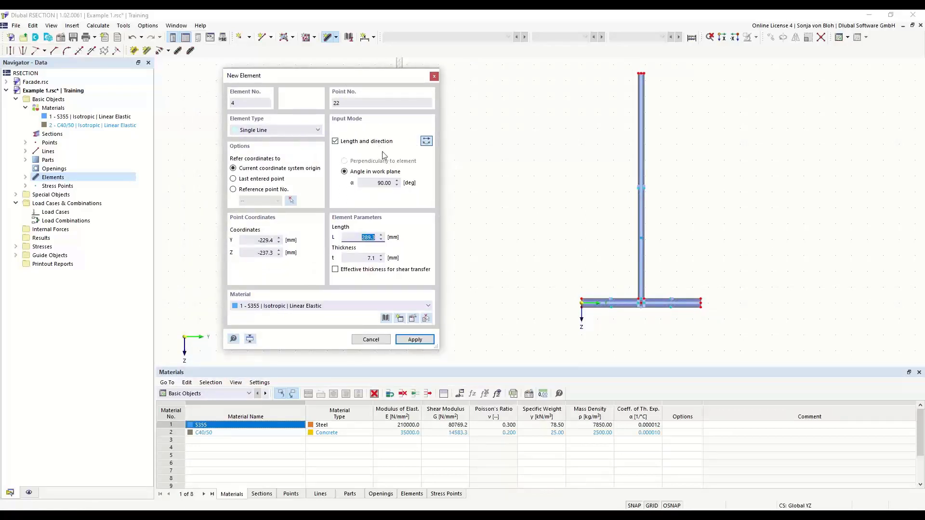
double_click(383, 183)
type("0")
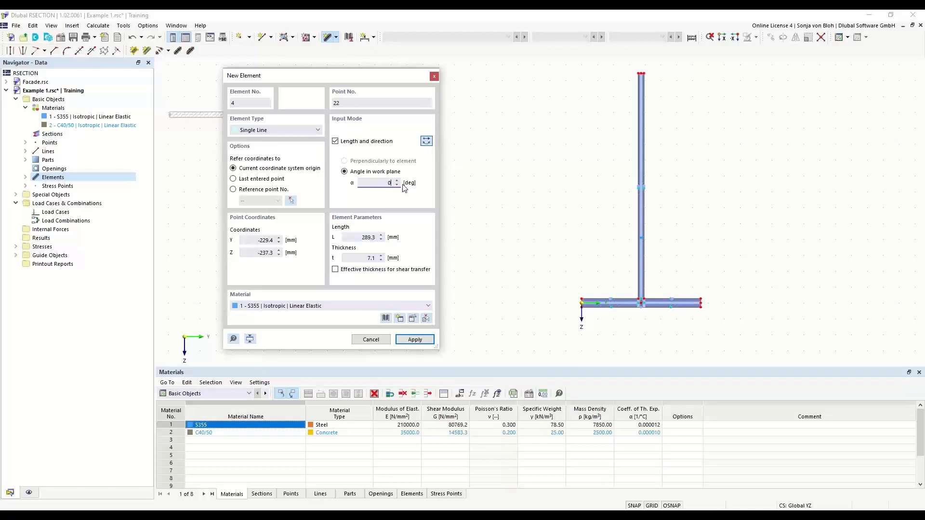
double_click(356, 237)
type("75")
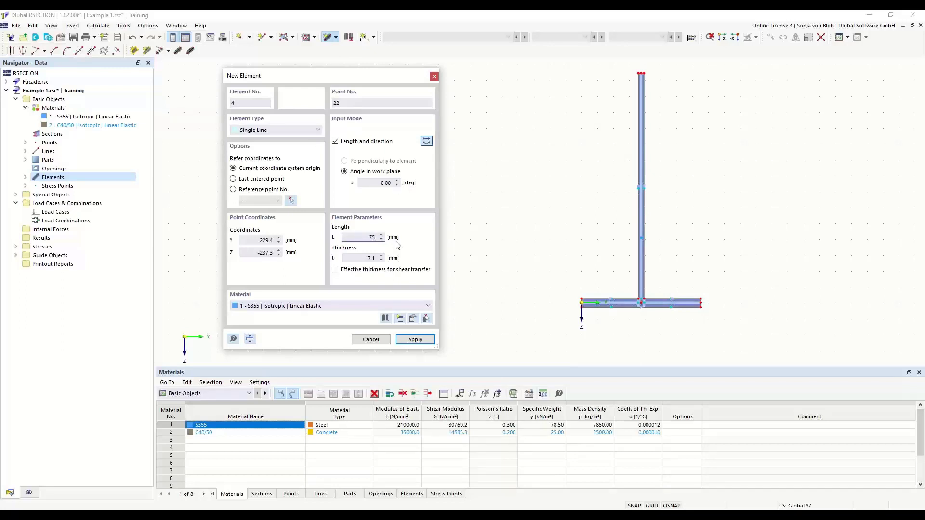
key("Tab")
type("10,7")
scroll(715, 87, "up", 2)
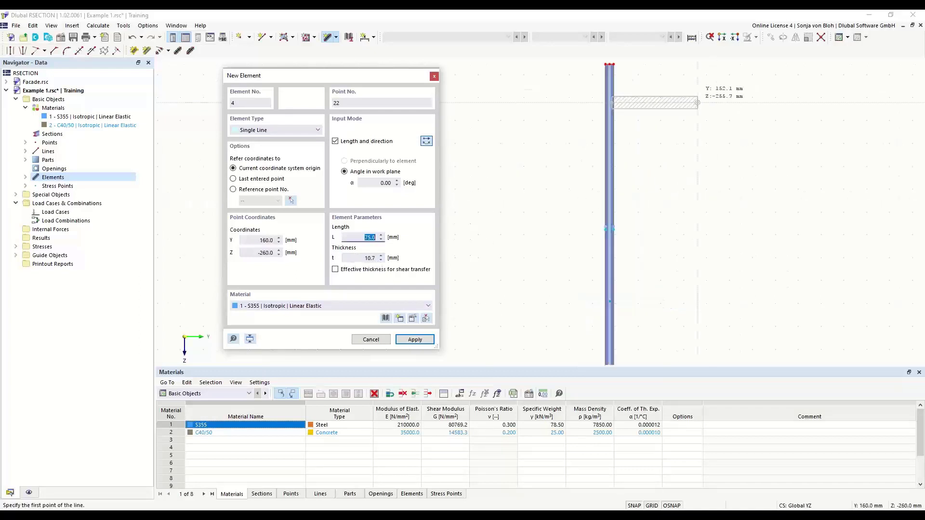
middle_click_drag(638, 140, 666, 233)
scroll(659, 175, "up", 2)
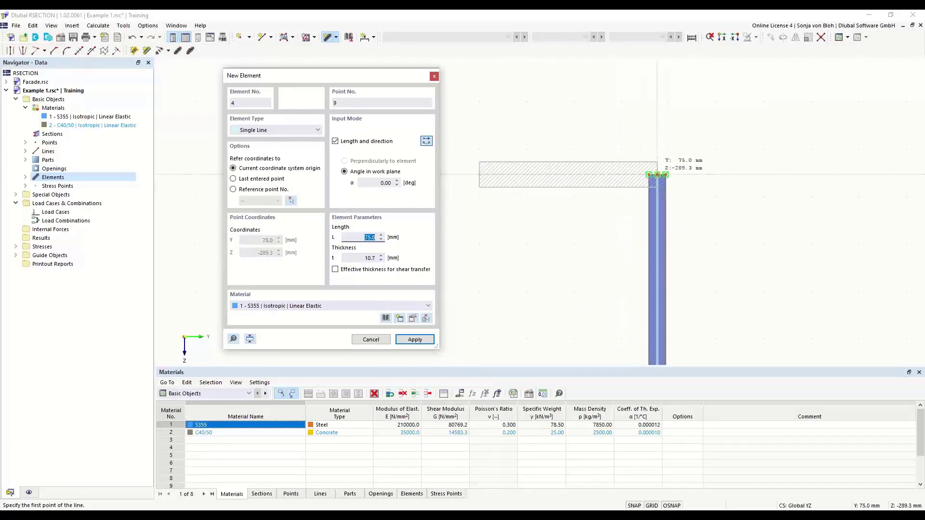
left_click(657, 174)
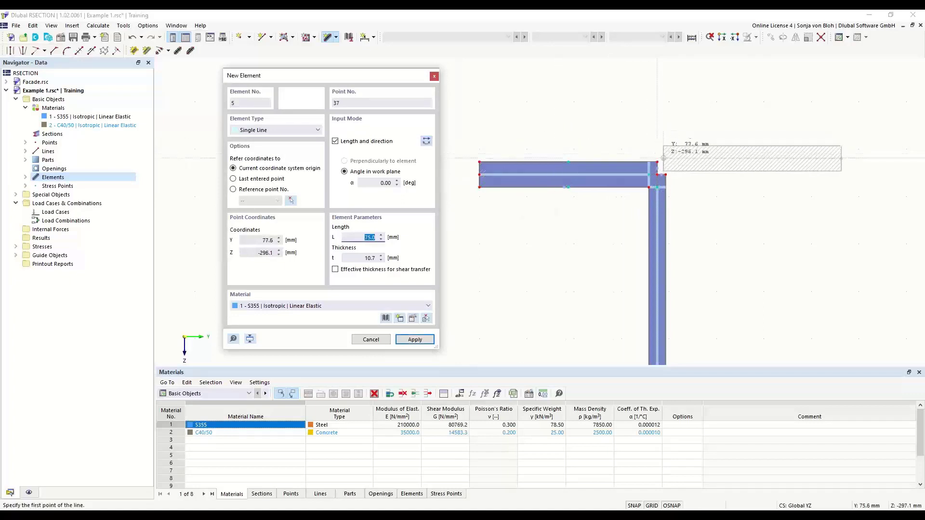
Add the right half of the top flange from the web's upper end with normal orientation, 75 mm long and 10.7 mm thick.
scroll(664, 159, "up", 1)
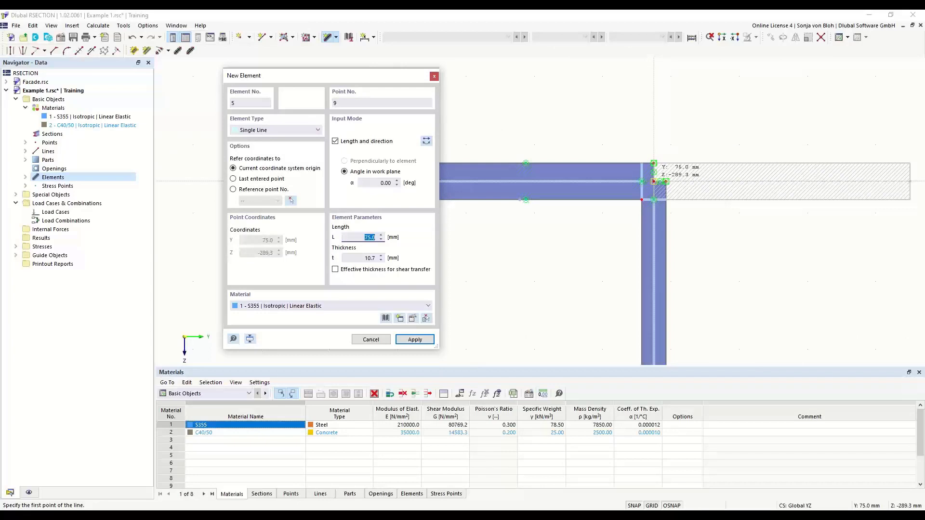
left_click(653, 182)
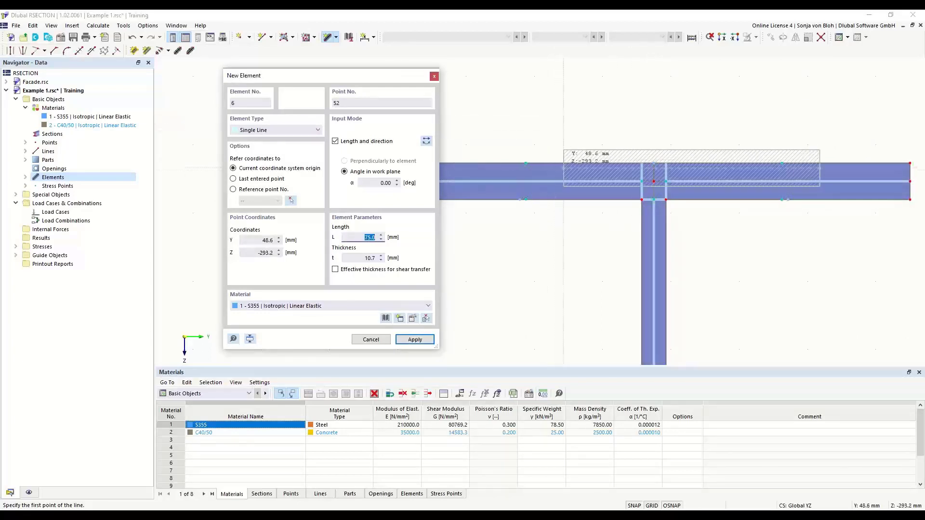
key("Escape")
Create round corners with a 15 mm radius between the top flange and the web on both sides.
scroll(526, 138, "down", 5)
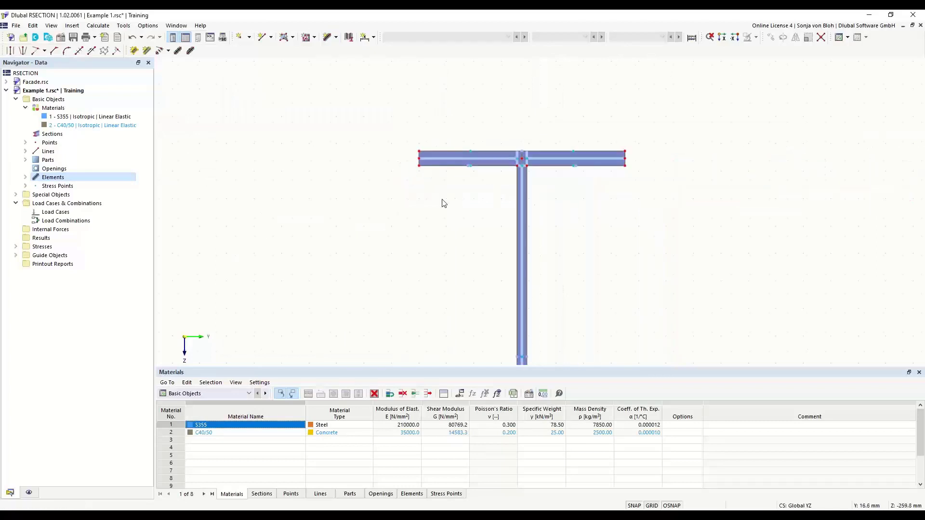
middle_click_drag(425, 235, 393, 161)
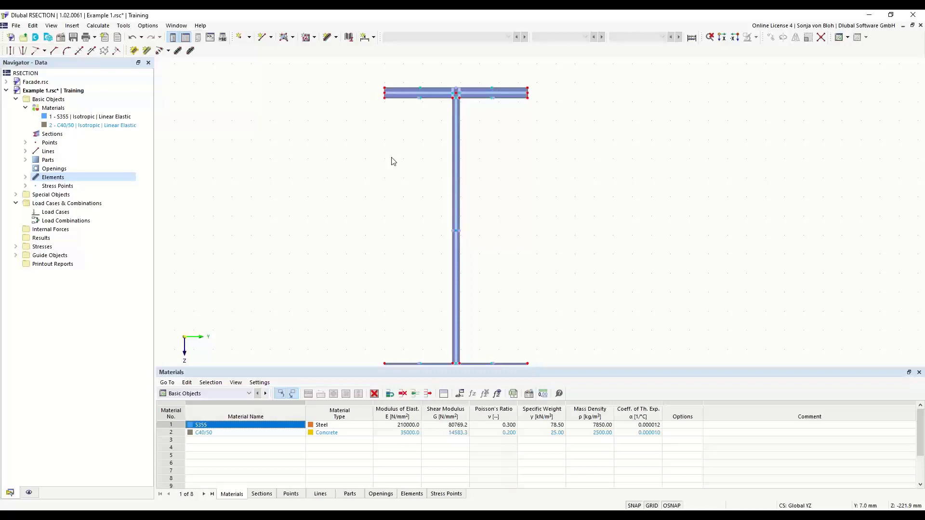
left_click(66, 54)
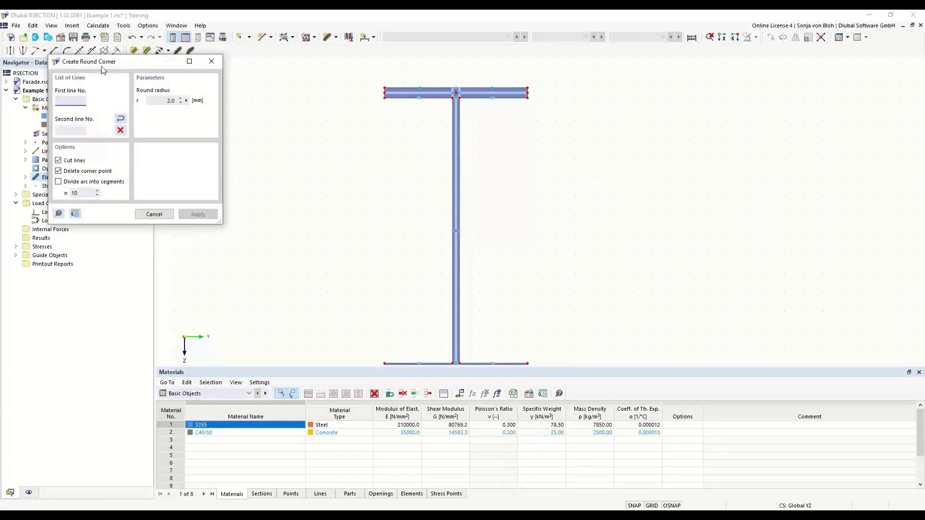
left_click_drag(101, 63, 255, 138)
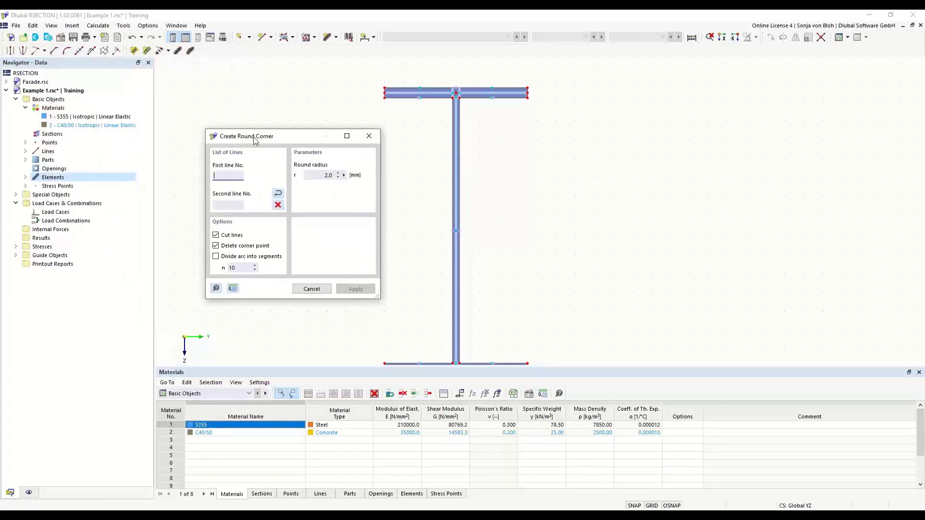
left_click(314, 176)
type("15")
scroll(470, 113, "up", 2)
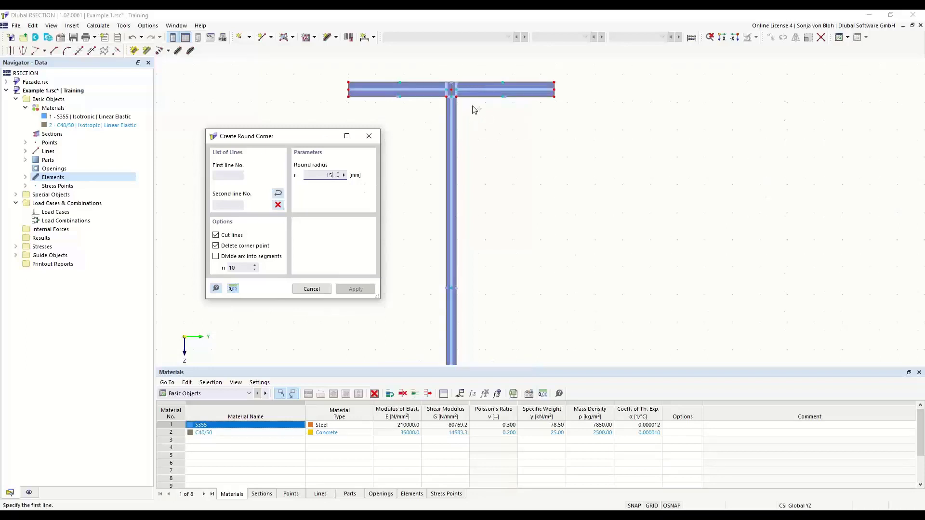
left_click(472, 96)
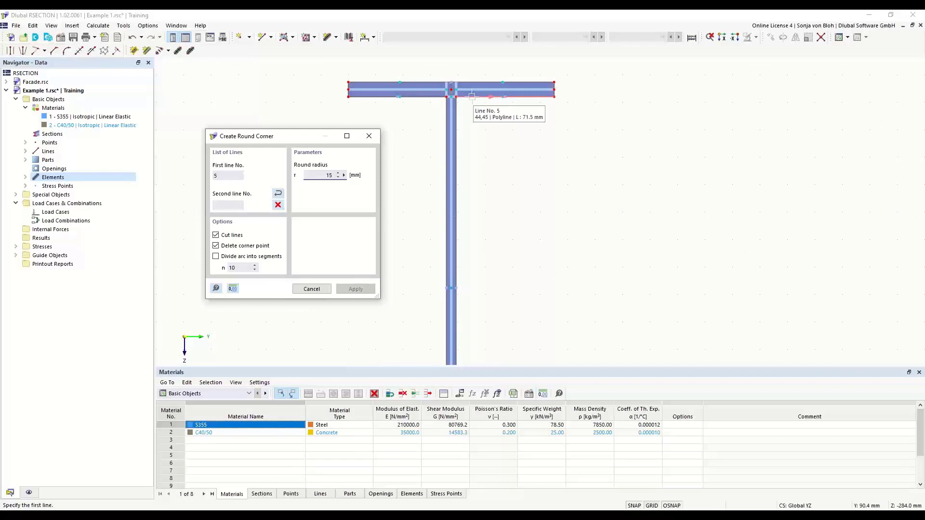
left_click(458, 118)
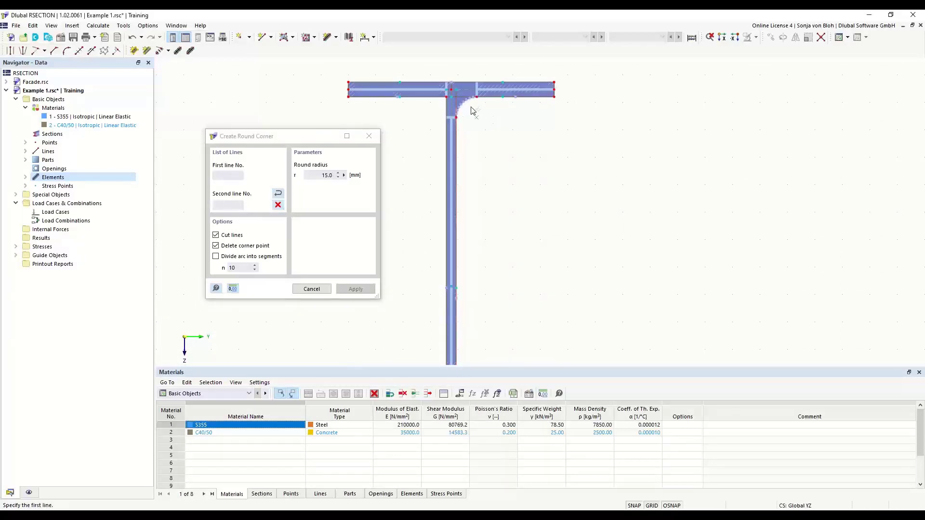
left_click(423, 97)
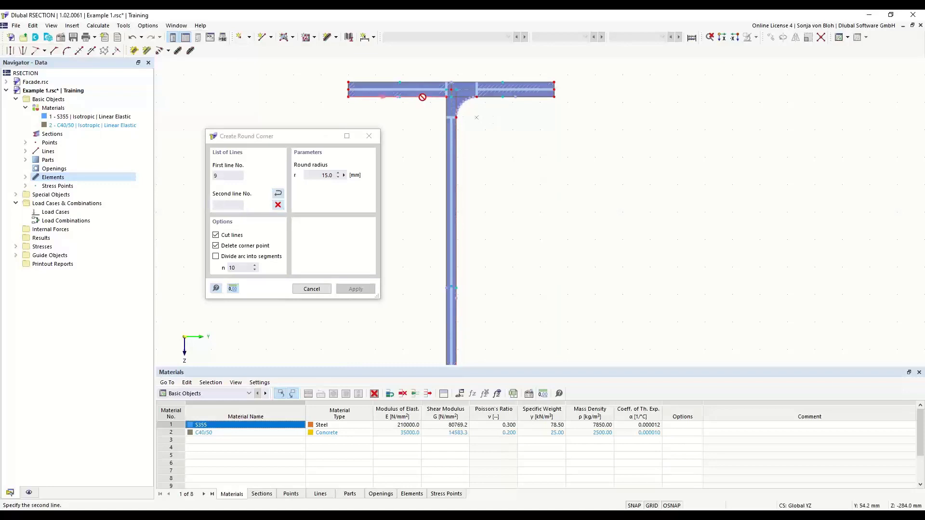
left_click(446, 110)
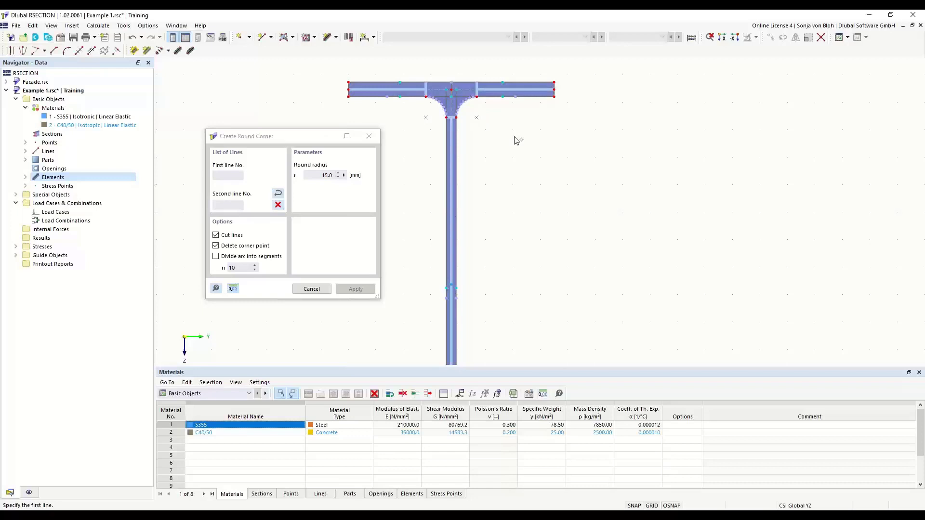
key("Escape")
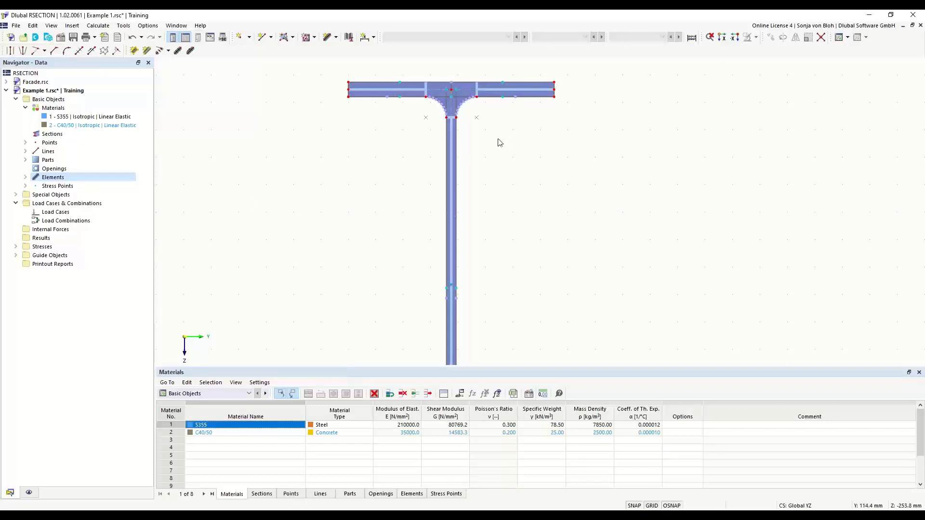
Set up an angled corner defined by Edge and Angle, with edge length L1 of 6*sqrt(2) mm and angle α of 45°.
scroll(386, 147, "down", 3)
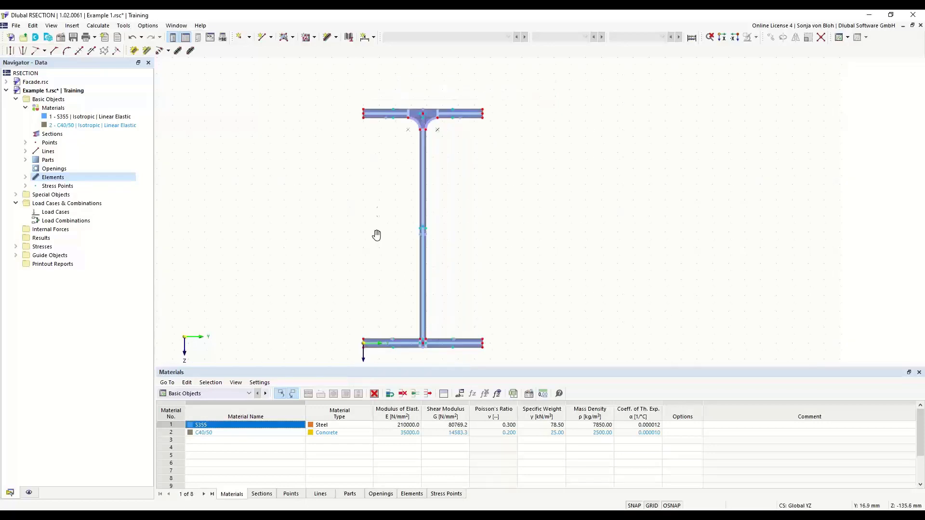
middle_click_drag(376, 233, 379, 203)
scroll(406, 302, "up", 1)
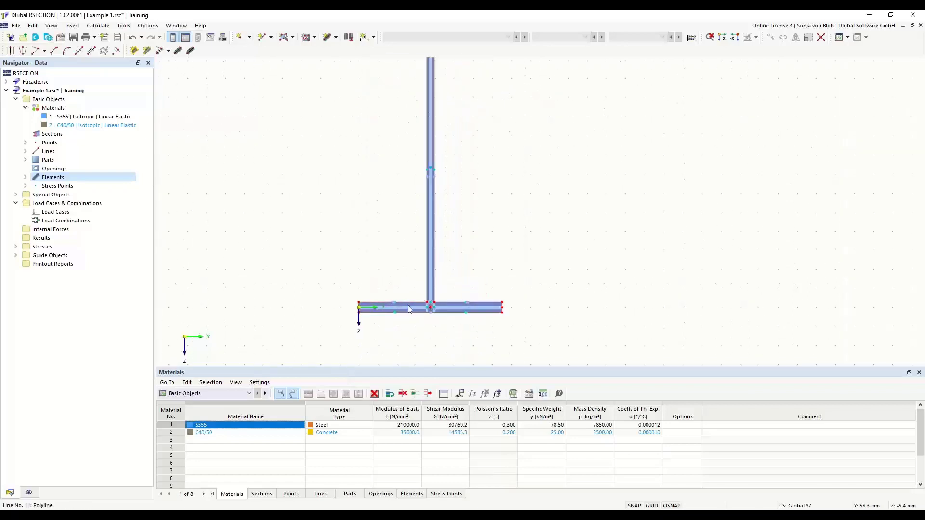
left_click(57, 54)
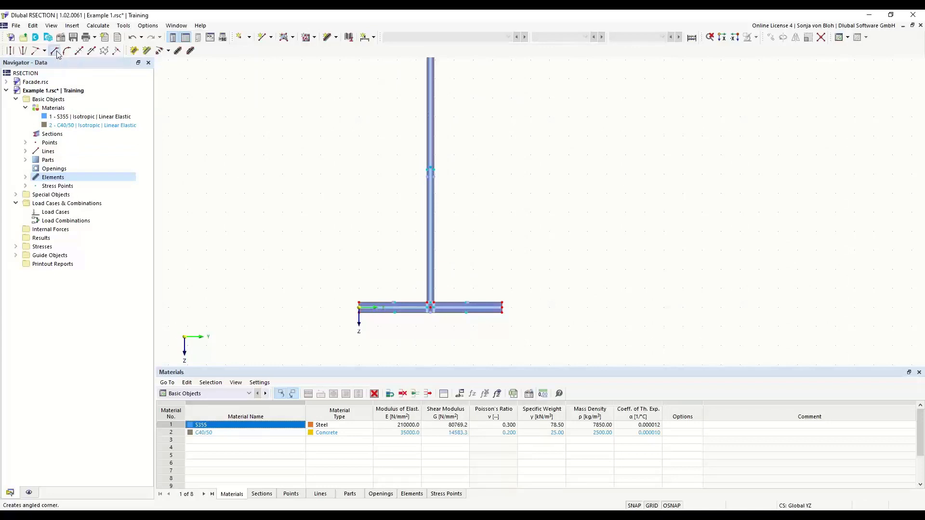
left_click_drag(124, 63, 248, 96)
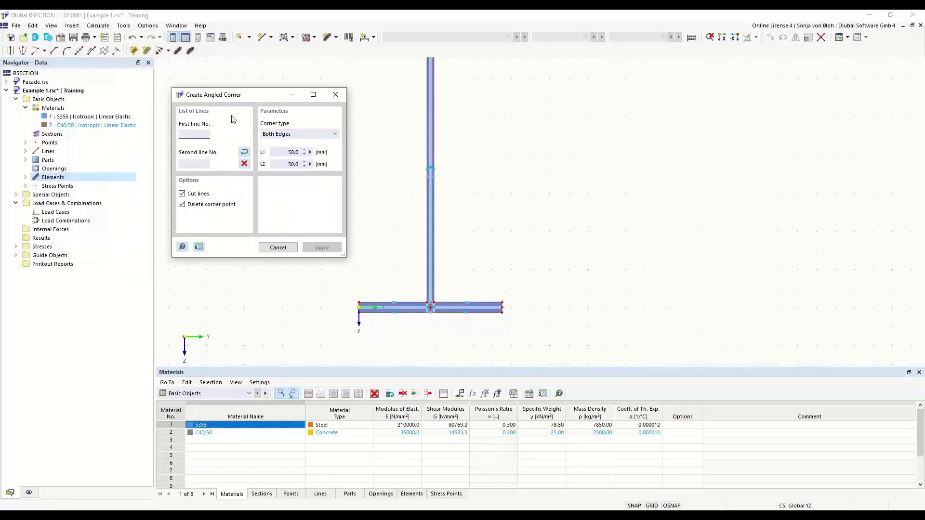
left_click(329, 135)
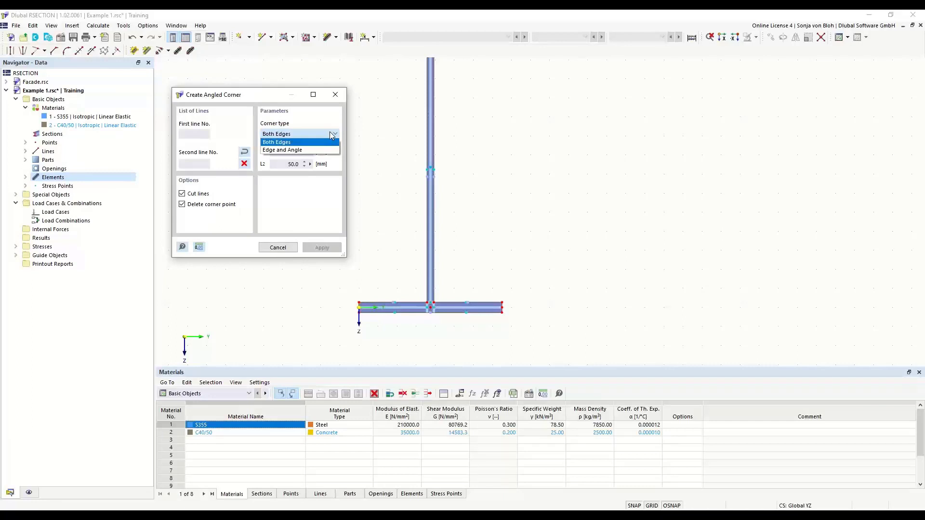
left_click(286, 152)
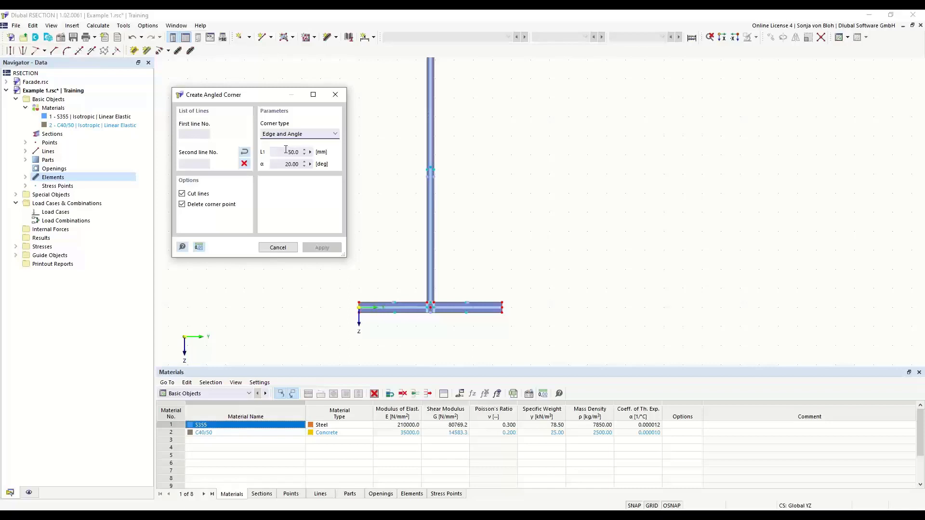
left_click(288, 152)
type("6*sqrt(2)")
left_click(282, 163)
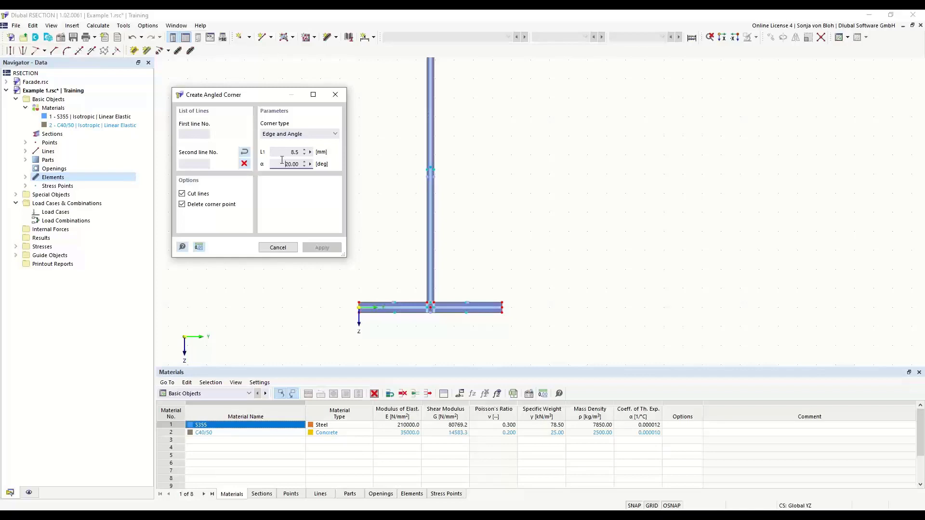
left_click_drag(282, 163, 318, 172)
type("45")
Create the angled corners between the web and the bottom flange on both sides of the web.
scroll(424, 300, "up", 1)
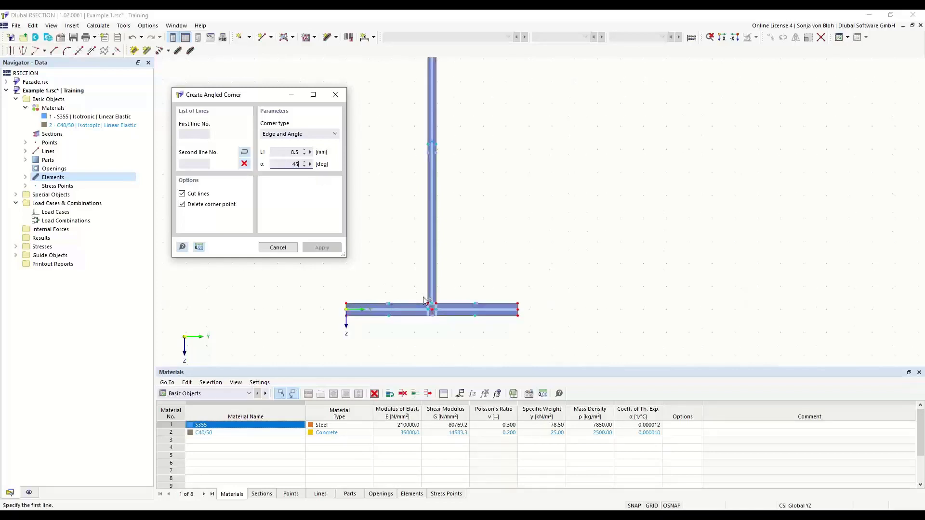
scroll(424, 300, "up", 2)
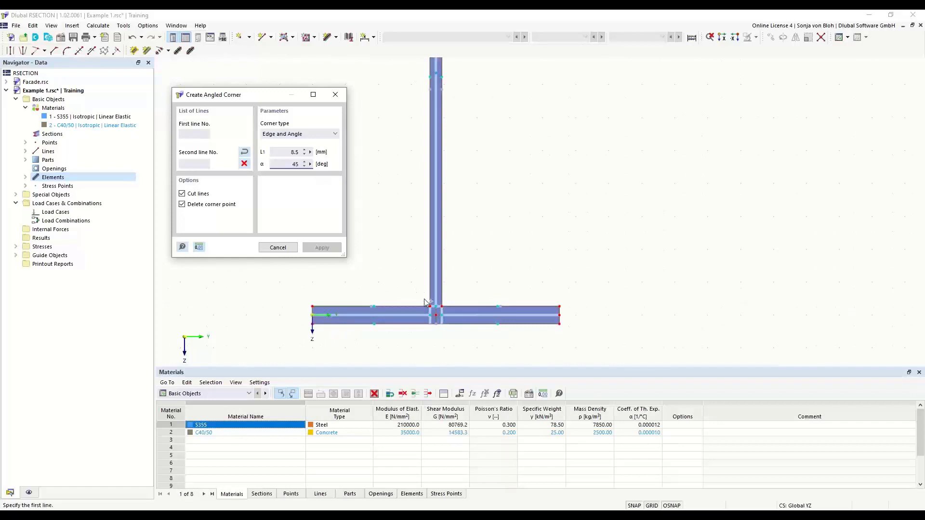
left_click(429, 271)
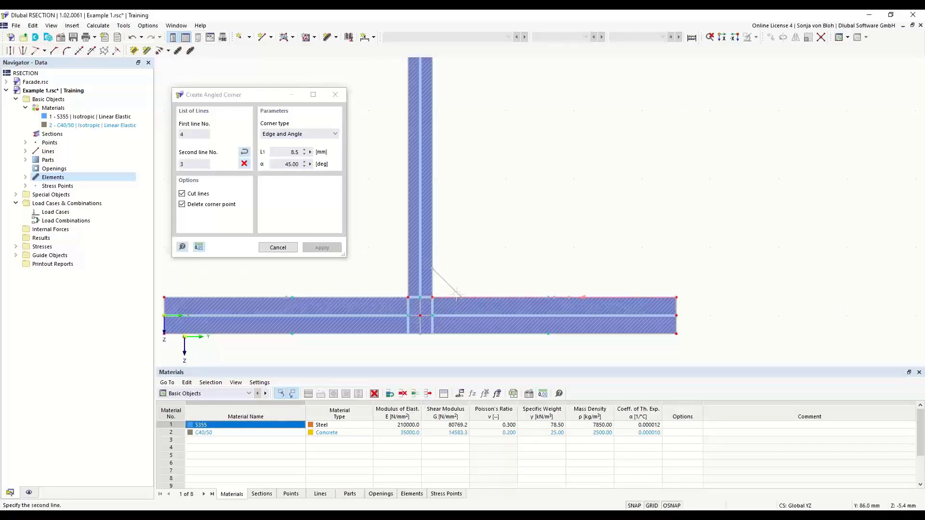
left_click(456, 295)
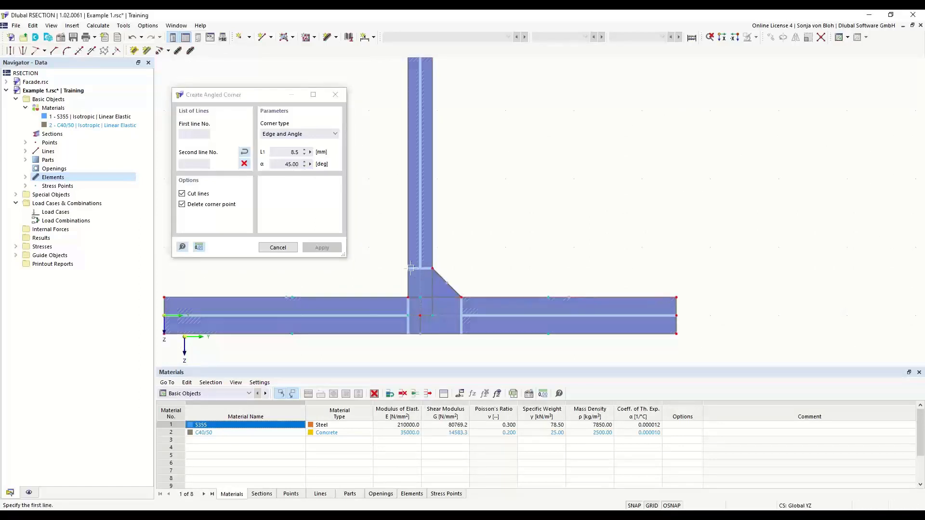
left_click(381, 295)
scroll(535, 290, "down", 6)
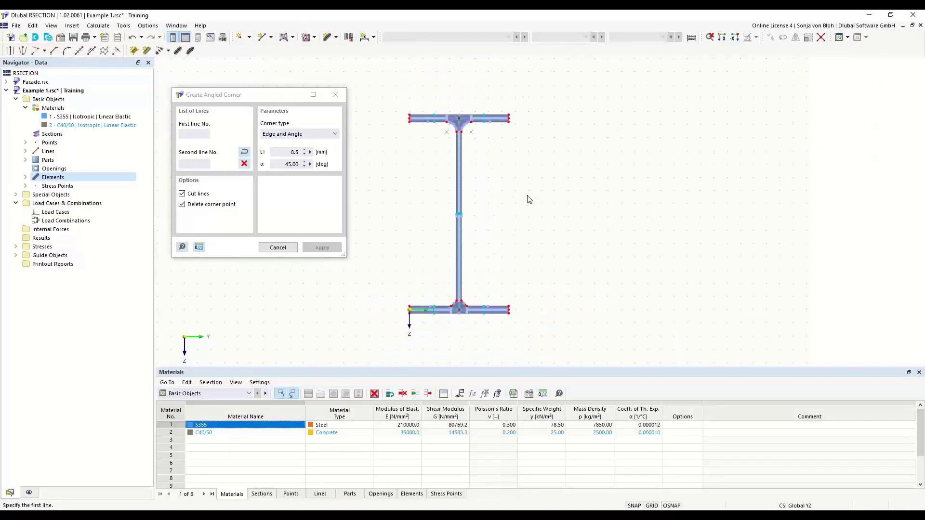
key("Escape")
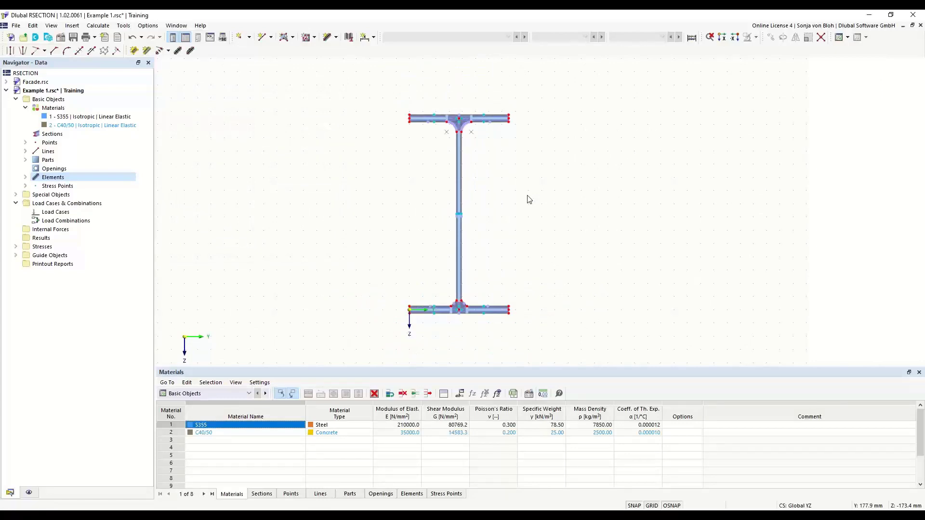
Create two load cases in the Permanent action category, naming LC1 "N" and LC2 "M".
scroll(402, 144, "up", 2)
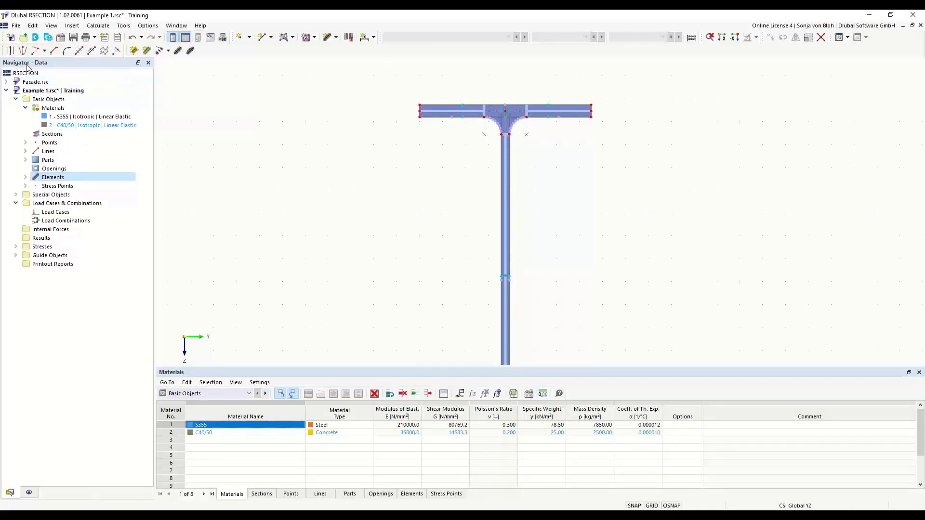
right_click(53, 214)
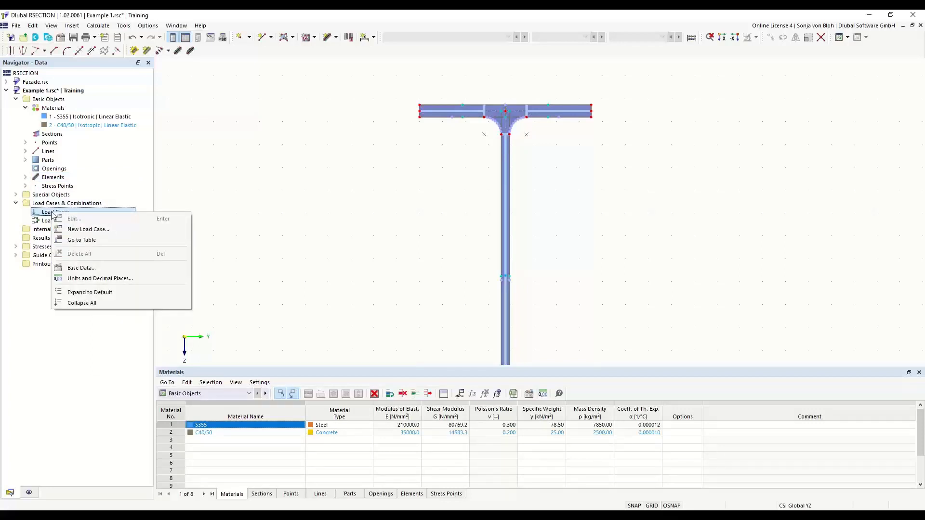
left_click(91, 230)
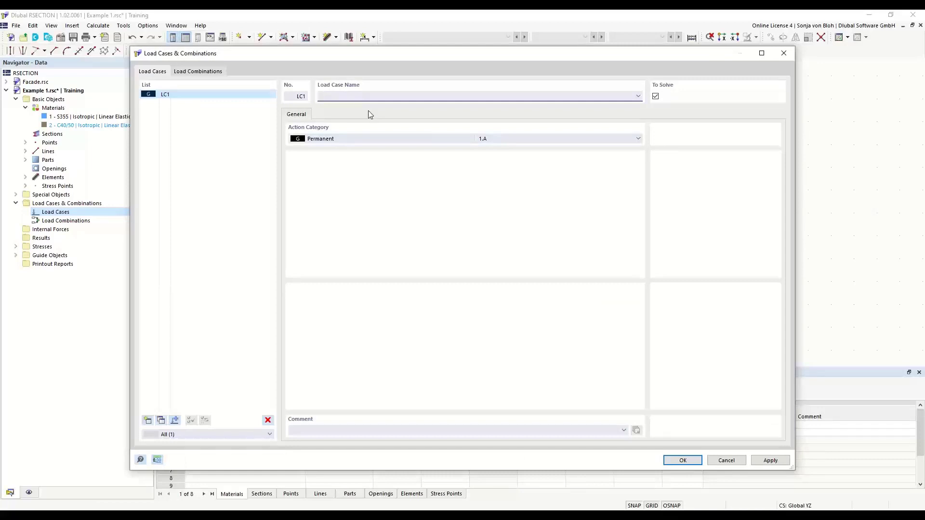
type("N")
left_click(148, 421)
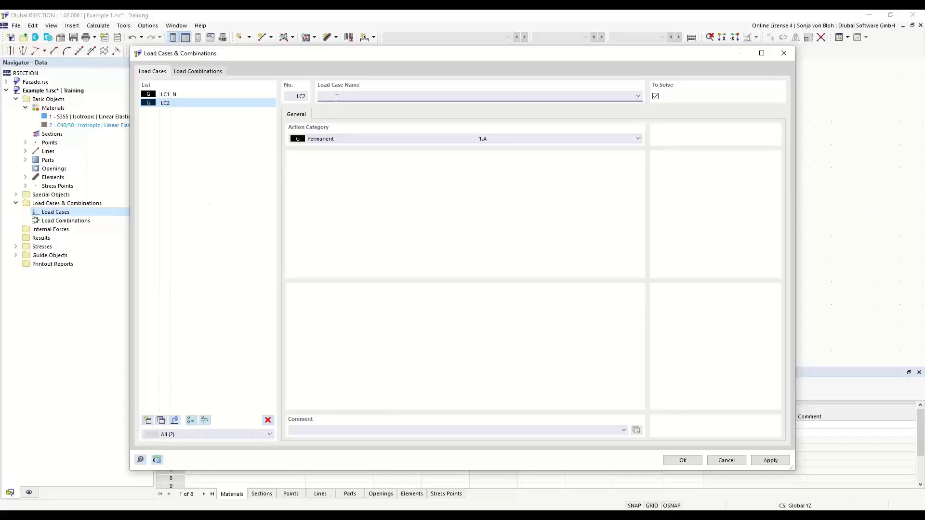
type("M")
Create a load combination of both load cases with factors of 1.00 and give it the user-defined name "N + M".
left_click(206, 72)
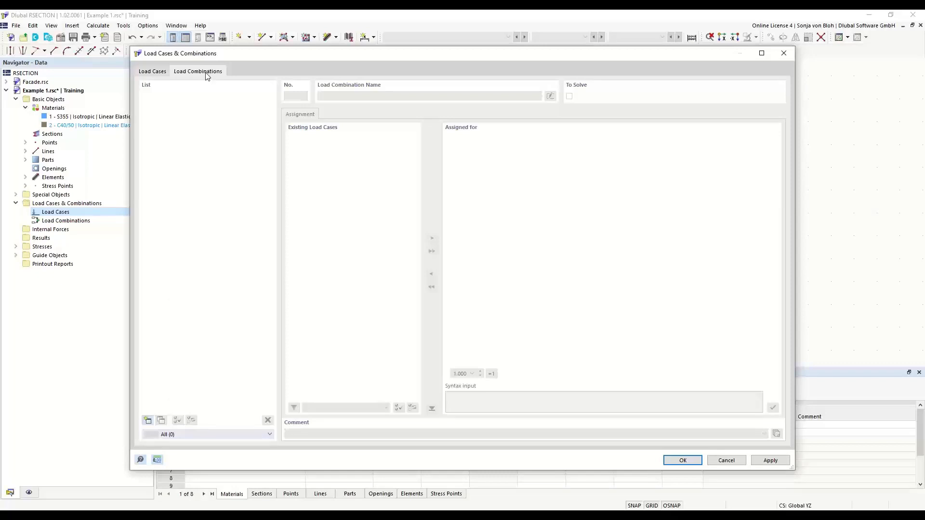
left_click(148, 421)
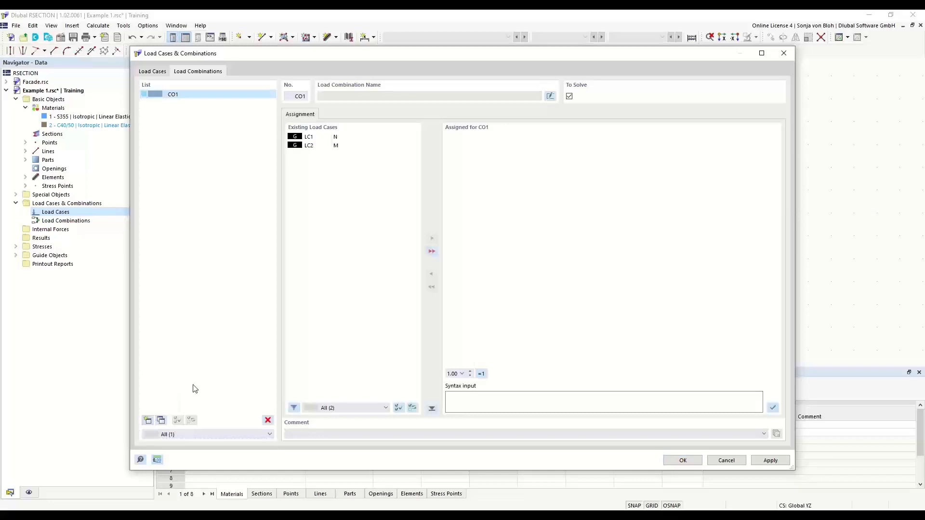
left_click(432, 251)
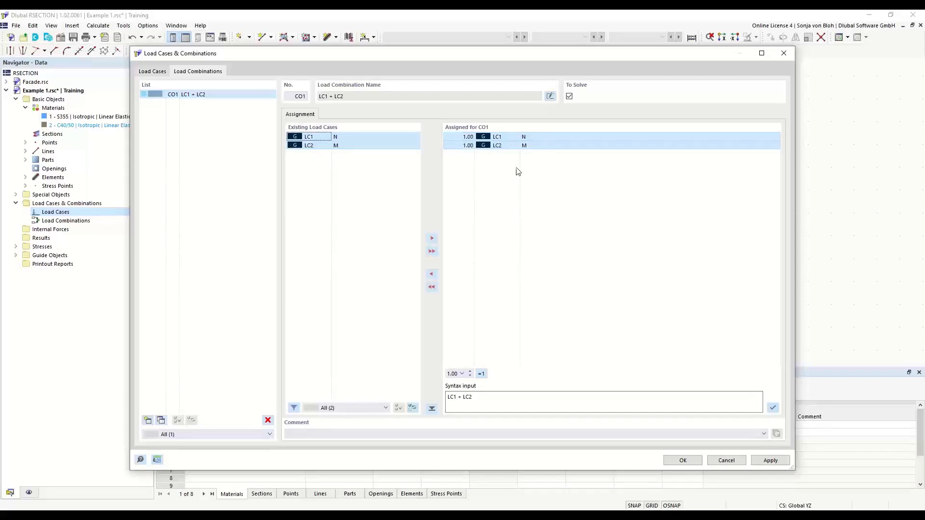
left_click(455, 140)
left_click(461, 137)
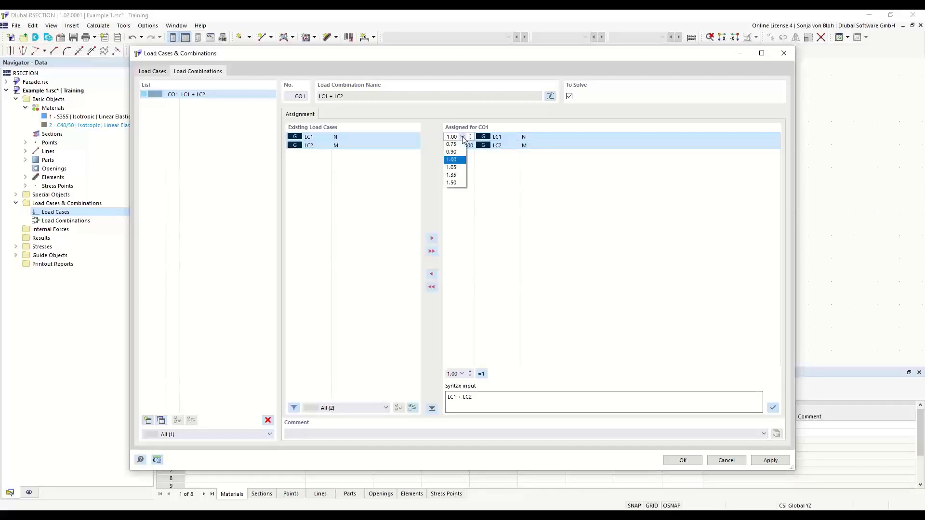
left_click(463, 137)
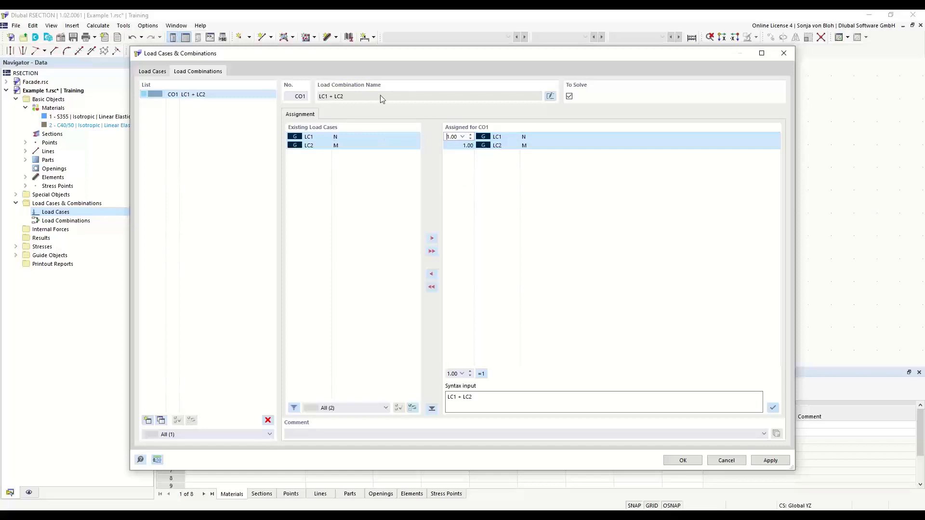
left_click(550, 95)
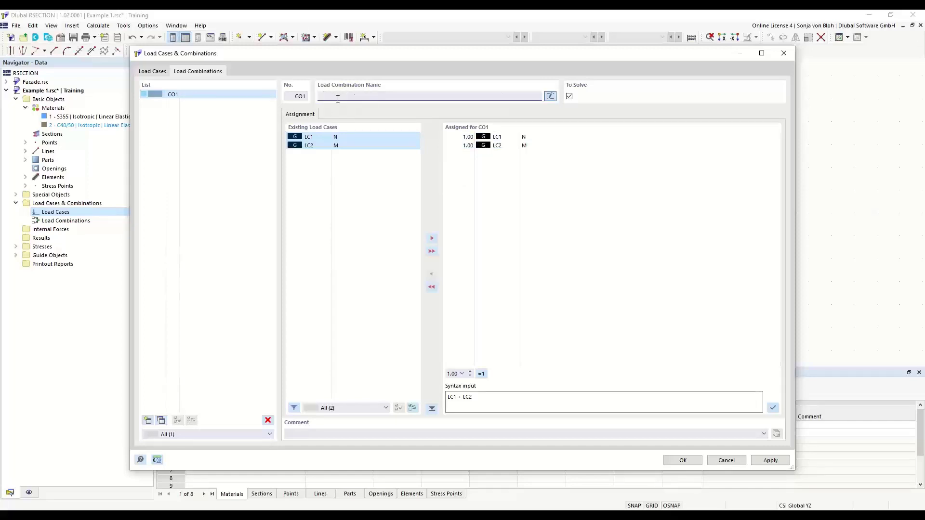
type("N + M")
left_click(675, 461)
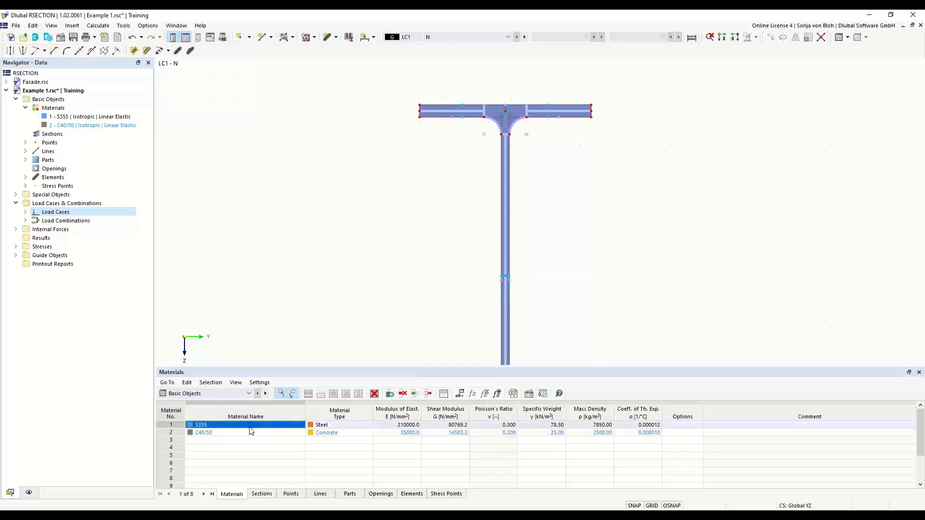
Add internal forces for load case LC1 - N on member 1 with an axial force N of -10 kN.
left_click(250, 394)
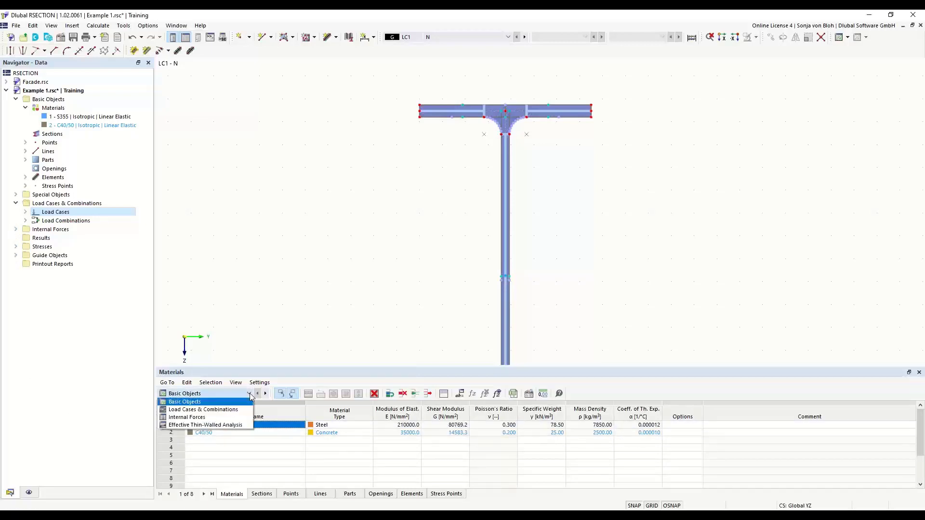
left_click(189, 418)
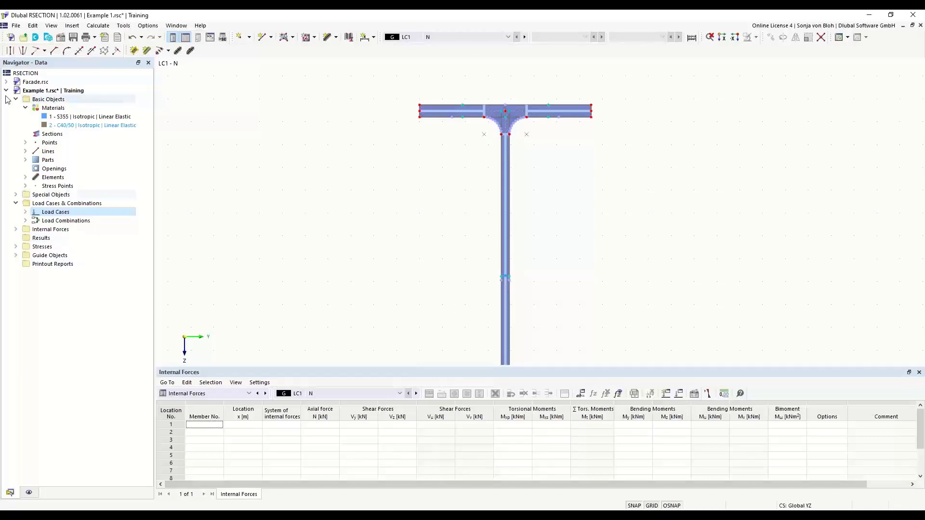
left_click(16, 230)
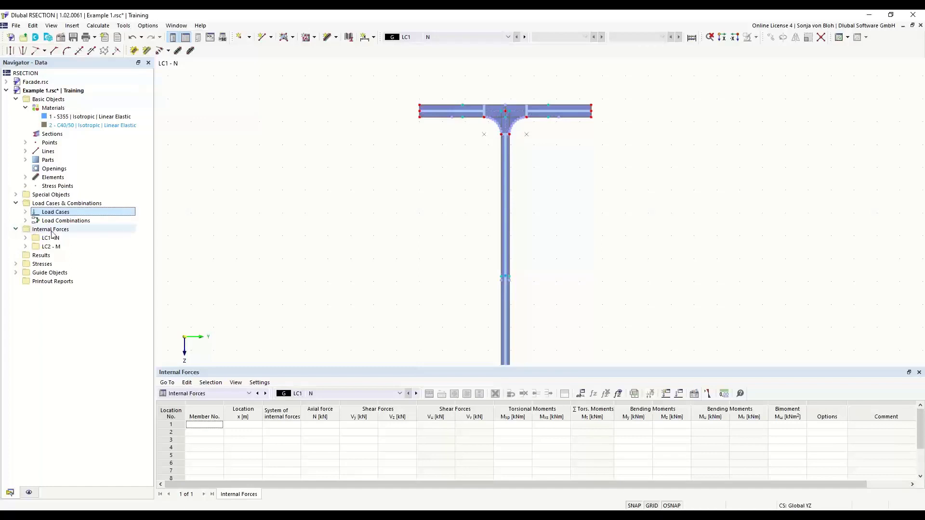
left_click(25, 238)
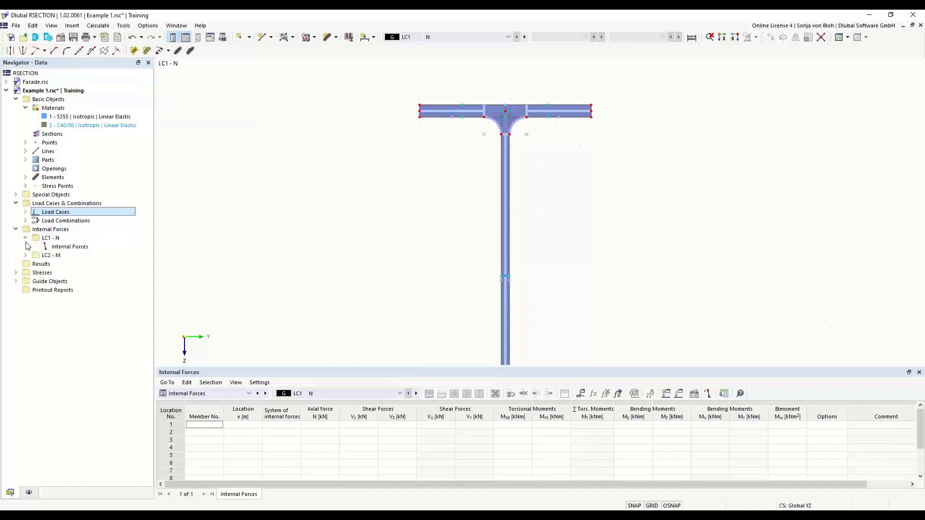
double_click(70, 247)
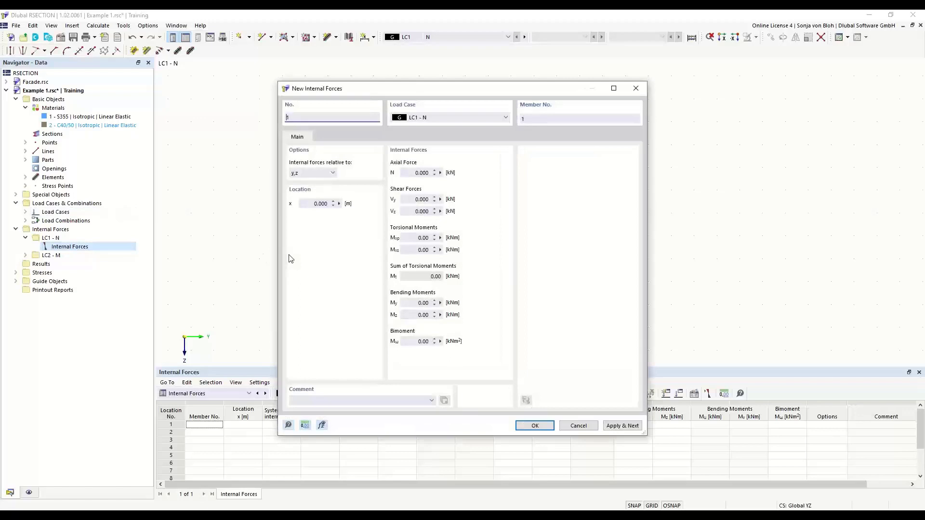
left_click(417, 173)
type("-10")
left_click(610, 427)
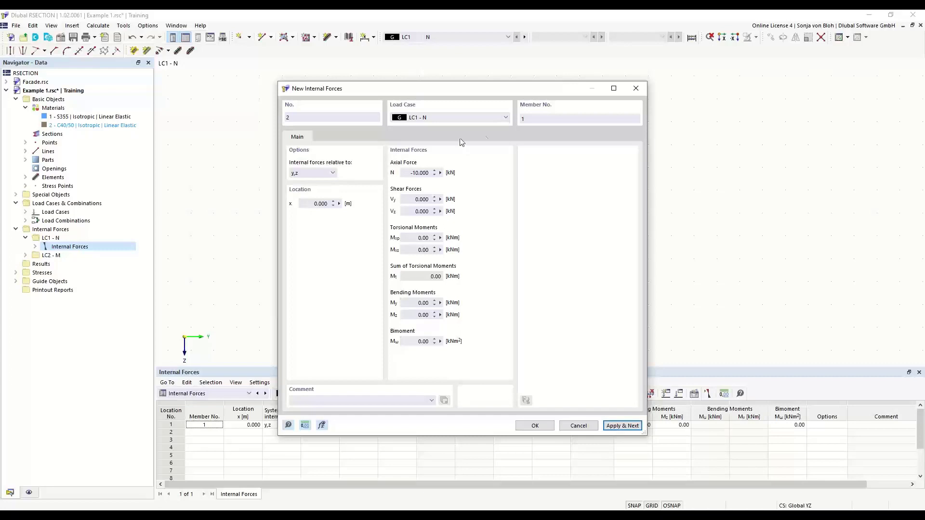
Add internal forces for load case LC2 - M with axial force N of 0 and bending moment My of 100 kNm.
left_click(507, 117)
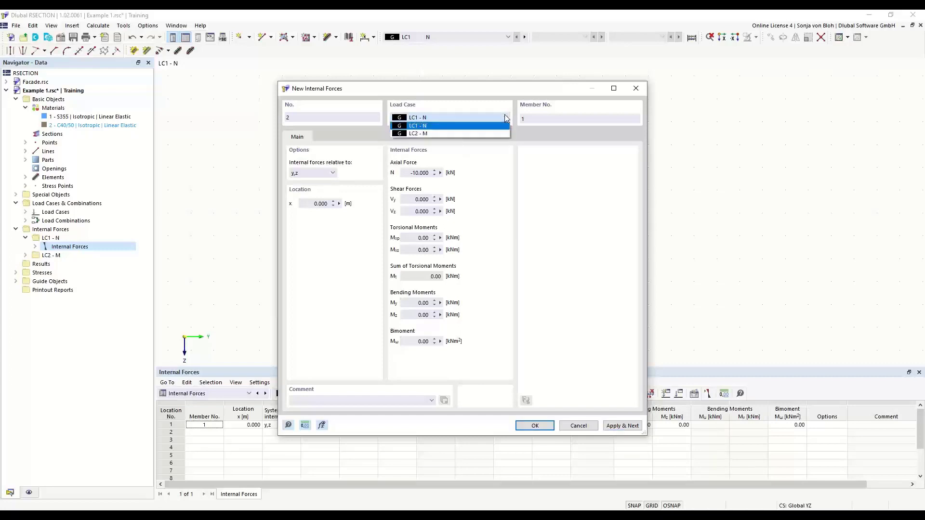
left_click(442, 133)
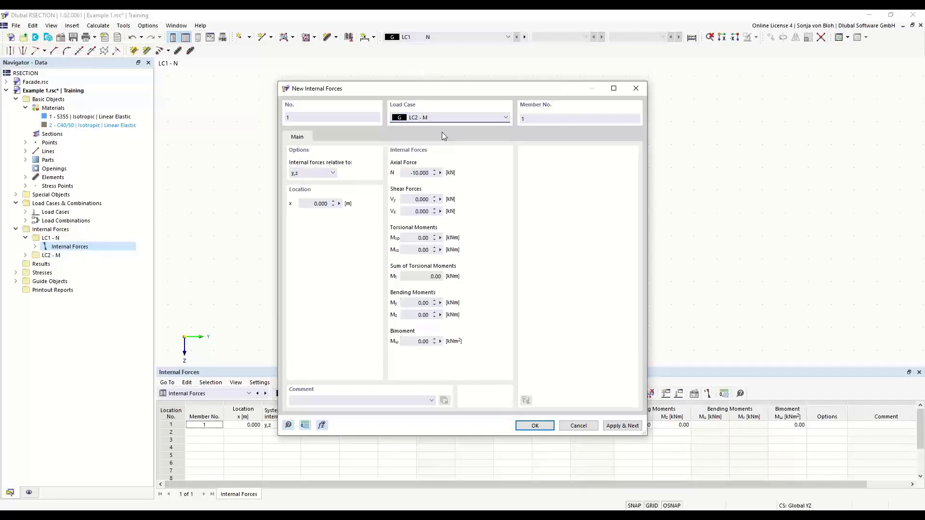
left_click(406, 172)
type("0")
left_click(421, 303)
type("100")
left_click(535, 426)
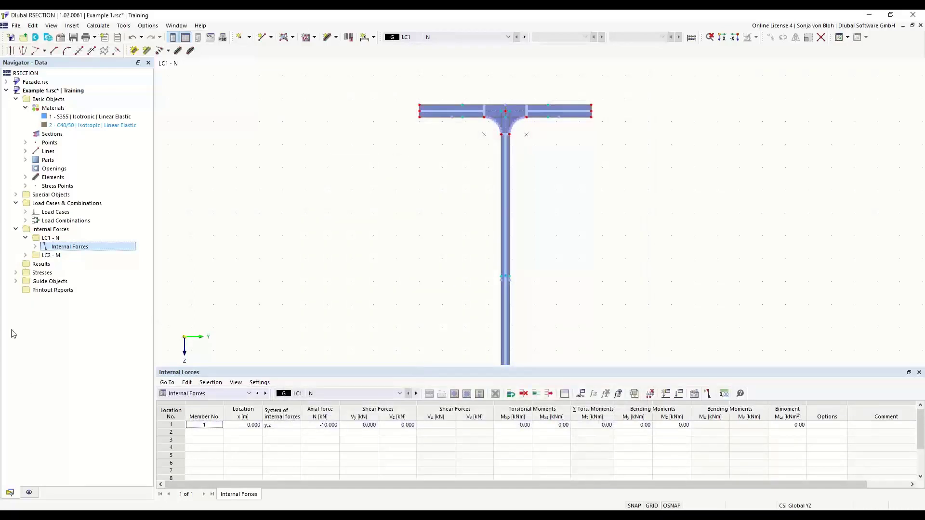
Review the internal forces entries defined for load cases LC1 and LC2.
left_click(35, 247)
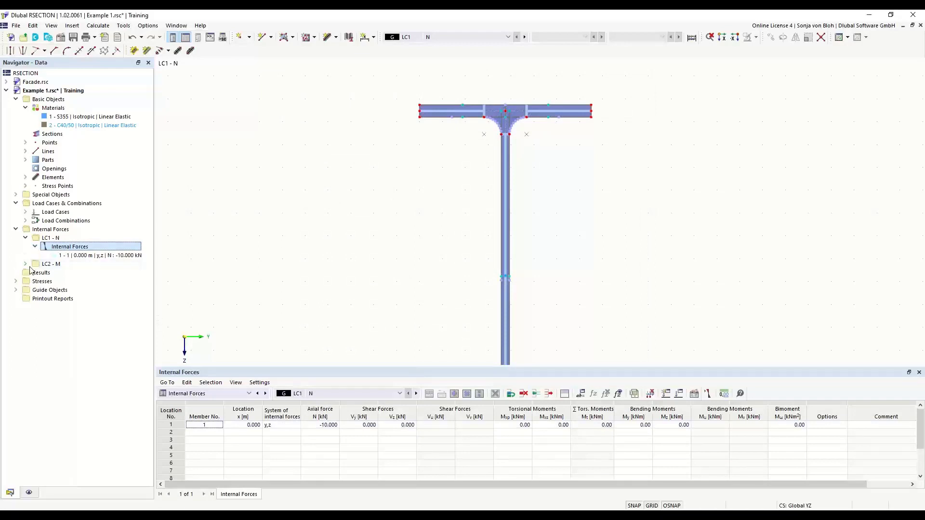
left_click(105, 256)
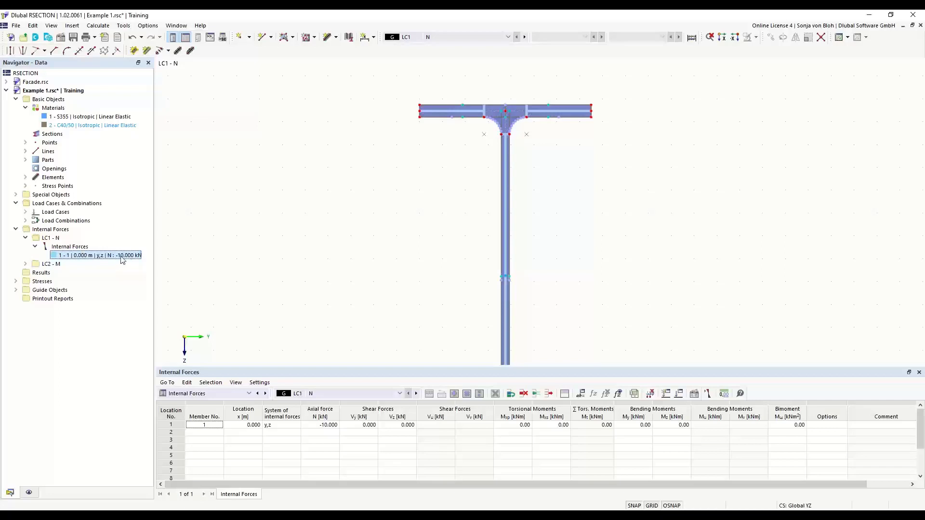
left_click(26, 264)
left_click(35, 273)
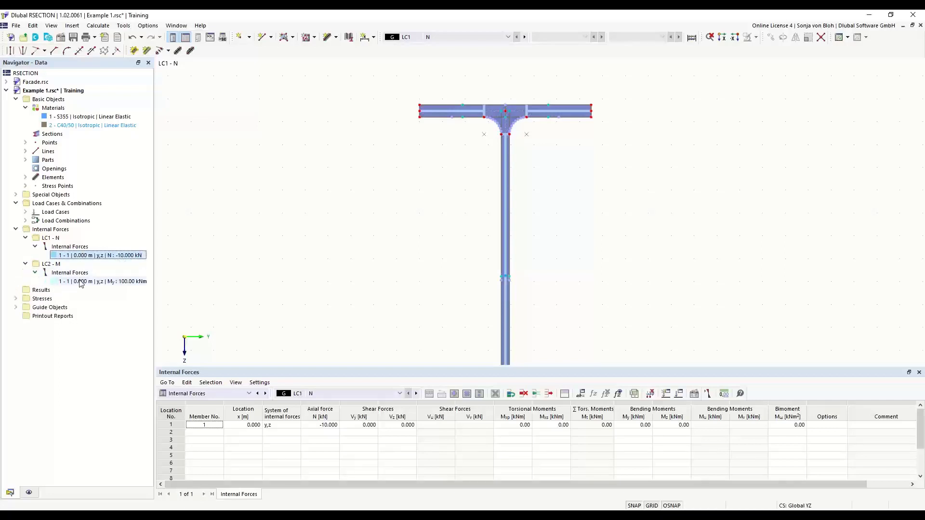
left_click(99, 282)
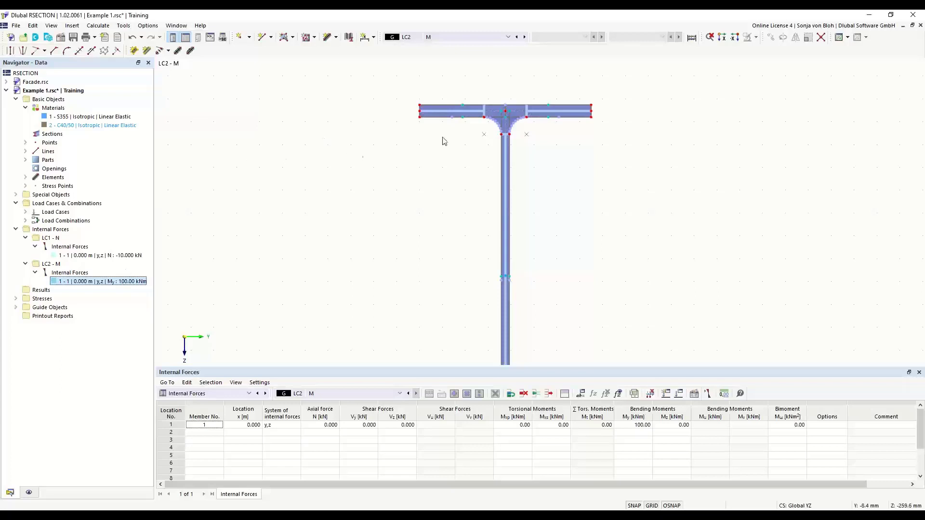
Create a standard stress point numbered 100 at Cartesian coordinates Y 75 mm and Z -100 mm.
scroll(463, 110, "up", 3)
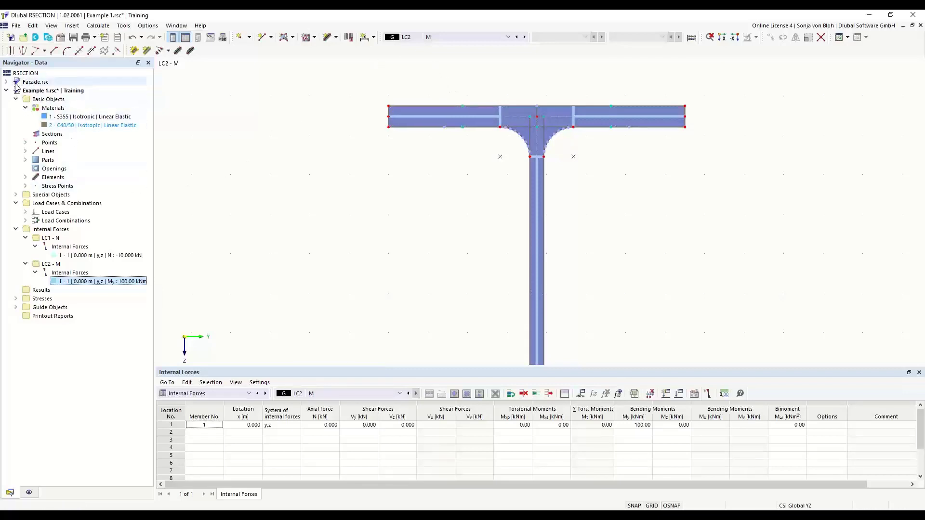
left_click(26, 187)
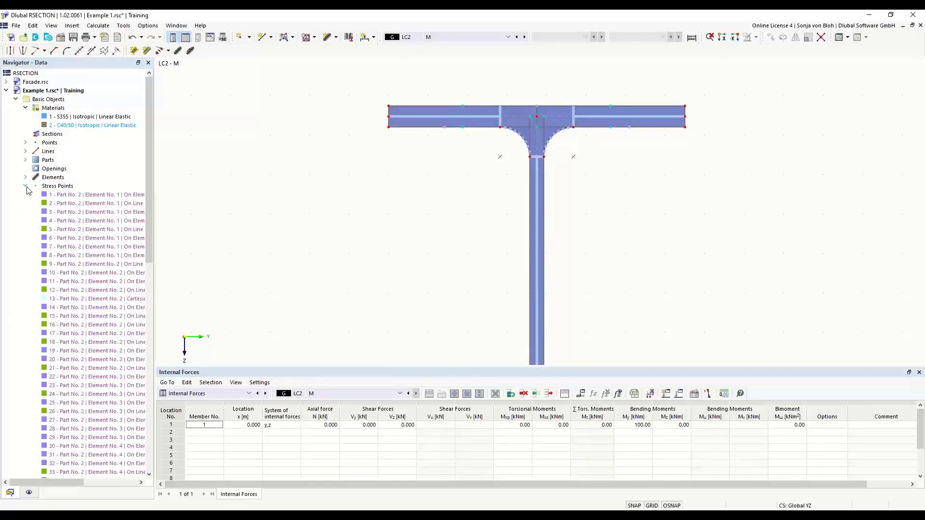
right_click(65, 187)
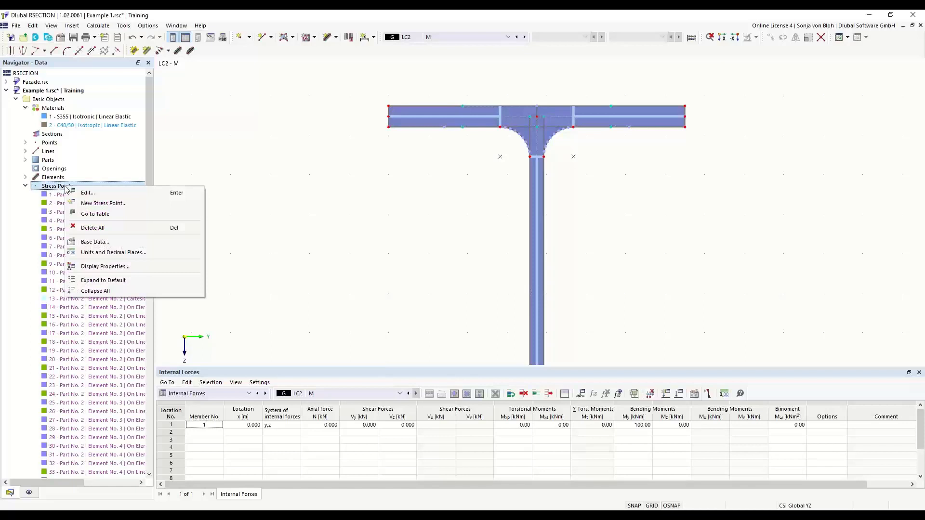
left_click(104, 204)
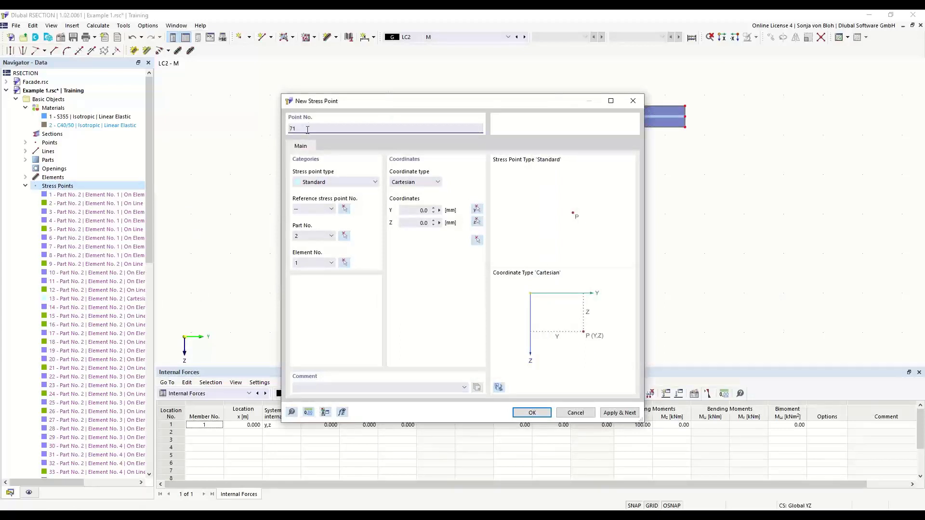
double_click(299, 128)
type("100")
left_click(430, 212)
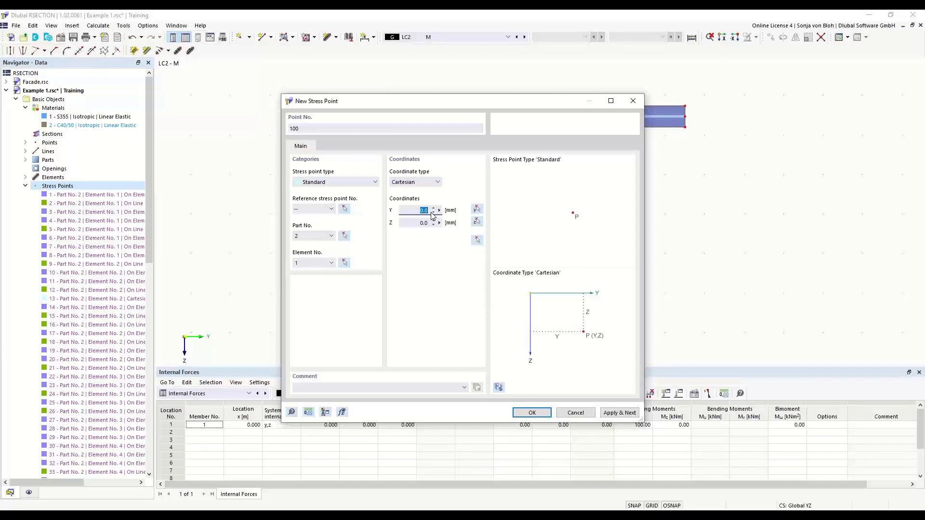
type("75")
left_click(413, 223)
type("-100")
left_click(407, 212)
left_click(531, 413)
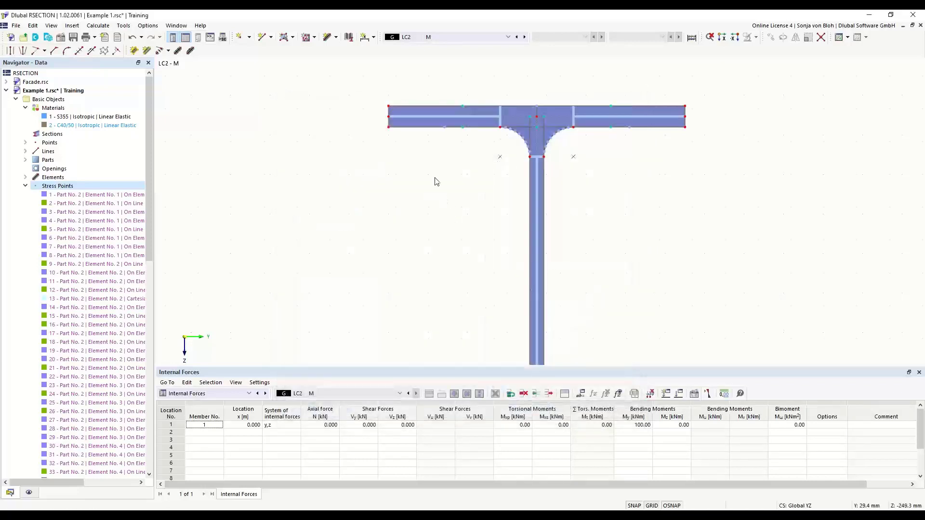
Show the object numbering temporarily to check stress point 100 on the lower half of the web.
scroll(435, 178, "down", 4)
middle_click_drag(422, 277, 415, 143)
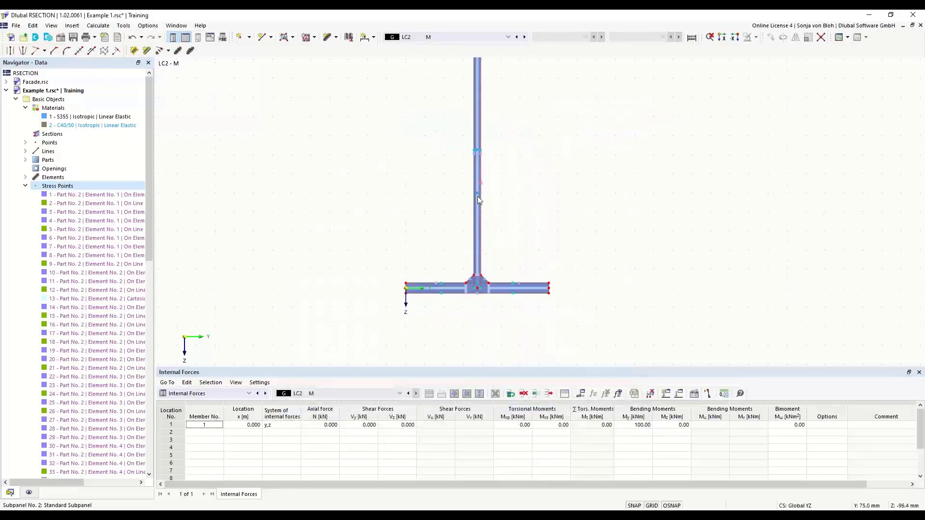
mouse_move(478, 193)
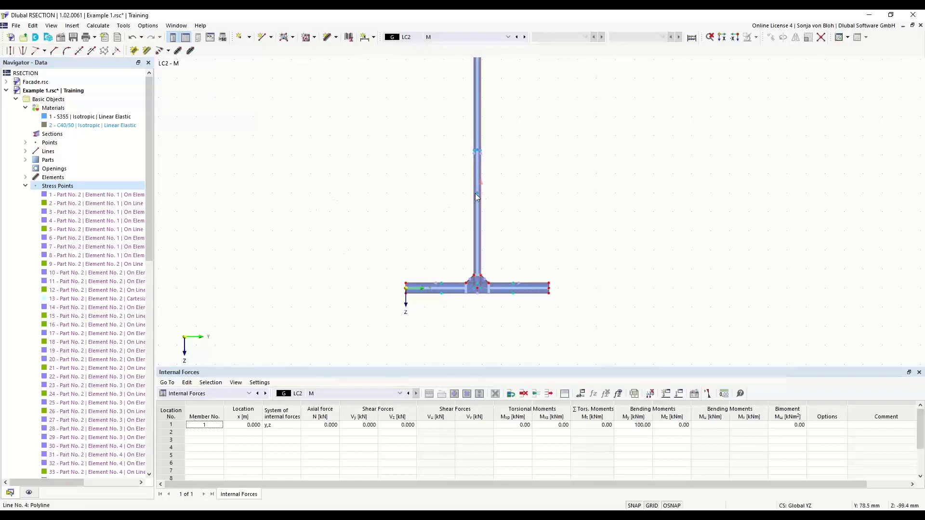
right_click(312, 170)
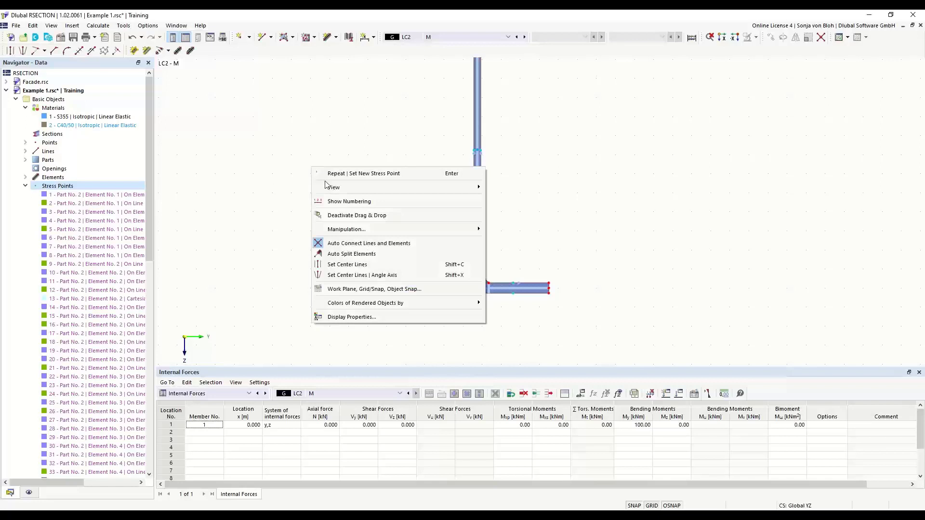
left_click(344, 203)
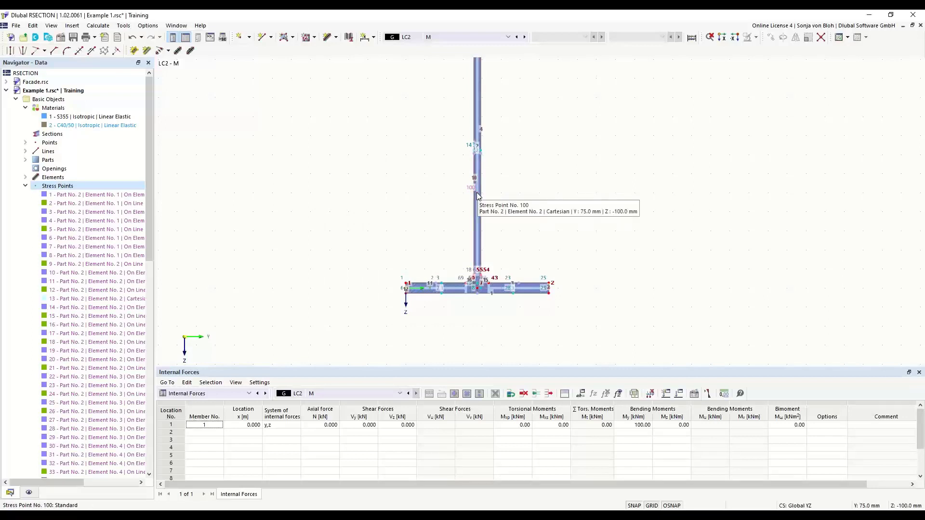
right_click(317, 174)
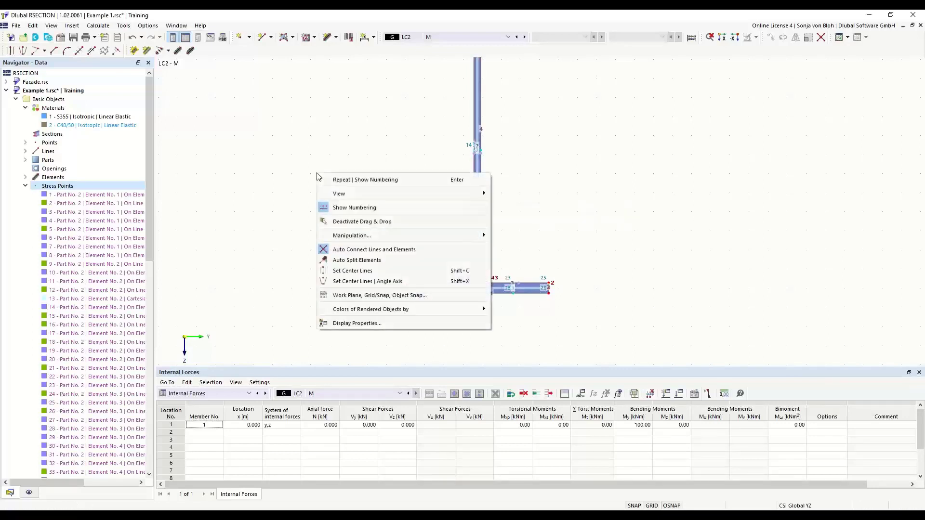
left_click(348, 208)
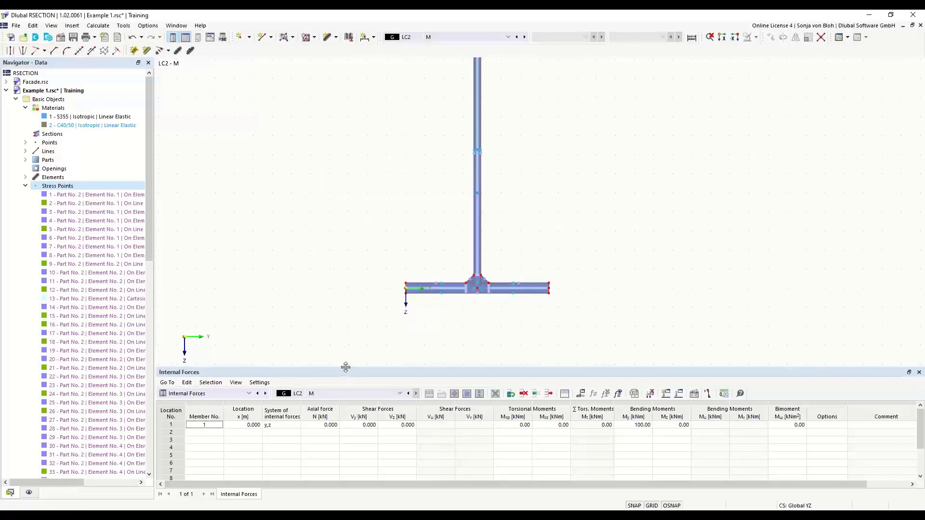
Enlarge the model view by shrinking the table area, fit the whole I-section in it, and open the display settings.
left_click_drag(345, 368, 355, 413)
middle_click_drag(334, 209, 341, 266)
scroll(318, 210, "down", 1)
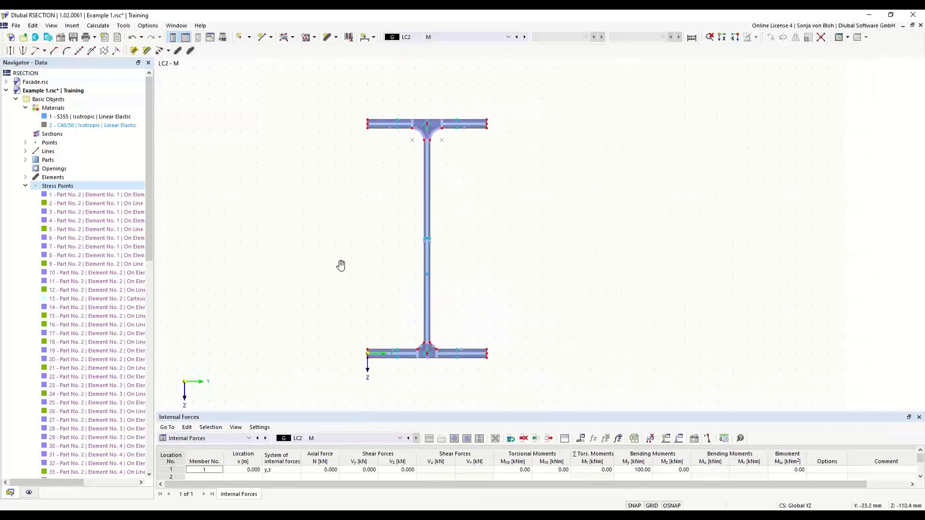
left_click(29, 493)
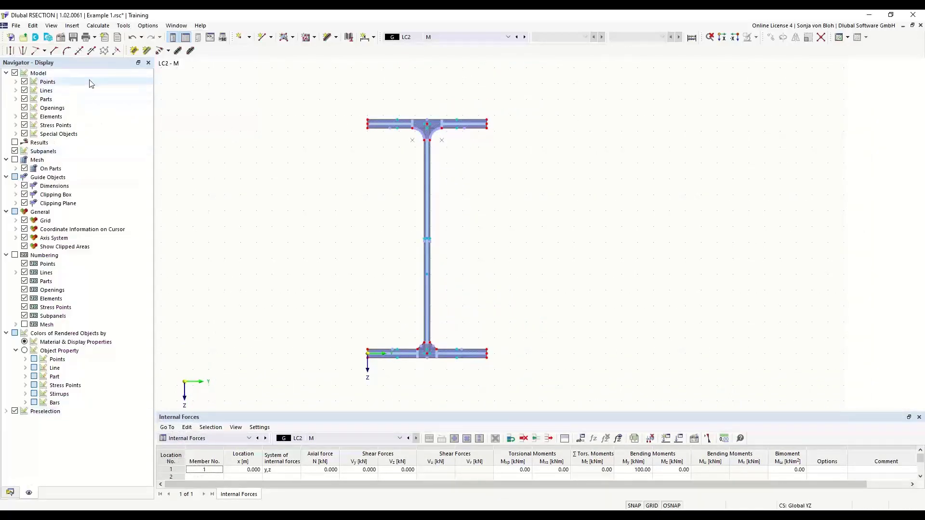
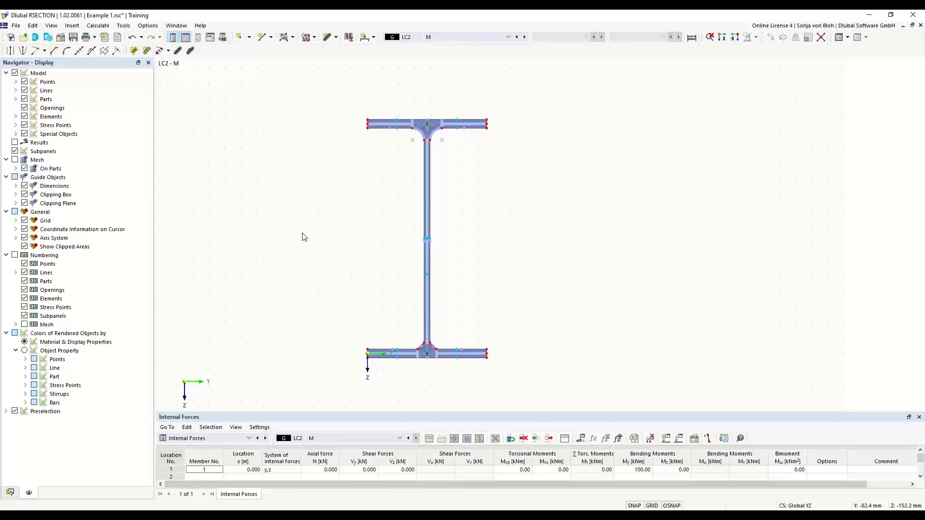
Open the existing stress configuration, examine the formula for the total normal stress σx,tot and accept the settings.
left_click(10, 492)
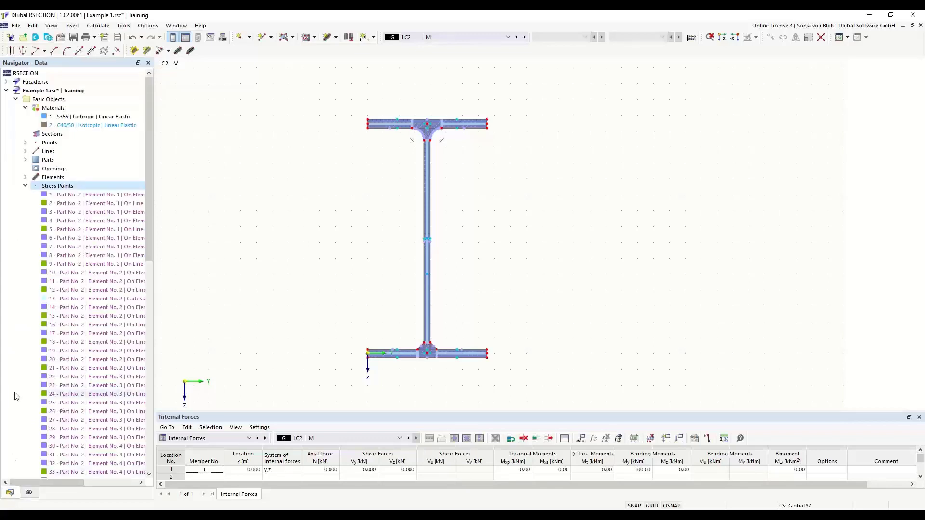
left_click(25, 186)
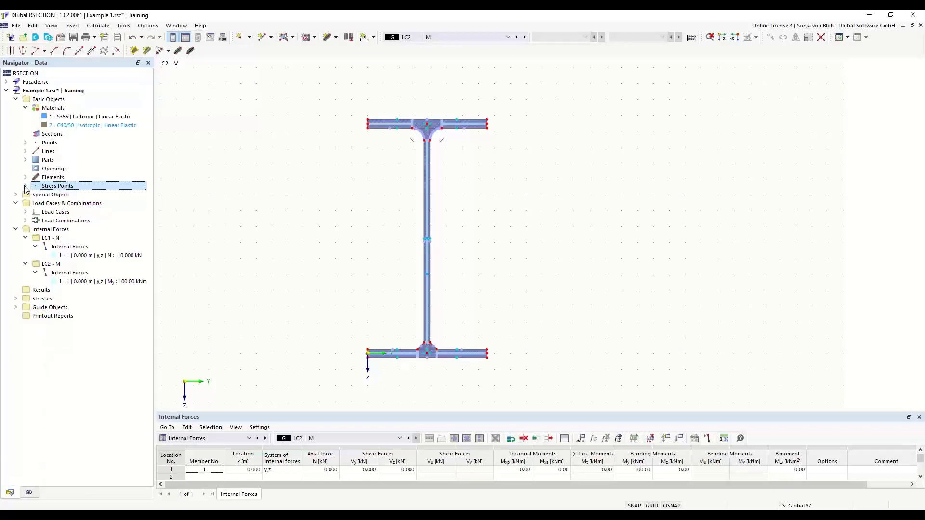
left_click(16, 299)
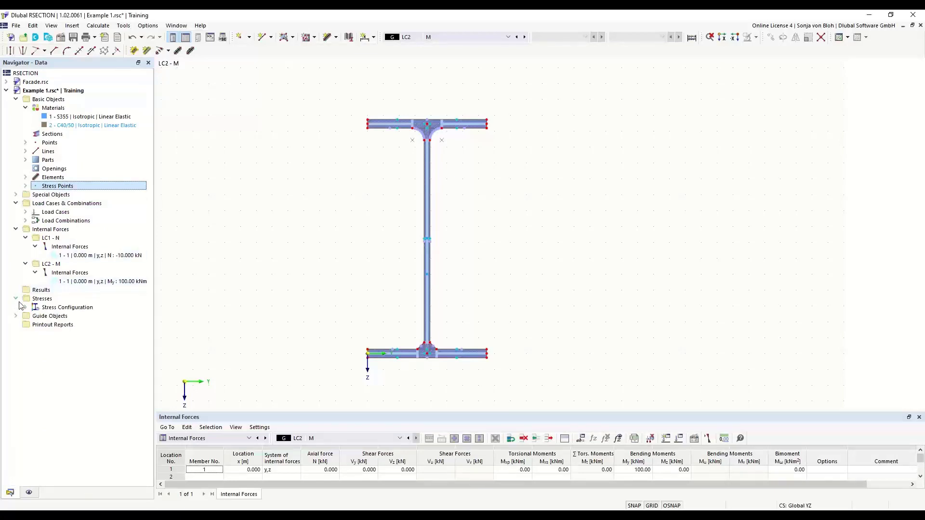
left_click(26, 308)
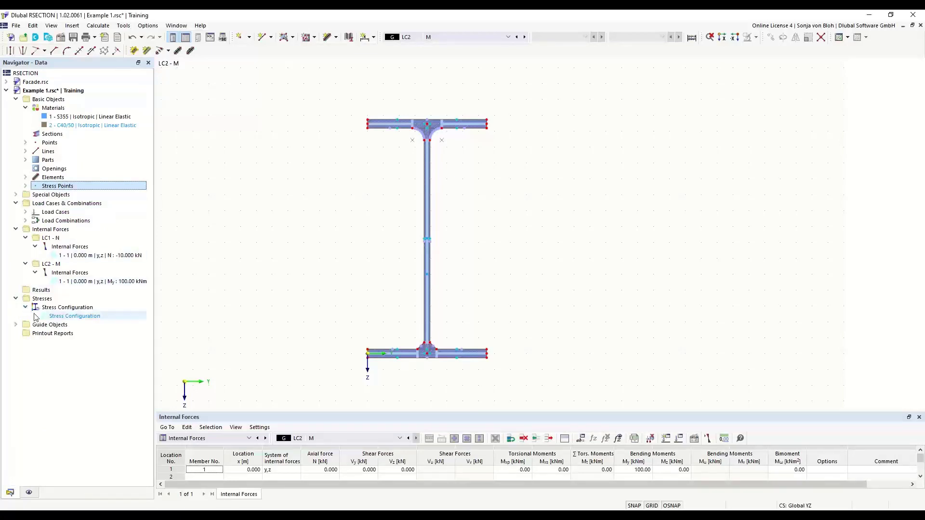
left_click(74, 317)
double_click(73, 317)
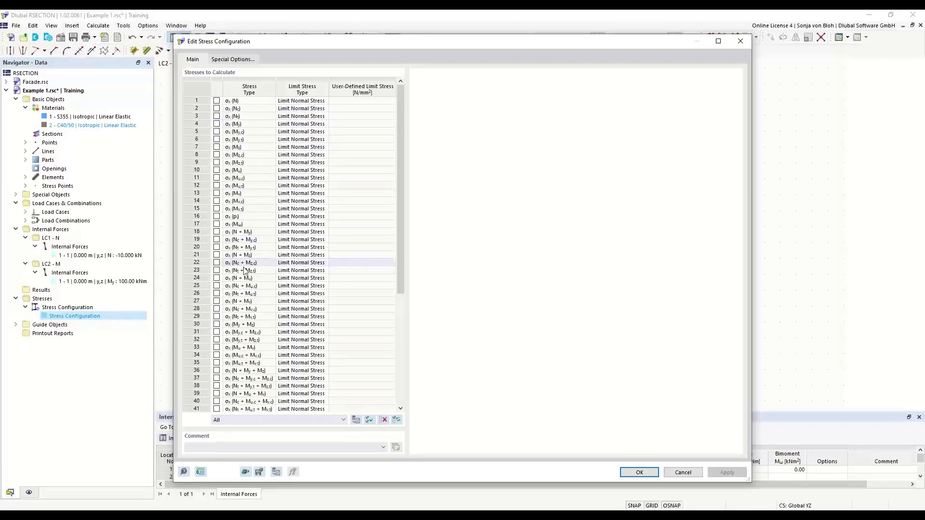
left_click_drag(403, 274, 403, 363)
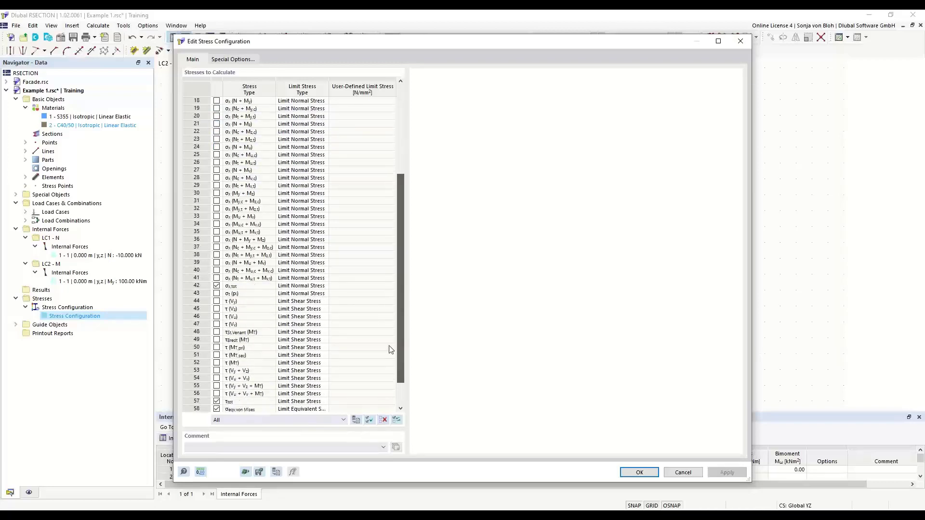
left_click(255, 288)
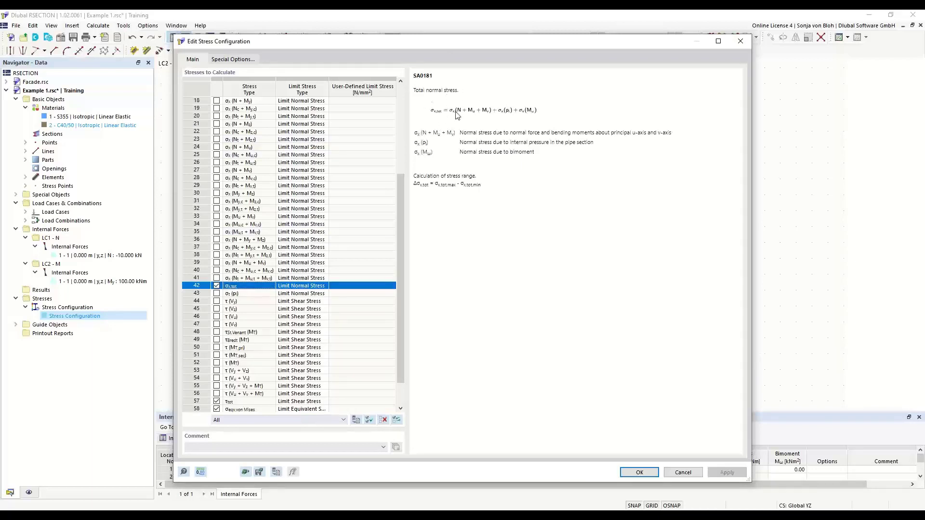
left_click(639, 472)
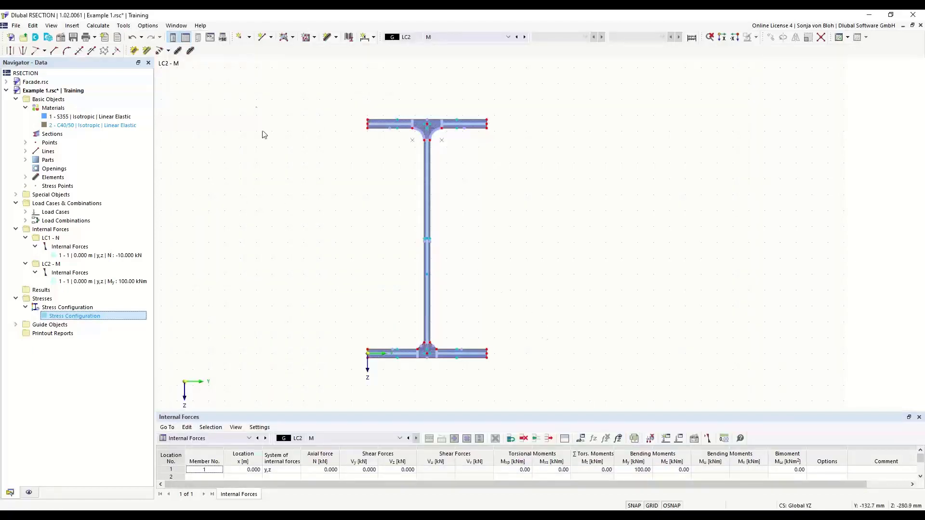
Calculate all results and display the total normal stress σx,tot from the Thin-Walled Analysis.
left_click(98, 26)
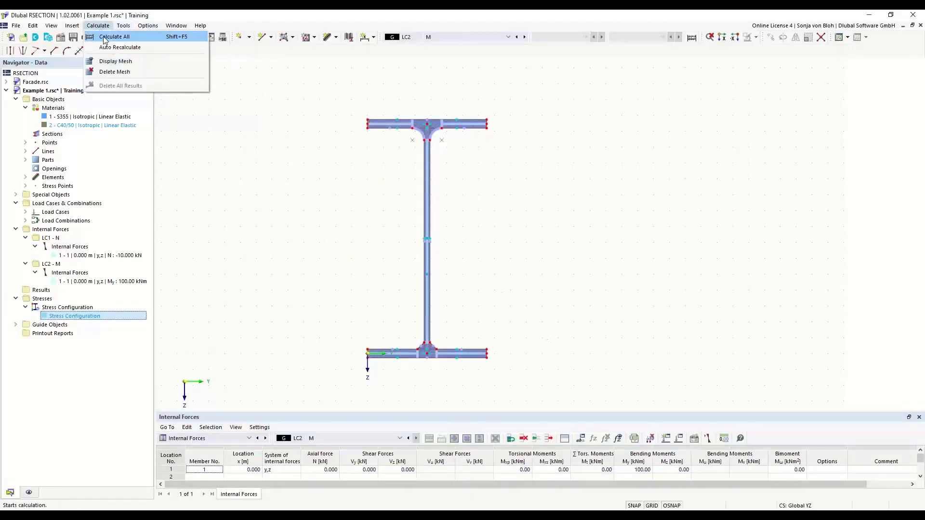
left_click(114, 35)
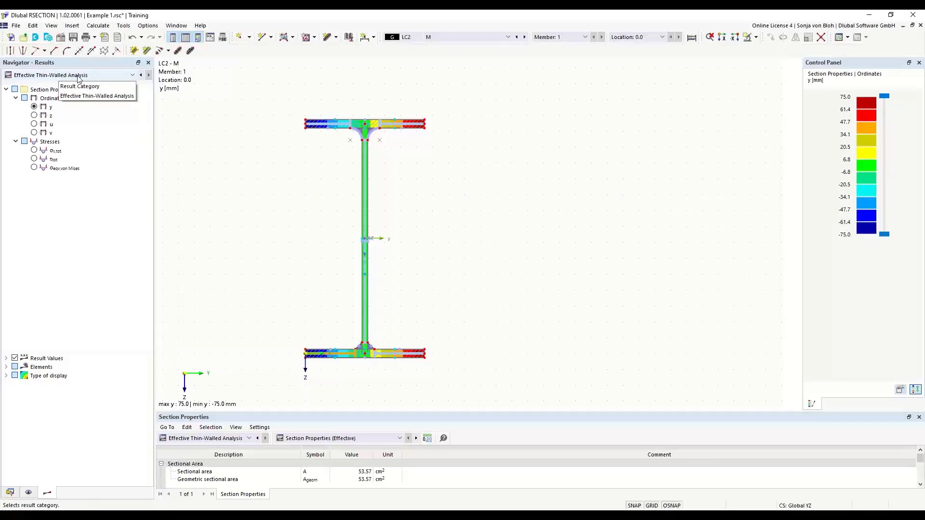
left_click(133, 75)
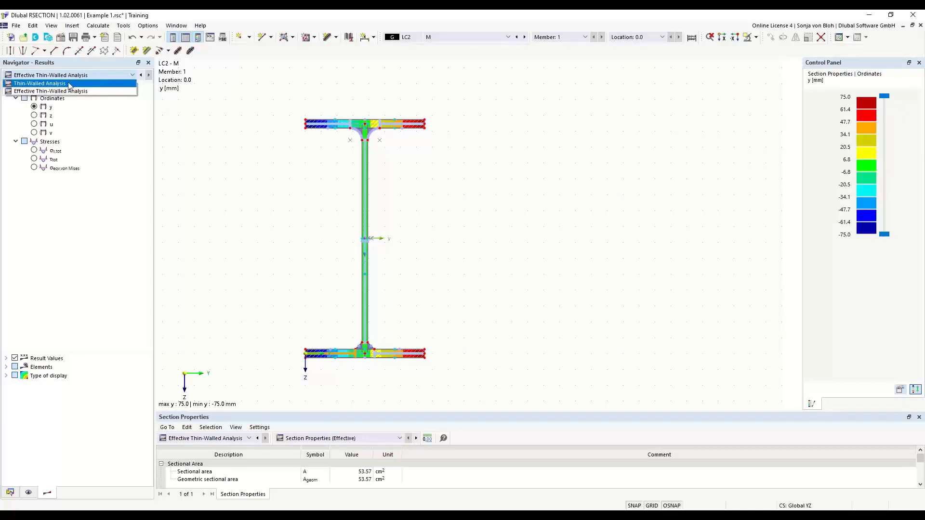
left_click(46, 84)
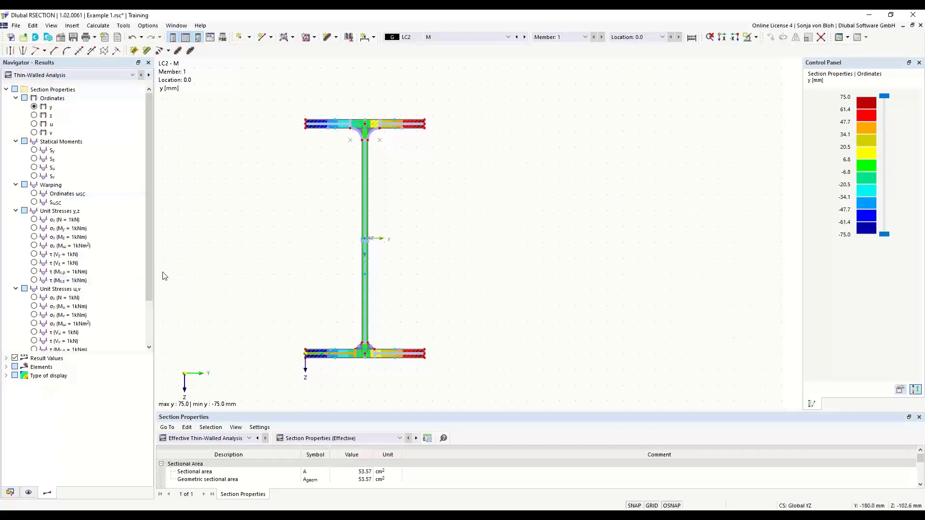
scroll(149, 248, "down", 2)
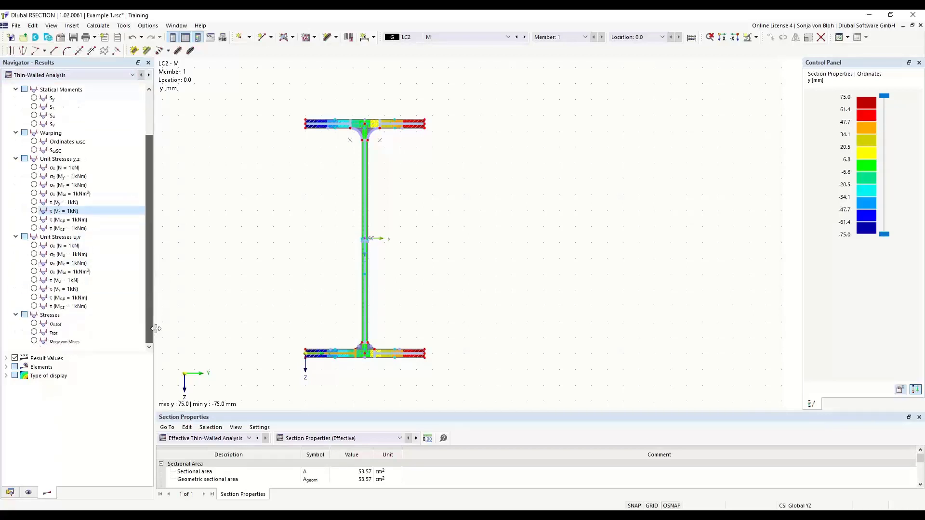
left_click(35, 324)
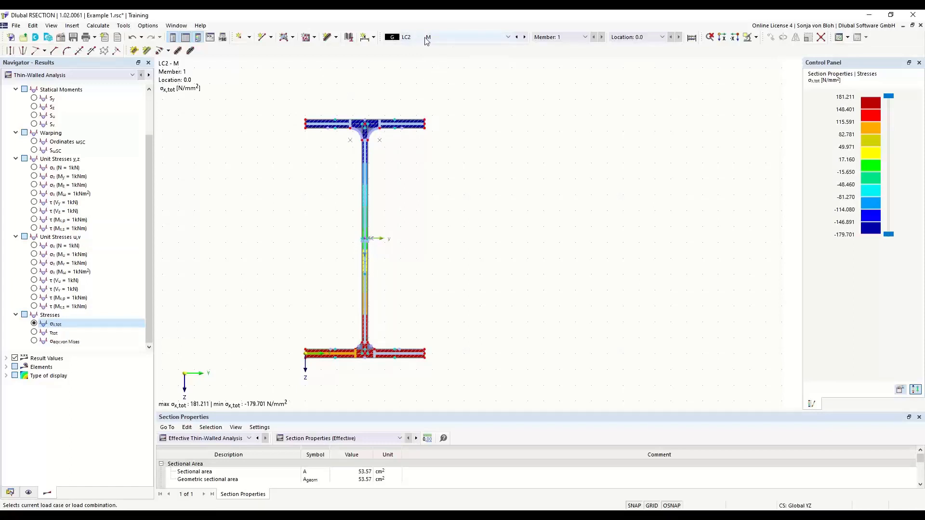
Compare the total normal stress for load case LC1 and combination CO1, returning to LC1.
left_click(508, 40)
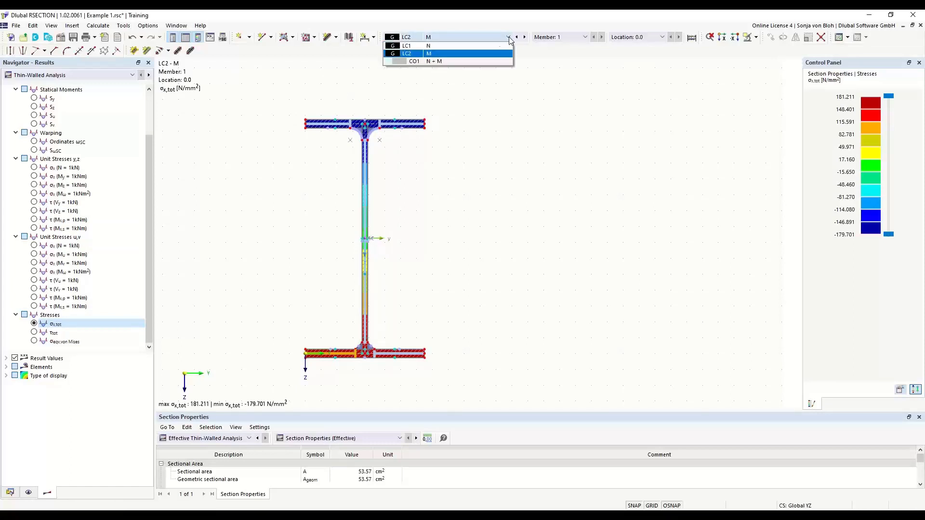
left_click(418, 46)
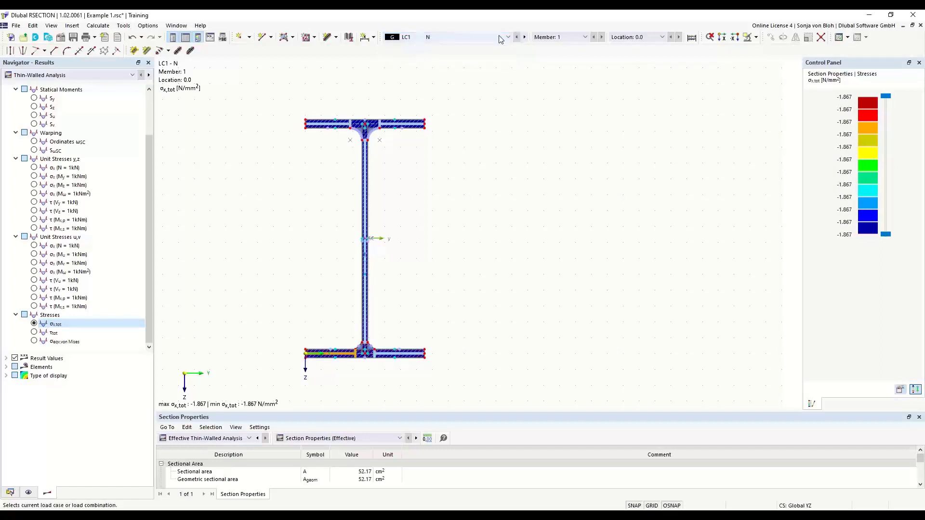
left_click(423, 37)
left_click(440, 61)
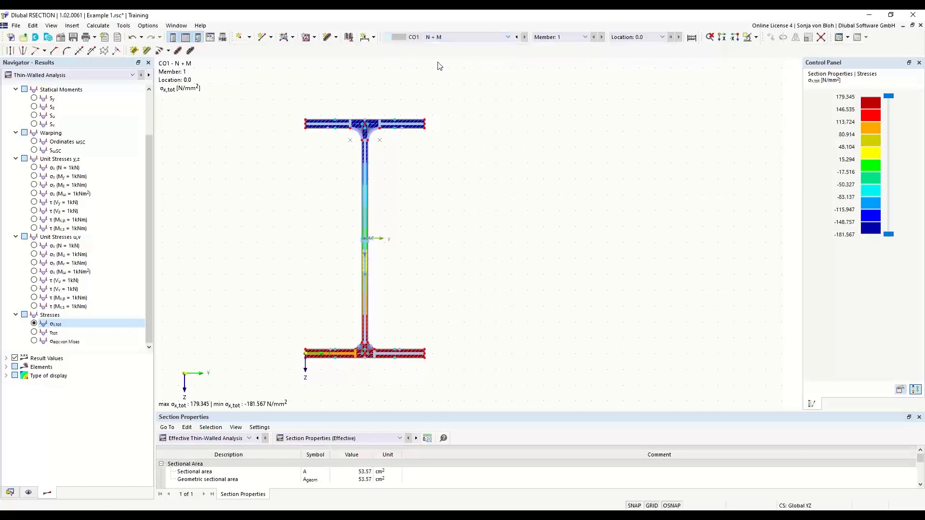
left_click(454, 37)
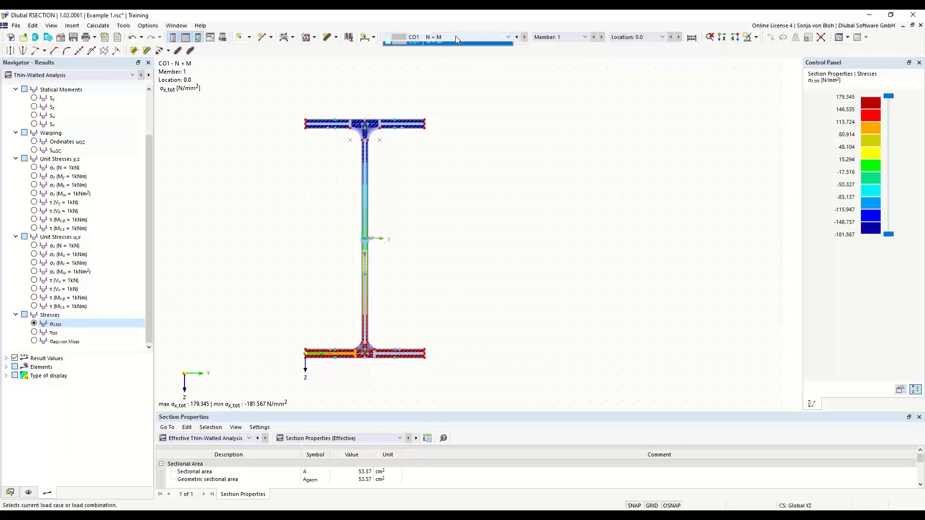
left_click(432, 45)
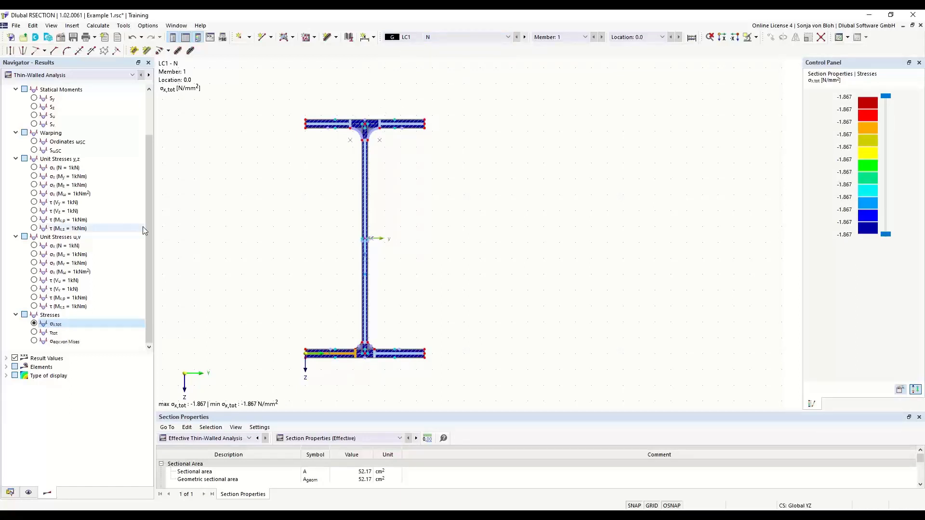
Set the result display type to Off so the stresses are drawn as diagrams instead of isobands.
left_click(6, 376)
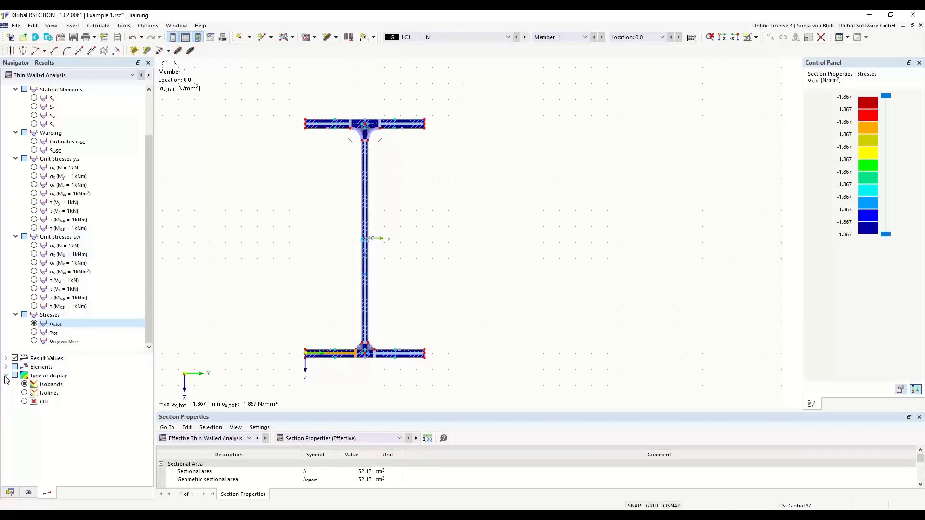
left_click(25, 401)
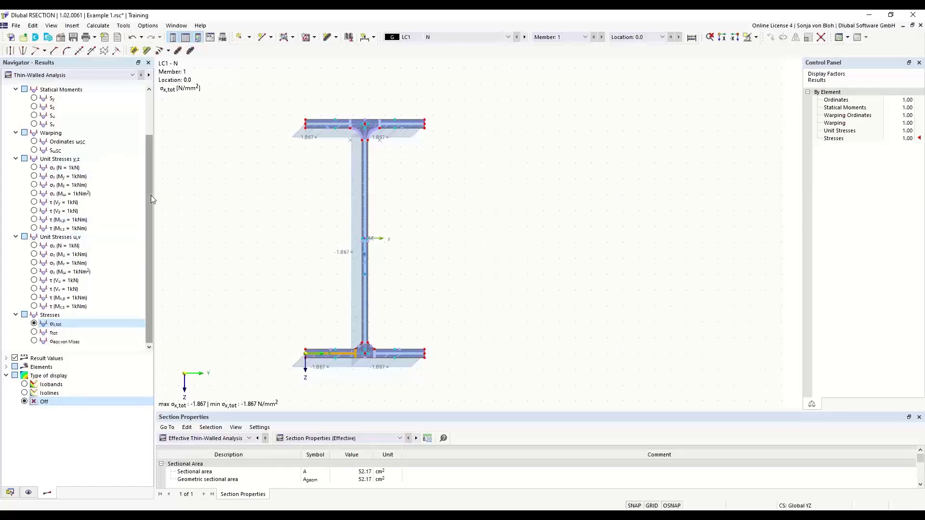
left_click_drag(151, 196, 154, 233)
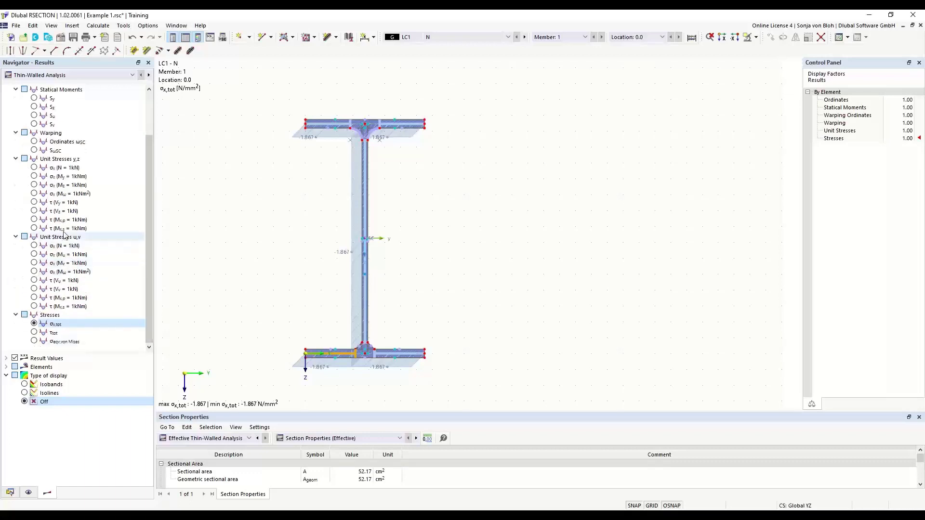
View the diagrams of the statical moment Sy and the y ordinates, then return to the total normal stress σx,tot.
scroll(79, 210, "up", 2)
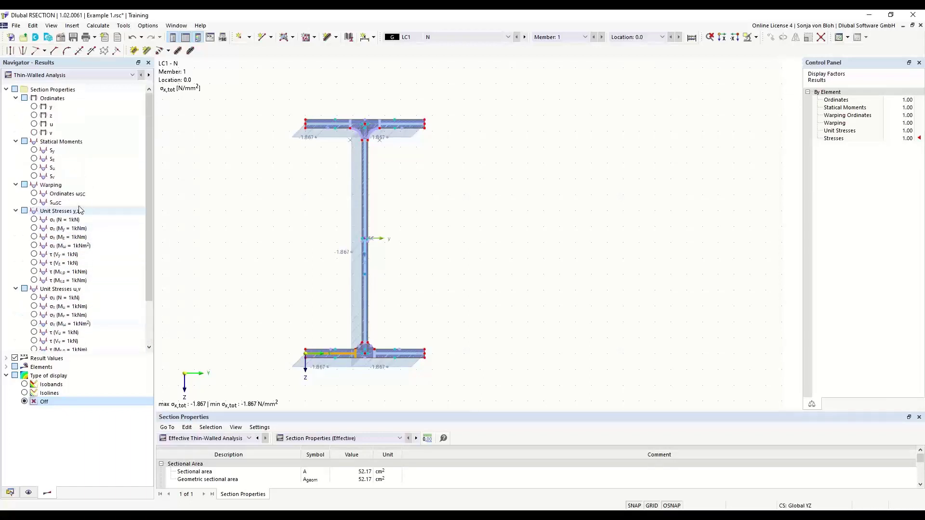
left_click(35, 151)
left_click(34, 151)
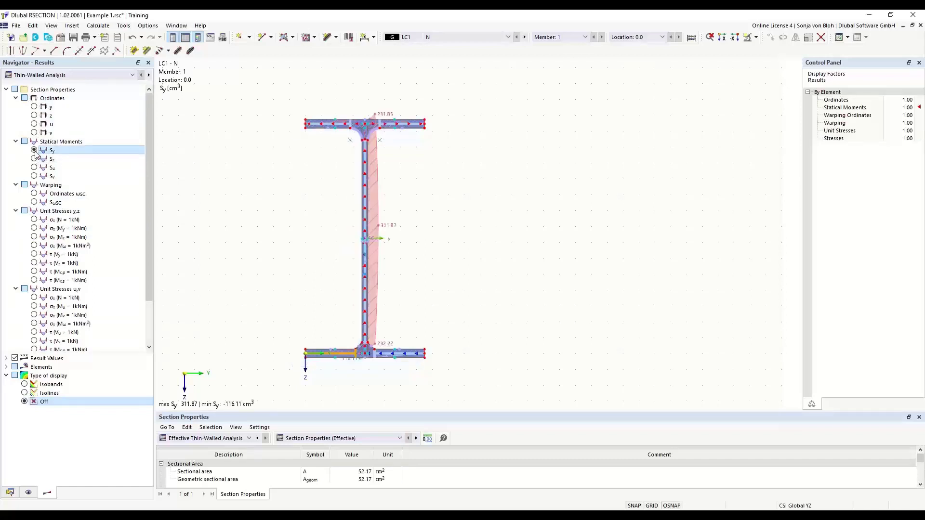
left_click(34, 107)
scroll(35, 114, "down", 2)
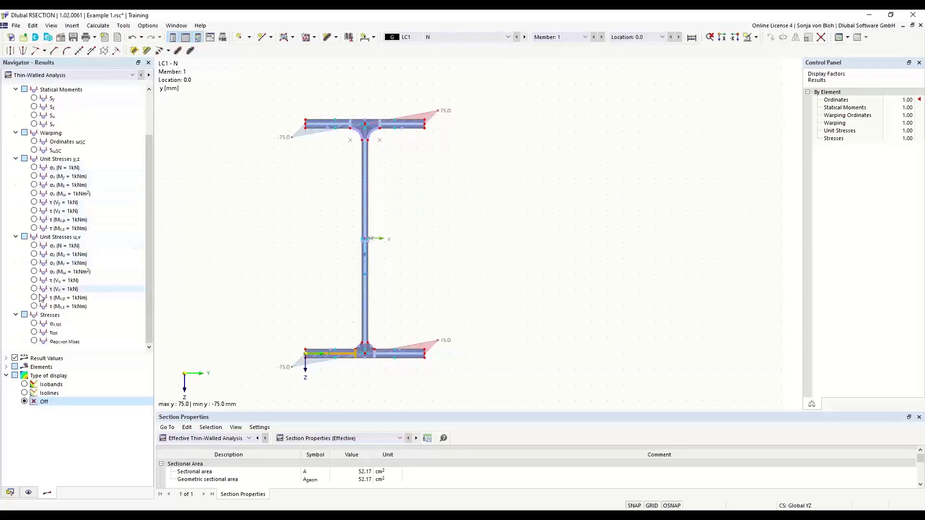
left_click(34, 324)
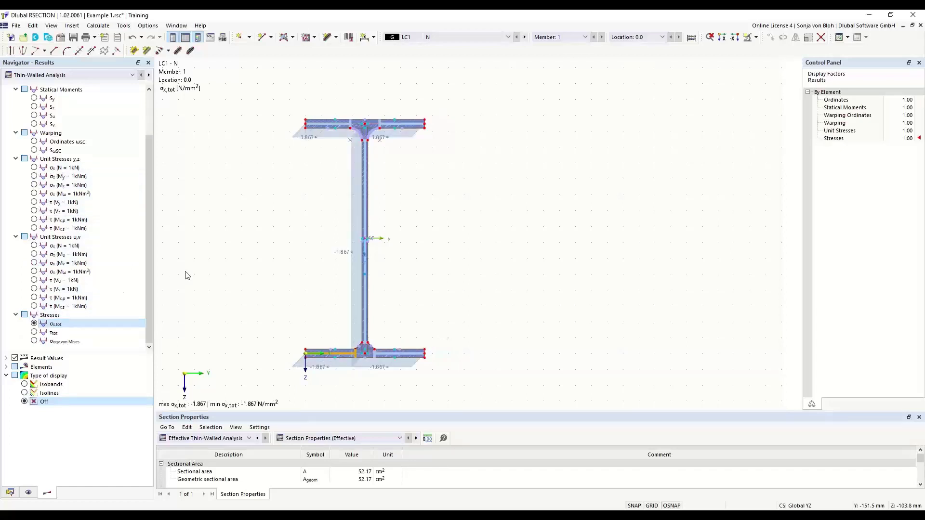
Switch the graphical results to the Effective Thin-Walled Analysis and examine the stress diagram along the web.
left_click(132, 75)
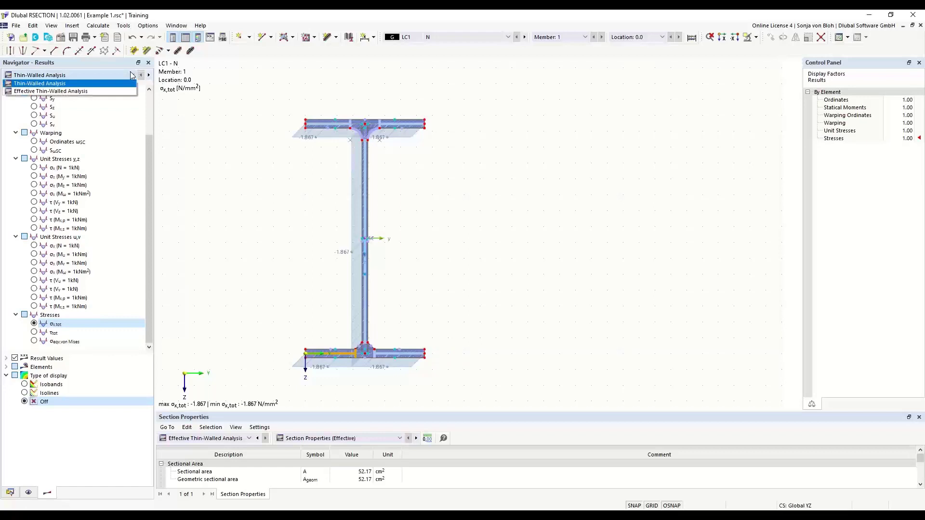
left_click(61, 92)
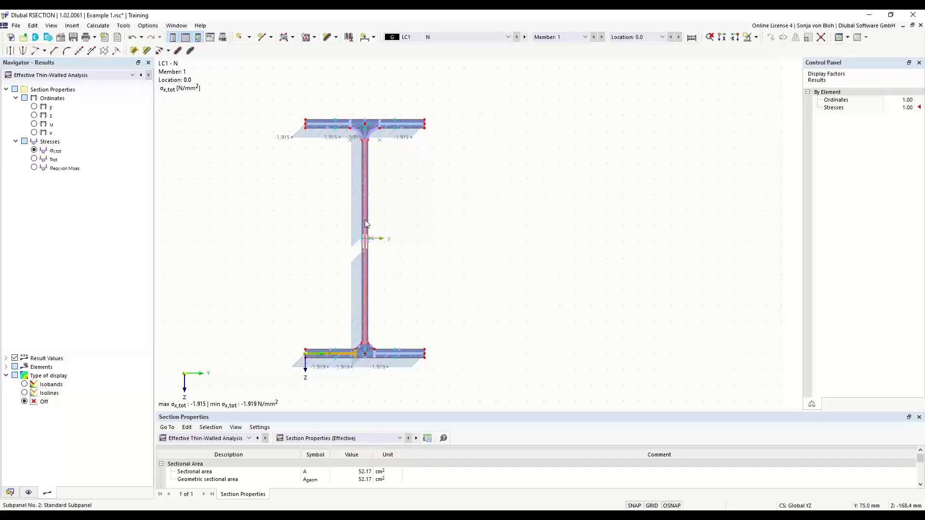
scroll(357, 256, "up", 2)
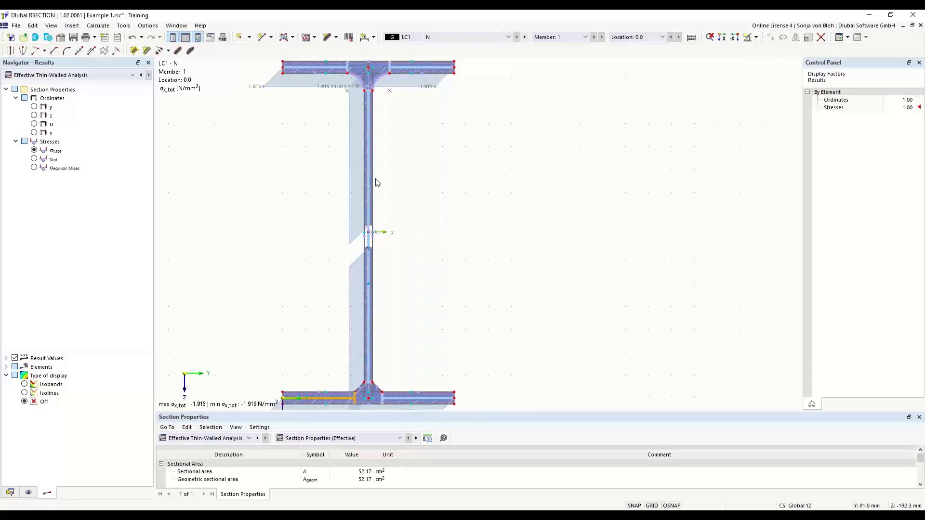
scroll(377, 182, "down", 2)
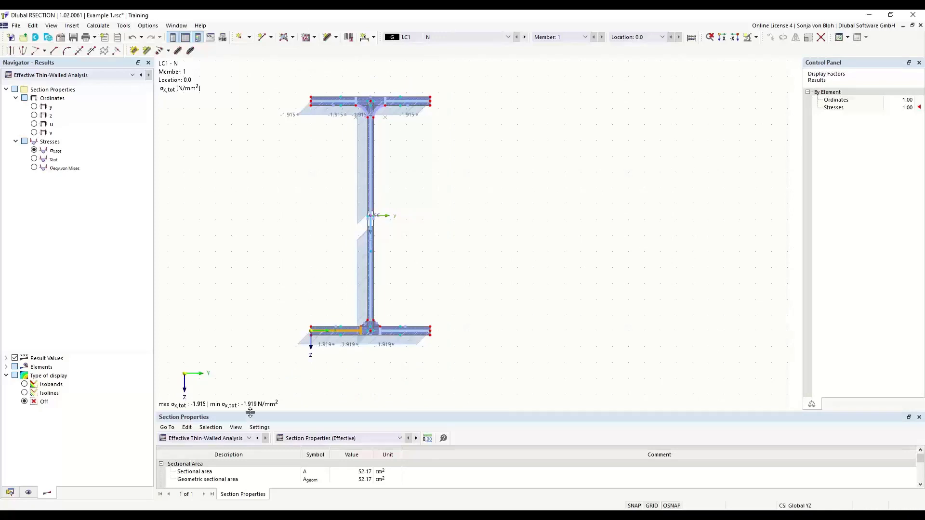
Enlarge the results table and show the section properties of the Thin-Walled Analysis in it.
left_click_drag(250, 413, 254, 351)
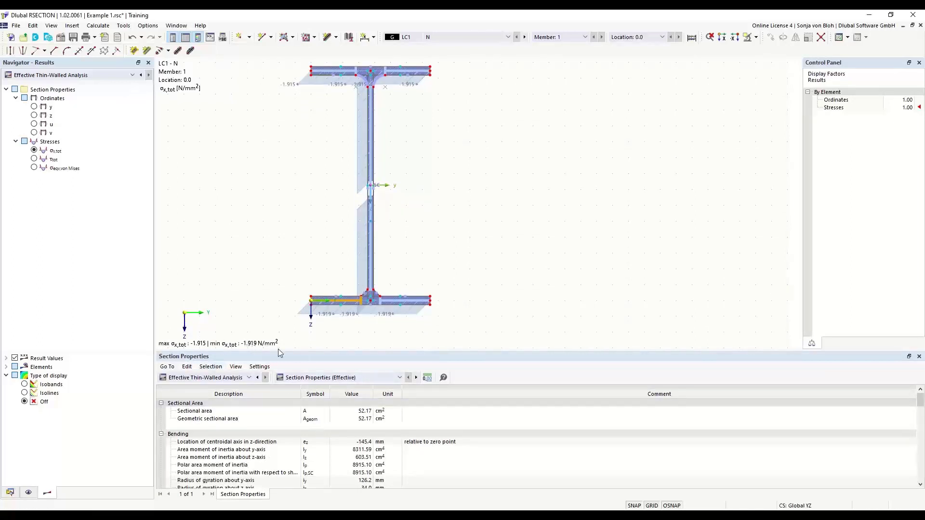
left_click(249, 378)
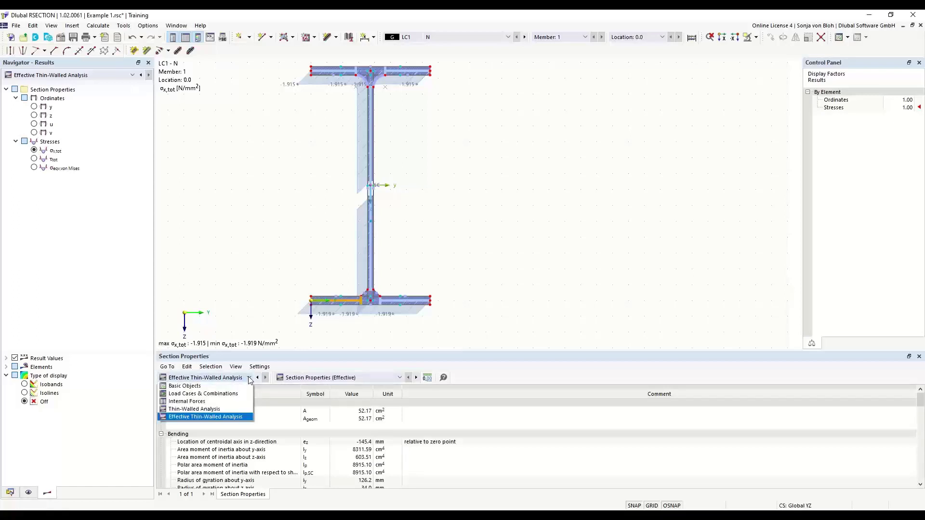
left_click(203, 410)
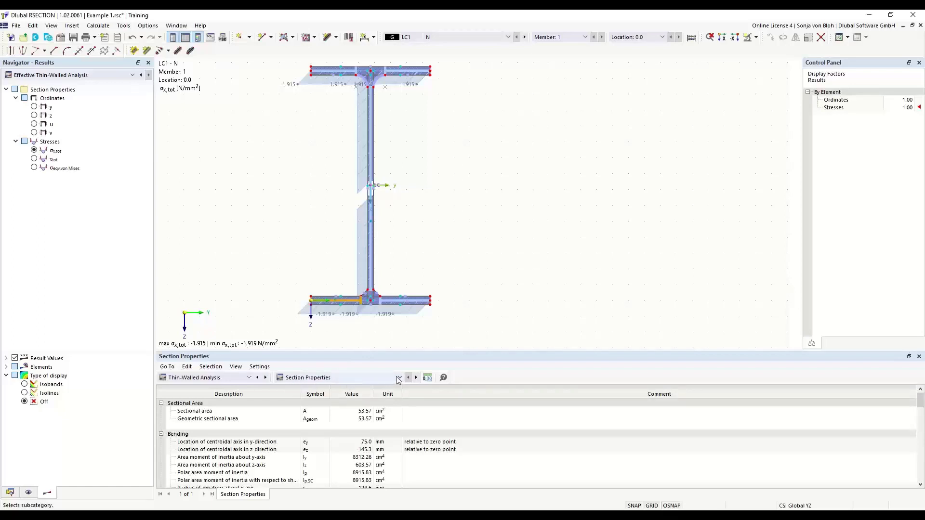
left_click(344, 379)
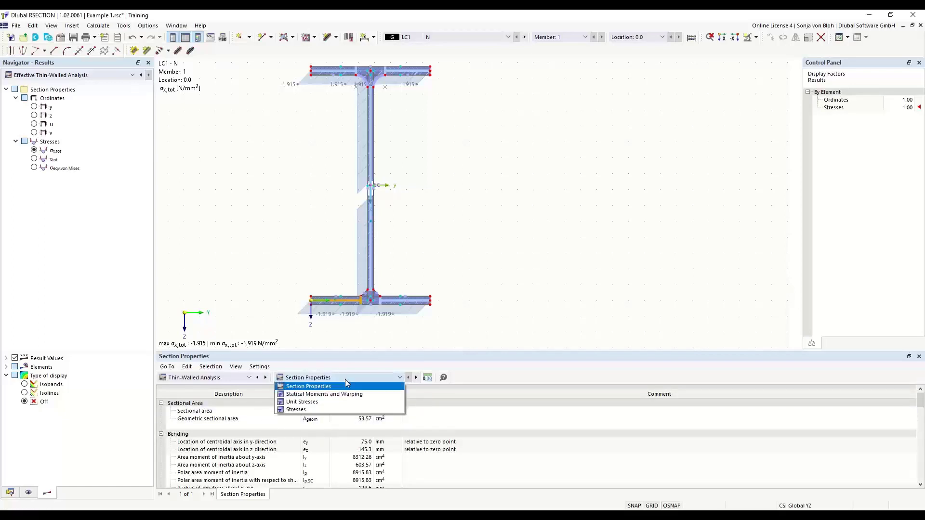
left_click(316, 387)
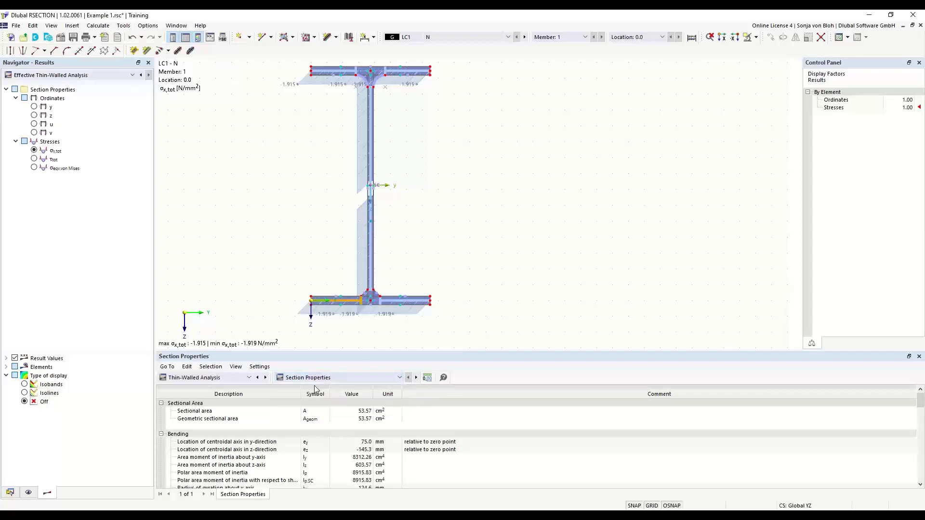
Enlarge the results table further and look through the area, bending and shear properties of the section.
left_click(318, 412)
left_click_drag(313, 352, 313, 293)
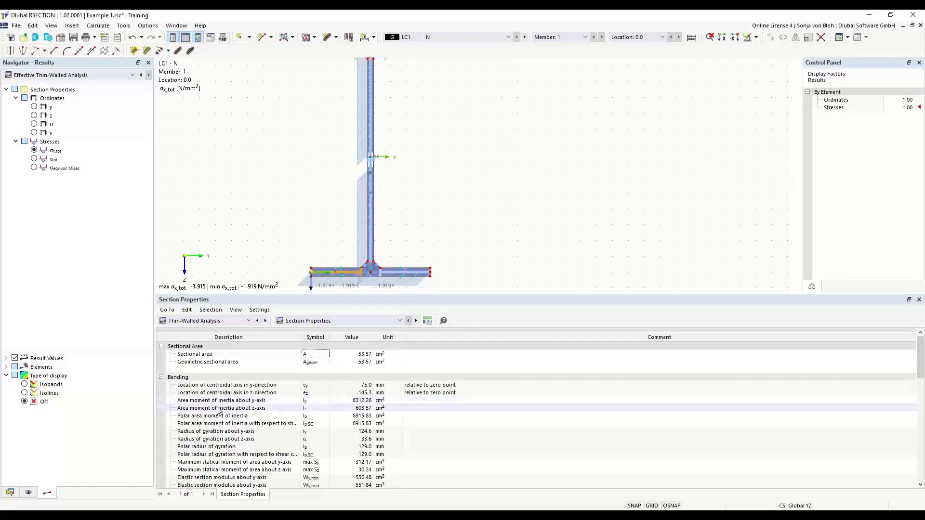
left_click(292, 401)
scroll(291, 405, "down", 3)
scroll(337, 385, "up", 3)
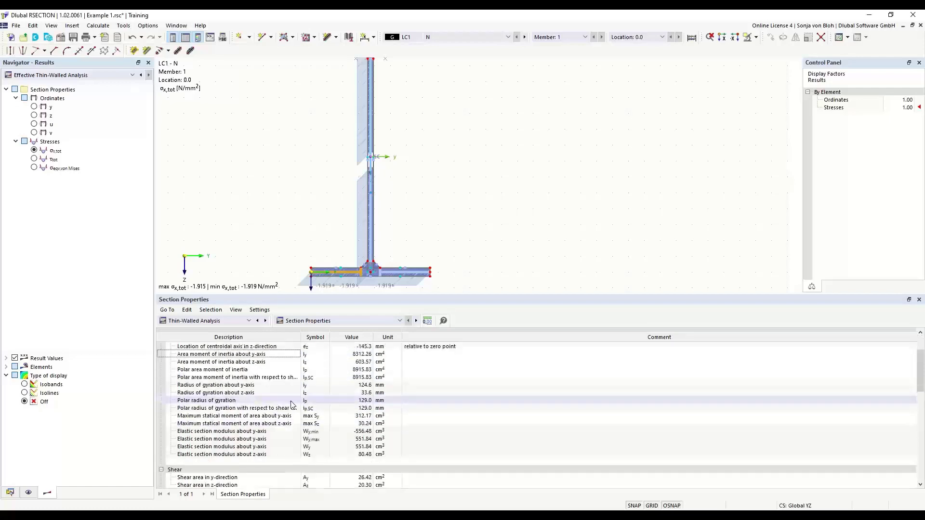
View the Thin-Walled Analysis results for Statical Moments and Warping, followed by the Stresses results by loading.
left_click(400, 320)
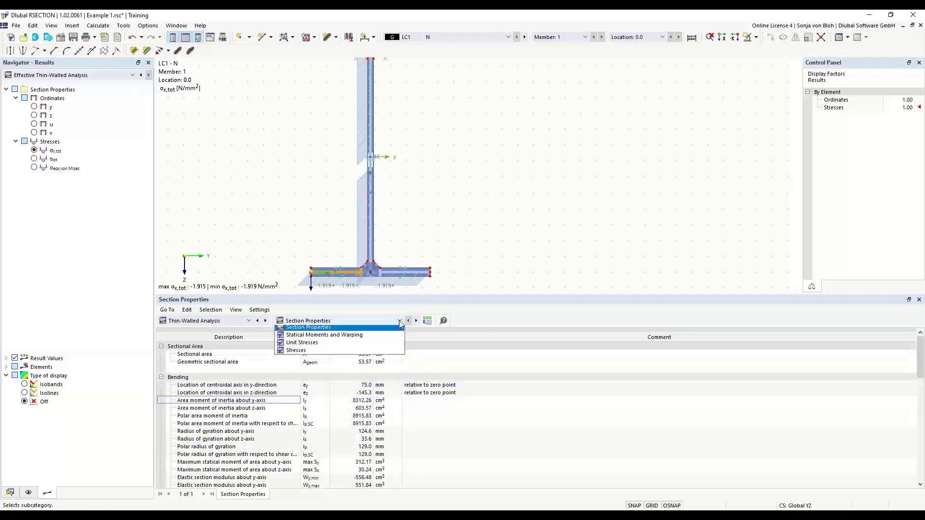
left_click(332, 338)
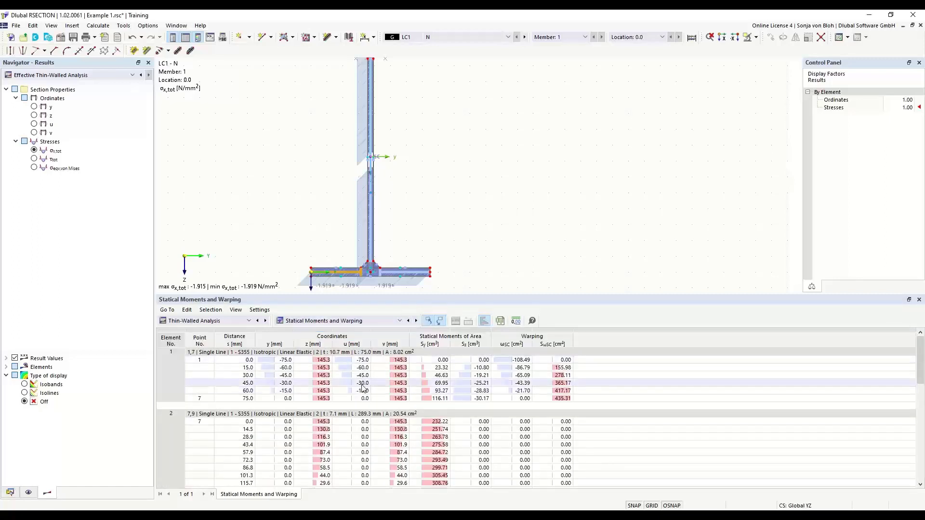
left_click(390, 323)
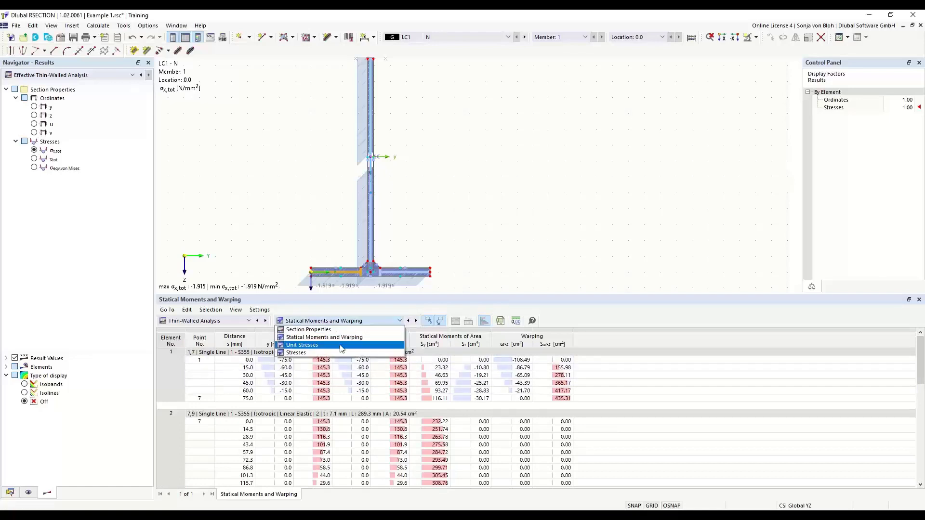
left_click(330, 354)
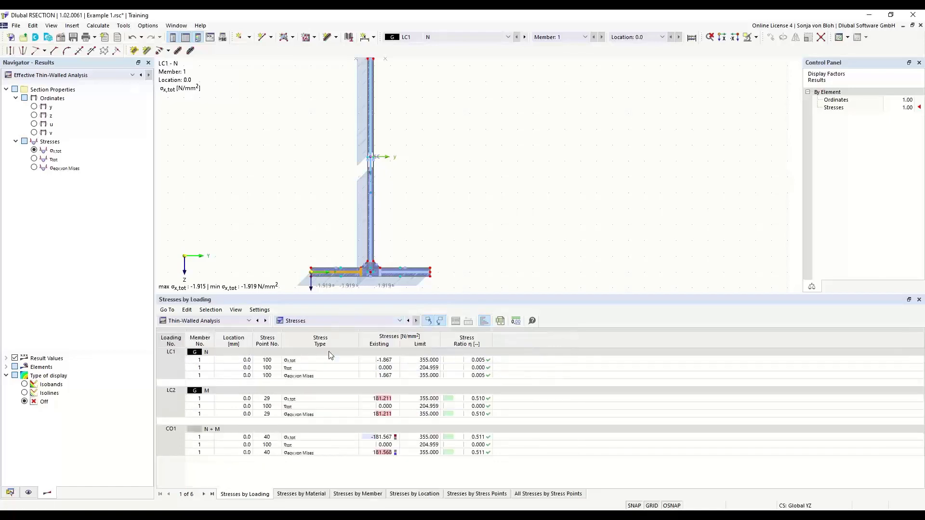
Switch the results table to the Effective Thin-Walled Analysis and show the Section Classification acc. to EN 1993-1-1.
left_click(249, 321)
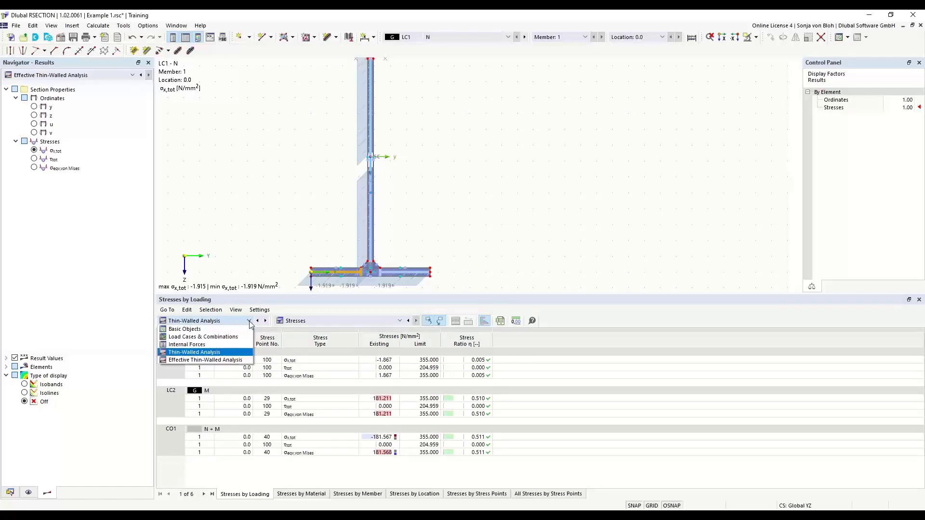
left_click(212, 360)
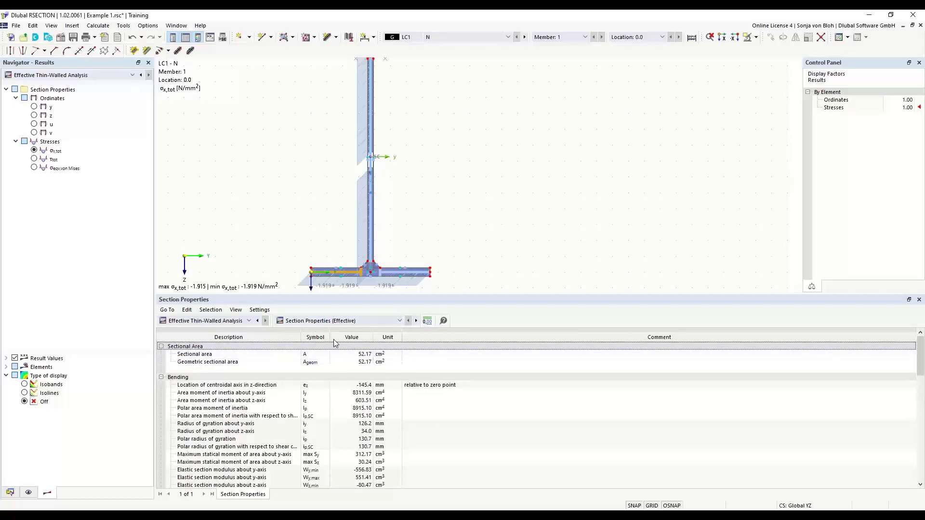
left_click(398, 321)
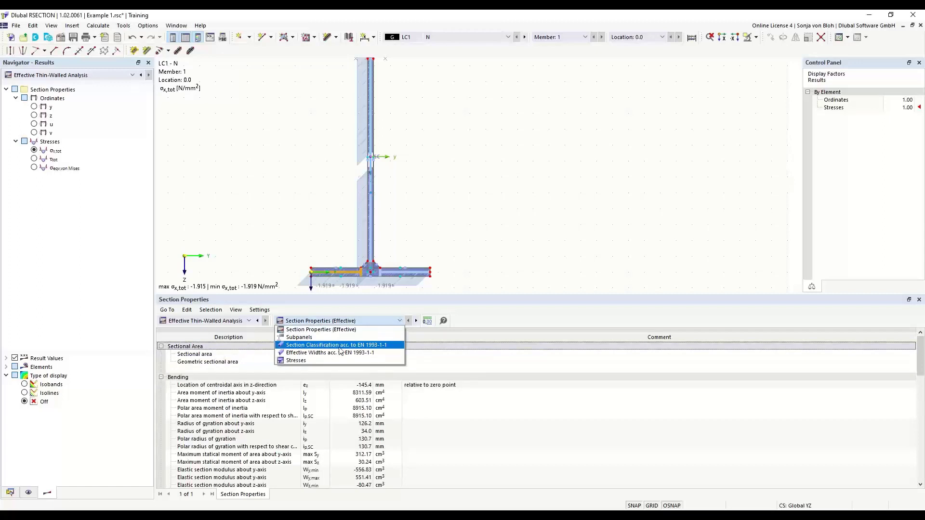
left_click(340, 346)
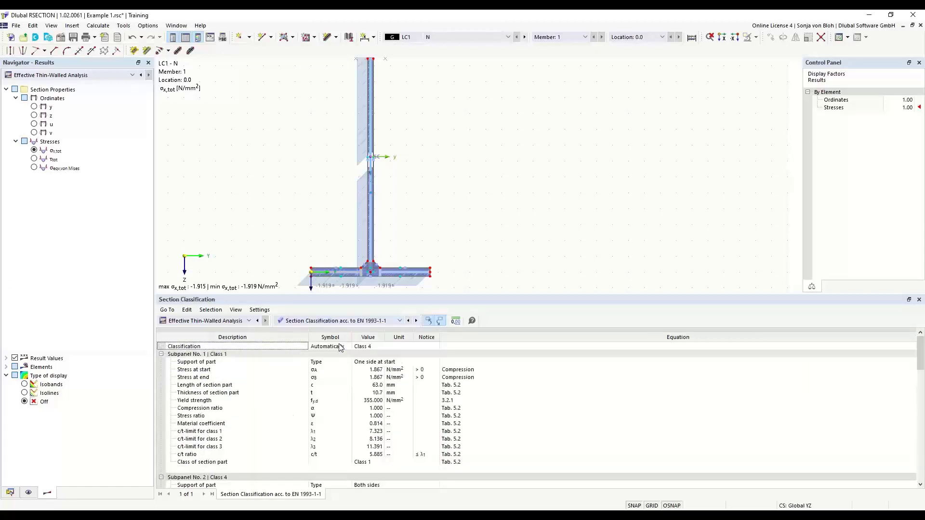
Examine the overall section classification and the c/t checks for the web subpanel and the left bottom flange subpanel.
left_click(371, 349)
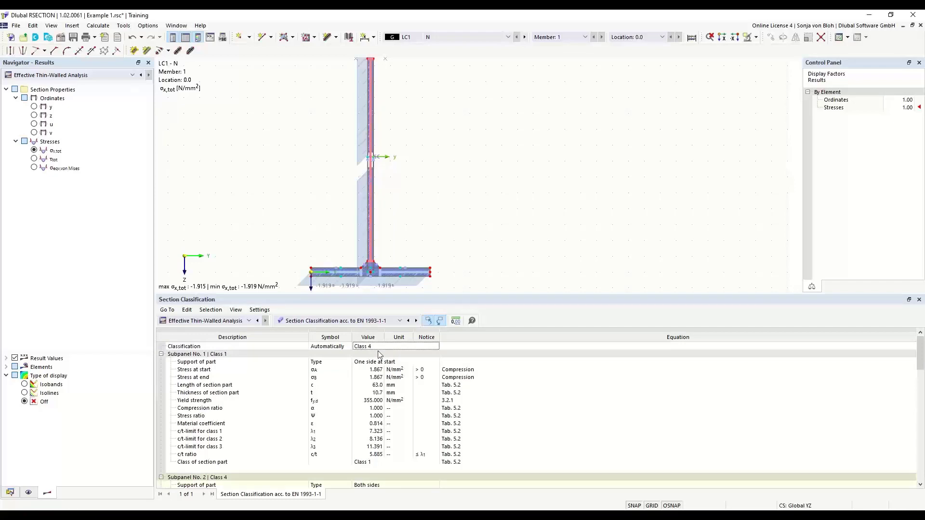
scroll(378, 350, "down", 5)
scroll(391, 404, "down", 1)
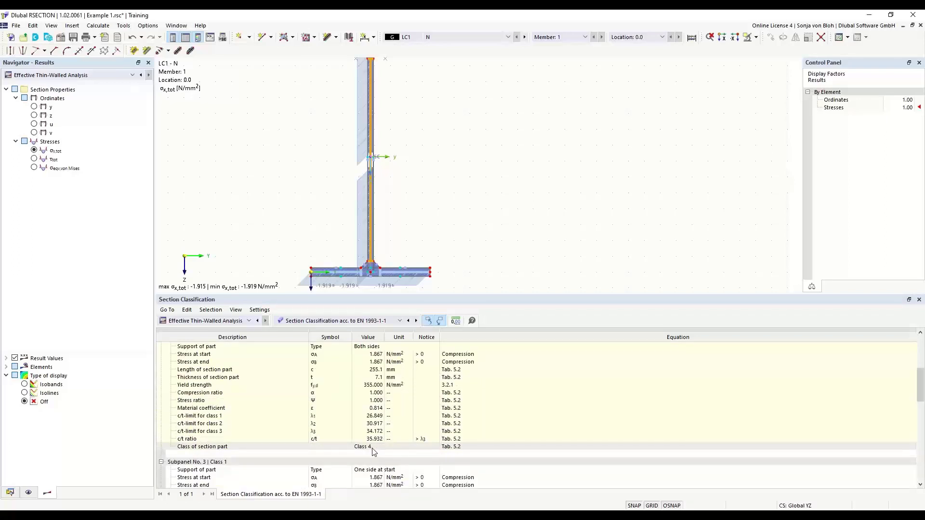
left_click(355, 275)
scroll(384, 431, "up", 1)
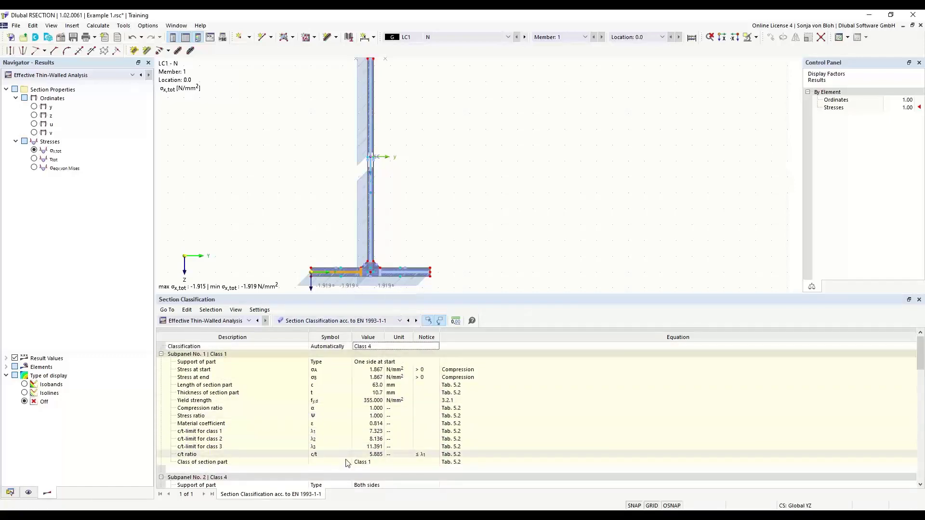
Show the Effective Widths acc. to EN 1993-1-1 for the subpanels in the results table.
left_click(401, 321)
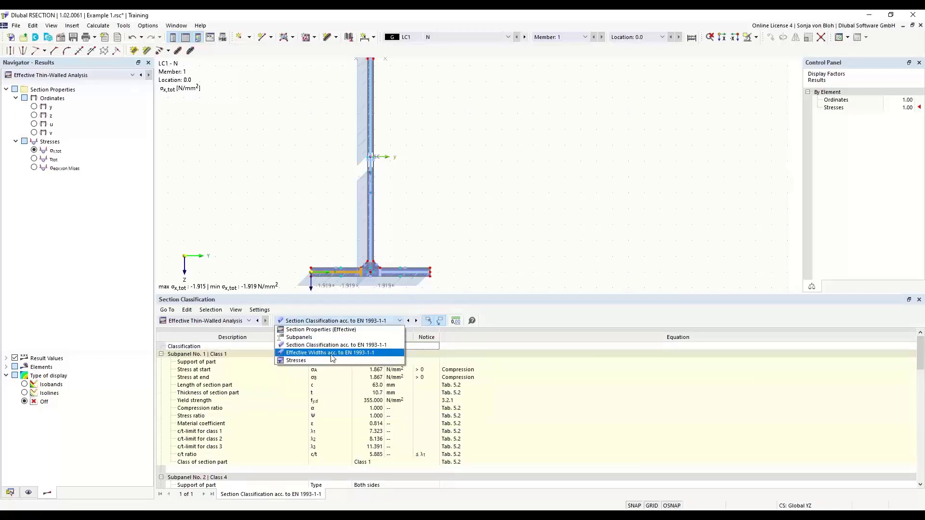
left_click(333, 358)
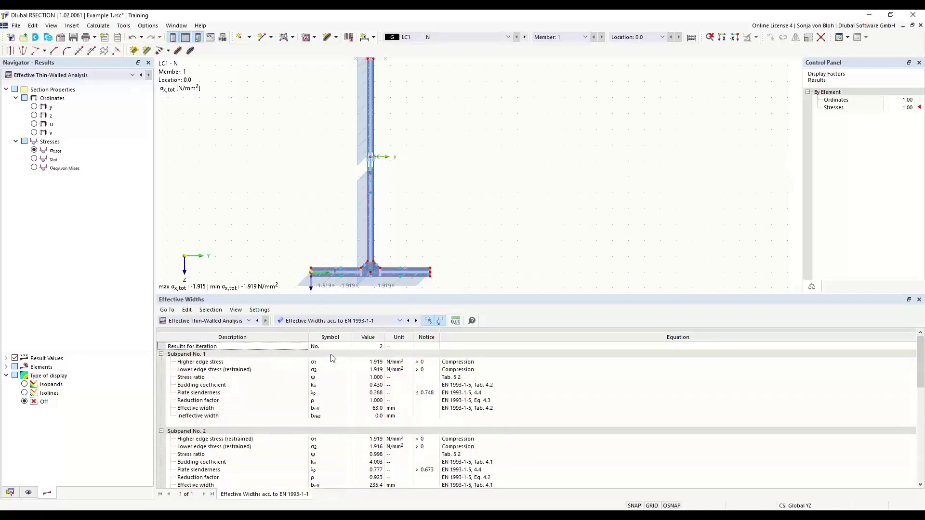
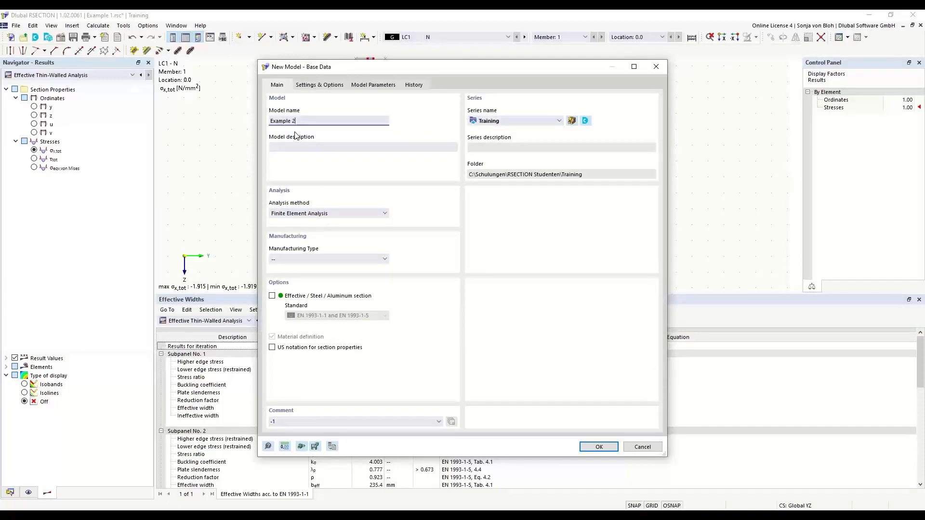
Create the Example 2 model with the Thin-Walled Analysis method and the Effective / Steel / Aluminum section option enabled.
left_click(384, 214)
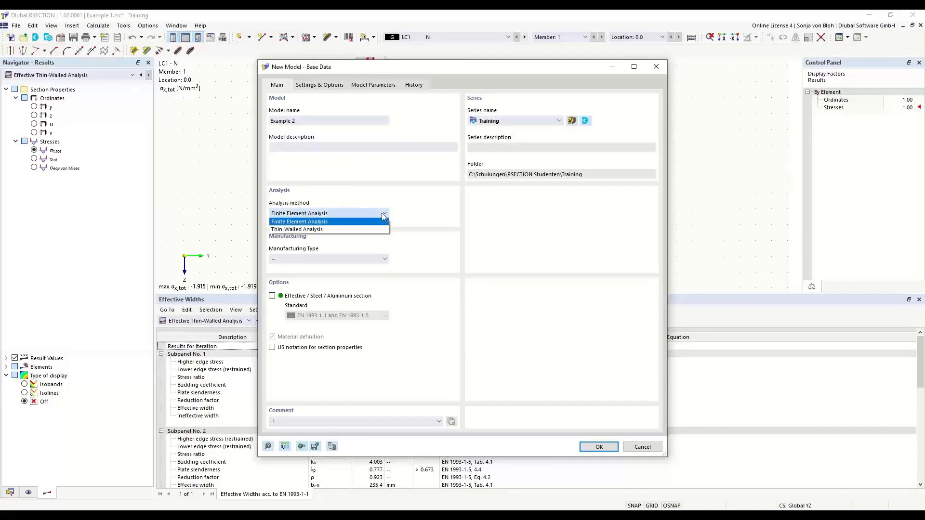
left_click(309, 230)
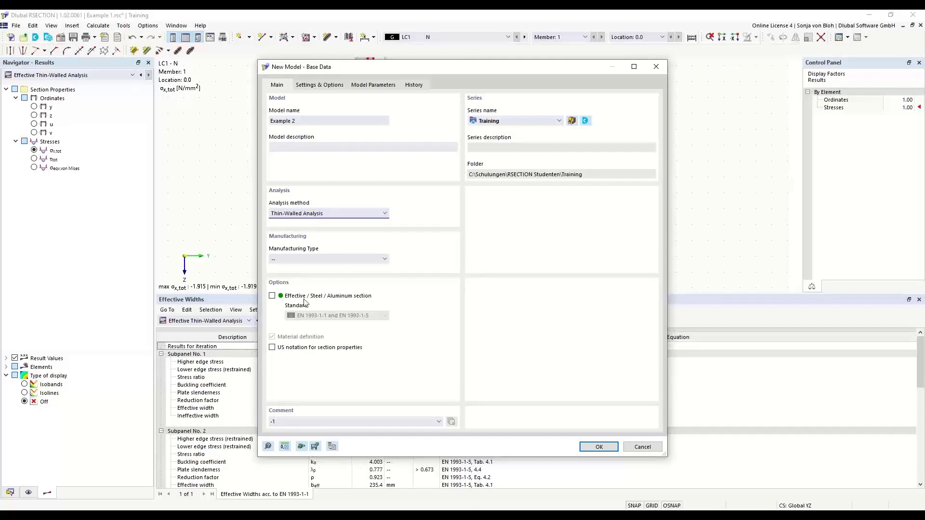
left_click(272, 295)
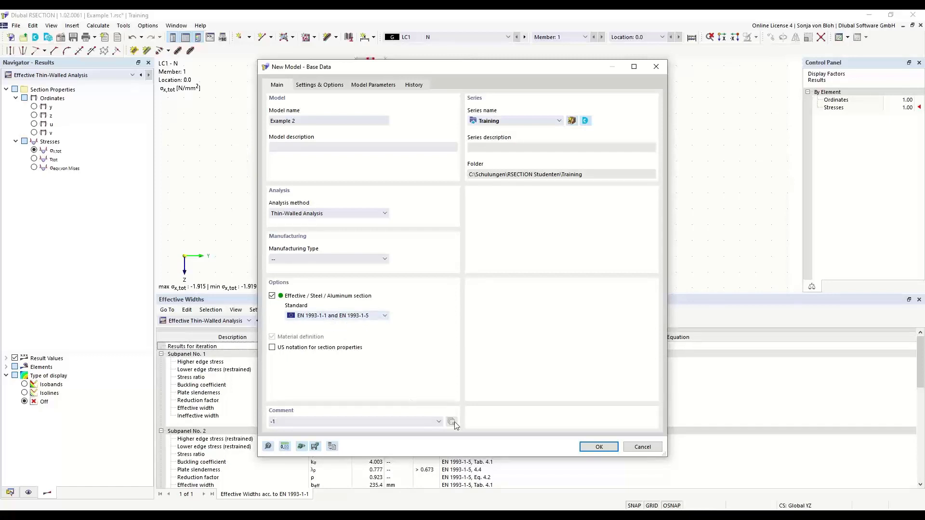
left_click(597, 447)
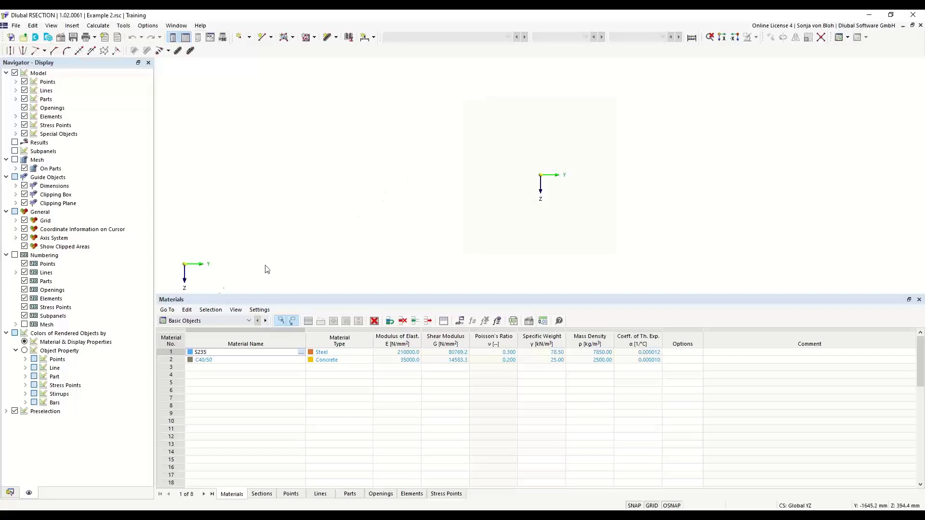
Assign the S235 carbon steel acc. to EN 1993-1-1:2005-05 from the material library to material no. 1.
left_click(9, 492)
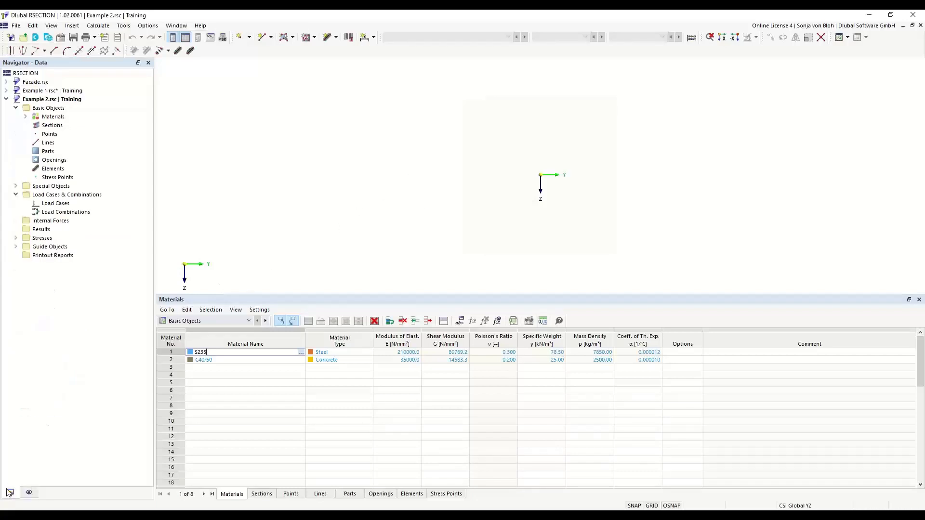
left_click(26, 117)
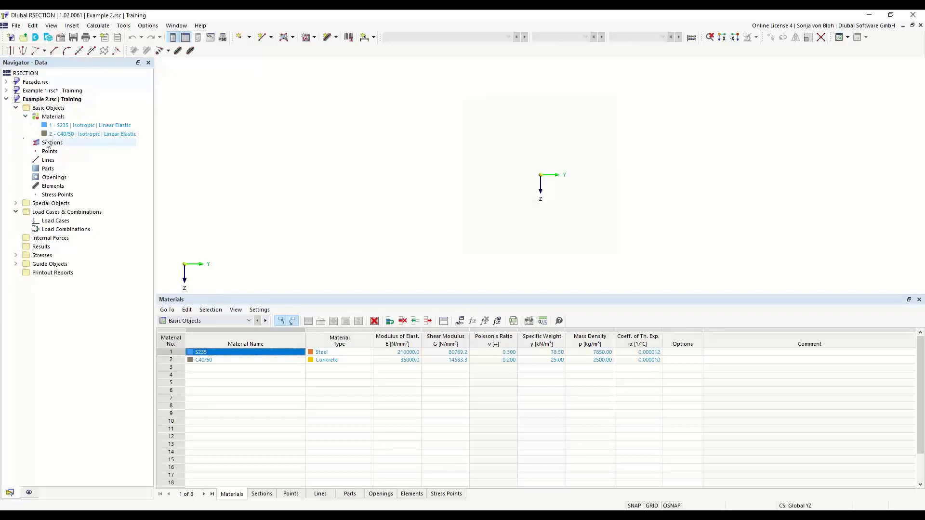
double_click(67, 127)
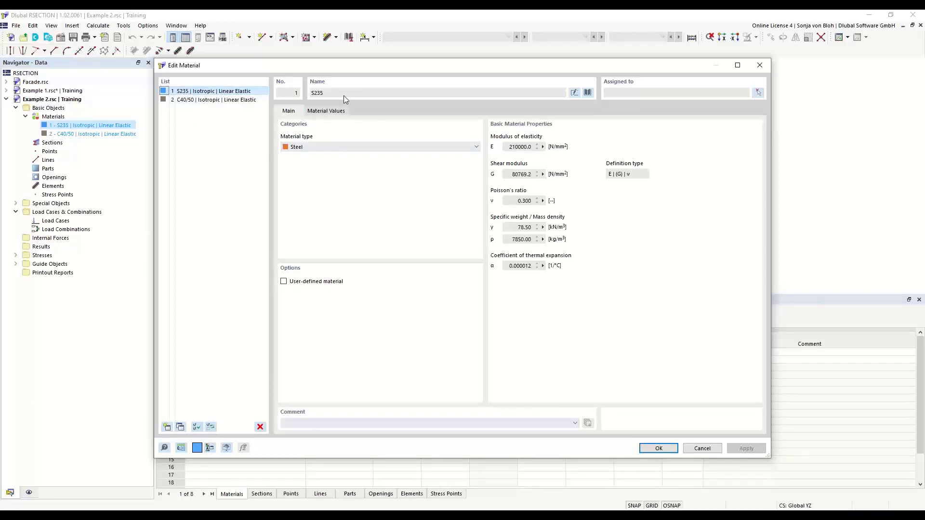
left_click(591, 91)
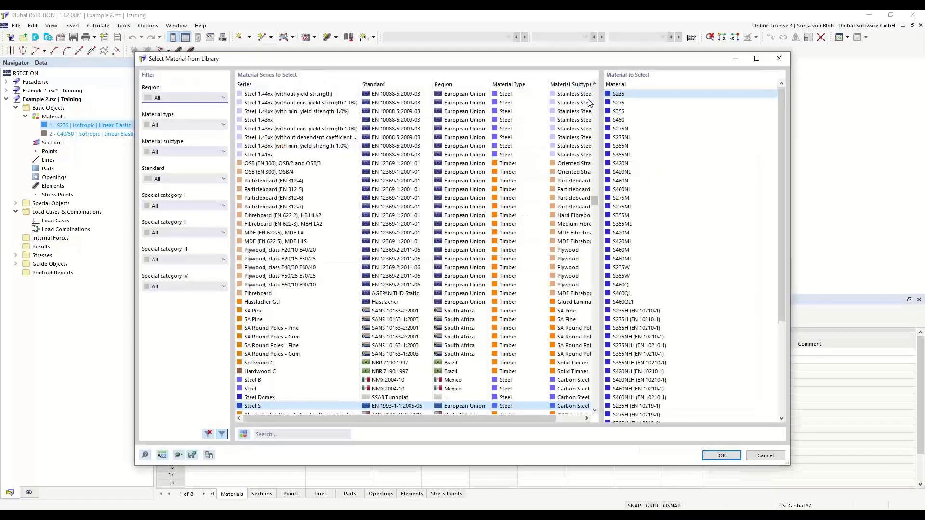
left_click(273, 434)
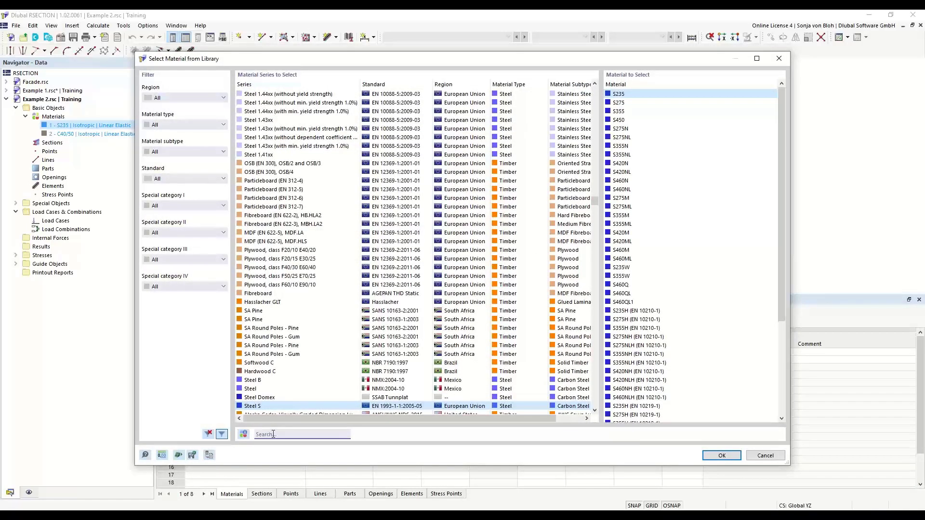
type("S235")
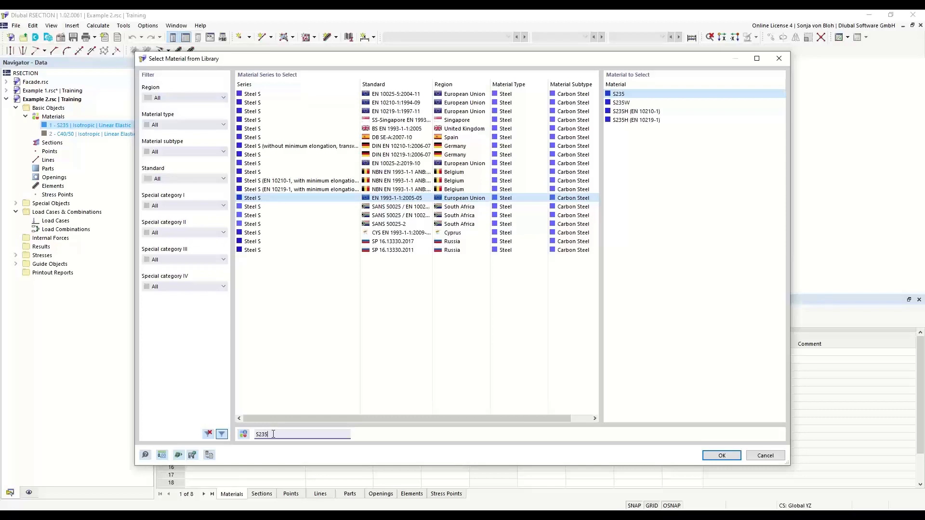
left_click(675, 94)
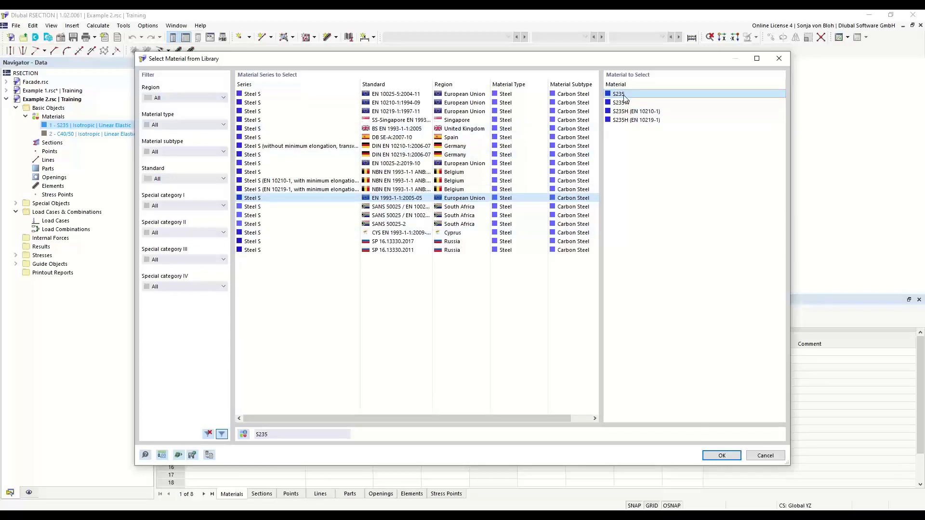
left_click(717, 455)
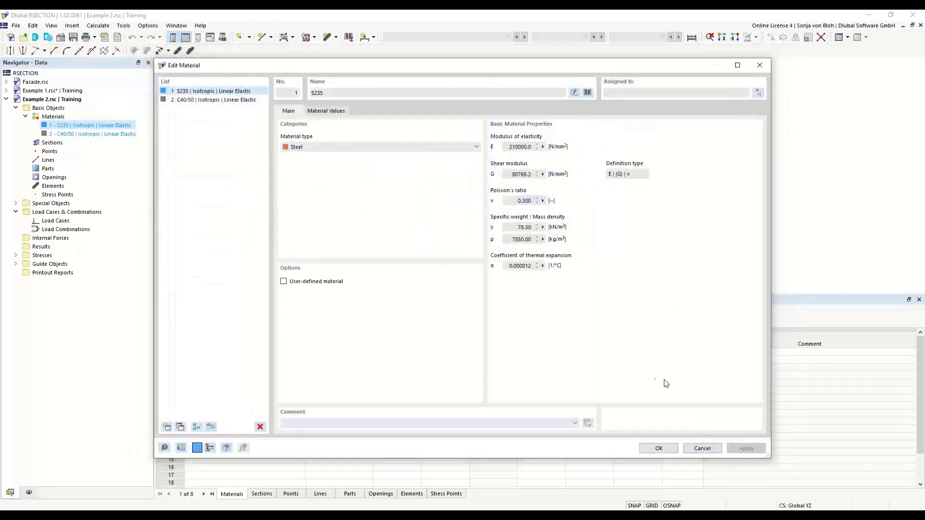
left_click(656, 448)
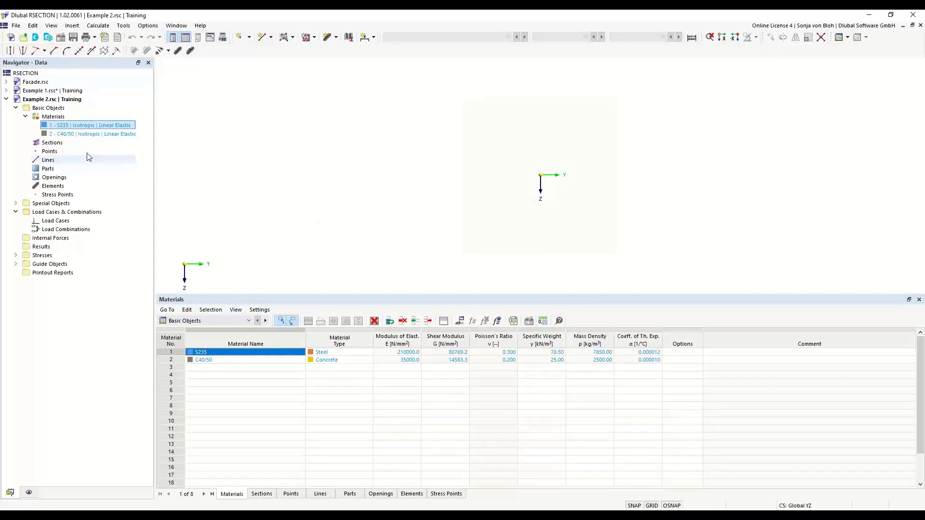
Start defining a new section in the Example 2 model.
right_click(59, 145)
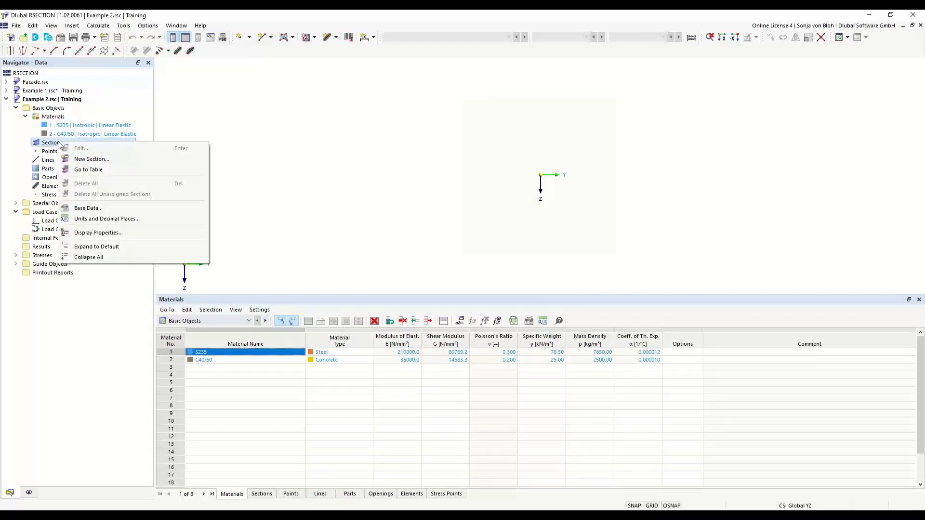
left_click(94, 159)
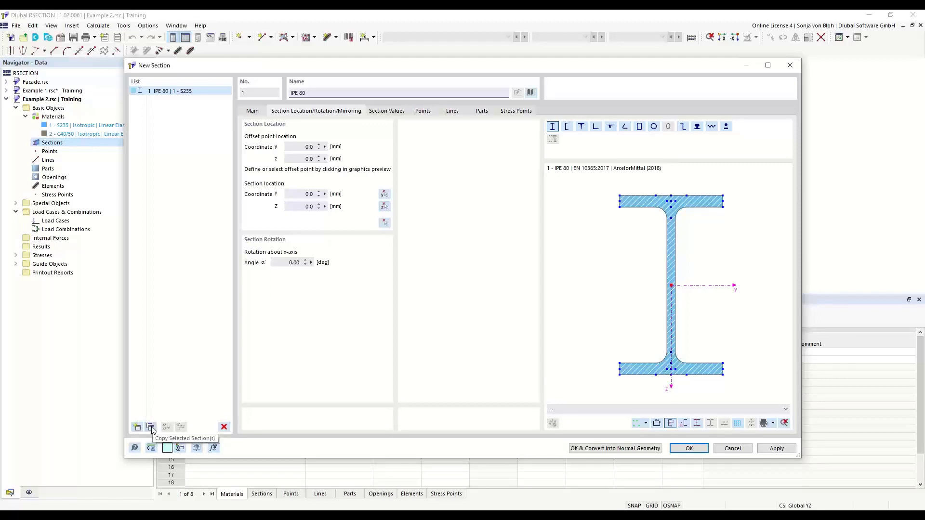
Set the new section to IPE 200 by its name and look up the available IPE 200 variants.
left_click_drag(326, 92, 271, 92)
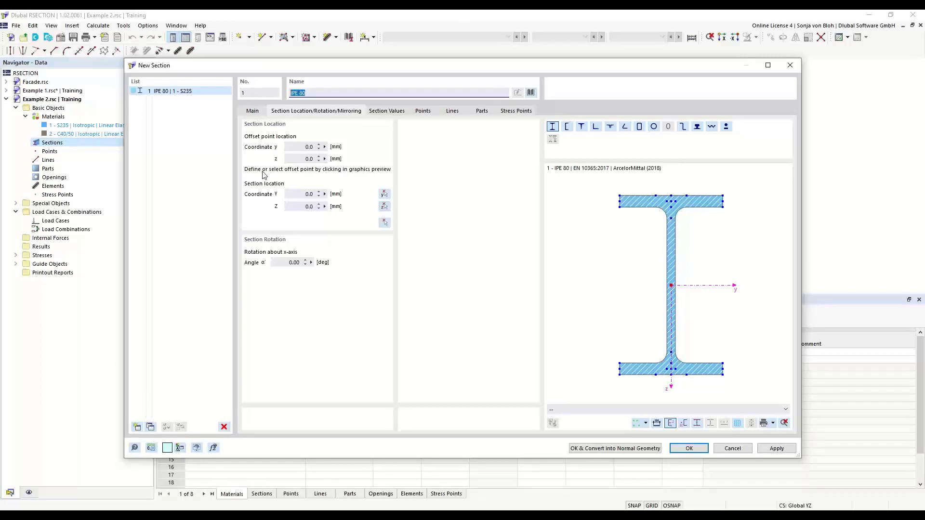
type("IPE")
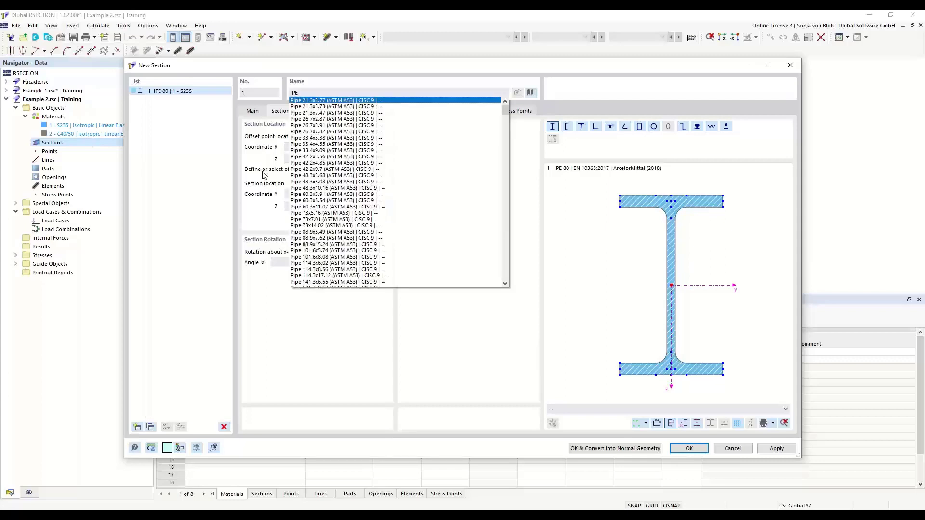
type("200")
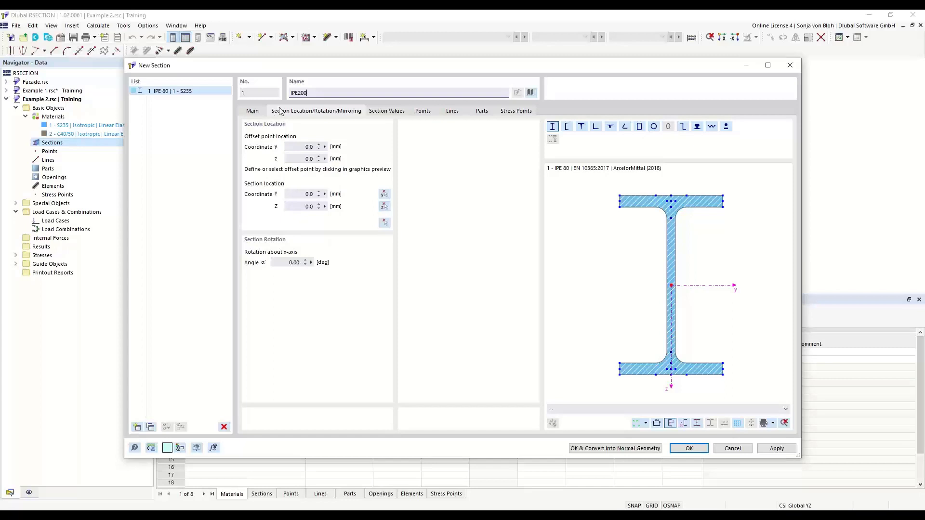
left_click(299, 93)
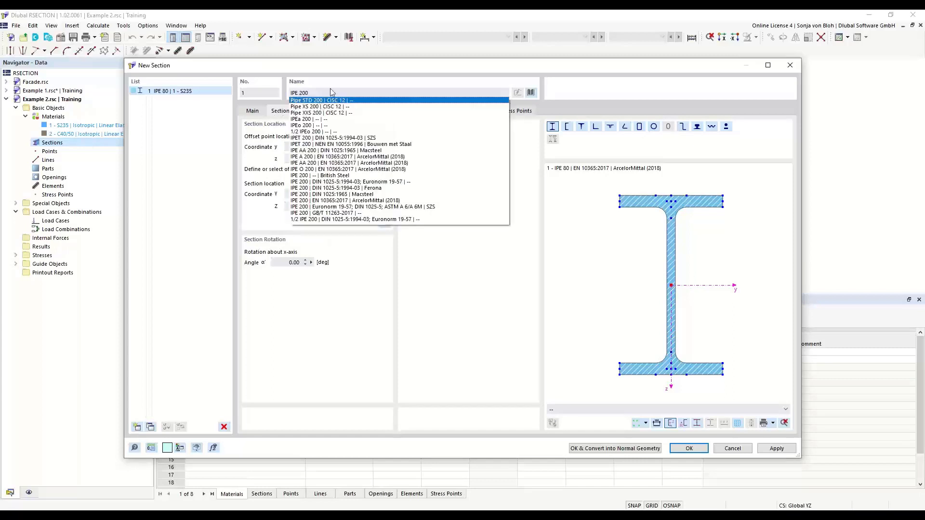
key("Return")
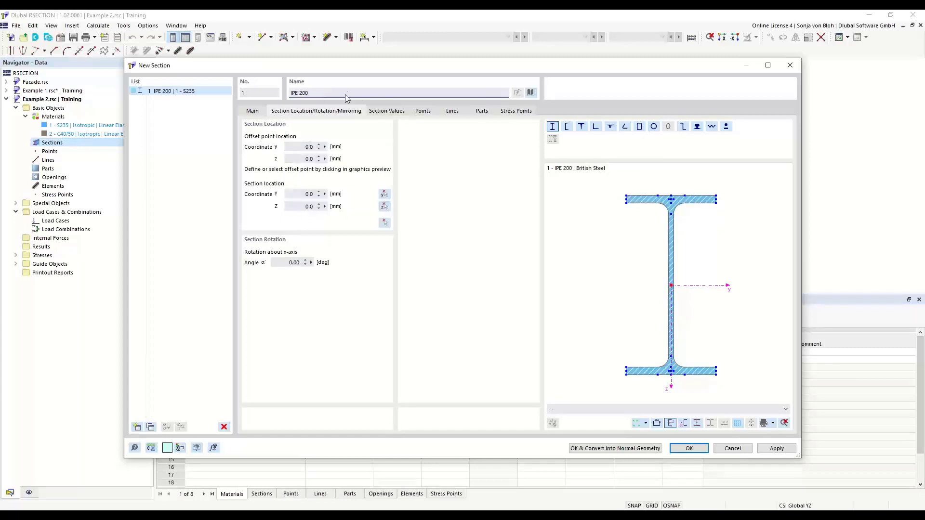
left_click_drag(315, 93, 284, 97)
type("IPE 200")
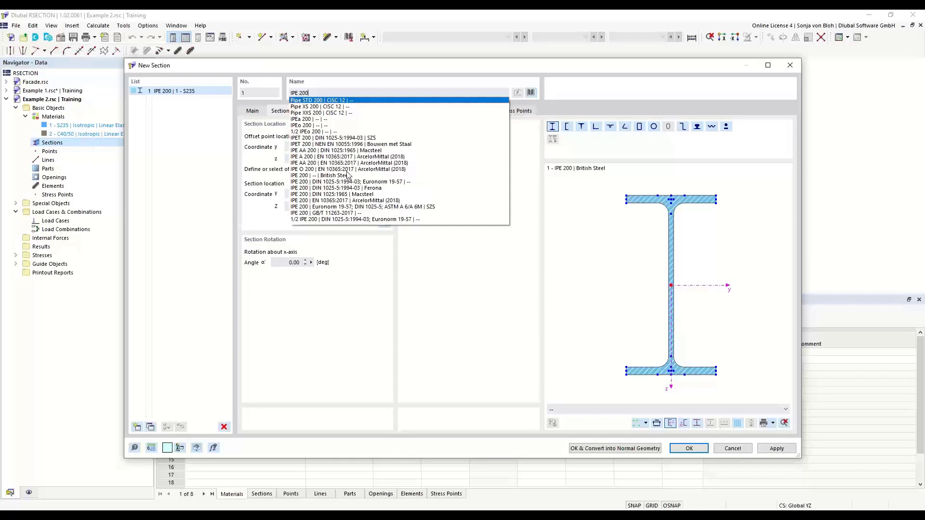
left_click(366, 71)
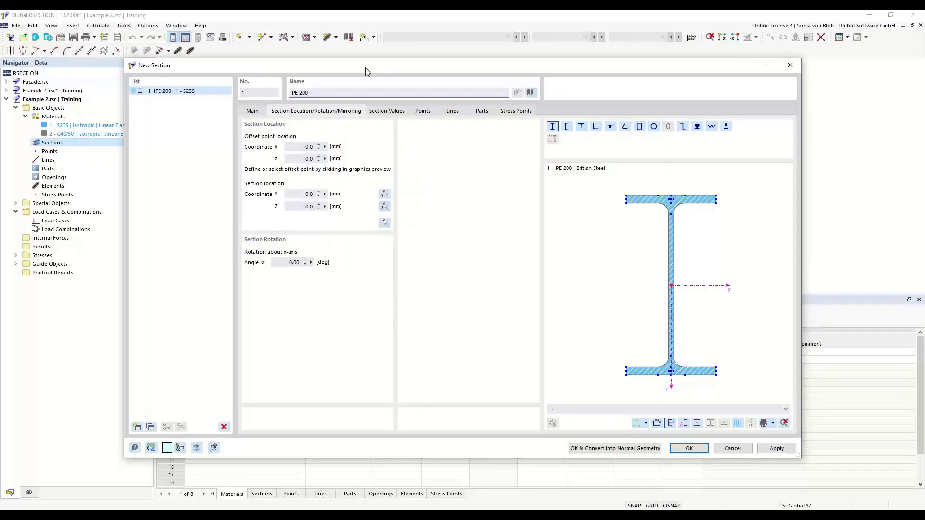
Open the standardized L-sections in the section library and view the manufacturer filter choices.
left_click(531, 93)
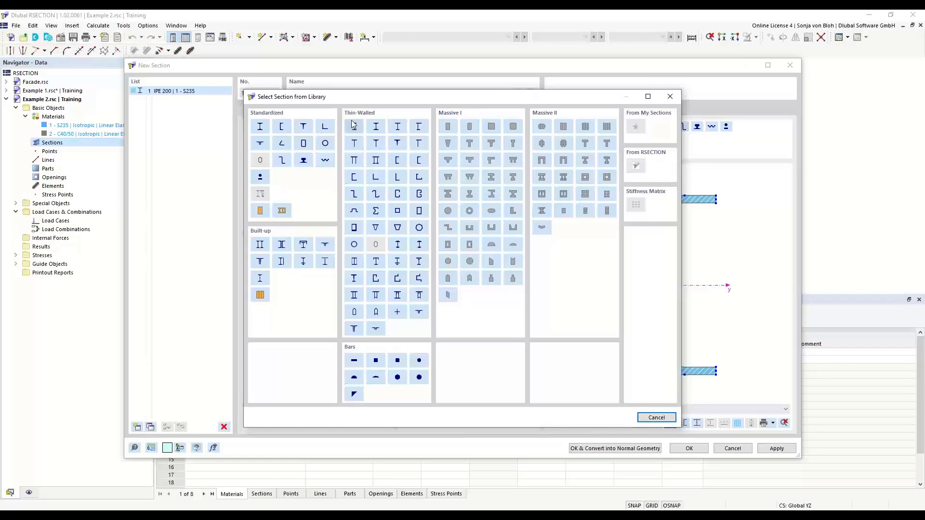
left_click(326, 127)
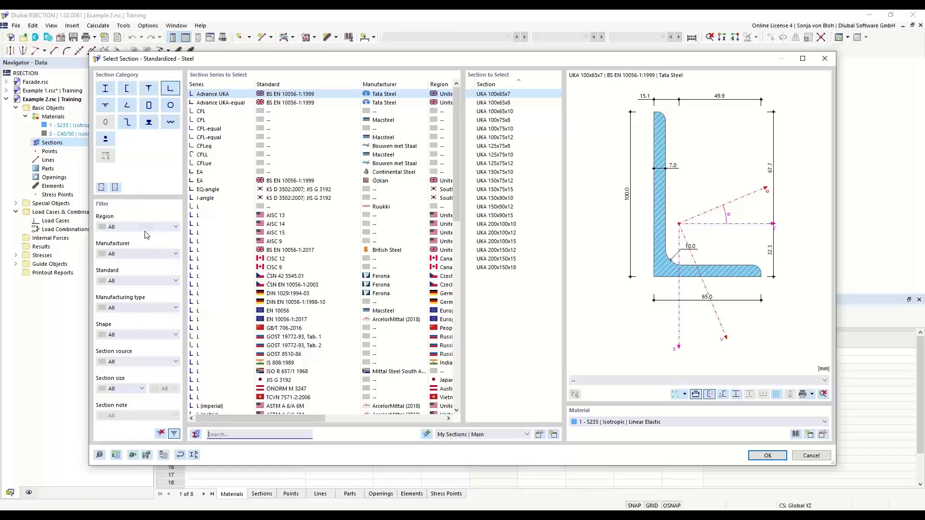
left_click(174, 254)
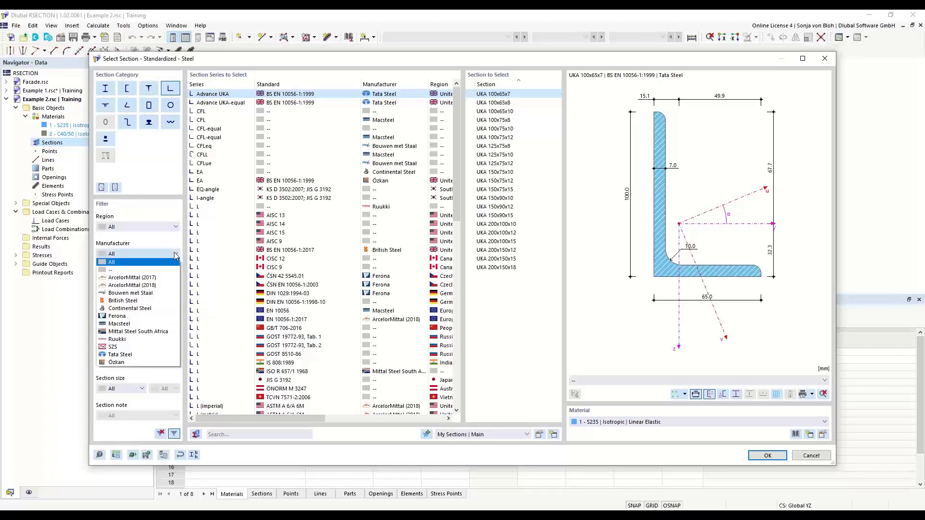
left_click(173, 251)
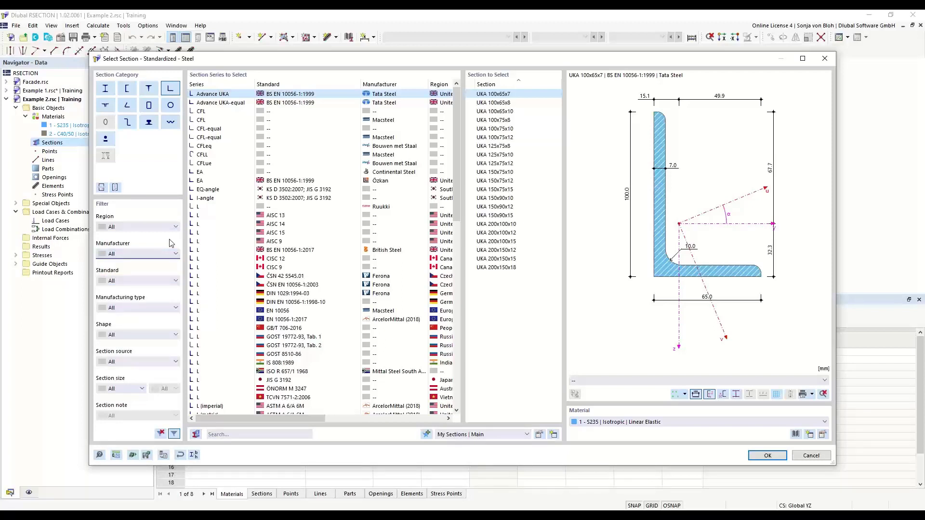
Find L 200x150x12 in the library and import the DIN EN 10056-1:1998-10 version as the new section.
left_click(232, 436)
type("L")
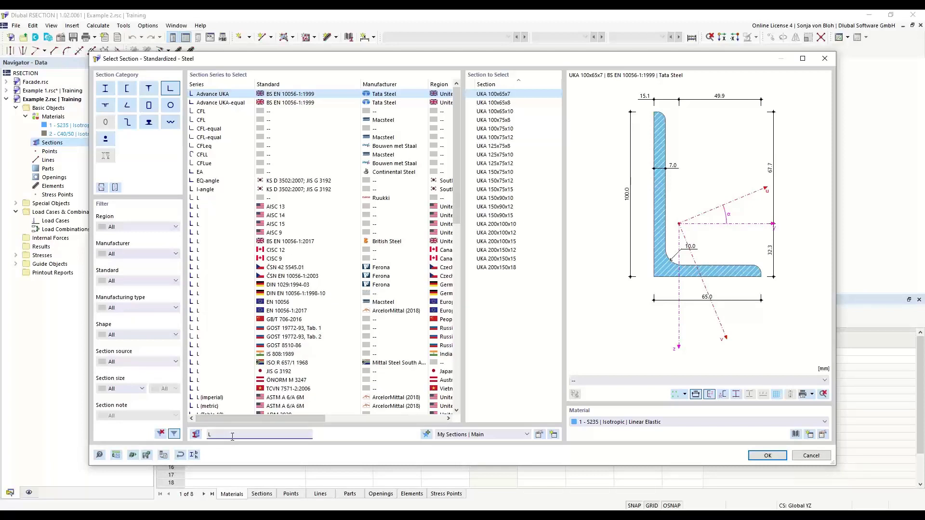
type(" 20")
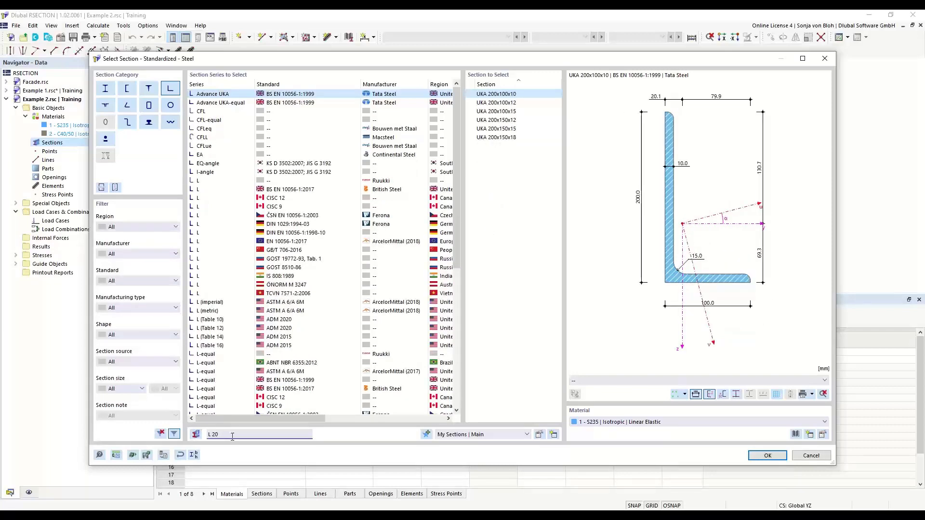
type("x150")
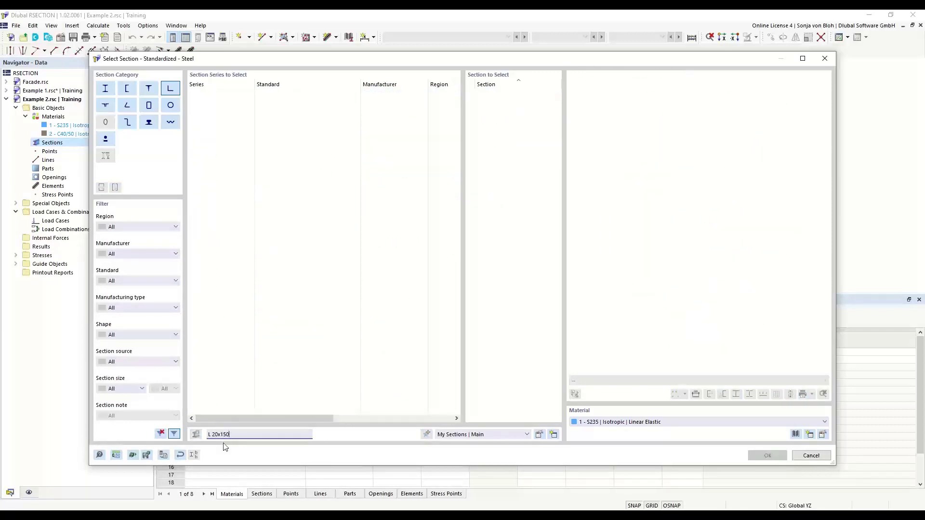
left_click(218, 432)
type("0")
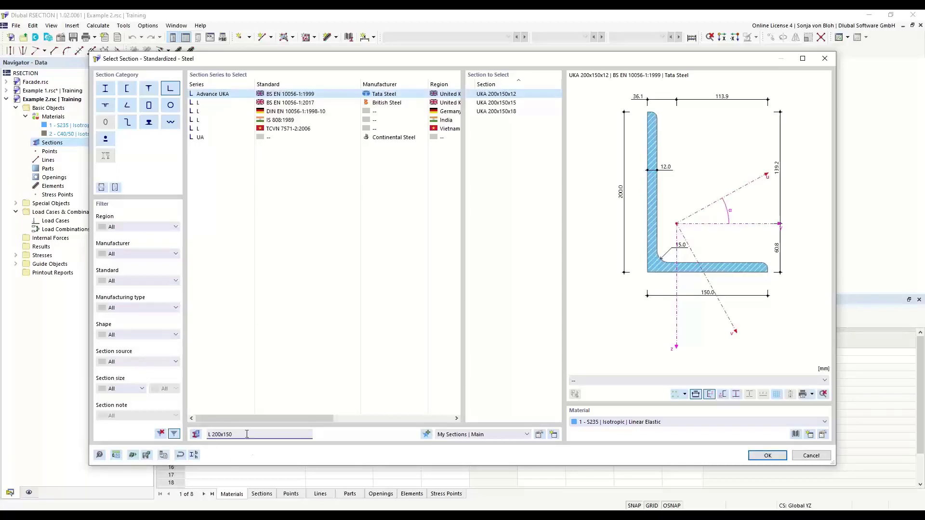
type("x12")
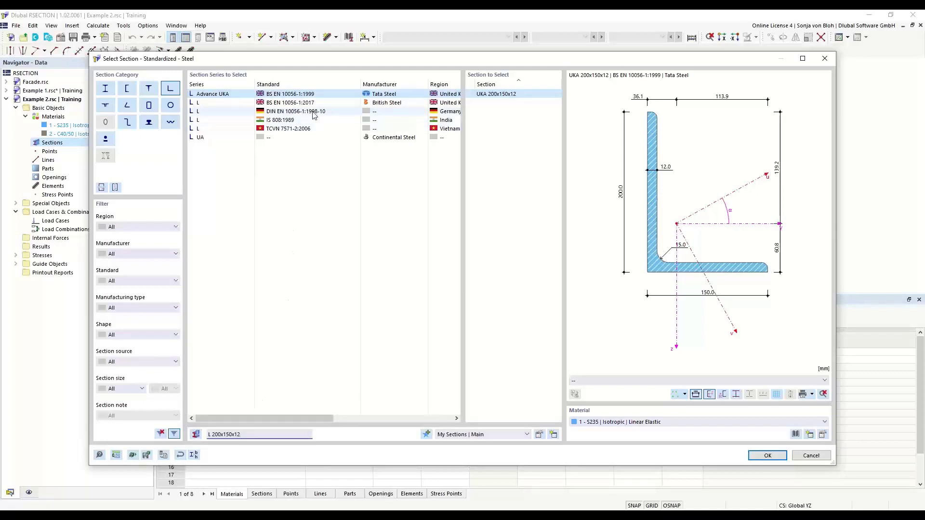
left_click(282, 112)
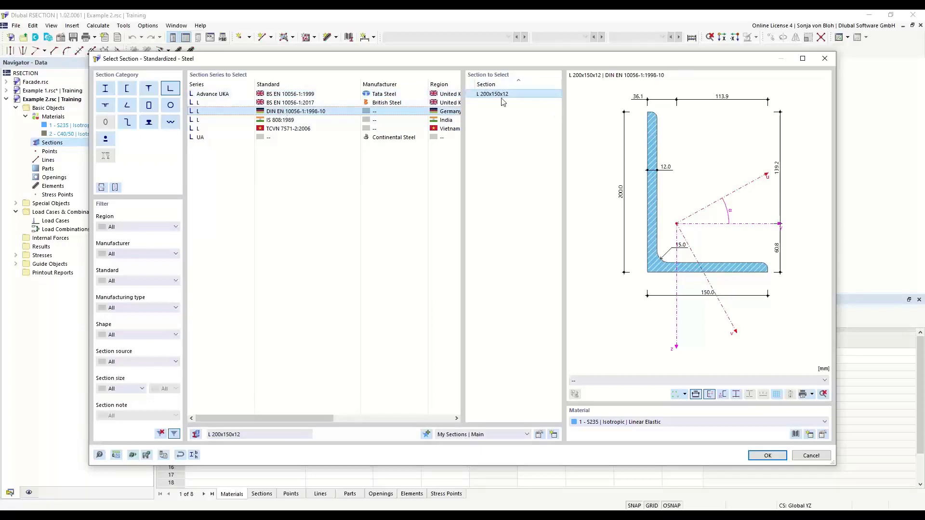
left_click(768, 455)
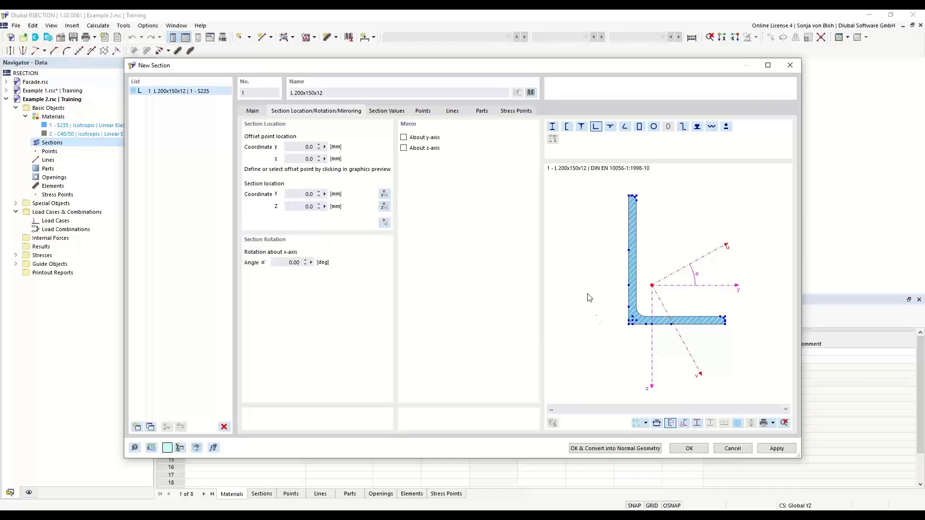
Mirror the L 200x150x12 section about its y-axis and set its rotation about the x-axis to 90°.
left_click(403, 138)
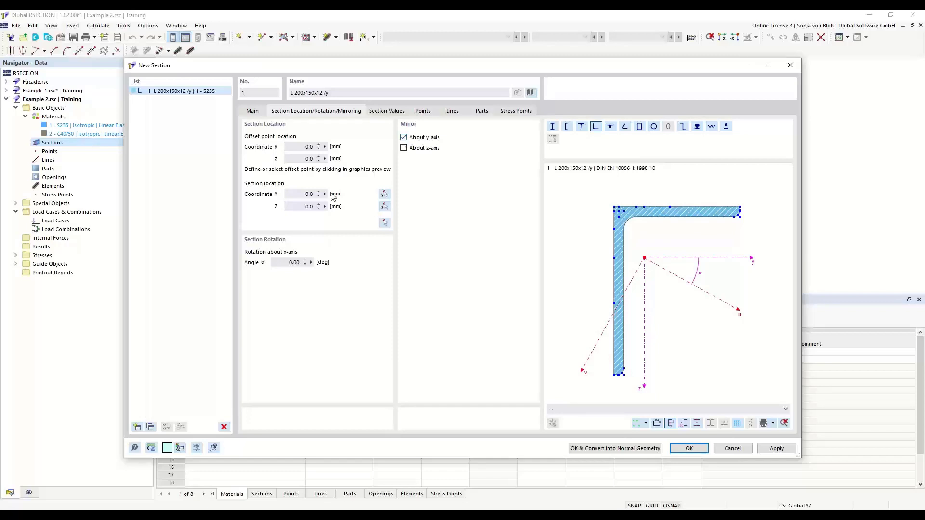
double_click(291, 263)
type("90")
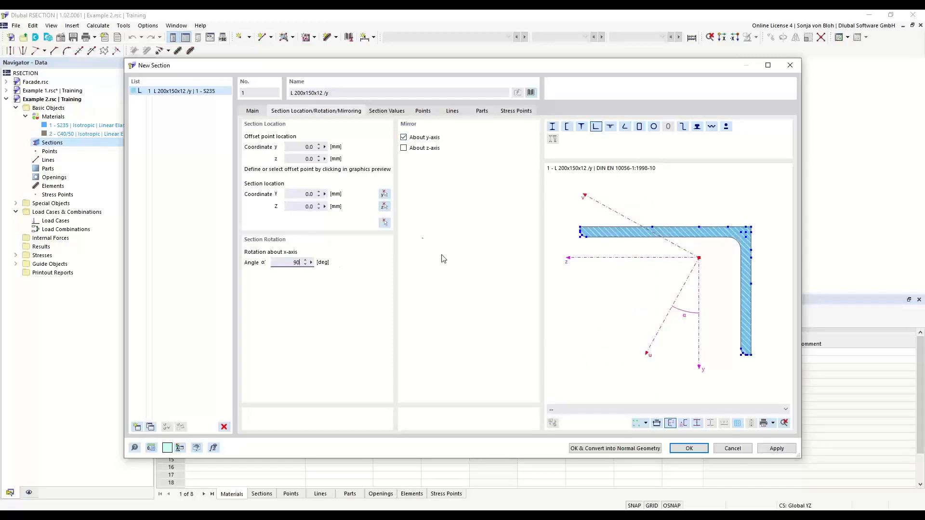
Set the offset point of the L 200x150x12 section to the mid-thickness point at the free end of its horizontal leg.
scroll(577, 230, "up", 2)
scroll(579, 230, "up", 4)
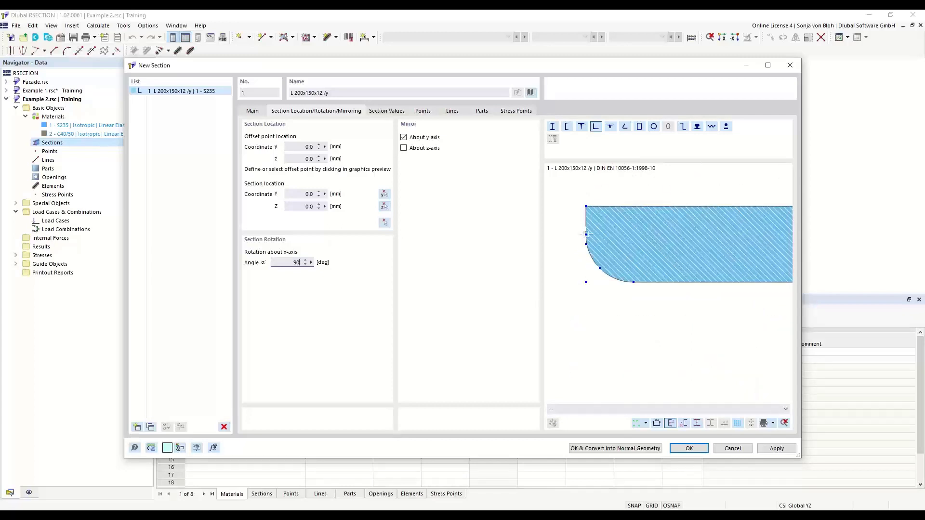
left_click(586, 234)
left_click(585, 244)
Pick the origin (Y 0.0, Z 0.0) as the section location in the work plane and create the section.
left_click(303, 194)
left_click(324, 207)
left_click(385, 222)
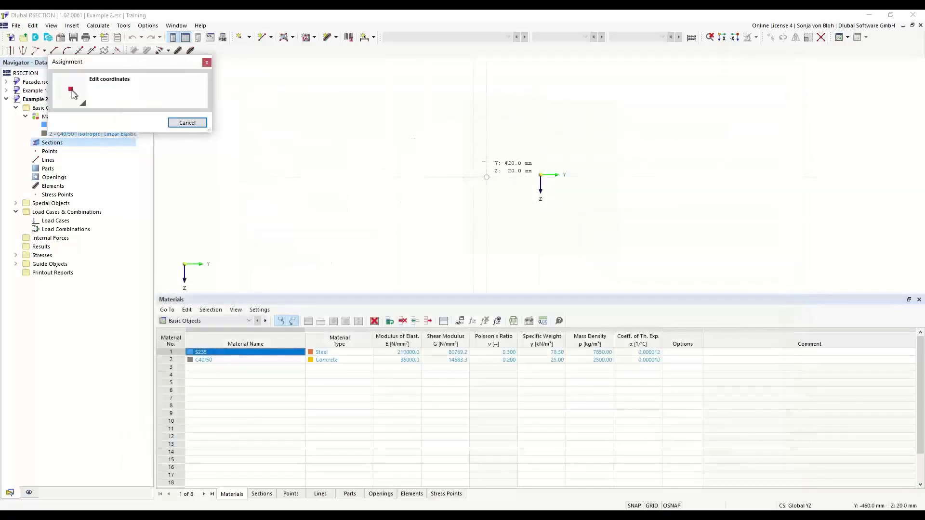
scroll(548, 179, "up", 5)
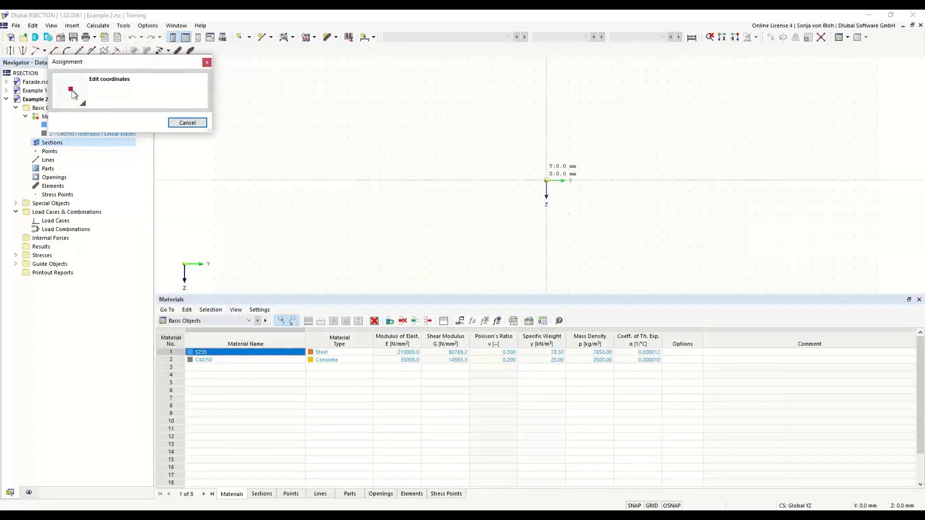
left_click(546, 180)
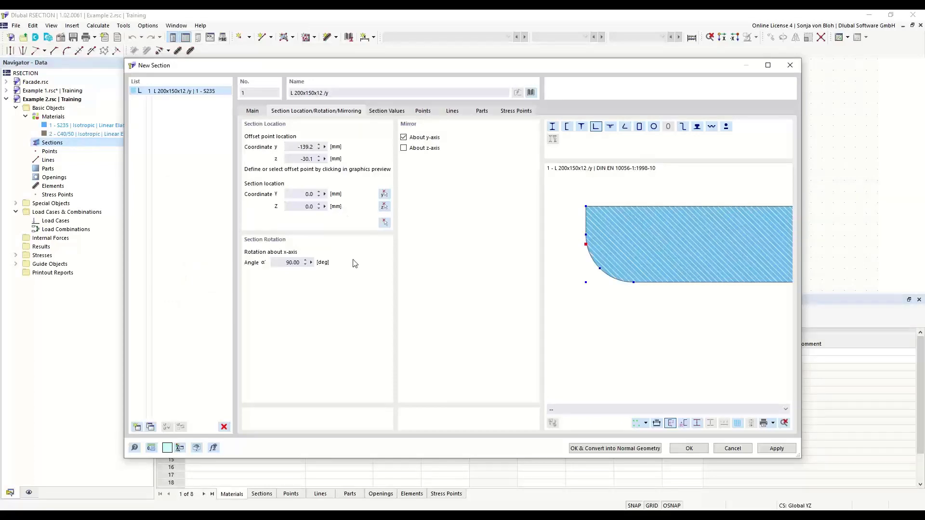
left_click(688, 448)
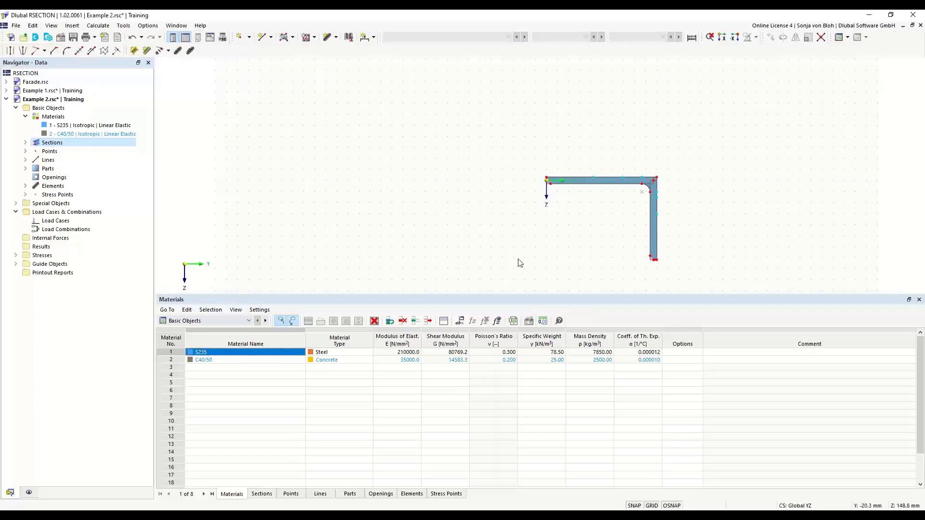
Review the angle section's two elements and boundary-line part, and look through its section settings without changing them.
left_click(25, 186)
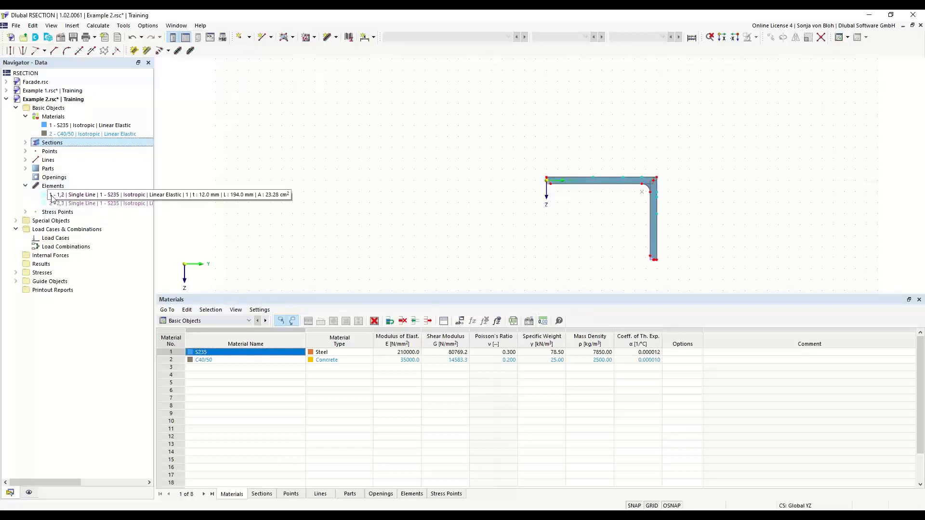
left_click(68, 203)
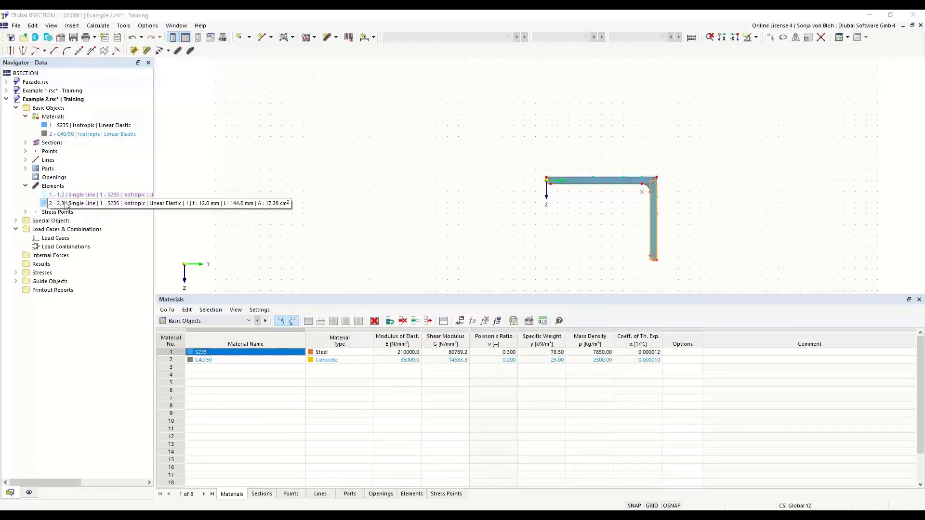
left_click(26, 168)
left_click(68, 178)
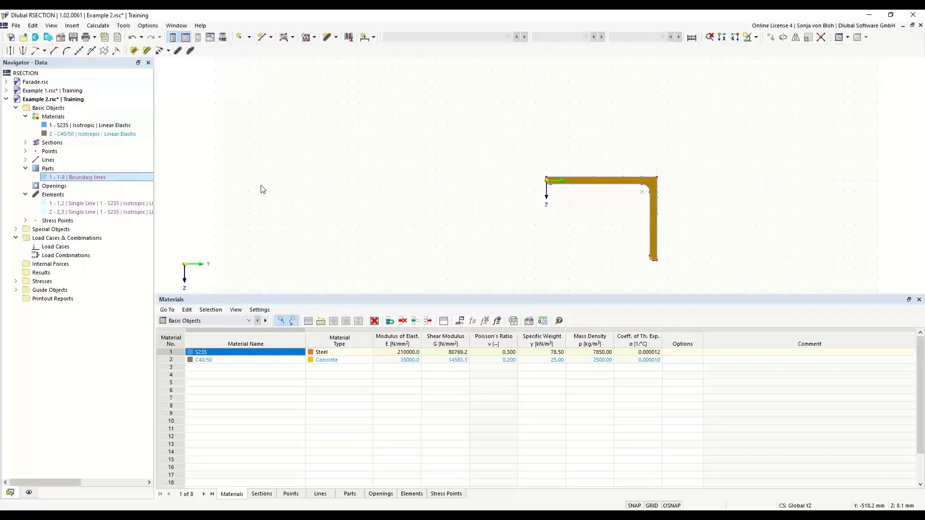
double_click(581, 185)
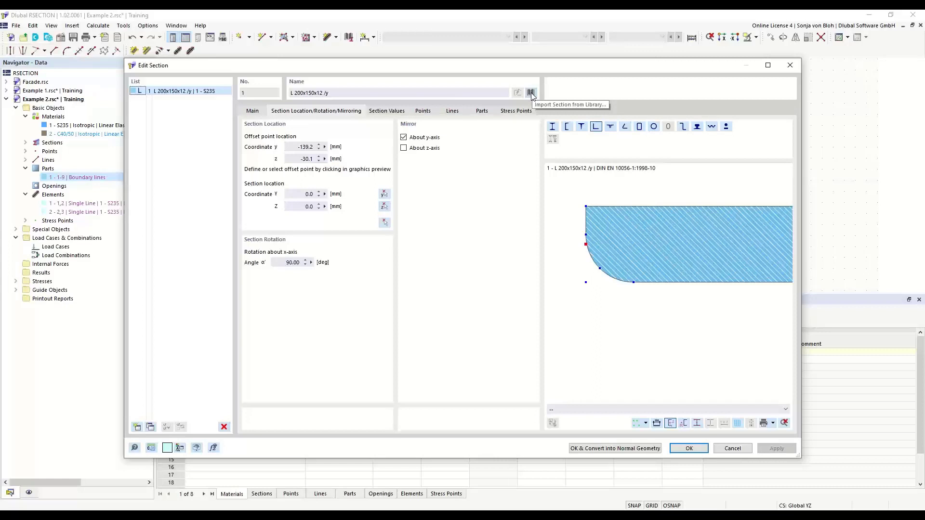
left_click(792, 66)
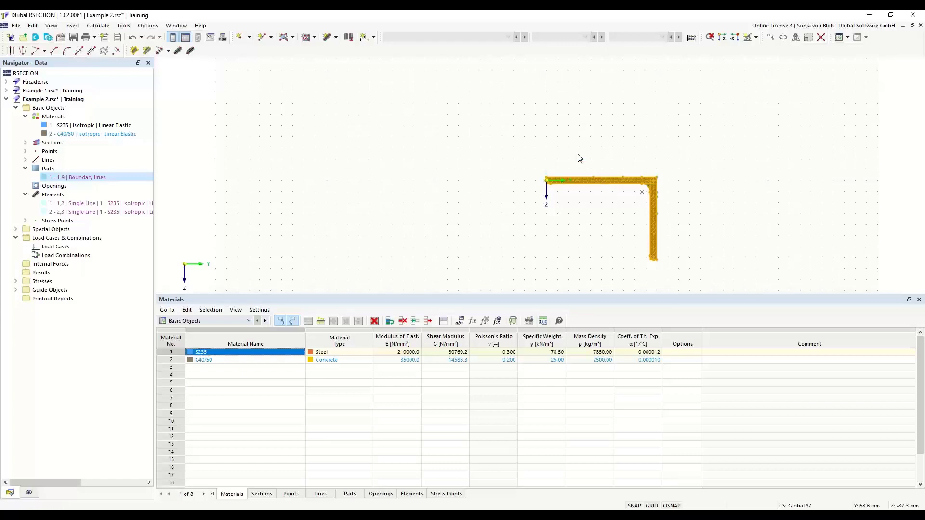
Check the automatic connection and splitting options for lines and elements.
left_click(434, 202)
right_click(430, 190)
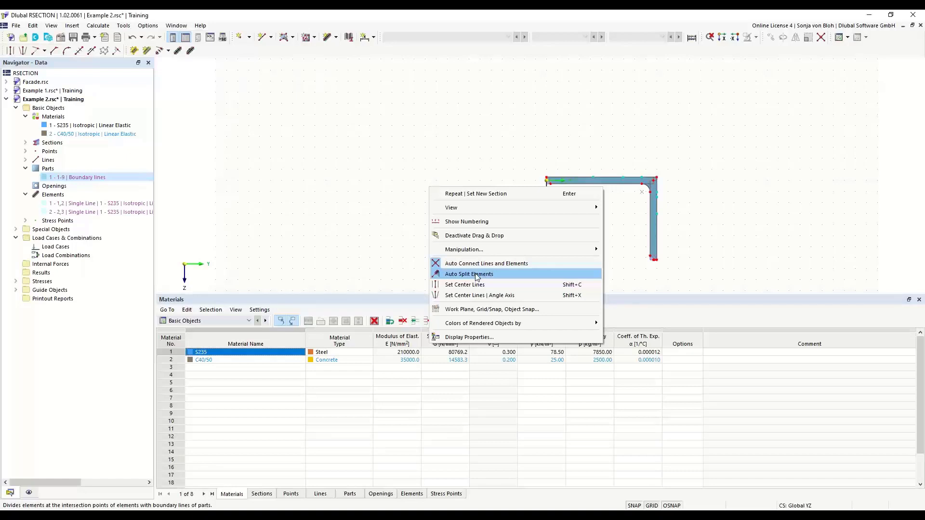
left_click(428, 164)
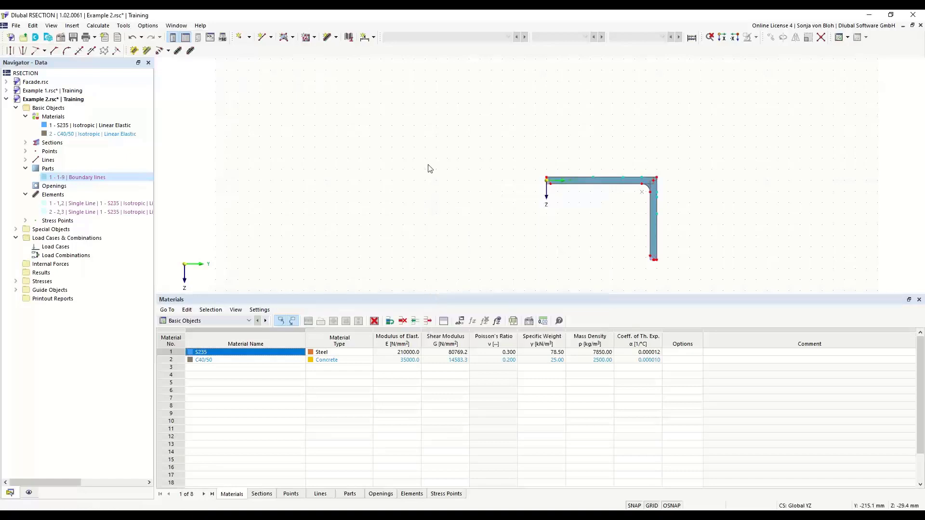
Convert the L 200x150x12 section into normal geometry.
right_click(587, 184)
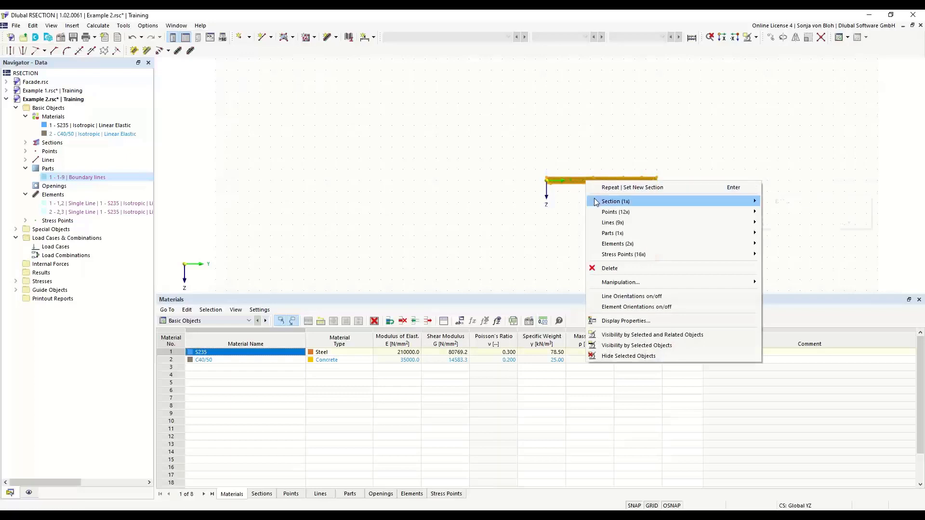
mouse_move(596, 203)
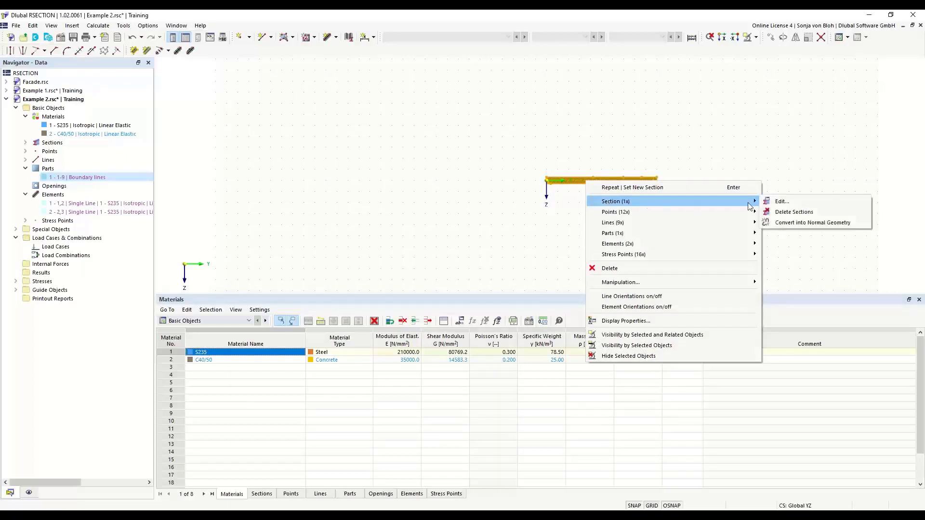
left_click(811, 224)
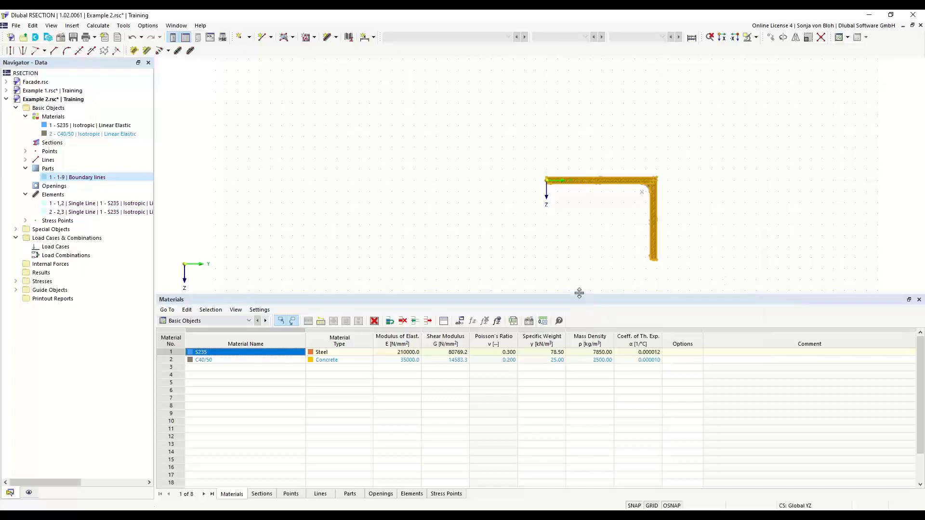
Enlarge the graphics area and delete the rounded boundary line at the free end of the horizontal leg.
left_click_drag(579, 293, 568, 379)
middle_click_drag(588, 294, 412, 255)
scroll(447, 245, "up", 3)
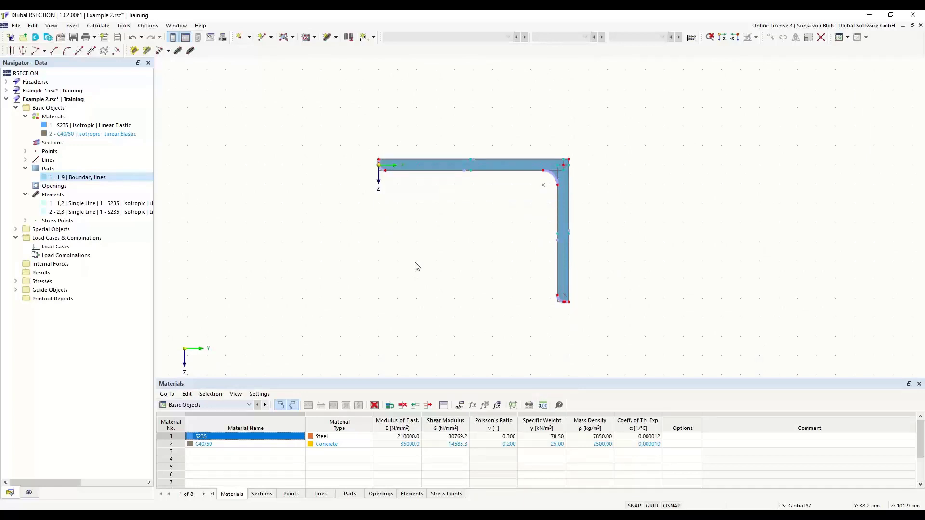
scroll(369, 192, "up", 5)
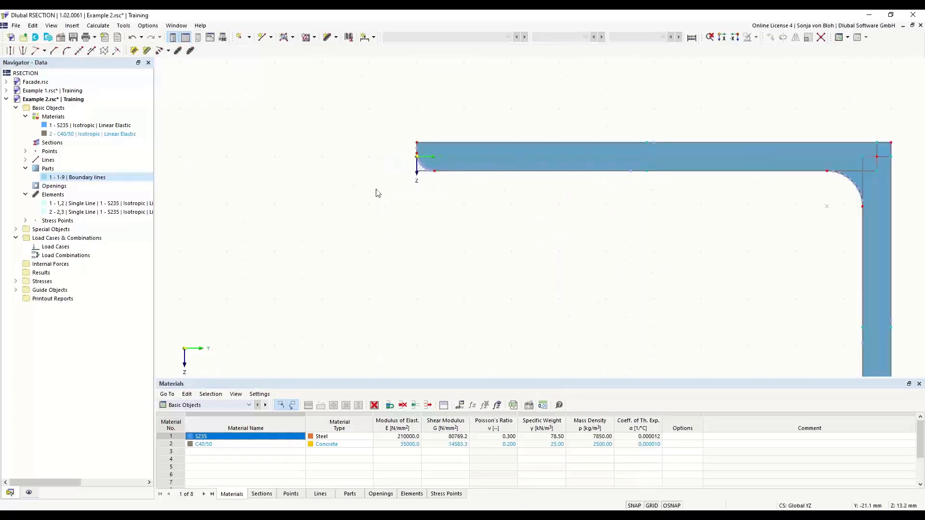
middle_click_drag(433, 167, 382, 217)
scroll(404, 191, "up", 4)
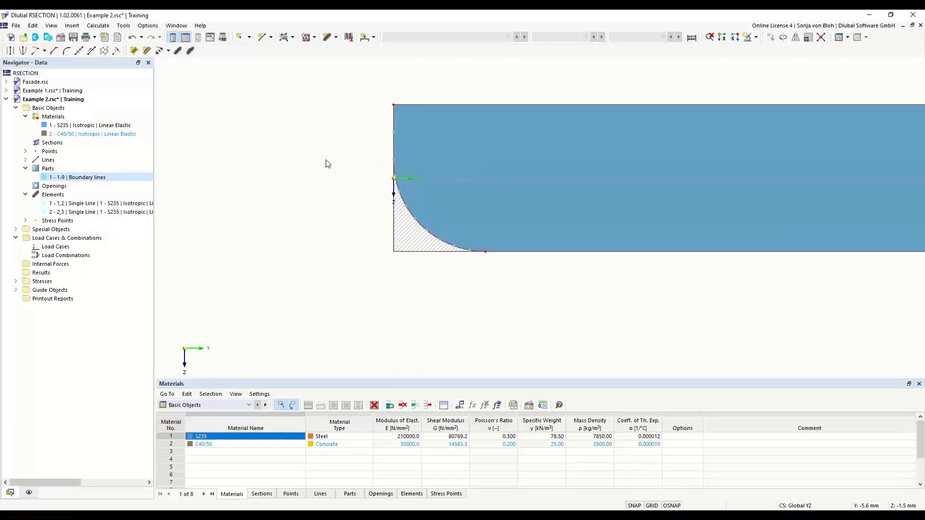
key("Delete")
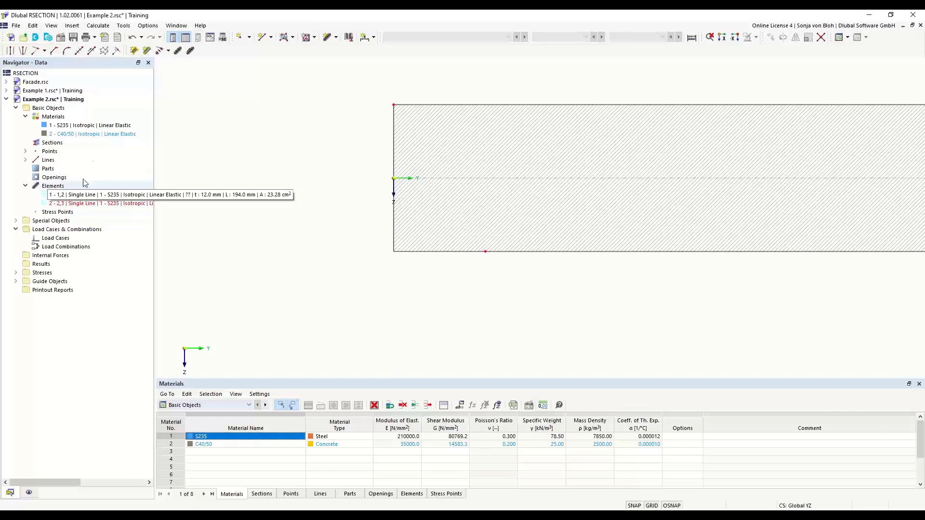
Add a horizontal S235 single-line element by length and direction, 200 mm long and 12 mm thick, extending from the origin away from the angle section.
left_click(336, 37)
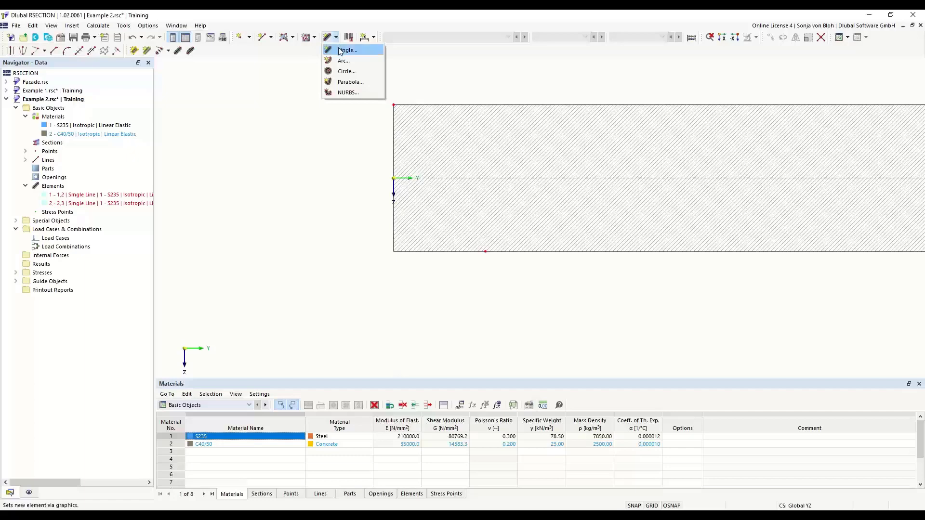
left_click(345, 50)
left_click_drag(154, 63, 246, 108)
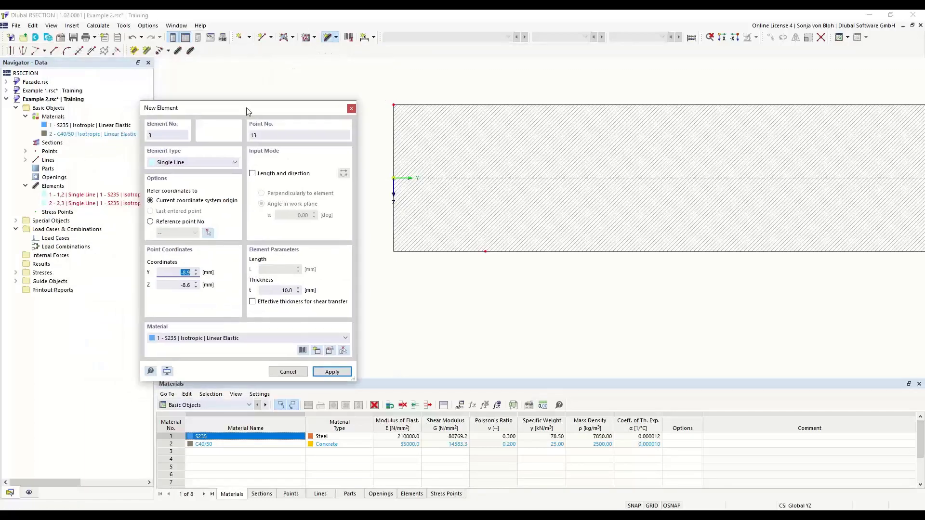
left_click(252, 174)
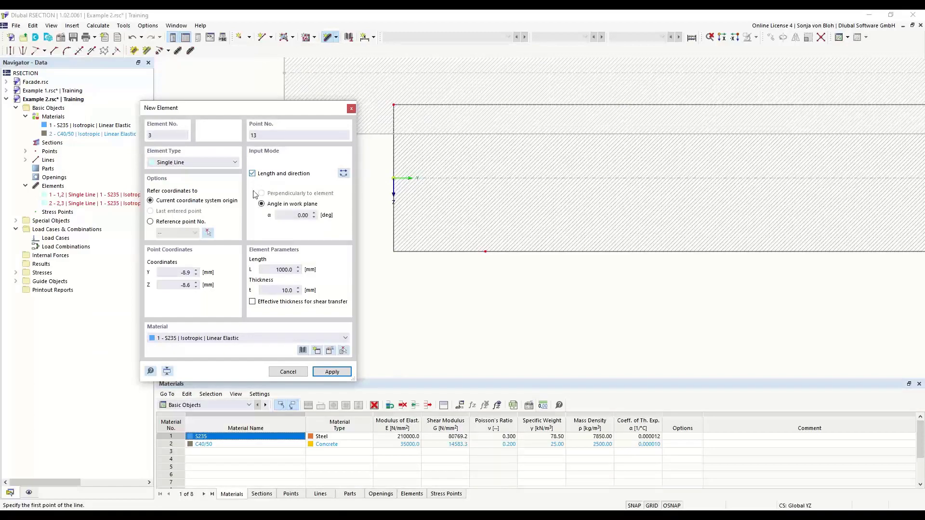
double_click(302, 215)
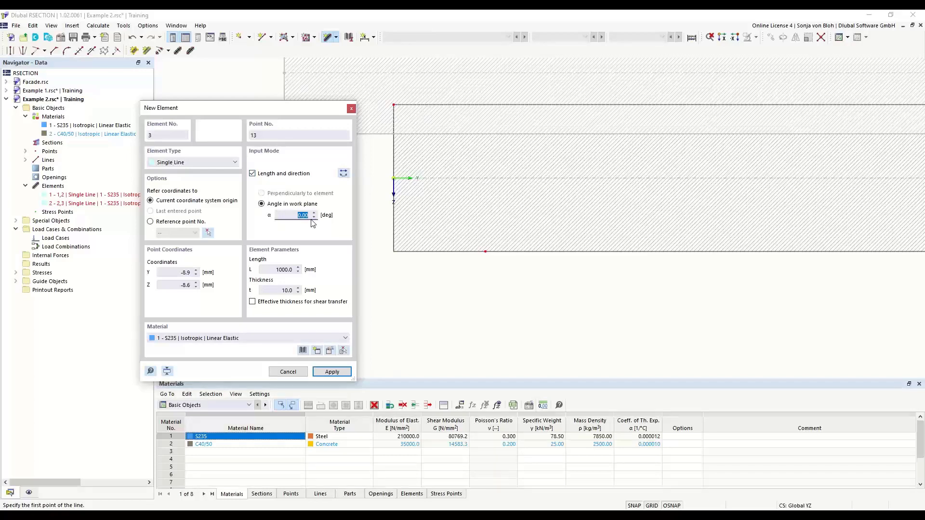
double_click(285, 269)
type("200")
double_click(272, 290)
type("12")
scroll(530, 266, "down", 10)
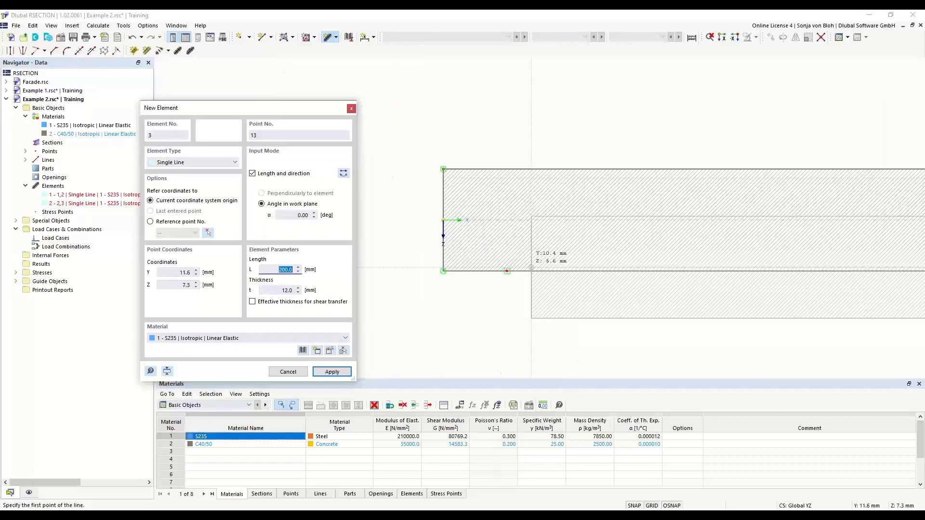
scroll(436, 283, "down", 3)
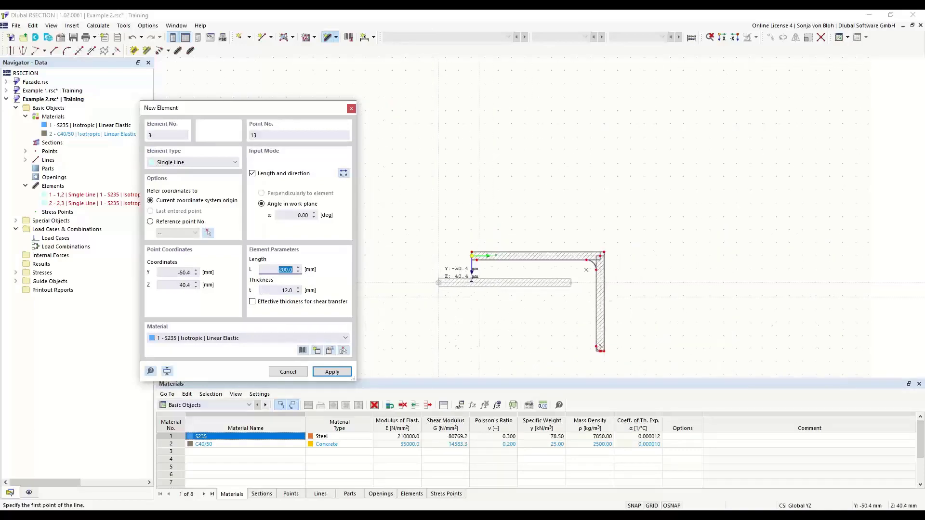
middle_click_drag(432, 322, 385, 285)
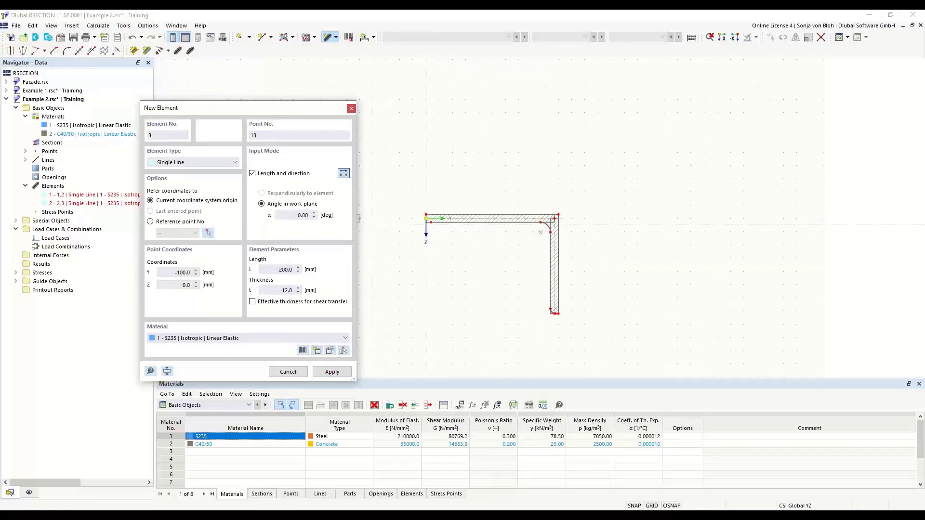
scroll(429, 233, "up", 3)
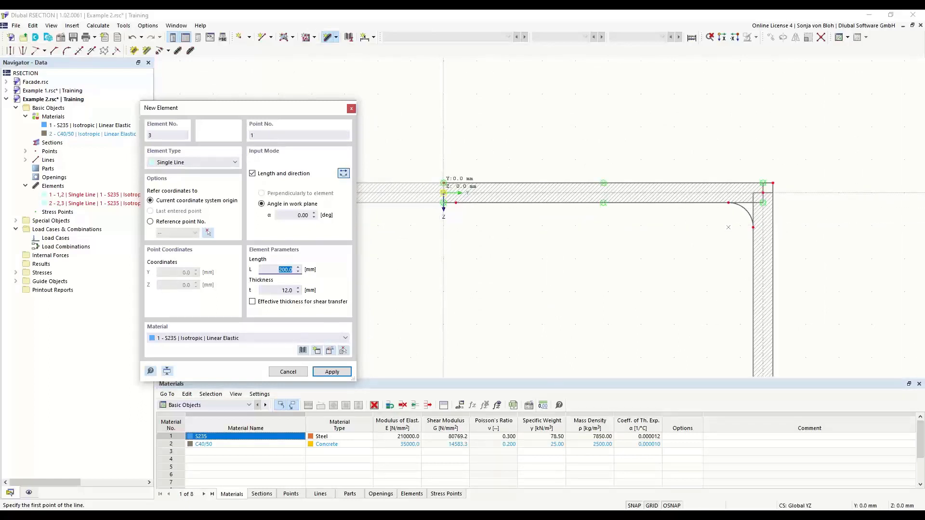
left_click(443, 191)
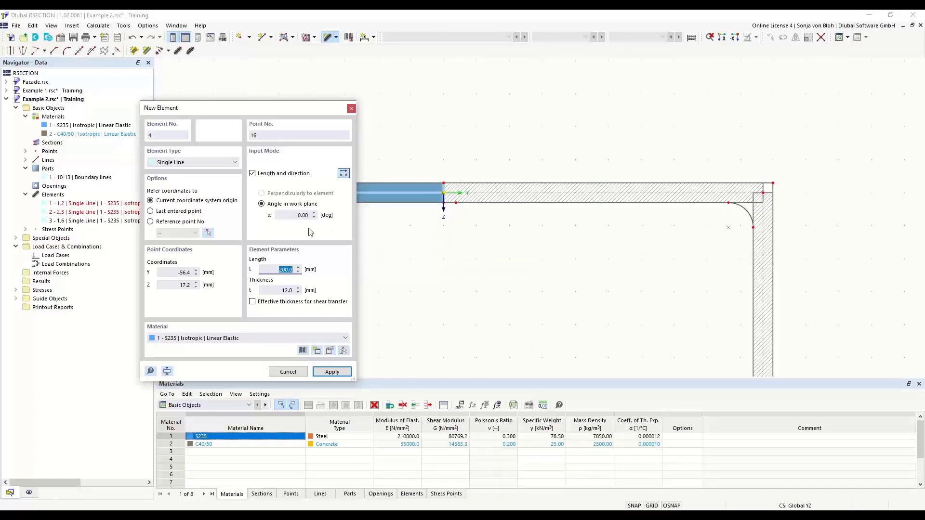
Add a vertical S235 single-line element at 90°, 400 mm long and 10 mm thick, running downward from the origin, and end element input.
left_click(281, 216)
double_click(282, 215)
type("90")
key("Tab")
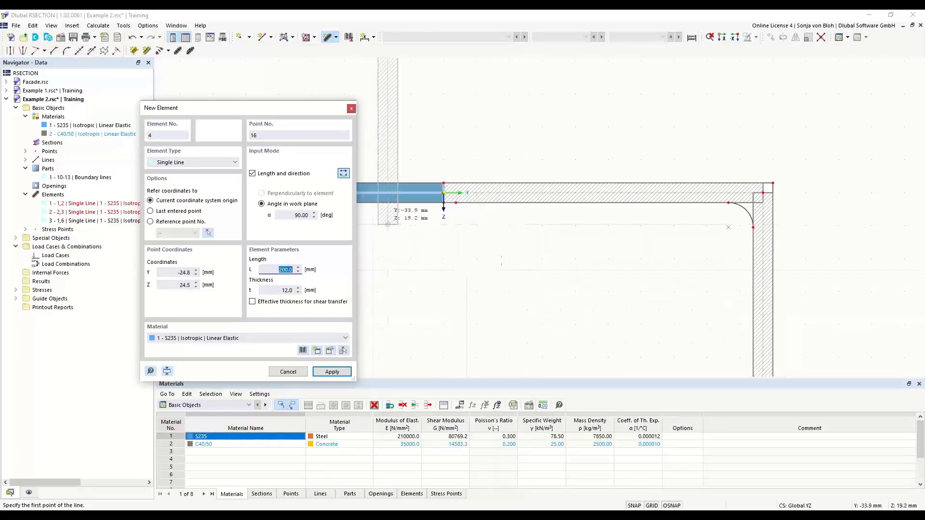
left_click(344, 175)
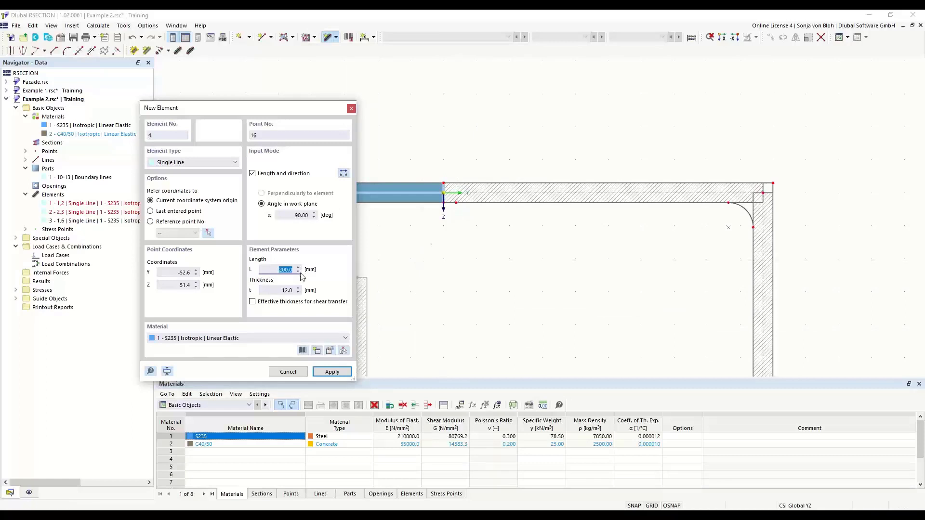
type("400")
left_click(277, 290)
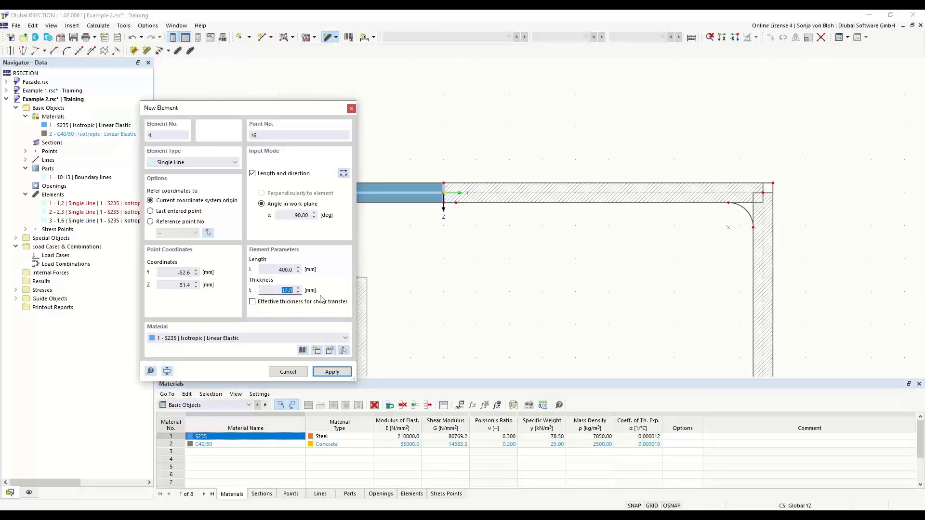
type("10")
key("Tab")
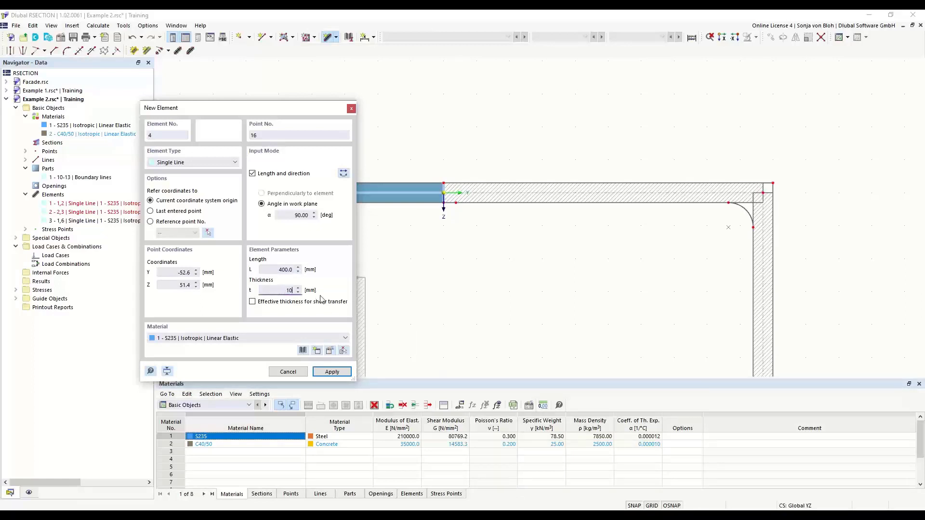
scroll(413, 224, "up", 2)
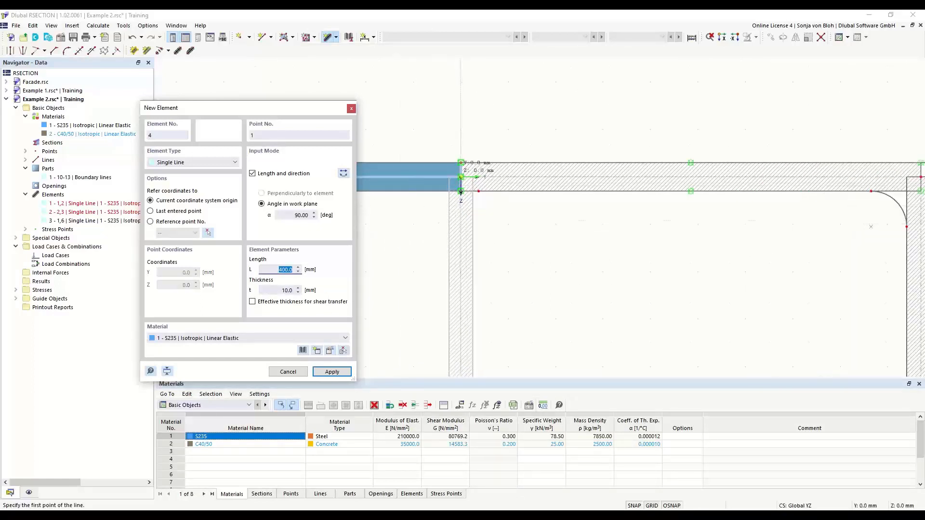
left_click(461, 191)
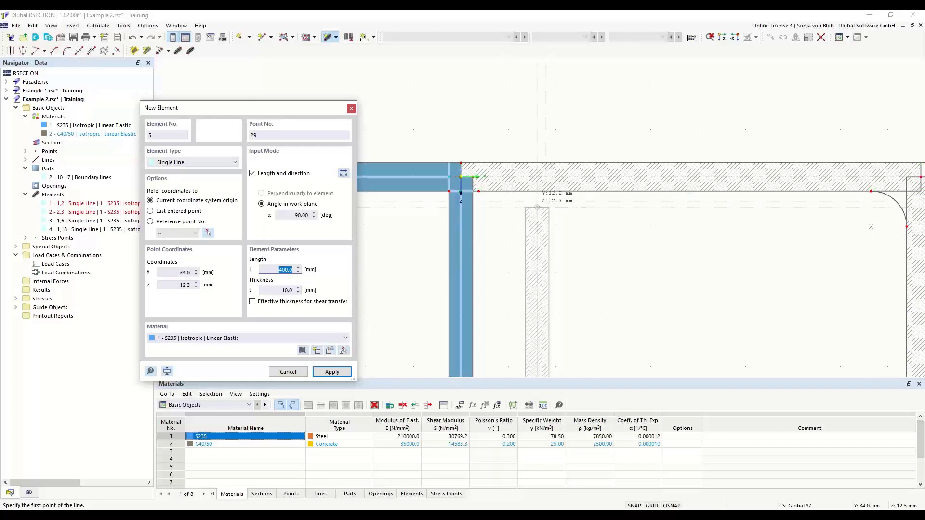
key("Escape")
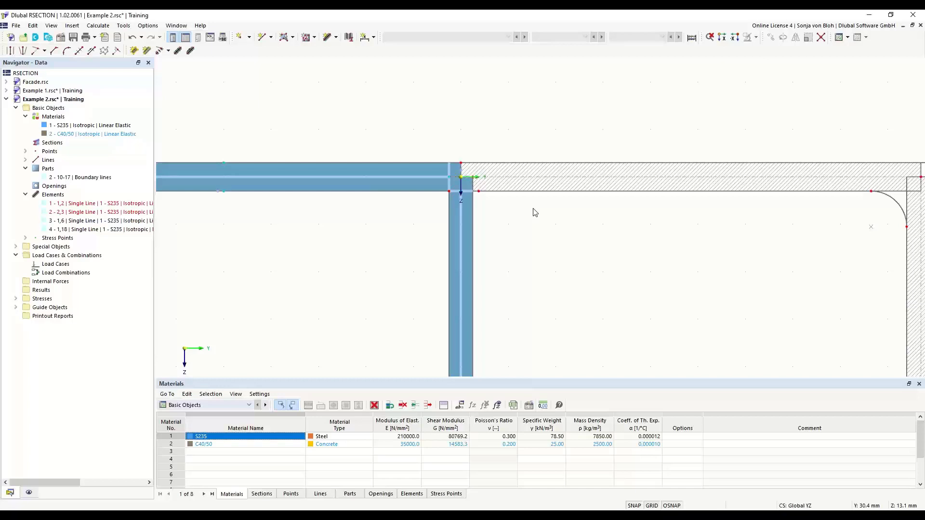
Delete the short vertical boundary line at the origin that closes off the end of the angle section's horizontal leg.
scroll(455, 178, "up", 5)
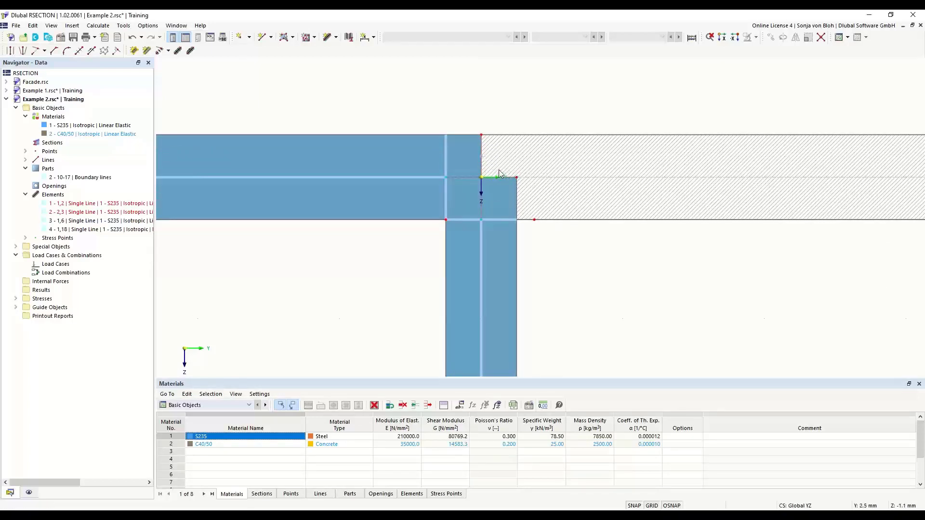
left_click(482, 155)
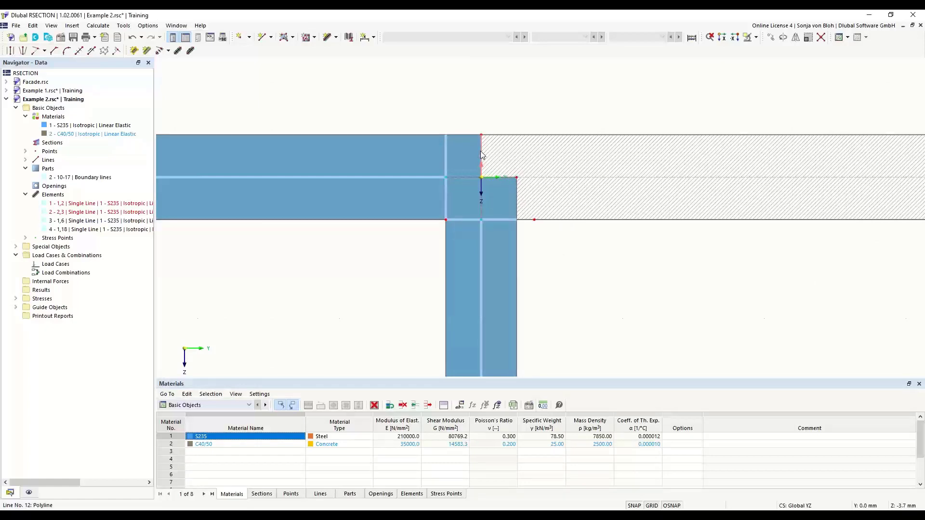
key("Delete")
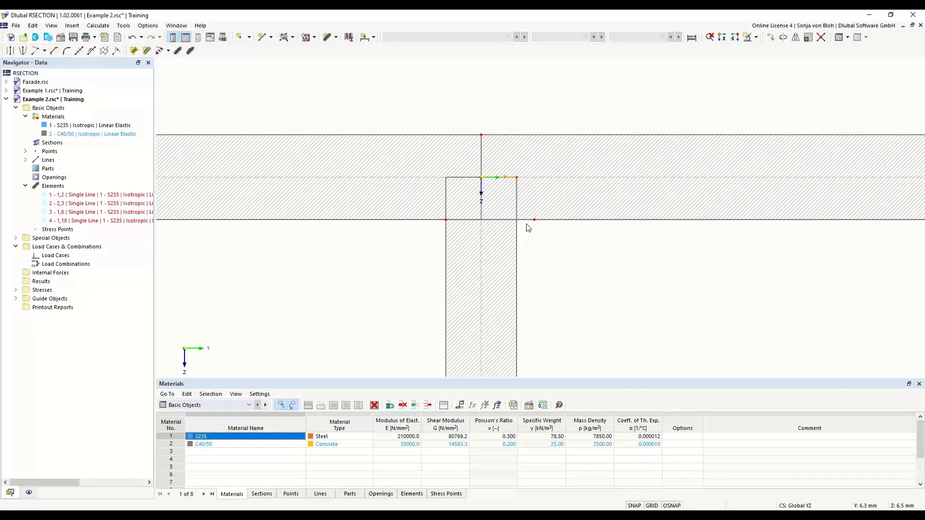
Configure the Create Angled Corner tool with the Edge and Angle type, an edge length of 6*sqrt(2) mm and an angle of 45°.
scroll(528, 228, "down", 3)
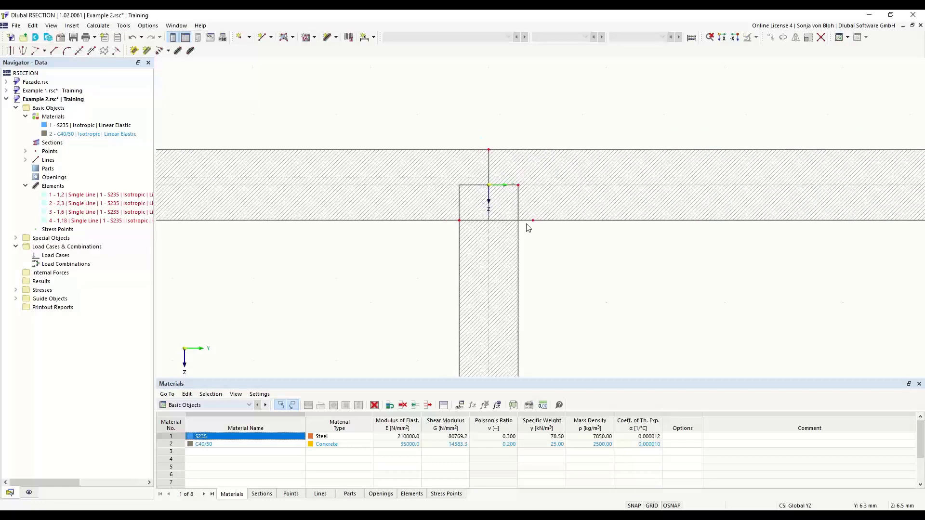
scroll(535, 295, "down", 2)
middle_click_drag(458, 313, 409, 208)
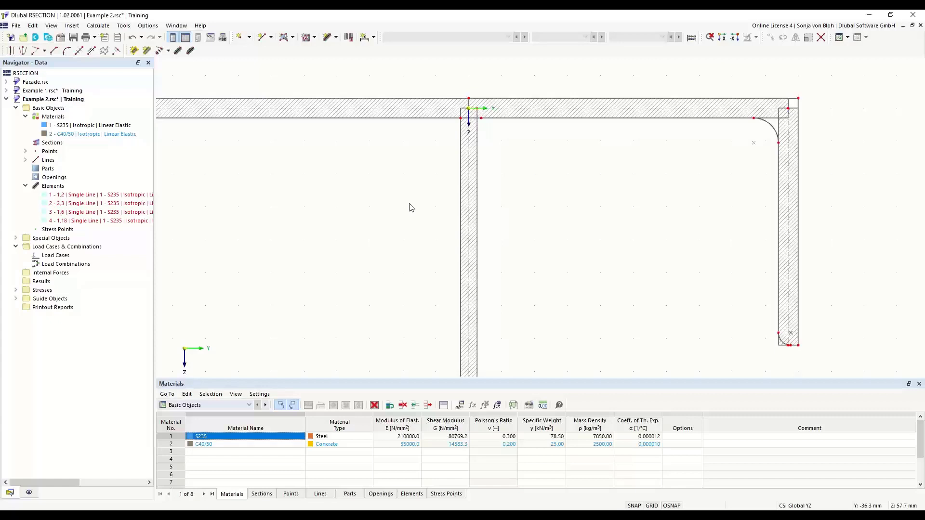
left_click(53, 53)
left_click_drag(121, 73, 265, 179)
left_click(354, 207)
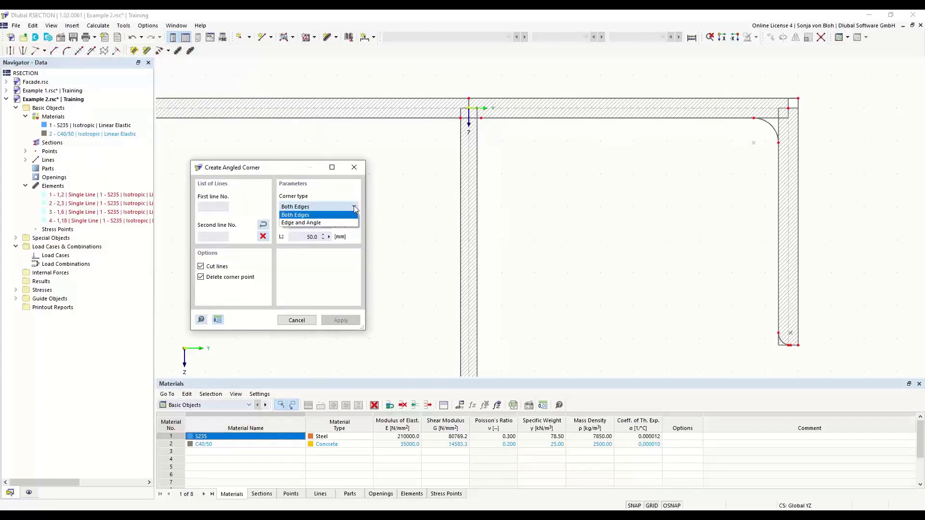
left_click(335, 223)
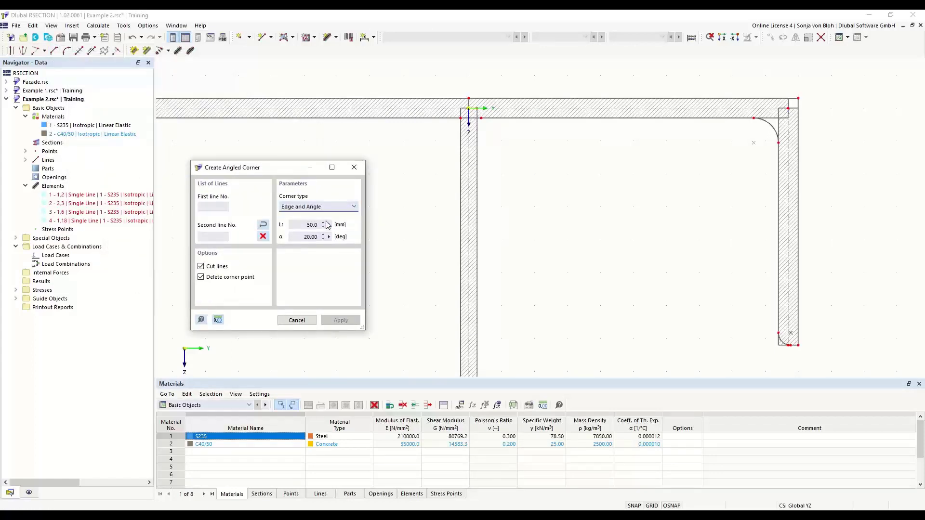
left_click_drag(305, 225, 340, 226)
type("6*sqrt(2)")
key("Tab")
type("45")
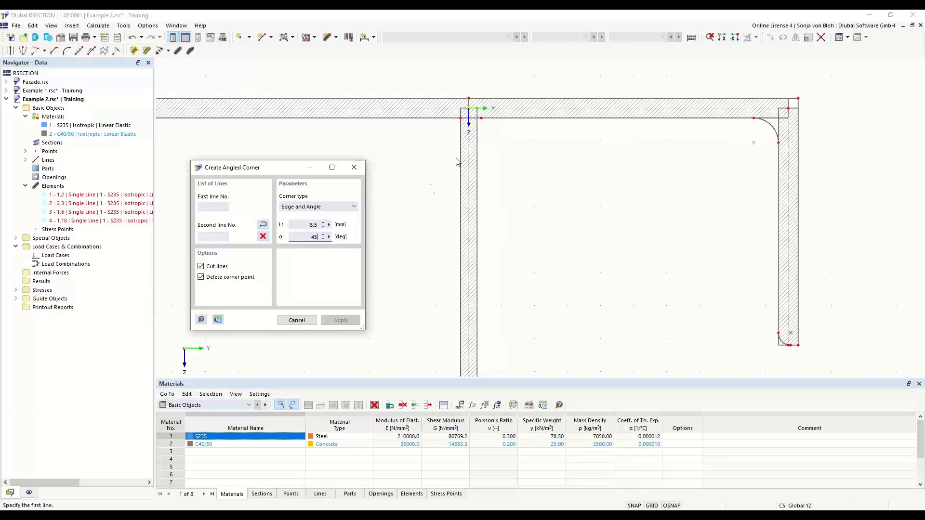
Create angled corners on both sides of the vertical web where it meets the underside of the horizontal flange.
left_click(494, 117)
left_click(479, 155)
left_click(436, 117)
left_click(461, 165)
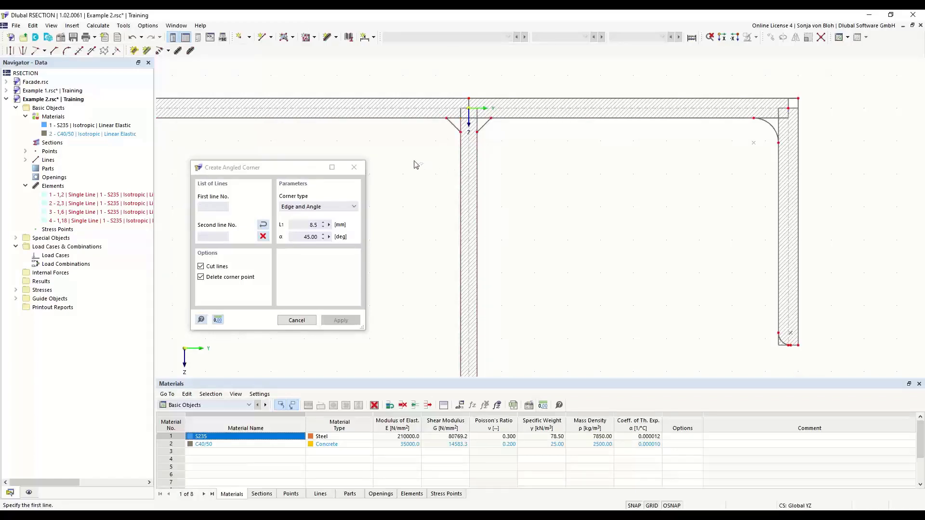
key("Escape")
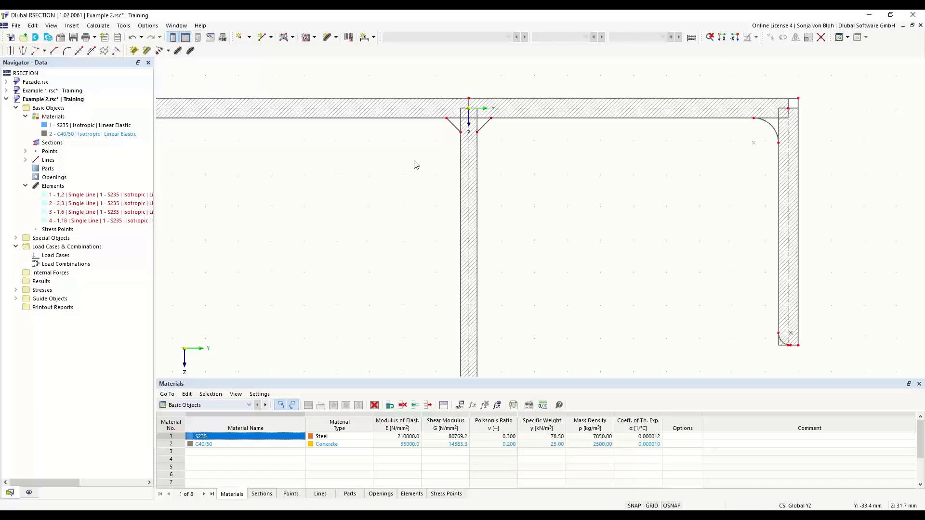
Create an S235 part by selecting the closed outer boundary of the whole section.
left_click(291, 39)
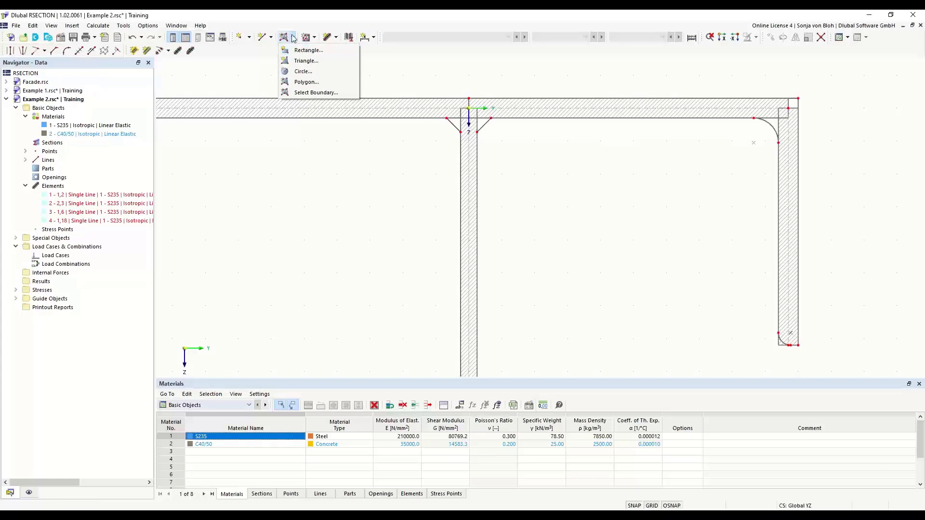
left_click(305, 92)
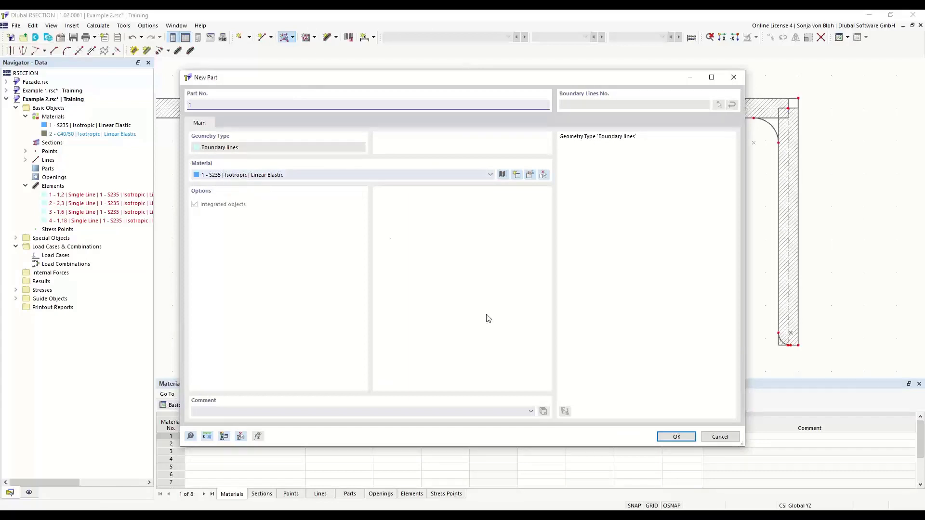
left_click(682, 436)
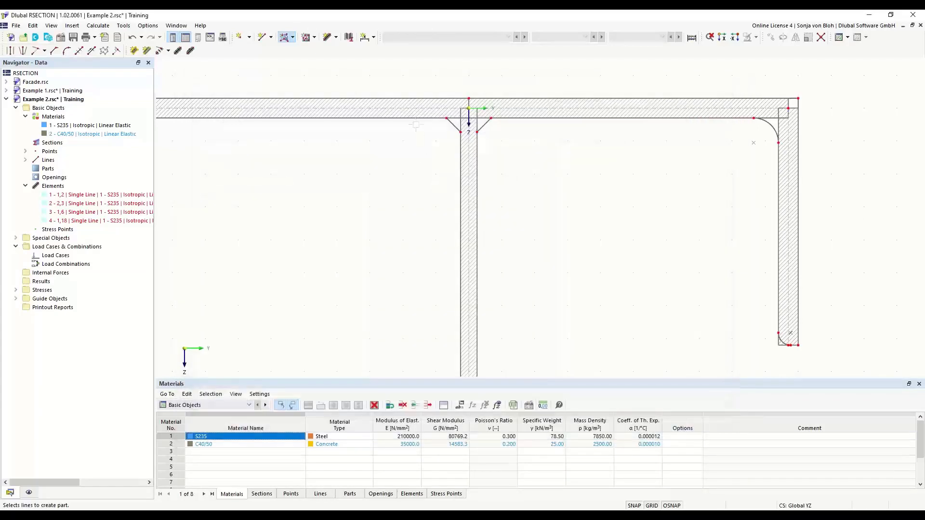
left_click(419, 101)
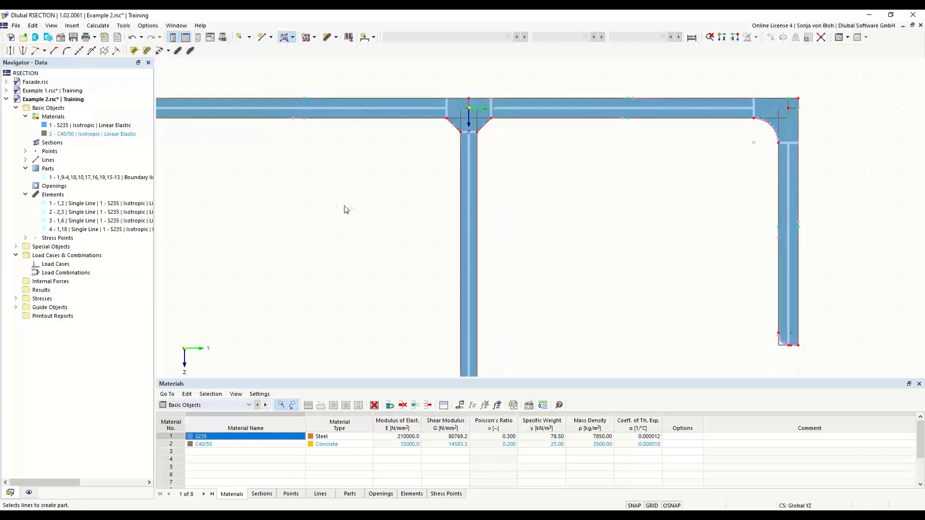
scroll(355, 171, "down", 3)
middle_click_drag(335, 245, 328, 197)
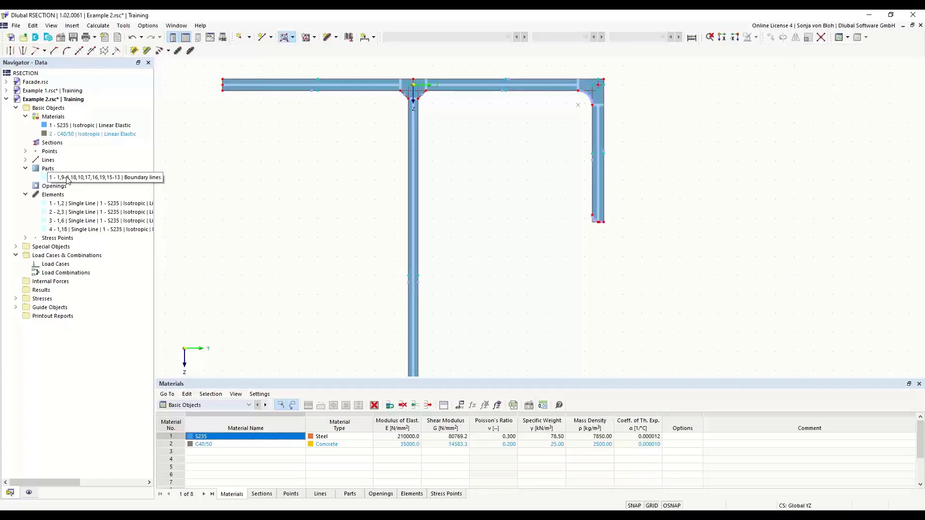
Create two permanent load cases, LC1 named N and LC2 named M.
right_click(56, 264)
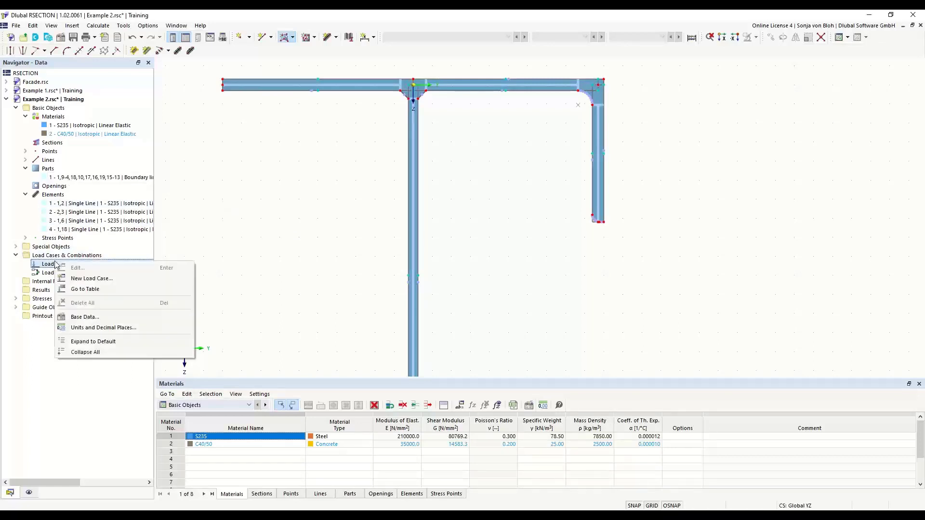
left_click(92, 279)
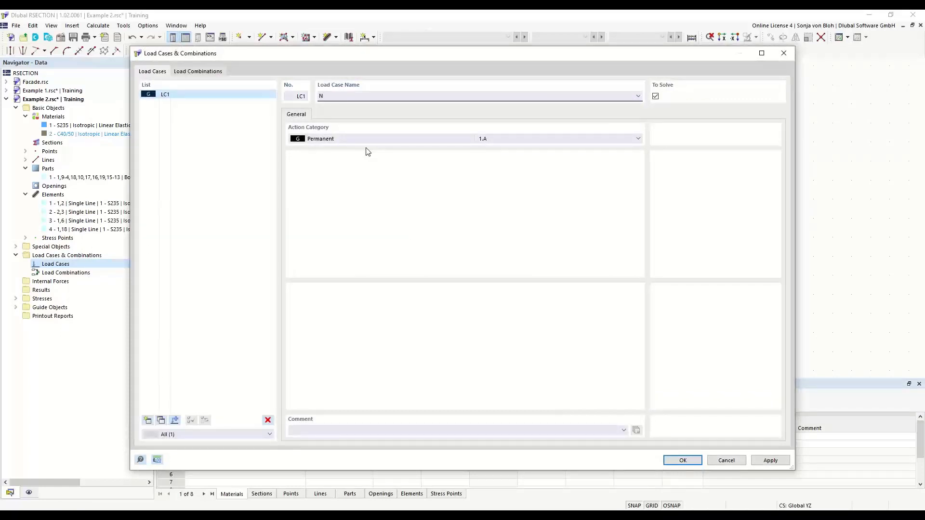
left_click(147, 420)
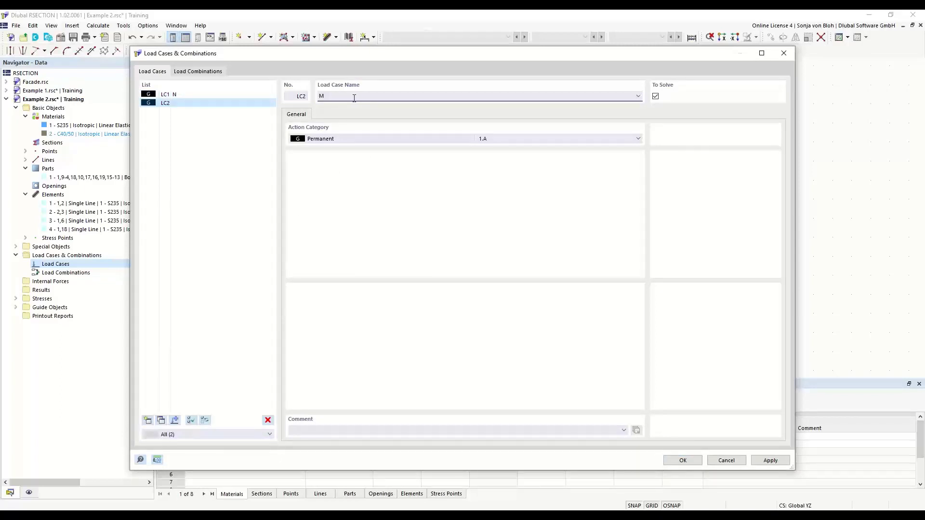
Create a load combination containing both load cases with factor 1.00 and give it the custom name N + M.
left_click(203, 72)
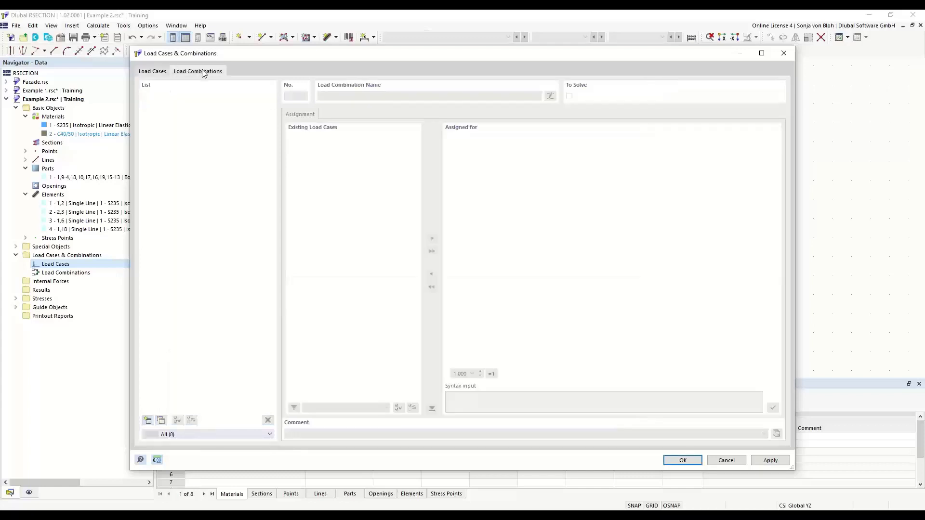
left_click(147, 420)
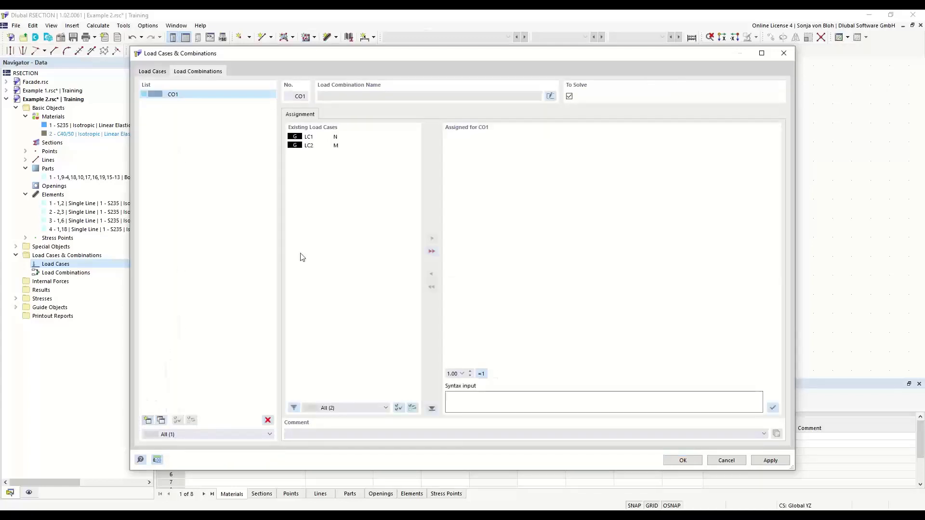
left_click(432, 251)
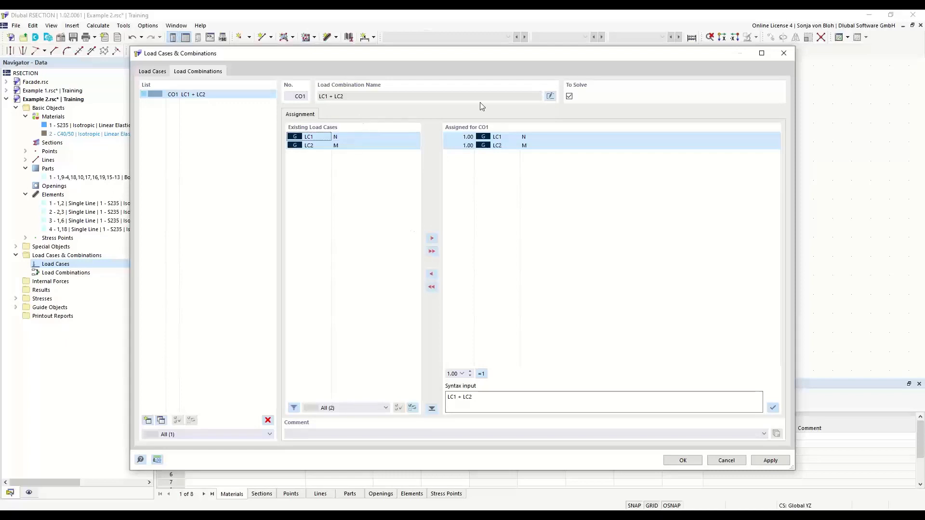
left_click(549, 96)
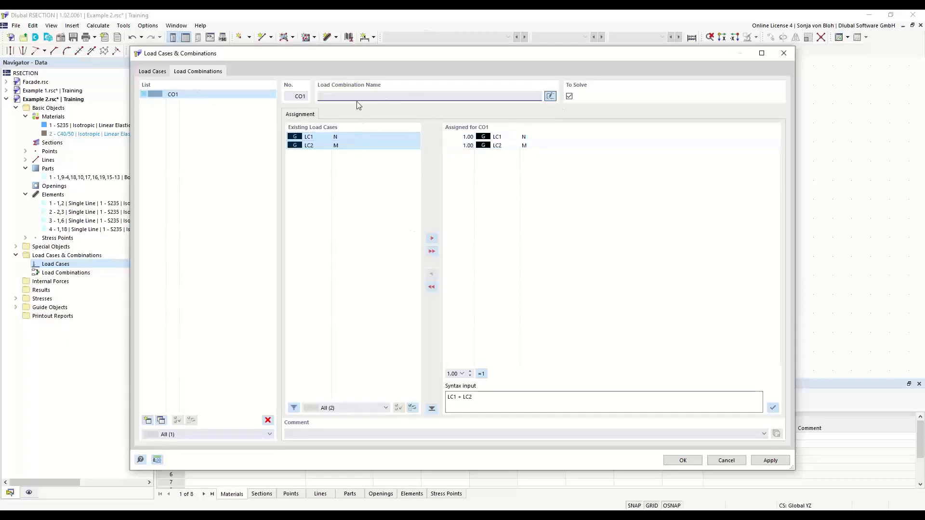
type("N + M")
left_click(681, 463)
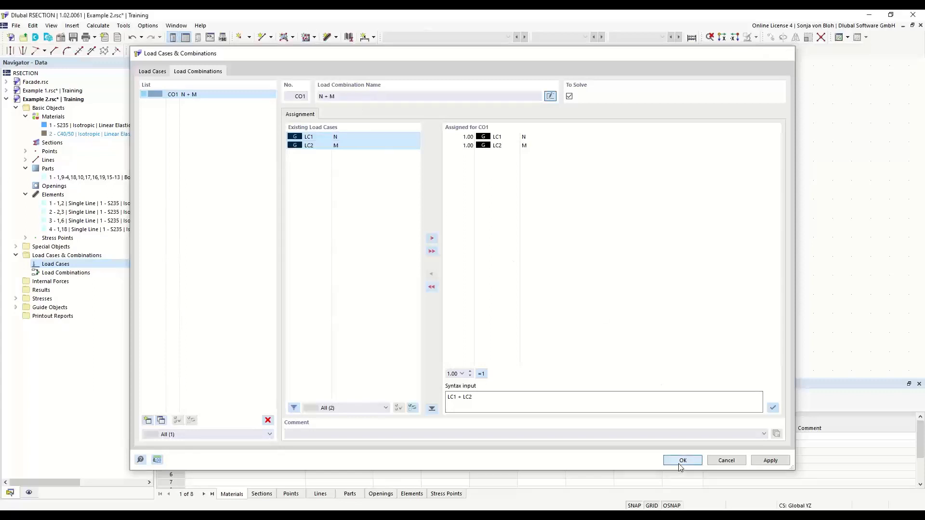
Add internal forces for load case LC1 with an axial force N of -50 kN.
left_click(16, 281)
left_click(25, 290)
left_click(75, 299)
double_click(74, 300)
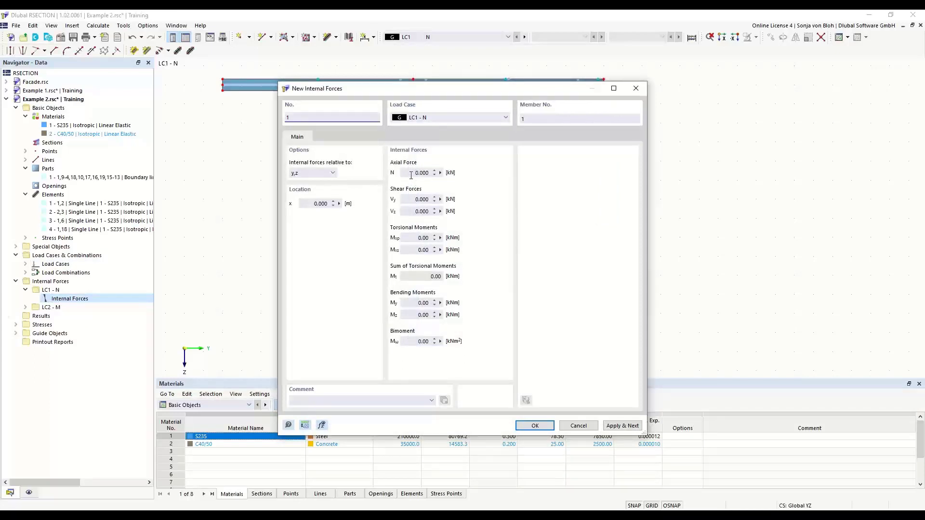
left_click(411, 173)
type("-50")
left_click(609, 427)
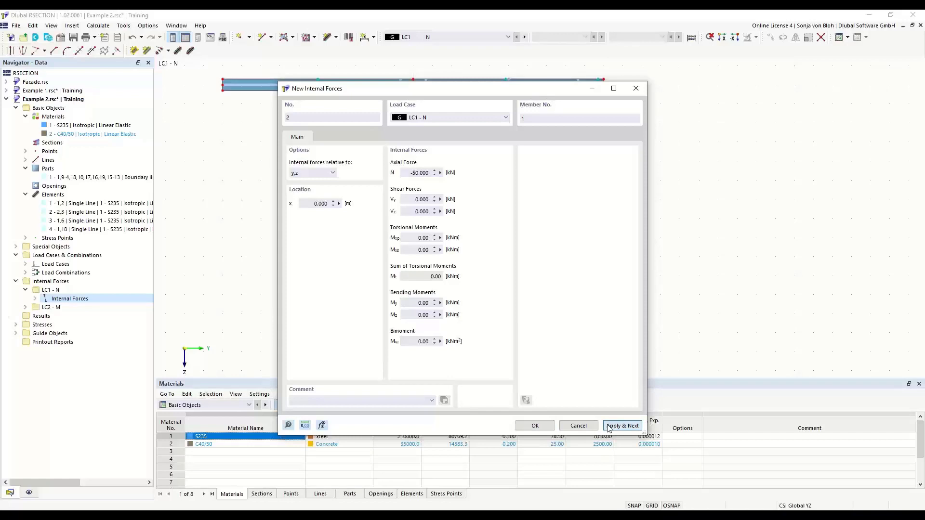
Add internal forces for load case LC2 with an axial force of 0 kN and a bending moment My of 20 kNm.
left_click(506, 117)
left_click(449, 133)
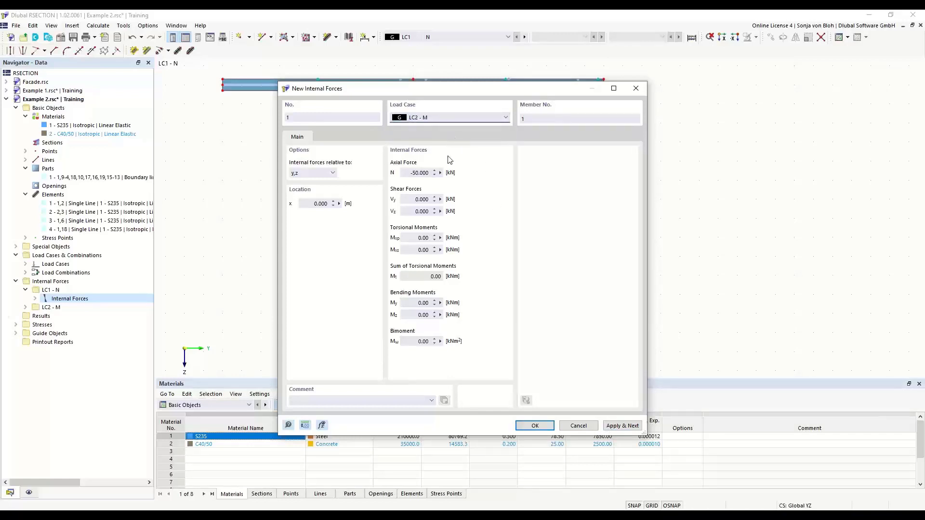
double_click(404, 172)
type("0")
double_click(411, 302)
type("20")
left_click(536, 428)
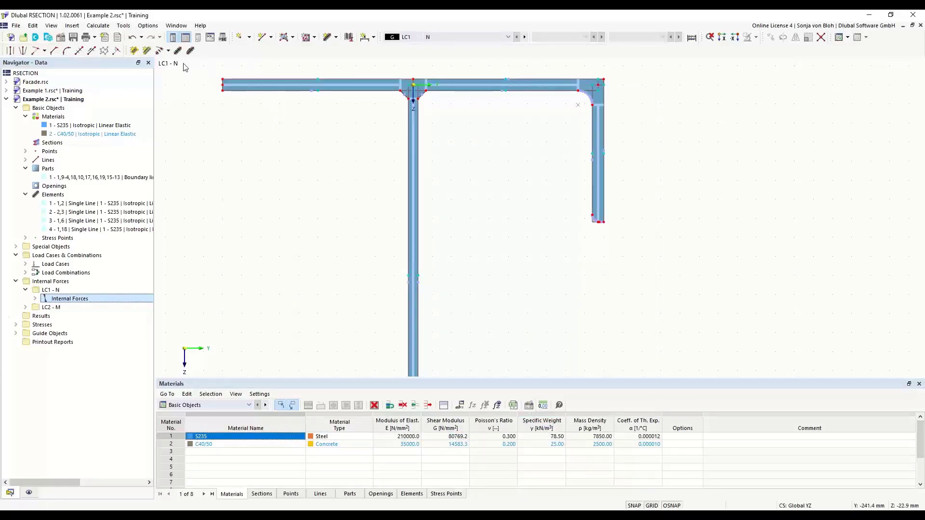
Run the calculation of the section and bring the whole section into view.
left_click(99, 26)
left_click(126, 49)
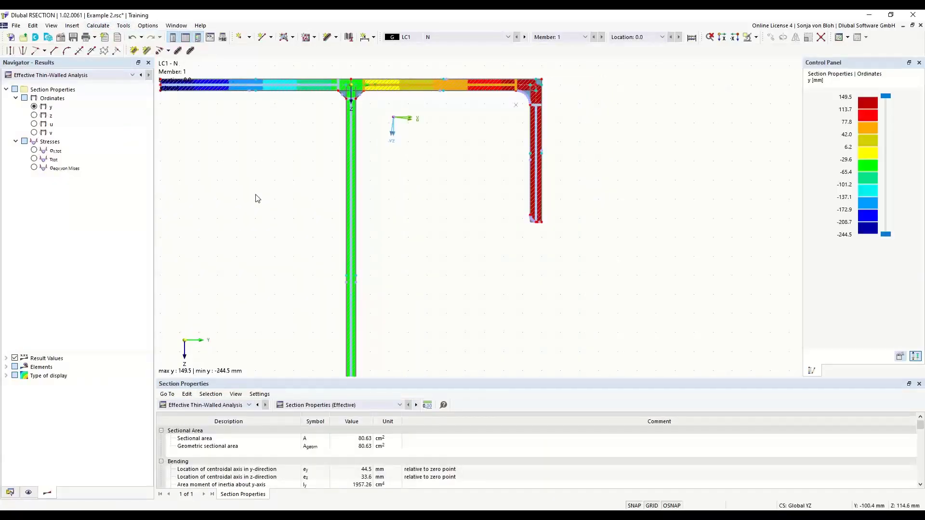
scroll(361, 151, "down", 3)
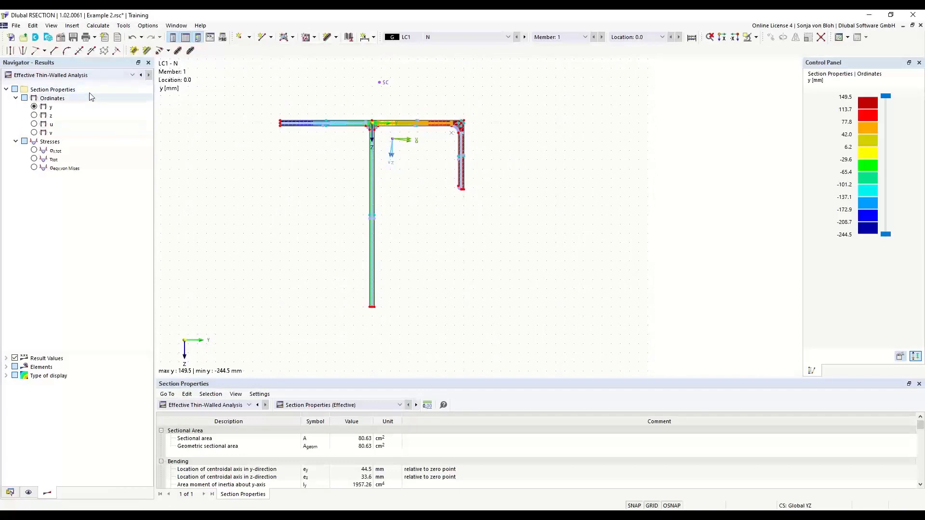
Set the result display type to Off and show the total normal stress σx,tot for load case LC1.
left_click(5, 375)
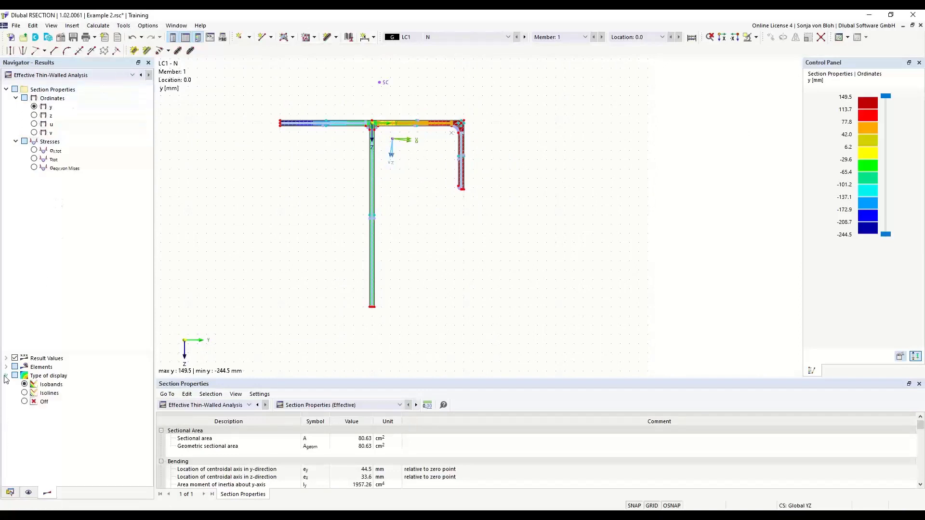
left_click(25, 402)
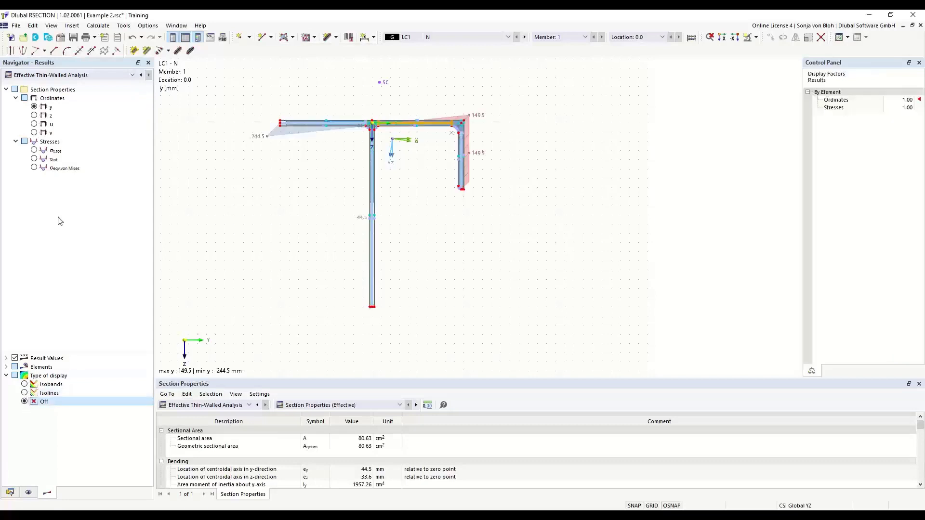
left_click(34, 150)
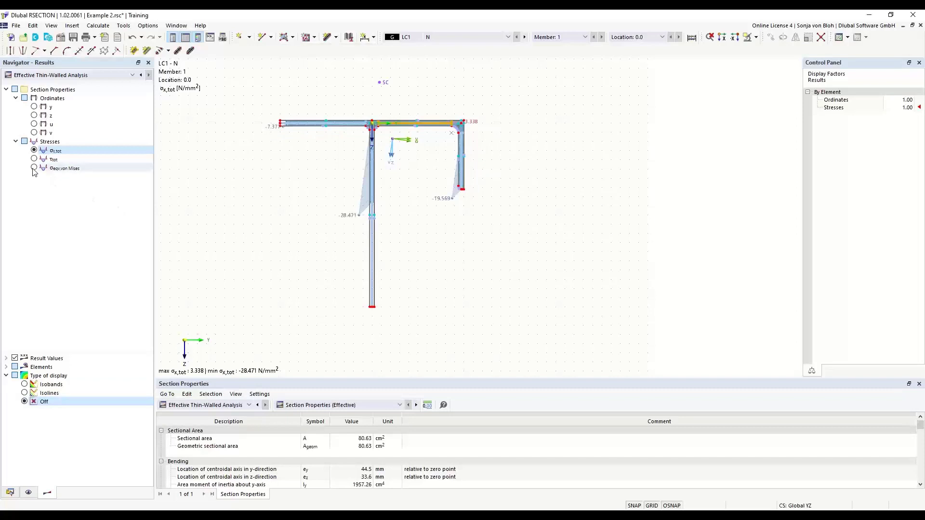
scroll(268, 165, "up", 3)
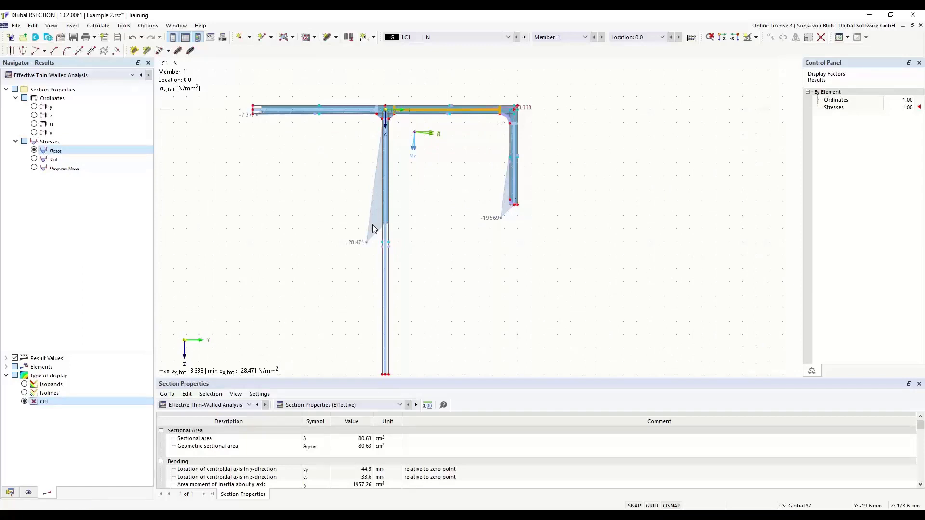
Enlarge the results table area and show the Section Classification acc. to EN 1993-1-1 results.
left_click_drag(333, 380, 336, 285)
left_click(400, 312)
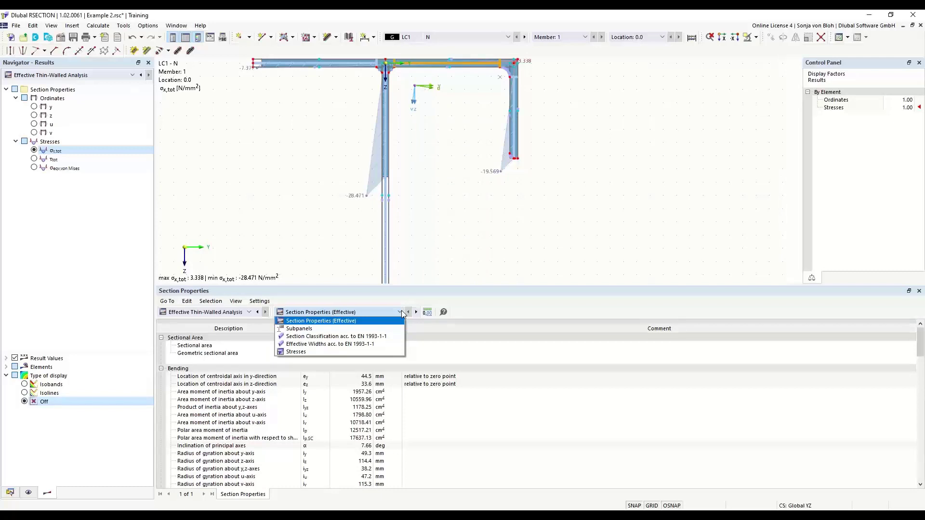
left_click(359, 337)
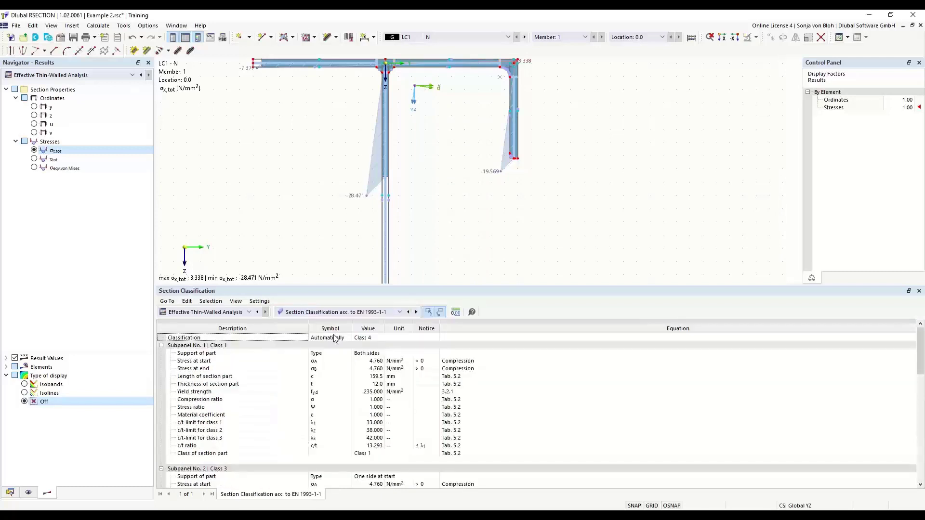
Show the Effective Widths acc. to EN 1993-1-1 results for the long vertical web's subpanel and shrink the results table area.
left_click(358, 338)
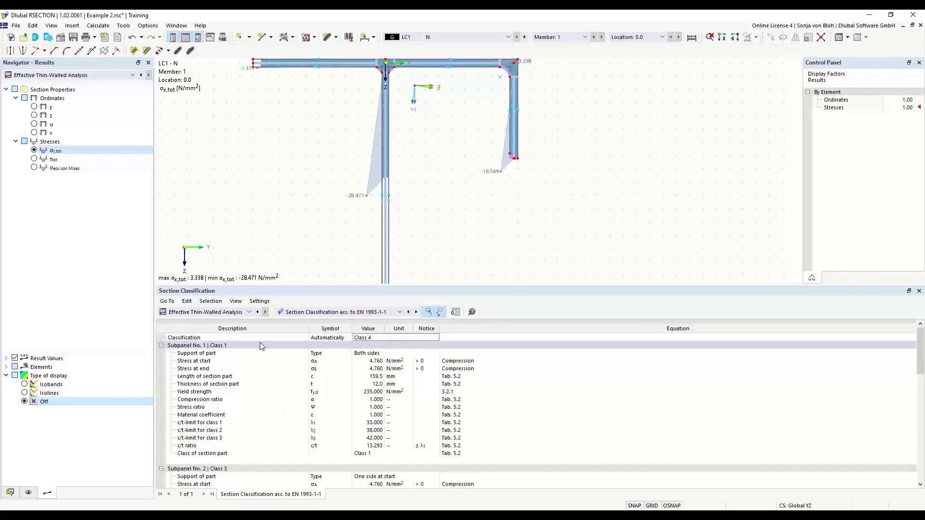
left_click(336, 312)
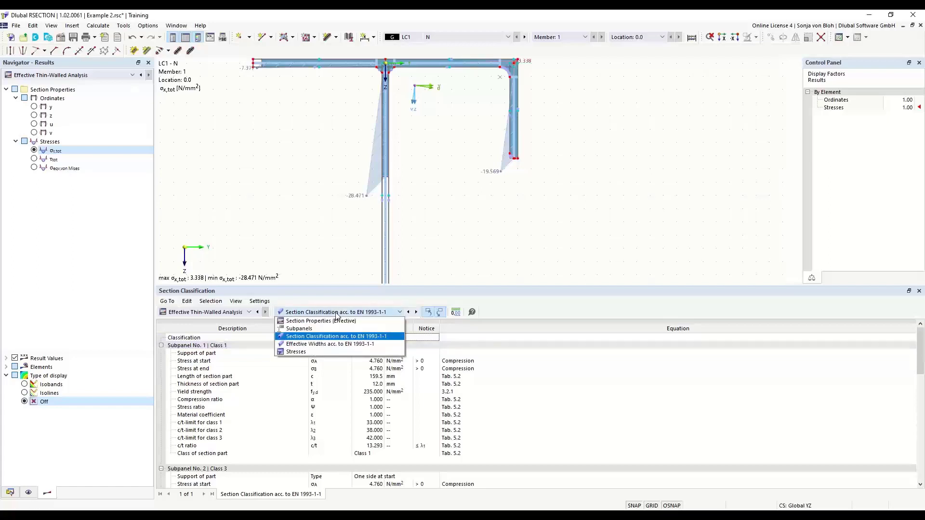
left_click(322, 344)
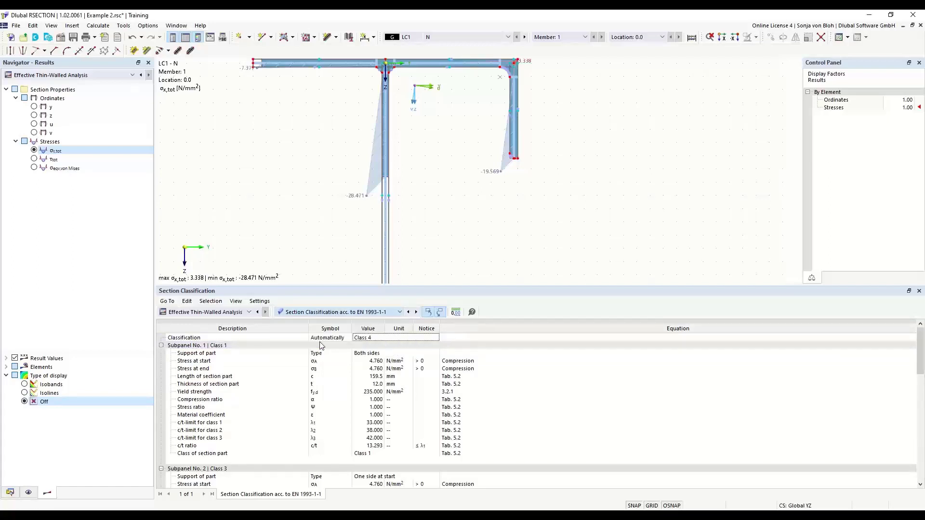
left_click(385, 246)
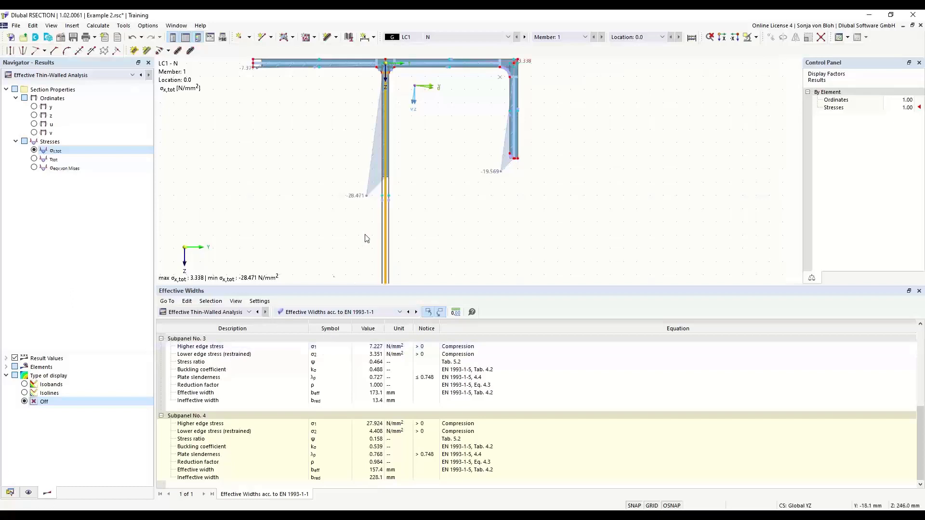
left_click_drag(328, 287, 347, 402)
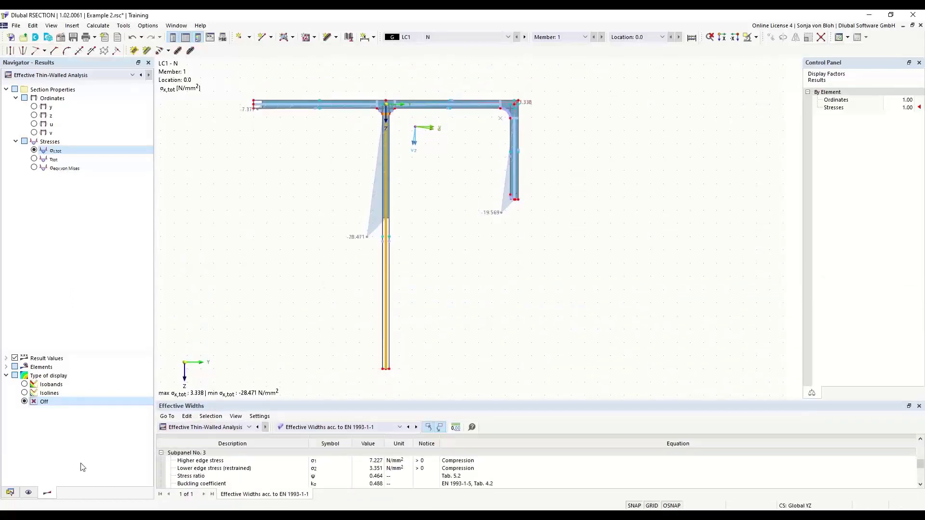
Create a new printout report for Example 2.
left_click(10, 492)
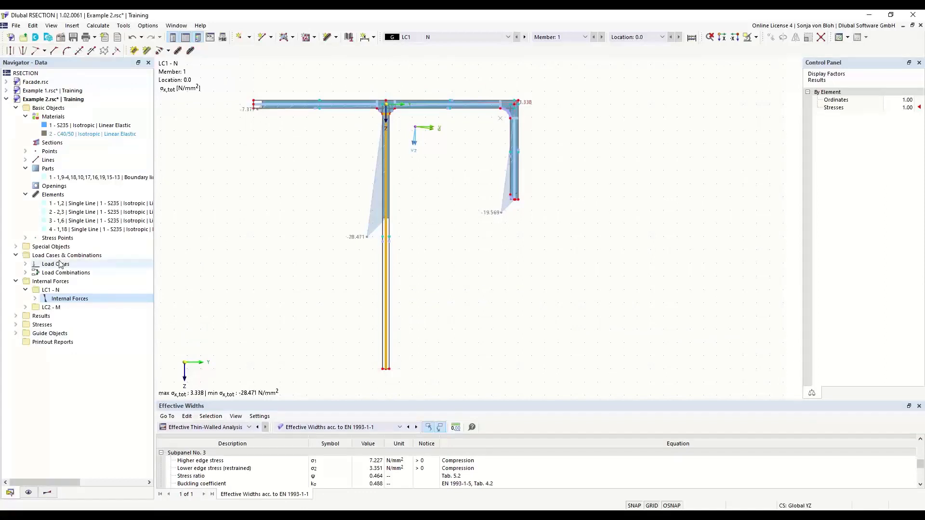
right_click(49, 342)
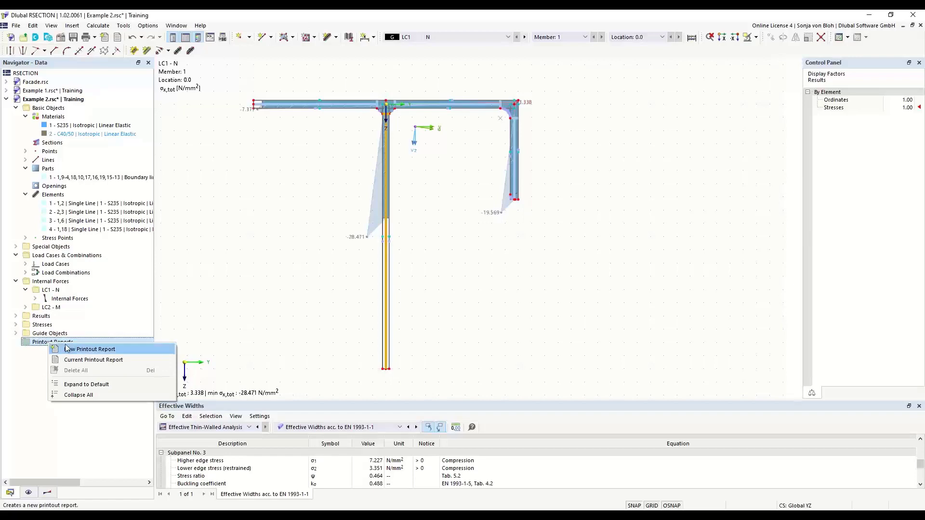
left_click(69, 348)
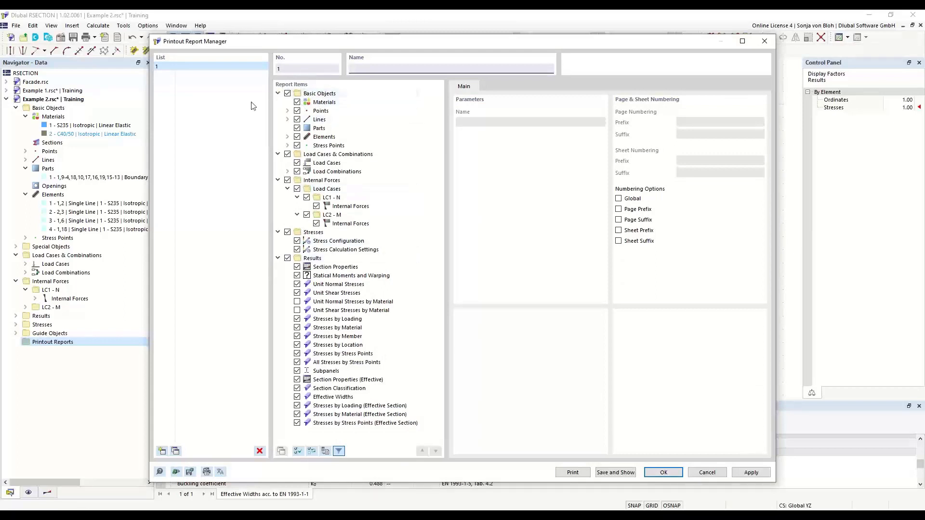
Exclude stresses by material, member, location and stress points, plus effective-section stresses by material and stress points, then save and show the report.
left_click(297, 328)
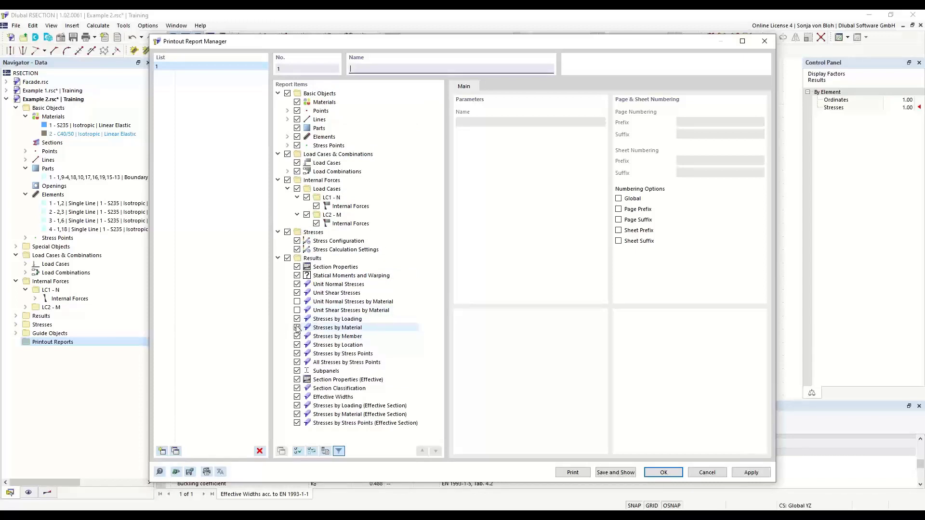
left_click(297, 337)
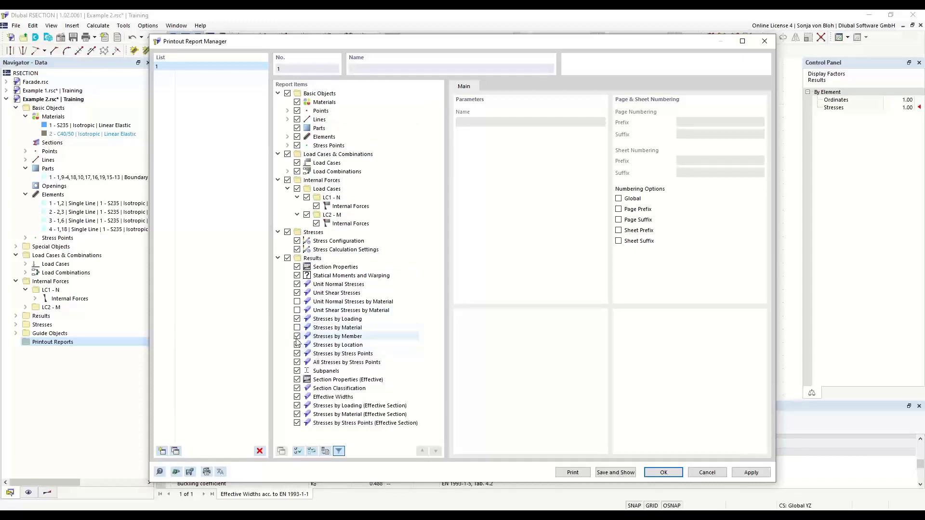
left_click(297, 345)
left_click(297, 354)
left_click(297, 363)
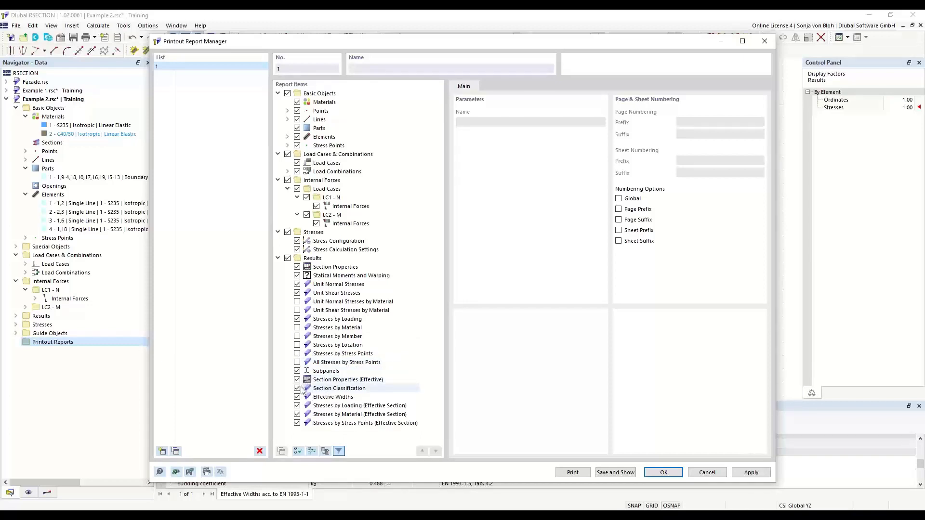
left_click(297, 415)
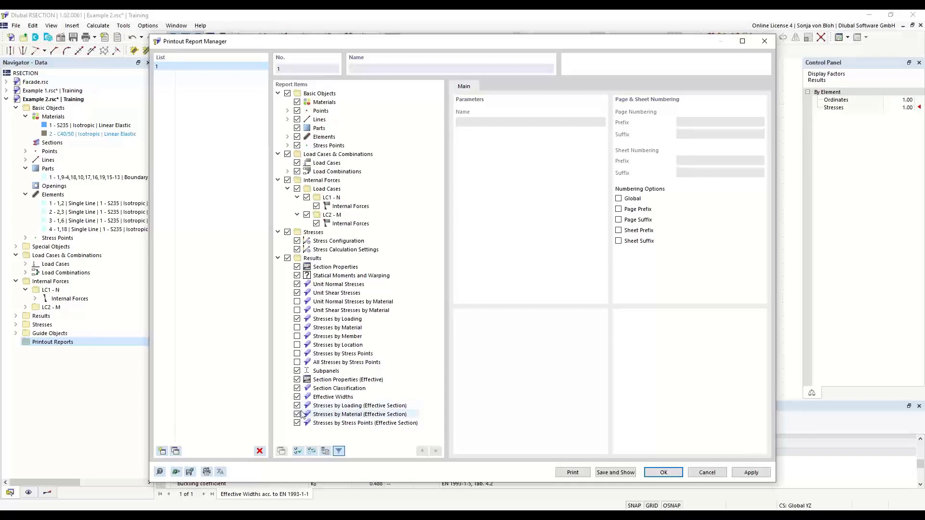
left_click(302, 423)
left_click(616, 473)
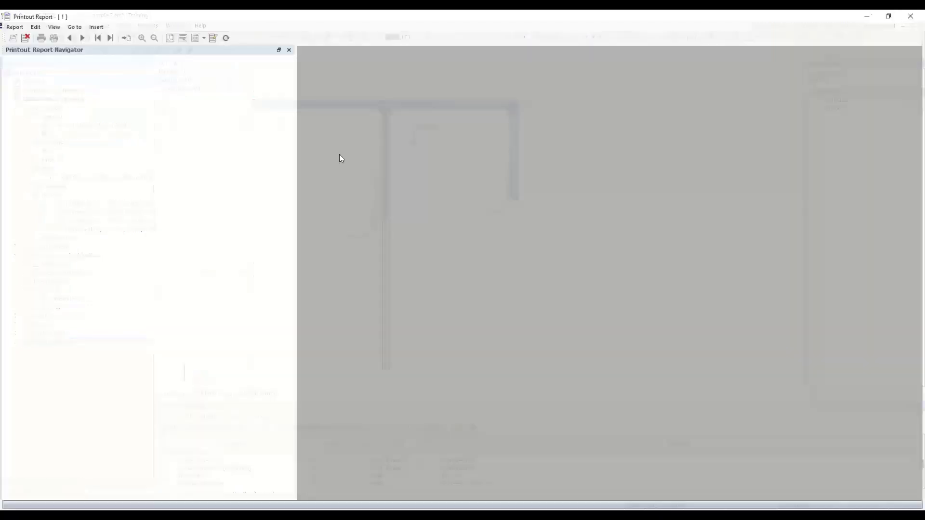
Look through the report's cover, contents and Basic Objects pages, and return to the section model.
scroll(340, 158, "down", 5)
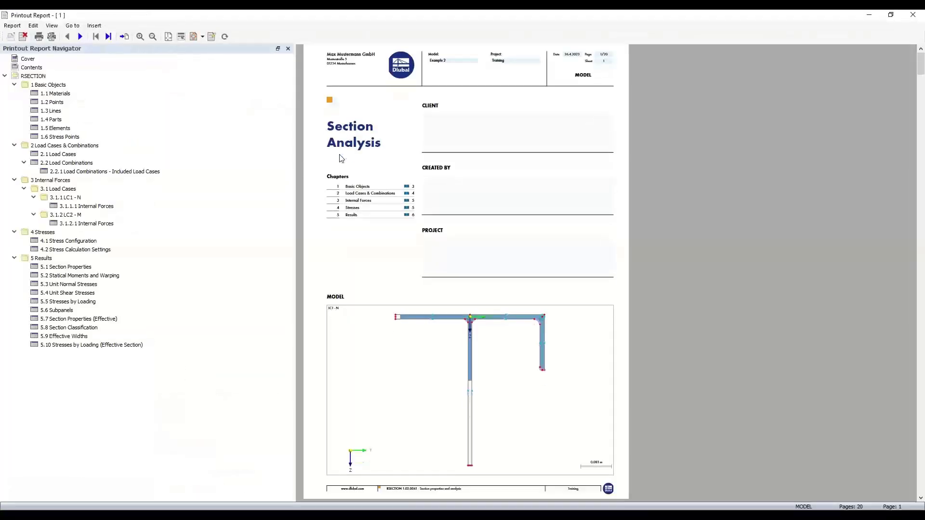
scroll(341, 158, "down", 6)
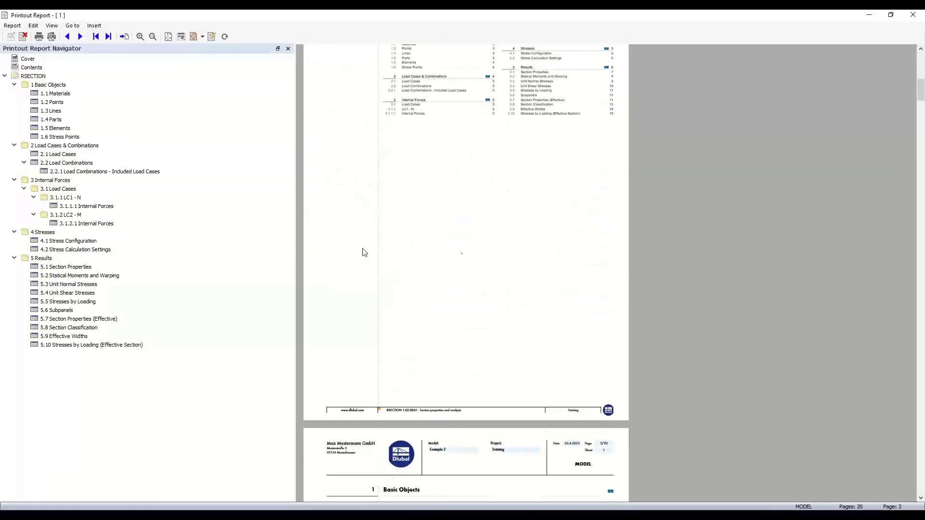
scroll(440, 293, "down", 3)
scroll(442, 295, "down", 2)
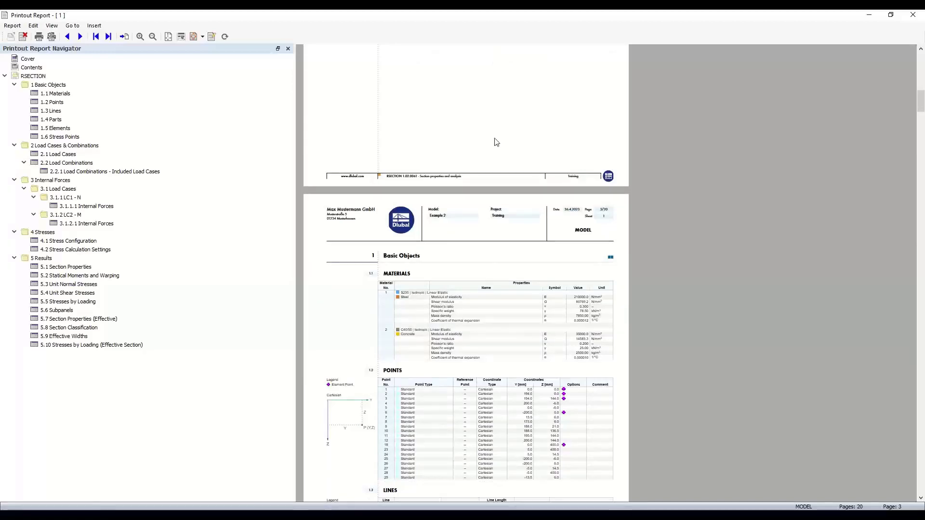
left_click(869, 15)
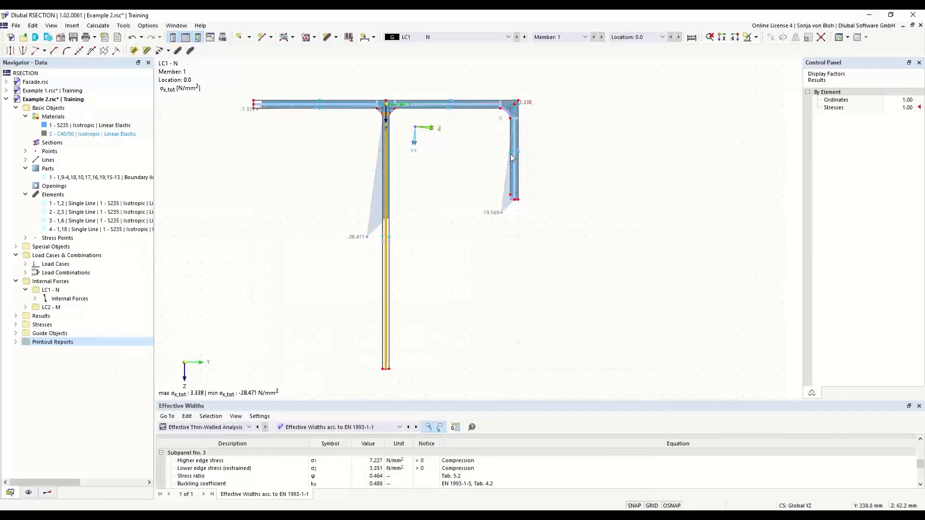
Clear the web selection and enable All Values and Tilting of Result Diagrams into Work Plane for the elements' stress diagrams.
left_click(95, 37)
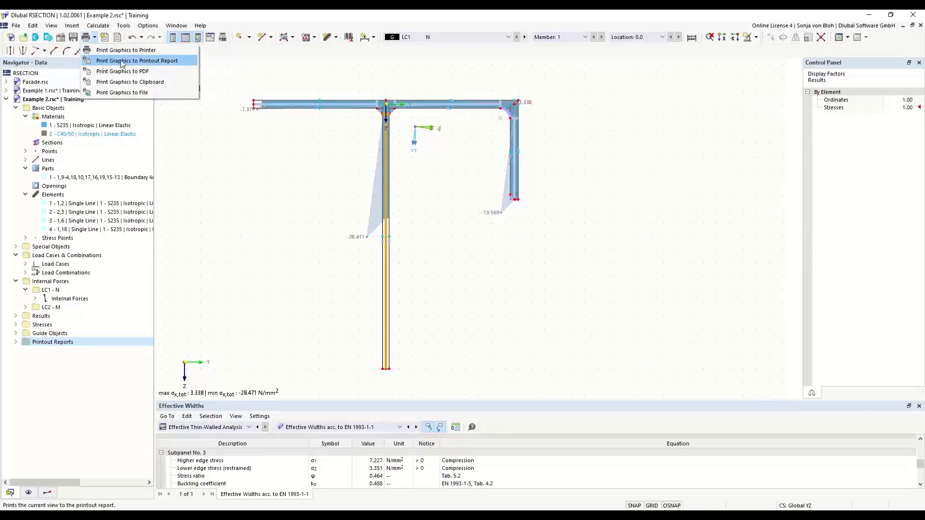
left_click(312, 188)
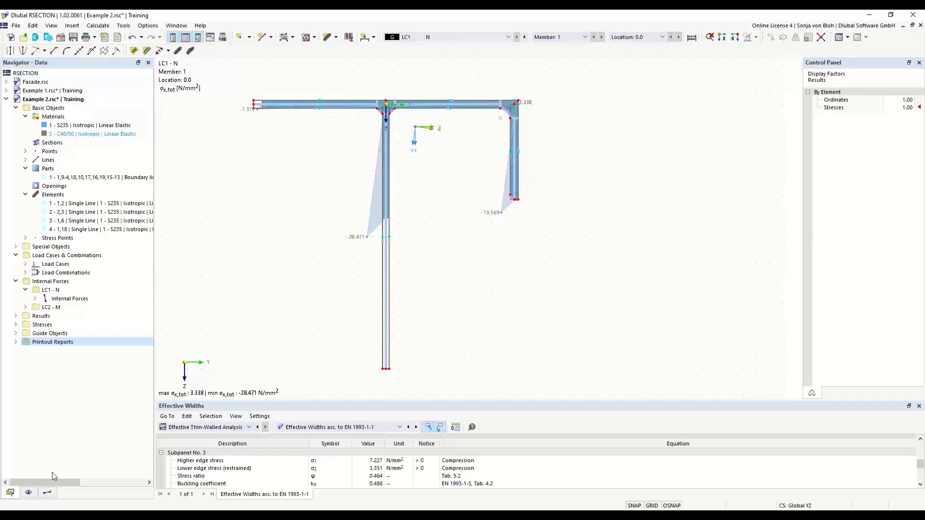
left_click(46, 493)
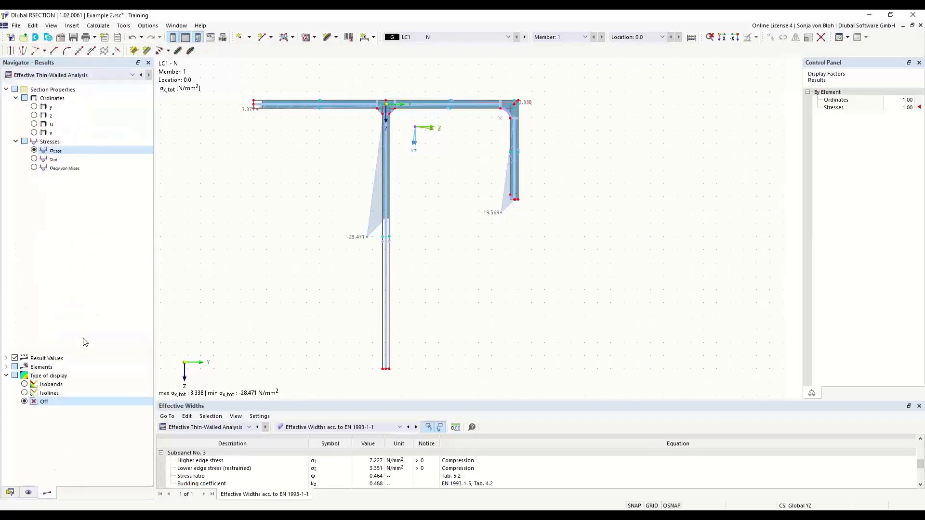
left_click(6, 367)
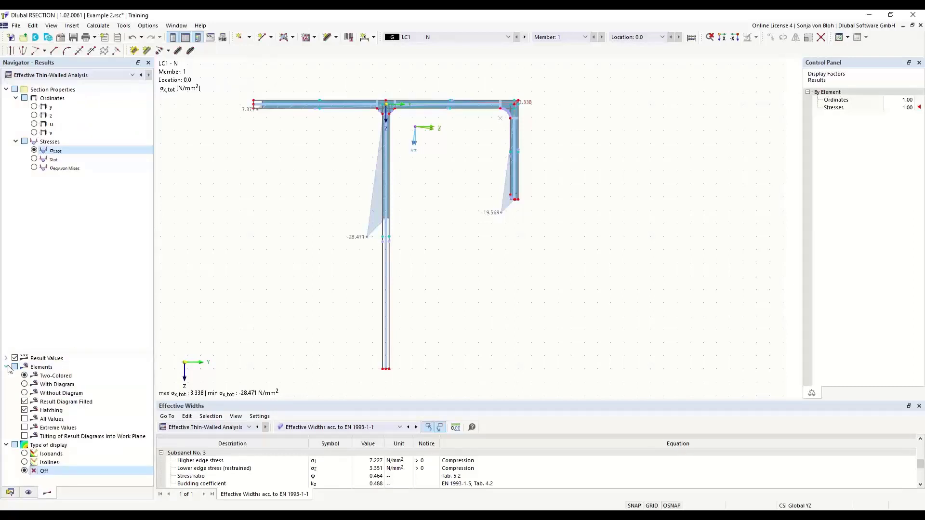
left_click(24, 419)
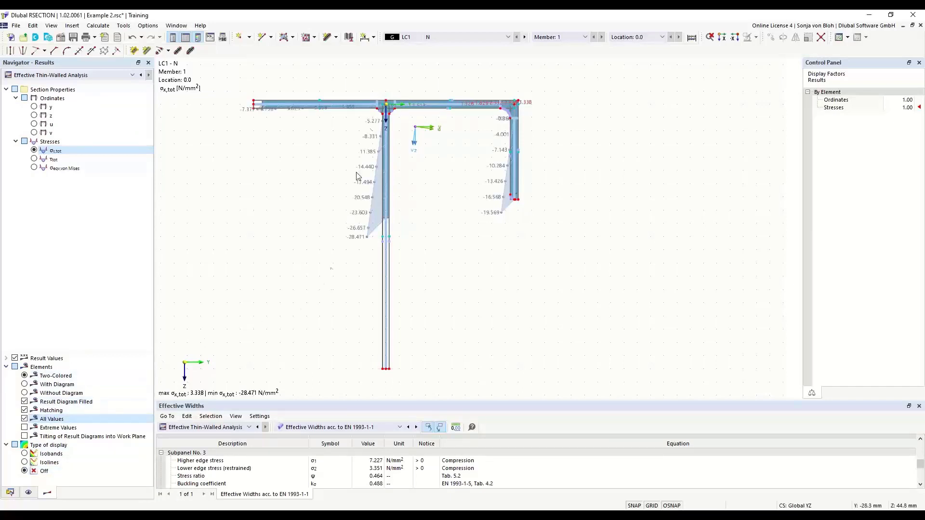
left_click(25, 436)
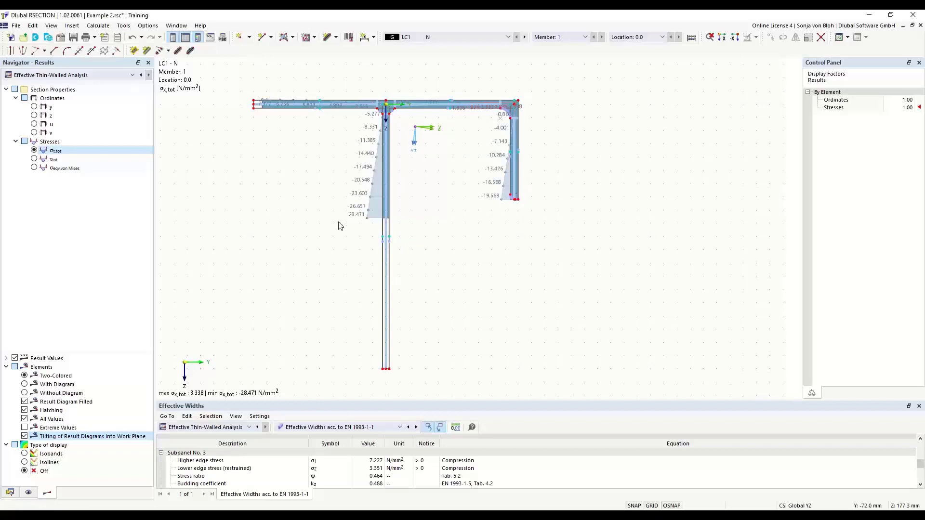
Send the LC1 σx,tot graphic to printout report 1 as a Window filling picture, save it and show its page in the report.
left_click(94, 37)
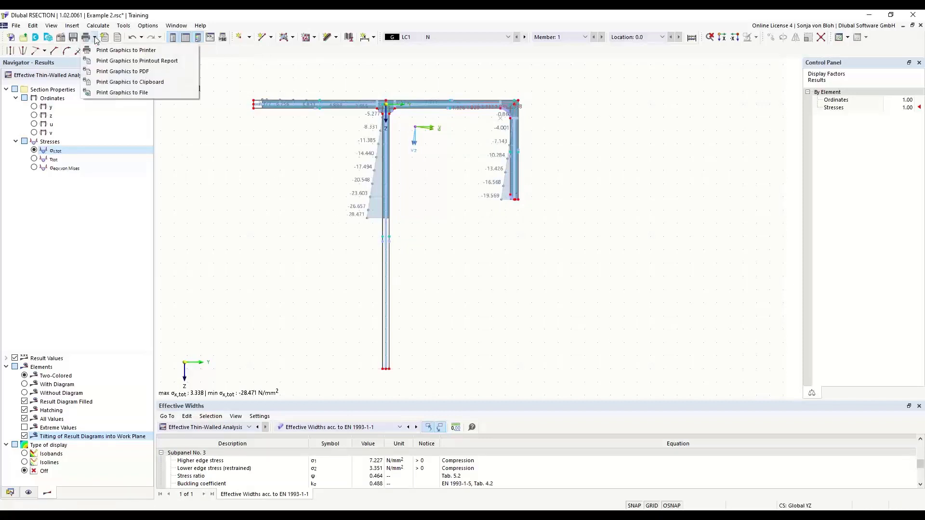
left_click(123, 62)
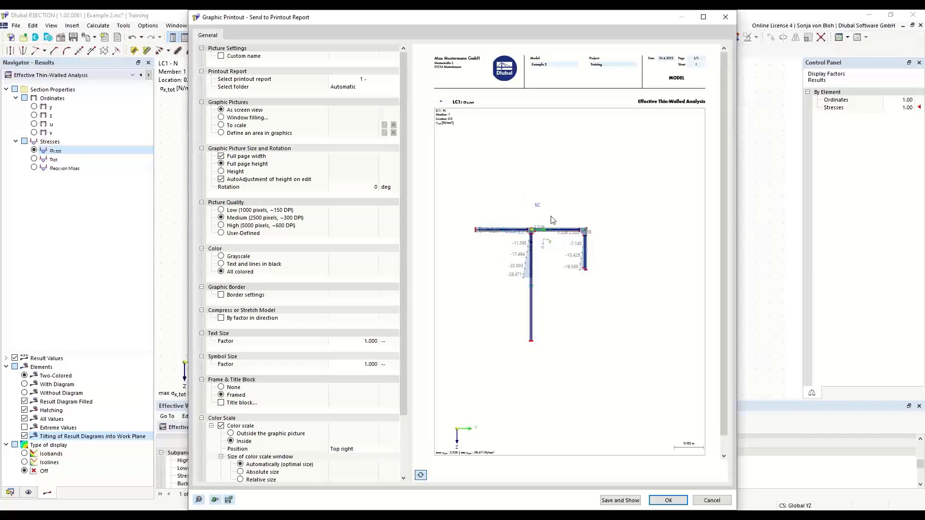
left_click(221, 120)
left_click(221, 118)
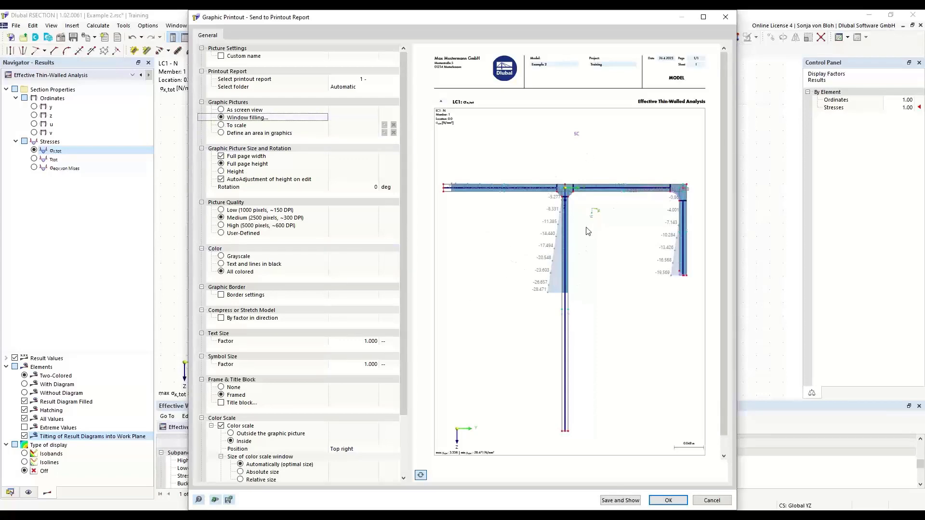
left_click(624, 501)
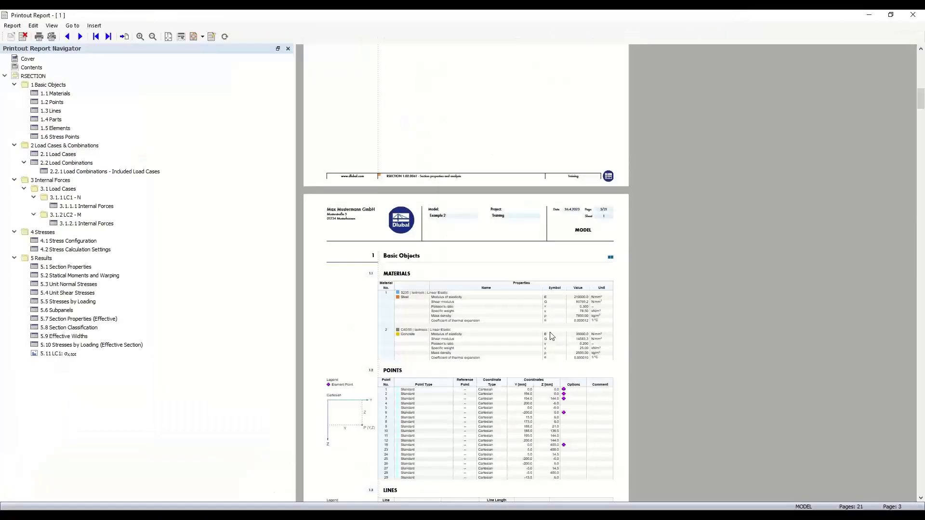
left_click(67, 354)
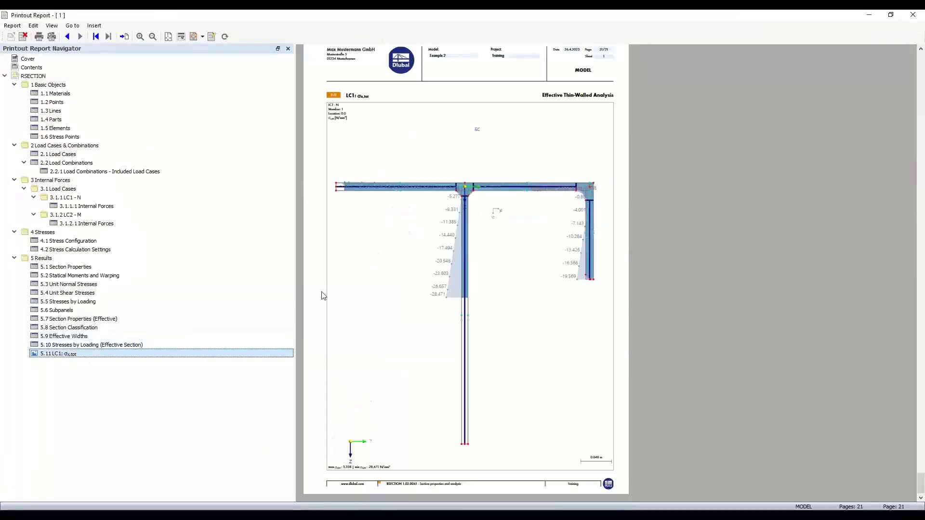
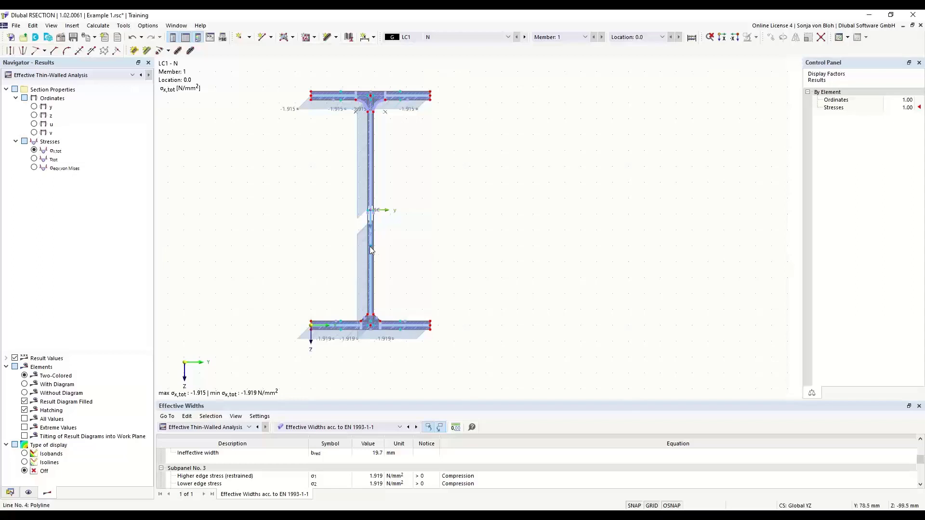
Show the effective thin-walled stresses by stress points, select the web's stress point, and examine its results in the temporarily enlarged table.
mouse_move(372, 248)
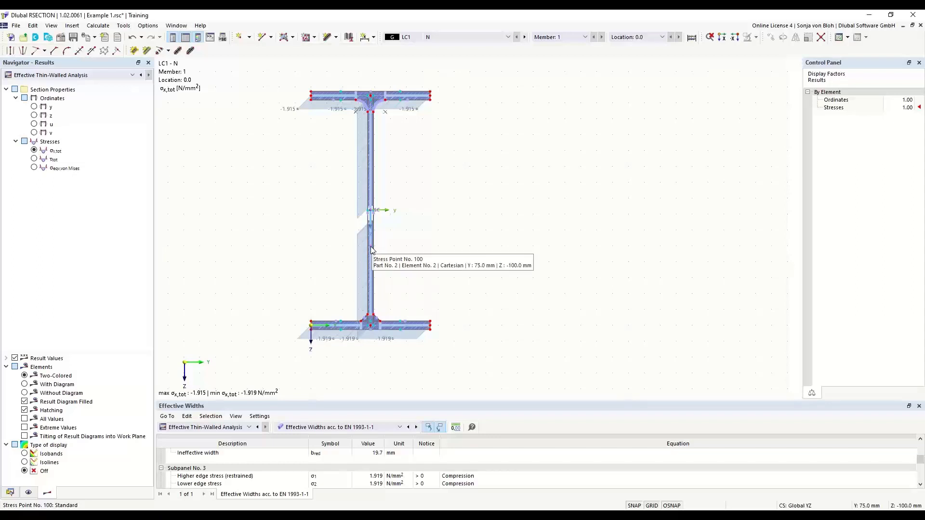
left_click(399, 427)
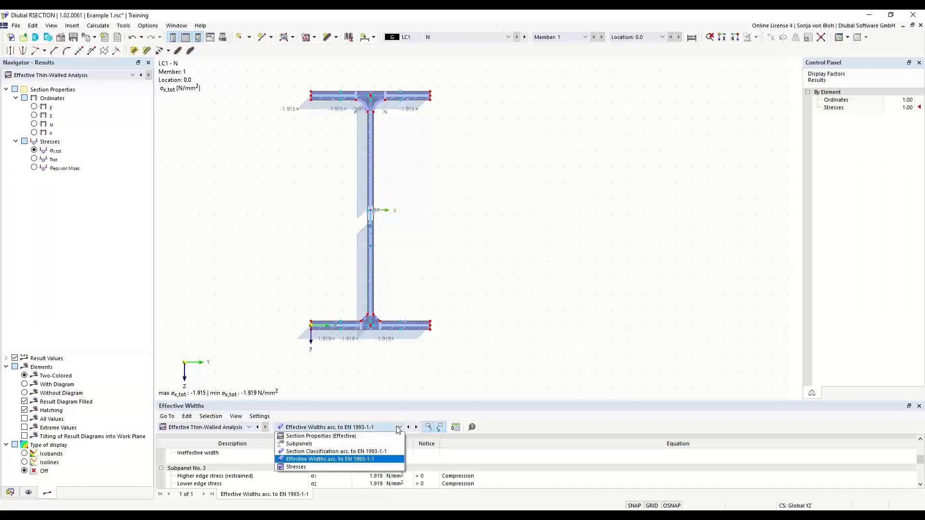
left_click(295, 467)
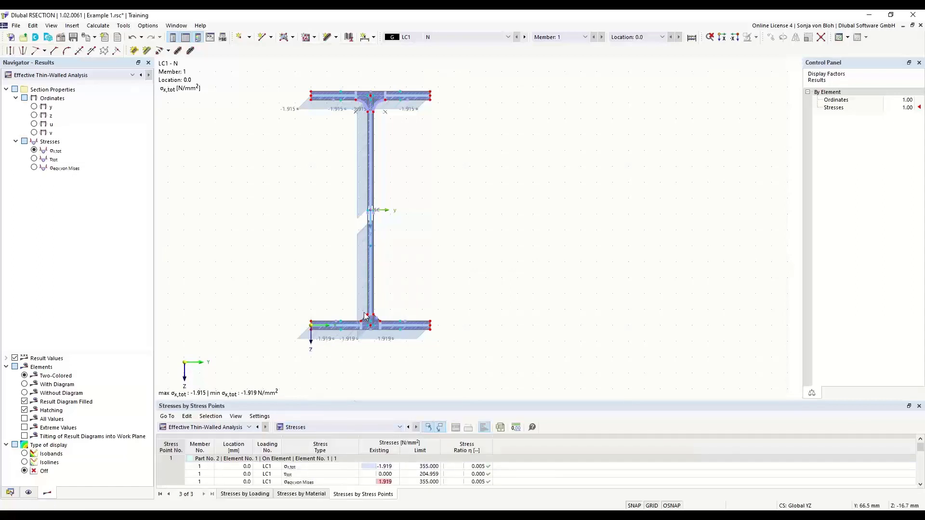
left_click(370, 246)
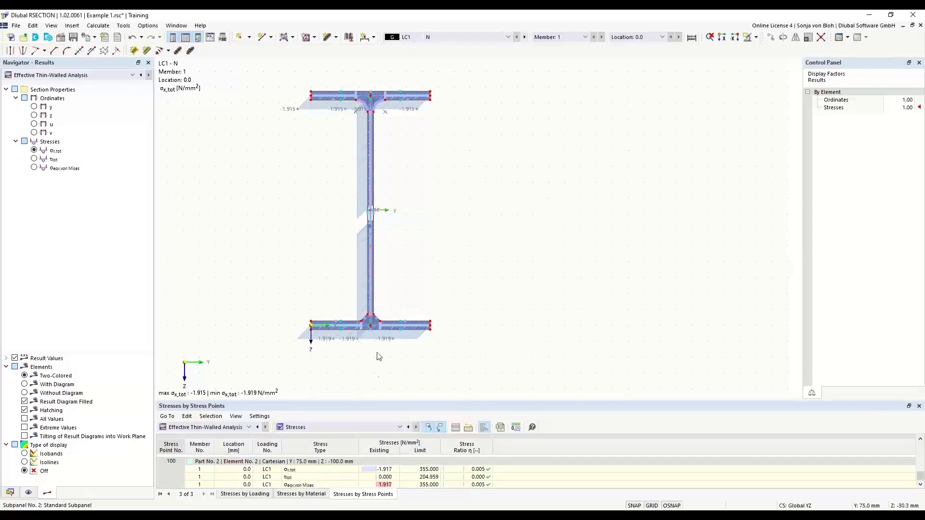
left_click_drag(370, 402, 378, 235)
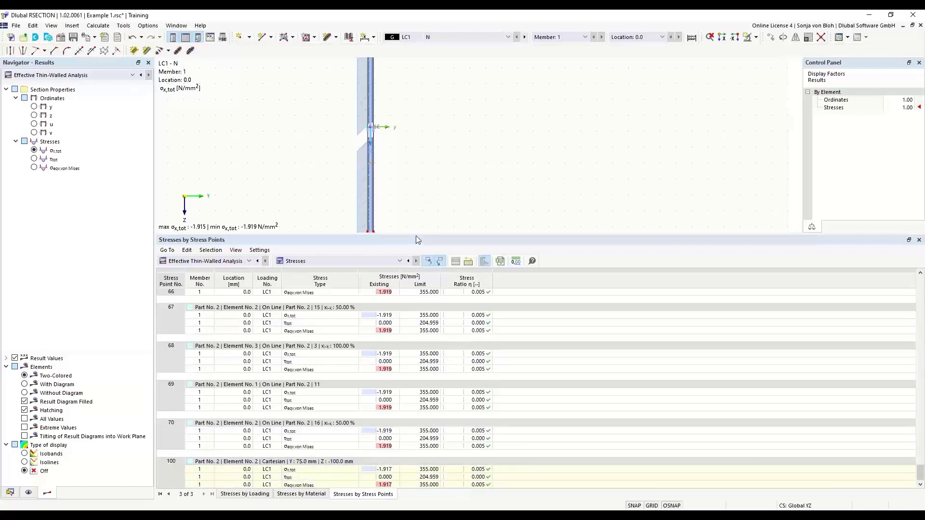
left_click_drag(415, 235, 445, 463)
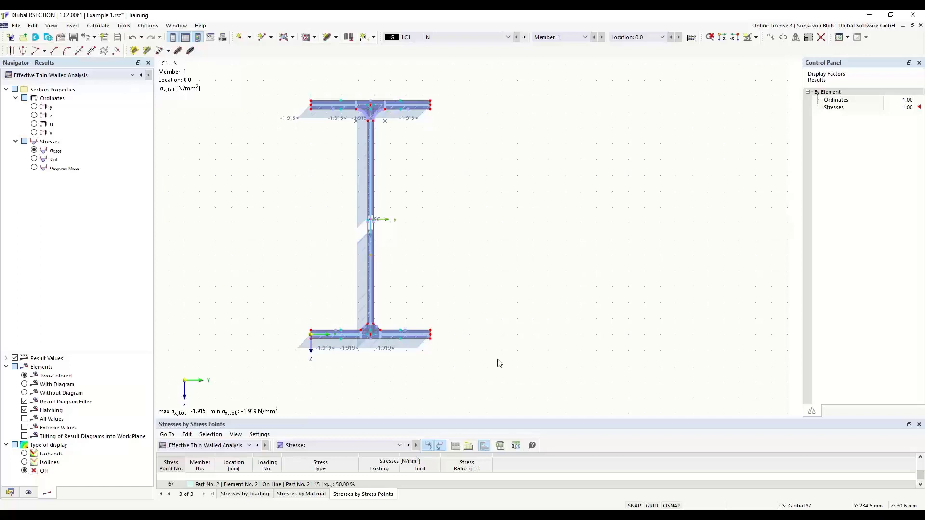
Start a DXF import and open Aluprofil.dxf from the RSECTION Studenten folder.
left_click(16, 26)
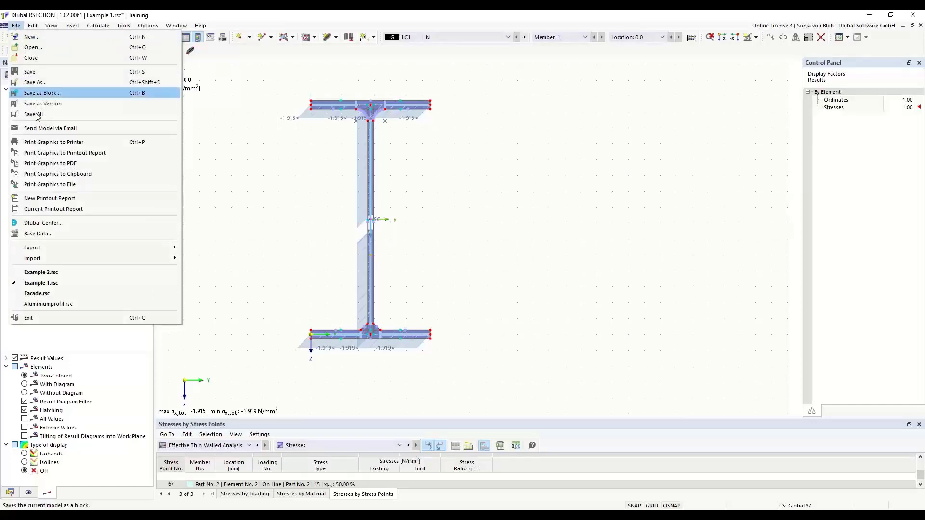
mouse_move(62, 257)
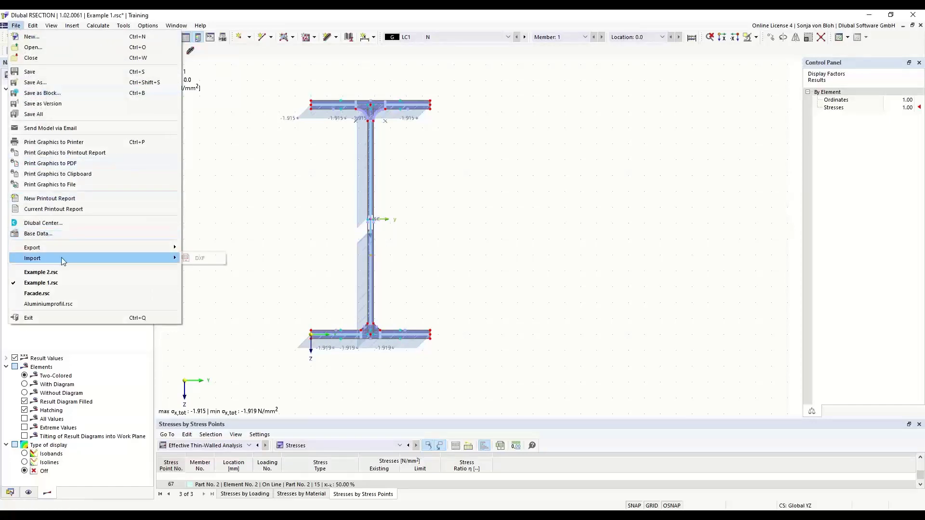
left_click(197, 258)
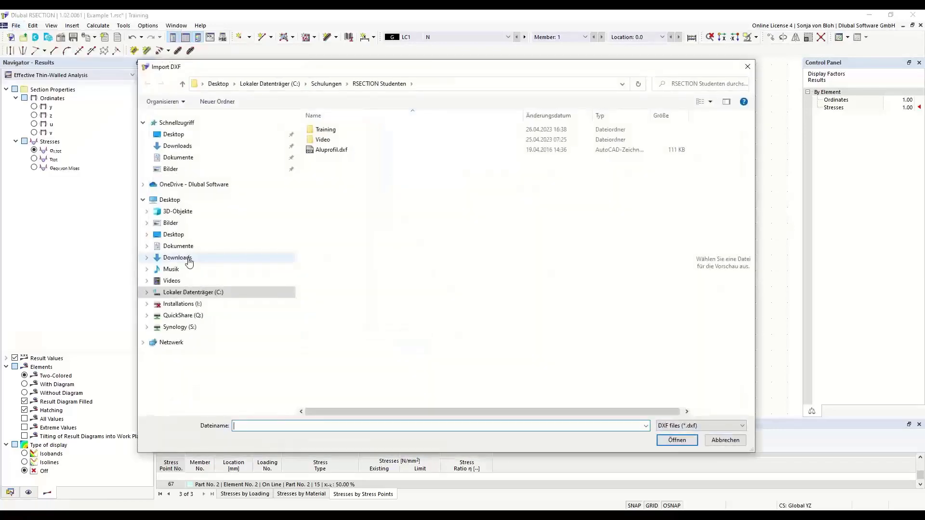
left_click(343, 150)
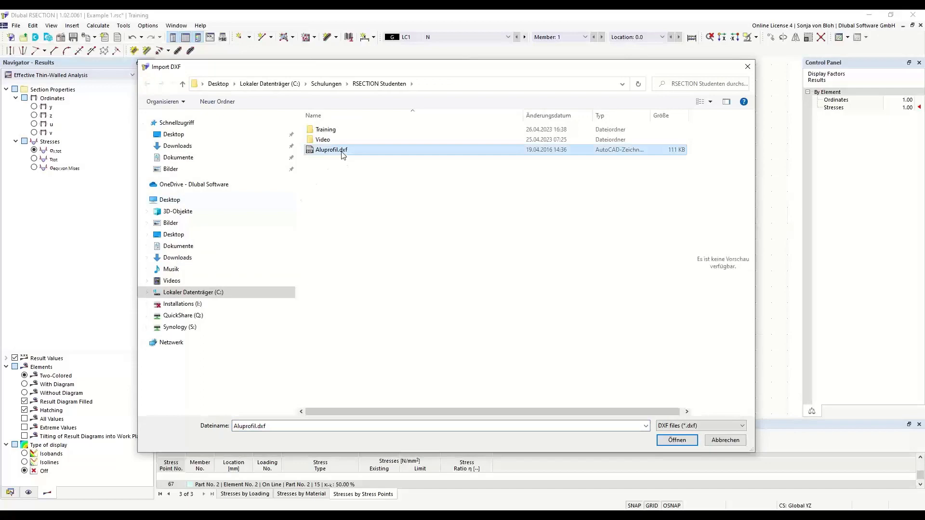
left_click(681, 440)
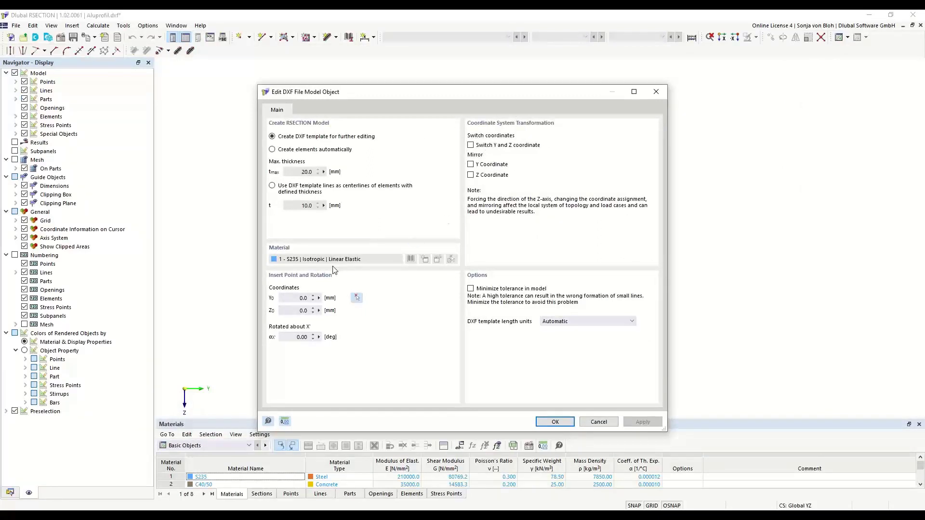
Try out the DXF import's insert point, rotation, automatic element creation and centerline thickness options.
left_click(310, 298)
left_click(291, 310)
left_click(294, 337)
left_click(273, 150)
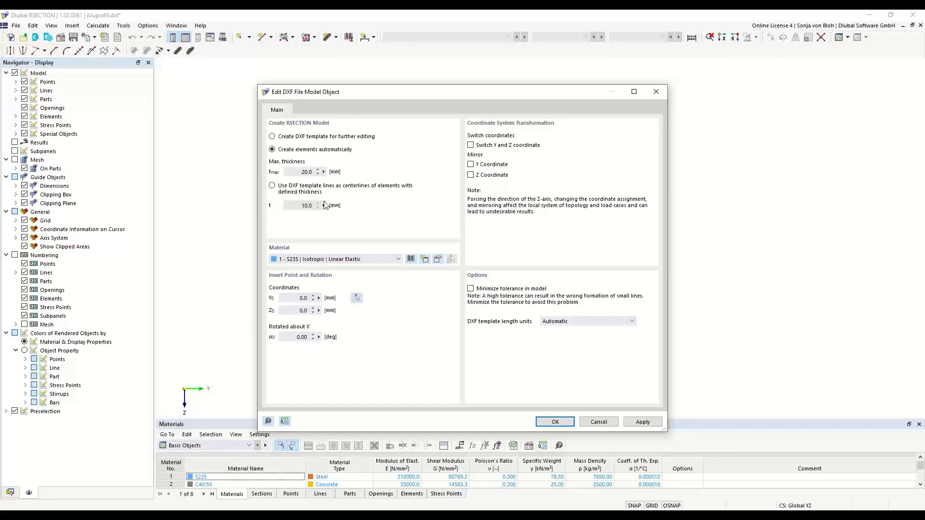
double_click(315, 173)
left_click(272, 185)
left_click(306, 206)
Import the DXF as a template for further editing and close the import log.
left_click(272, 137)
left_click(552, 422)
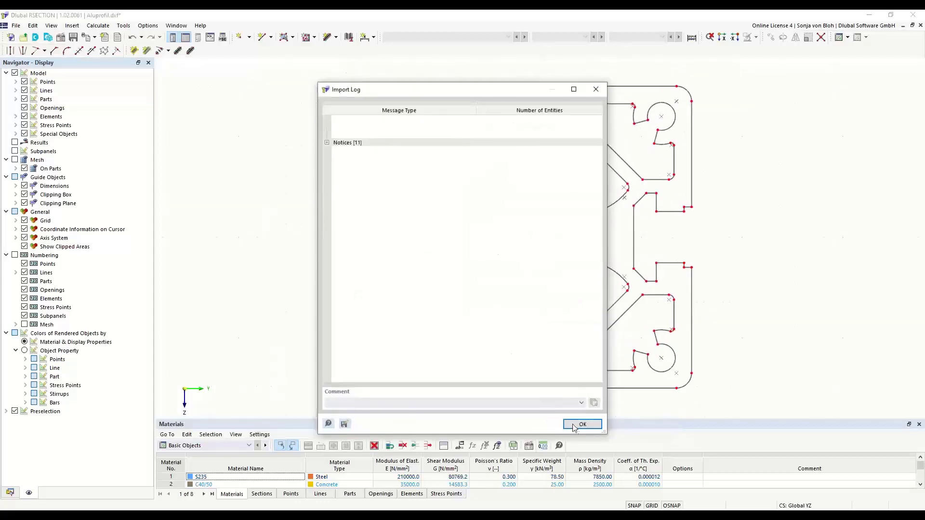
left_click(577, 424)
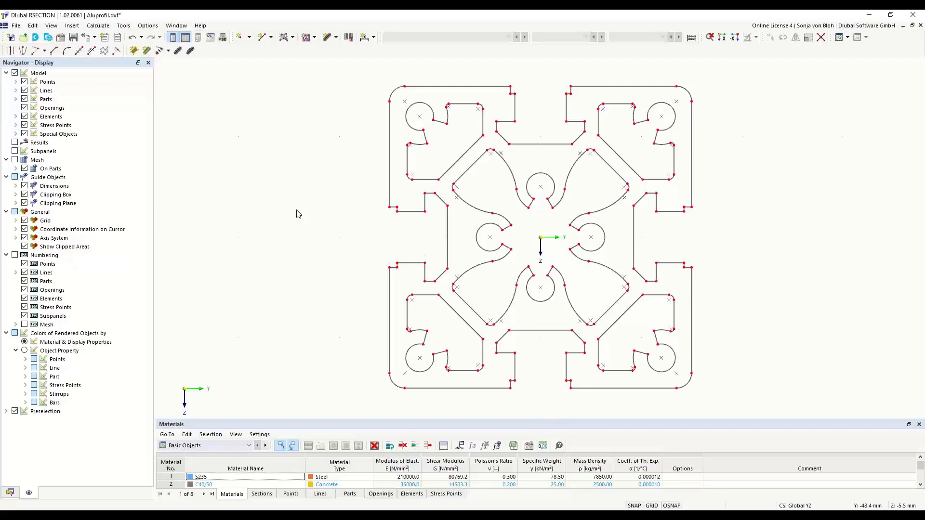
Edit the Aluprofil model's S235 material and filter the material library by the Aluminum material type.
left_click(10, 492)
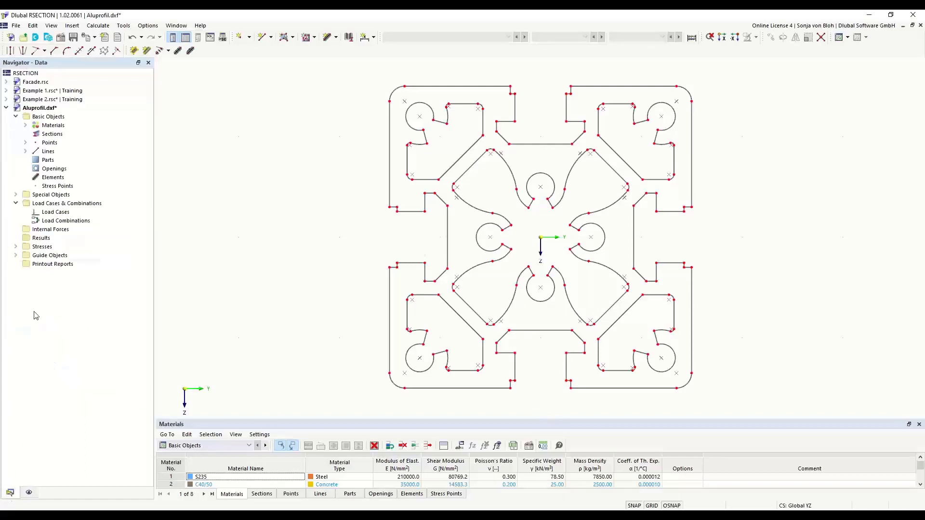
left_click(25, 125)
double_click(70, 135)
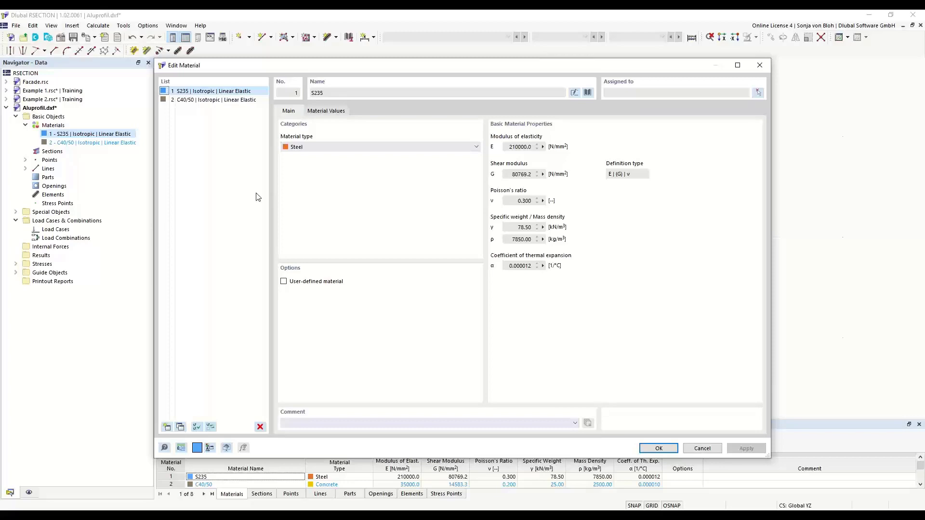
left_click(588, 93)
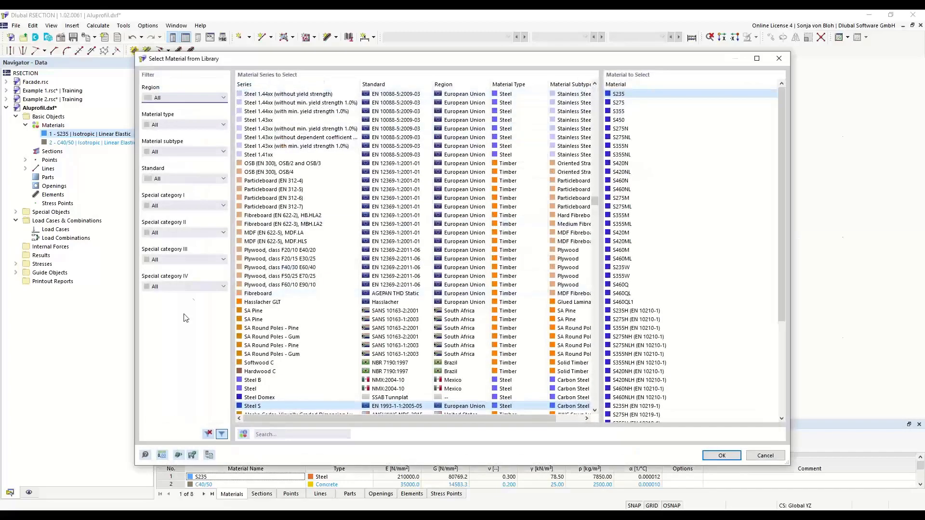
left_click(224, 124)
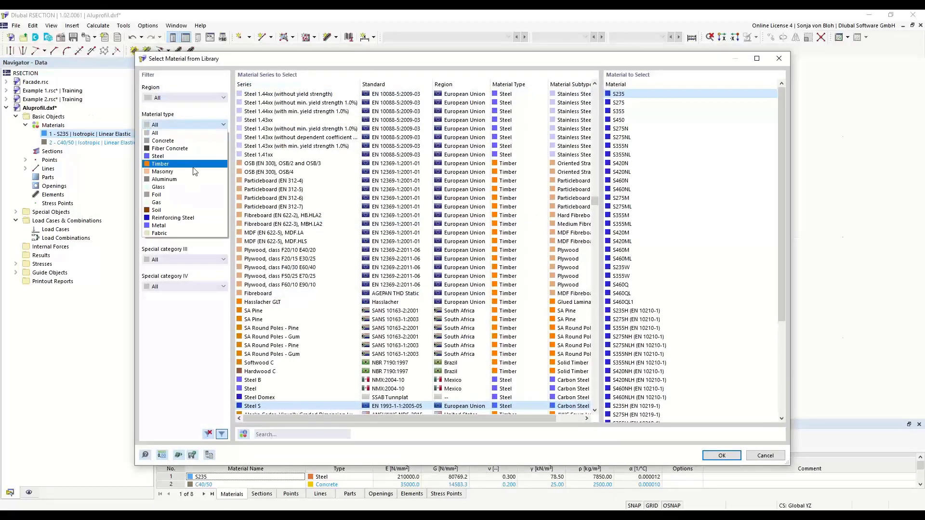
left_click(164, 179)
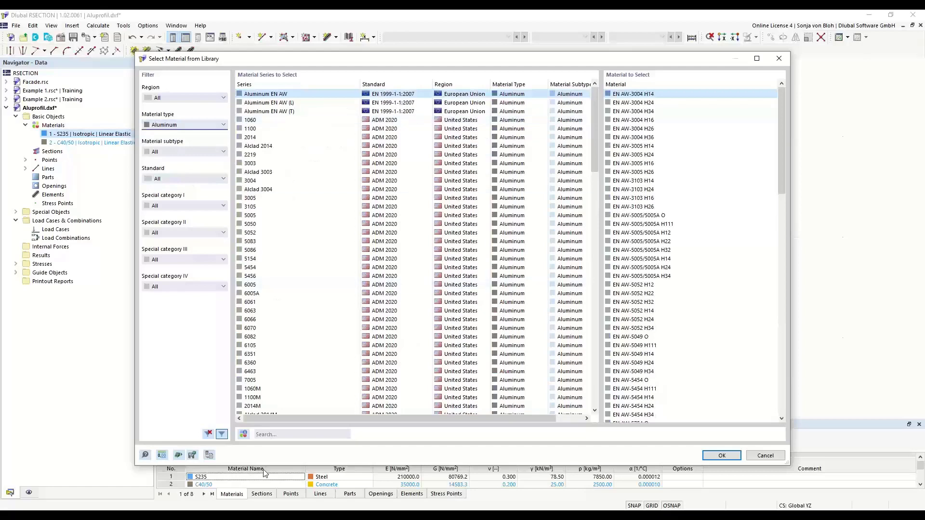
Search the library for EN 6060 and assign EN AW-6060 (EP) T66 as material 1.
left_click(271, 434)
type("EN ")
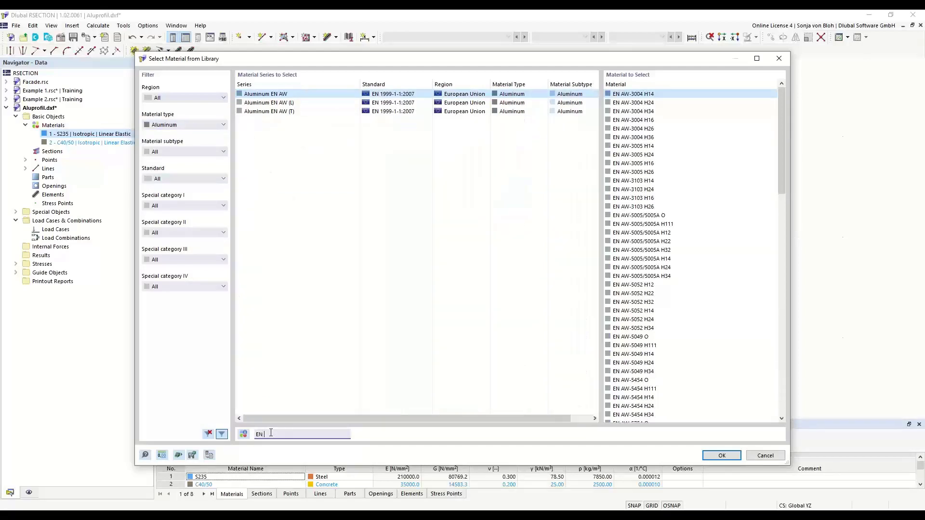
type("60")
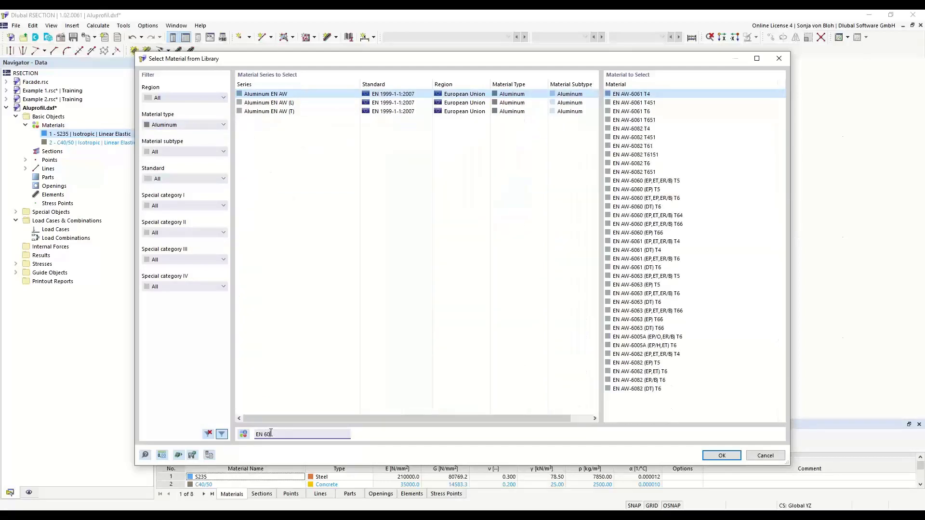
type("60")
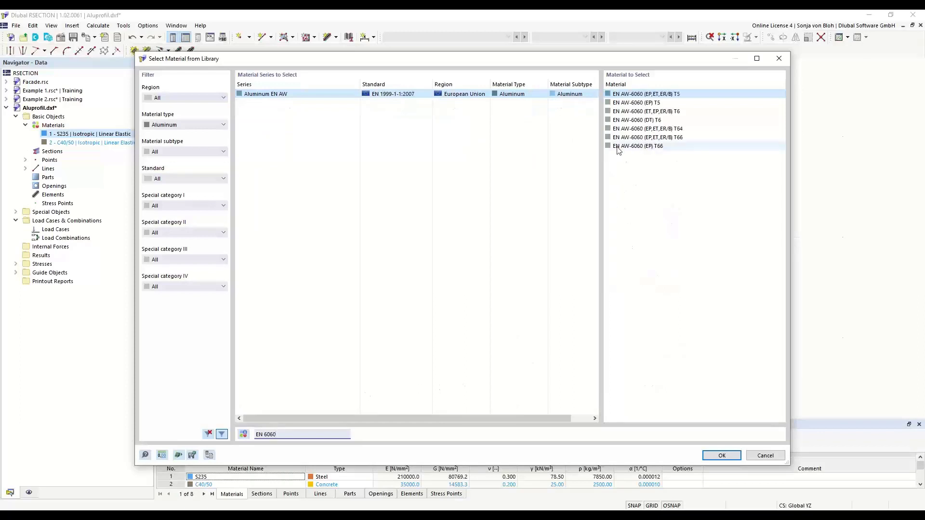
left_click(632, 147)
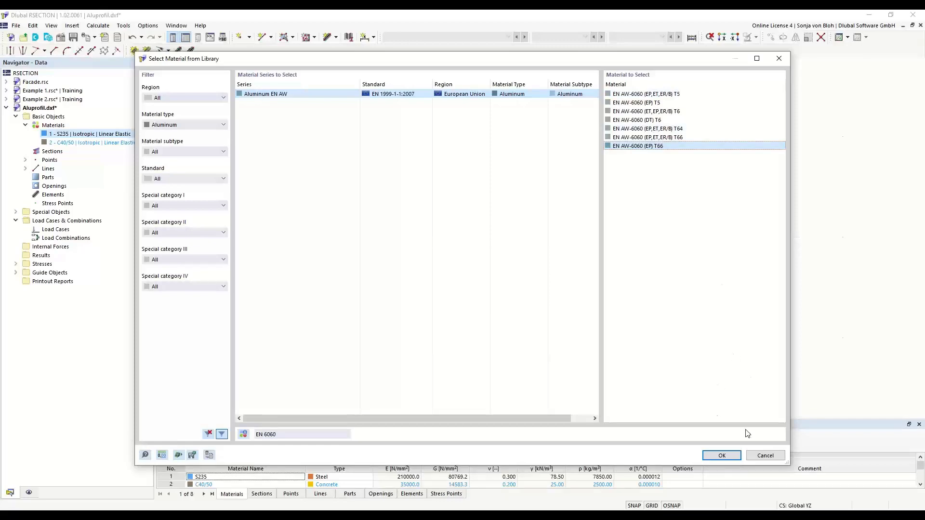
left_click(722, 456)
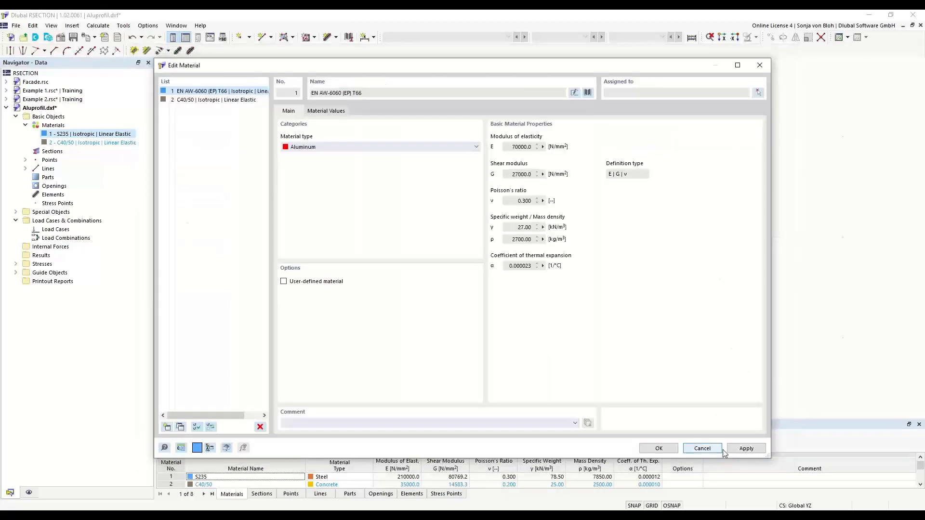
left_click(660, 448)
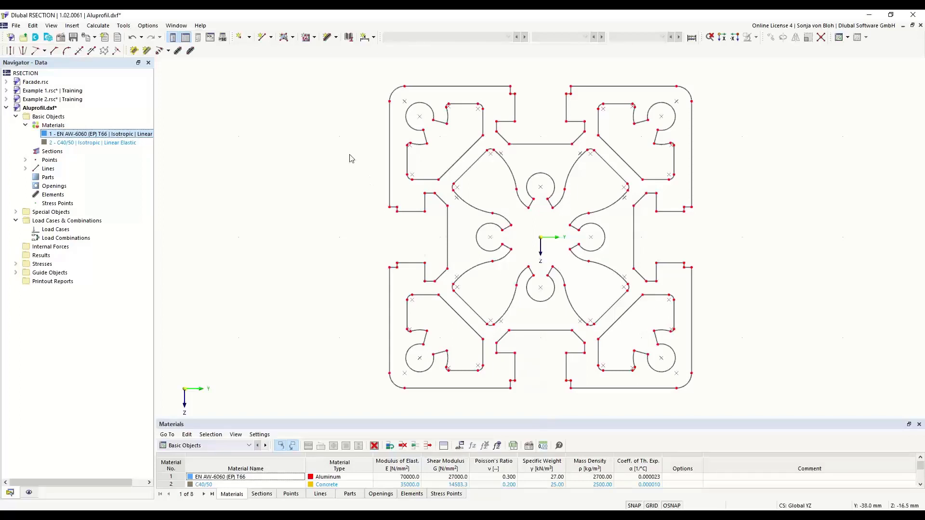
Review the analysis method in the Aluprofil model's base data, keeping Finite Element Analysis.
right_click(54, 118)
left_click(81, 124)
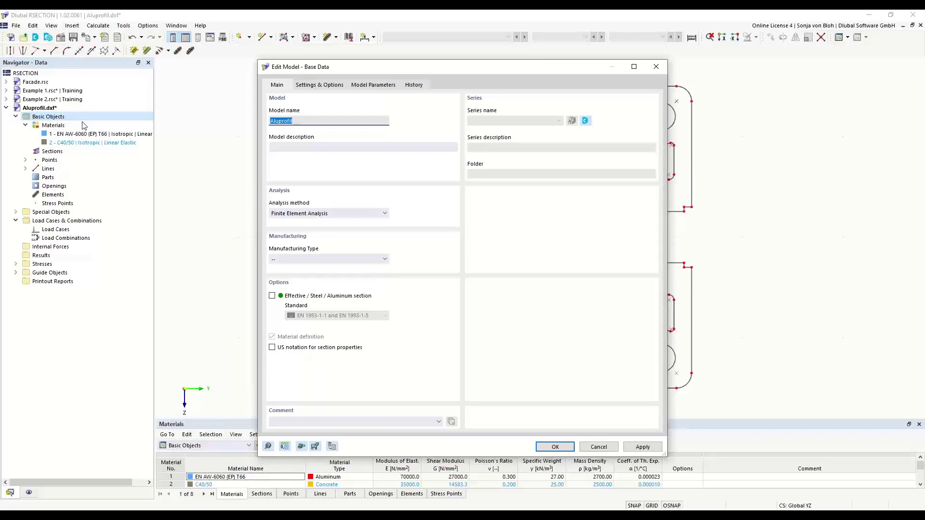
left_click(382, 215)
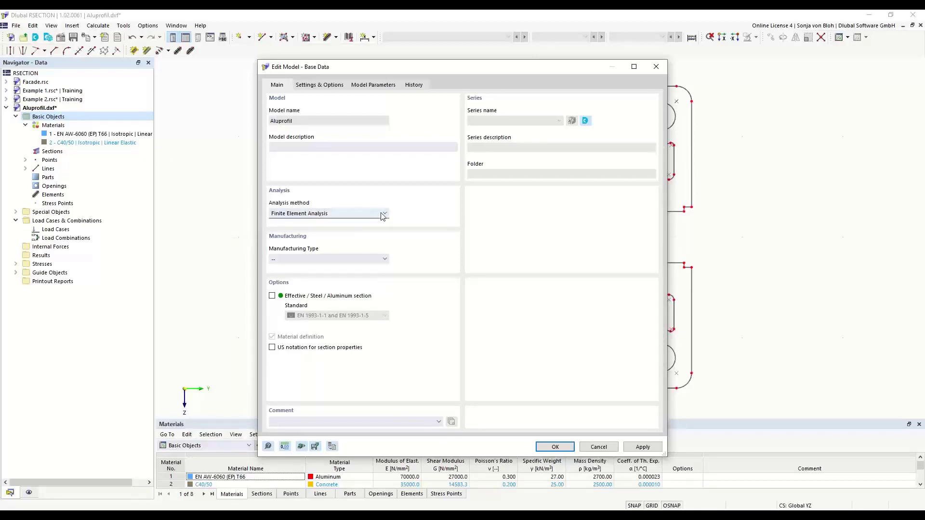
left_click(382, 215)
left_click(554, 447)
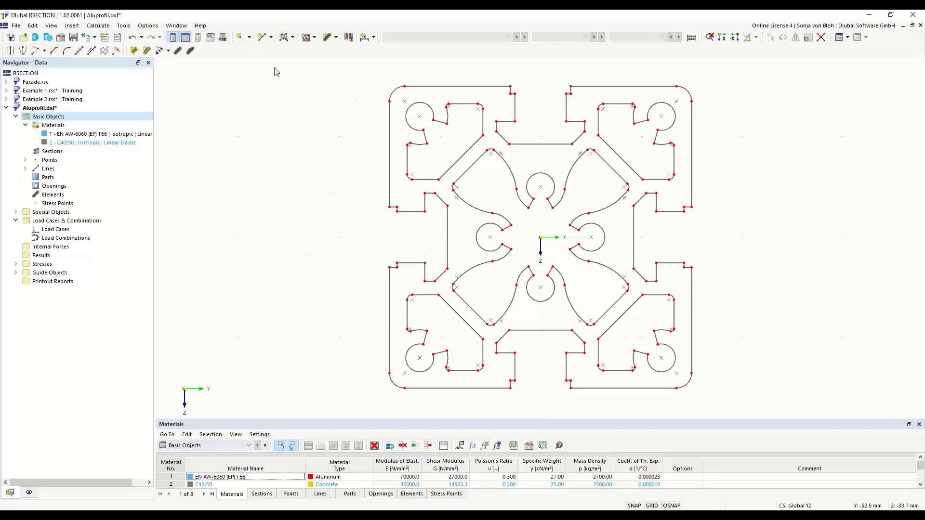
Create part 1 in EN AW-6060 (EP) T66 by selecting the profile's outer contour as its boundary lines.
left_click(293, 37)
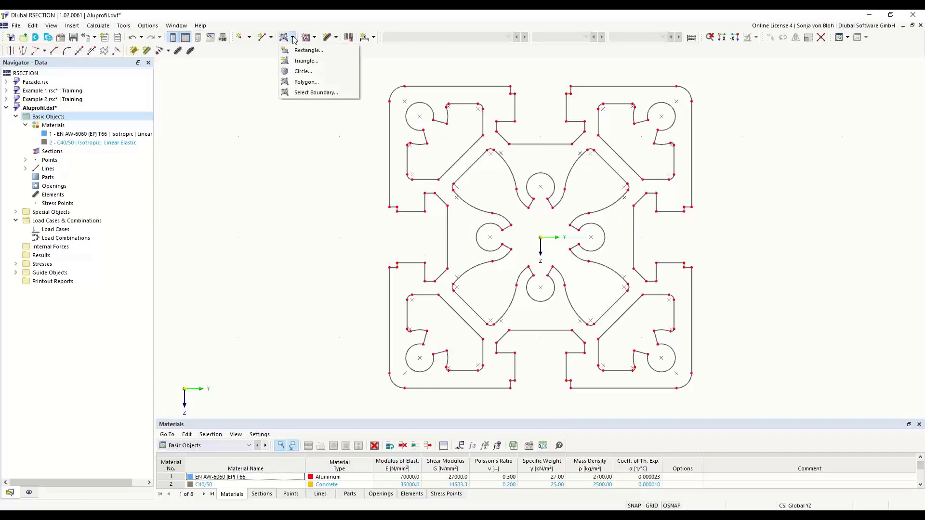
left_click(308, 92)
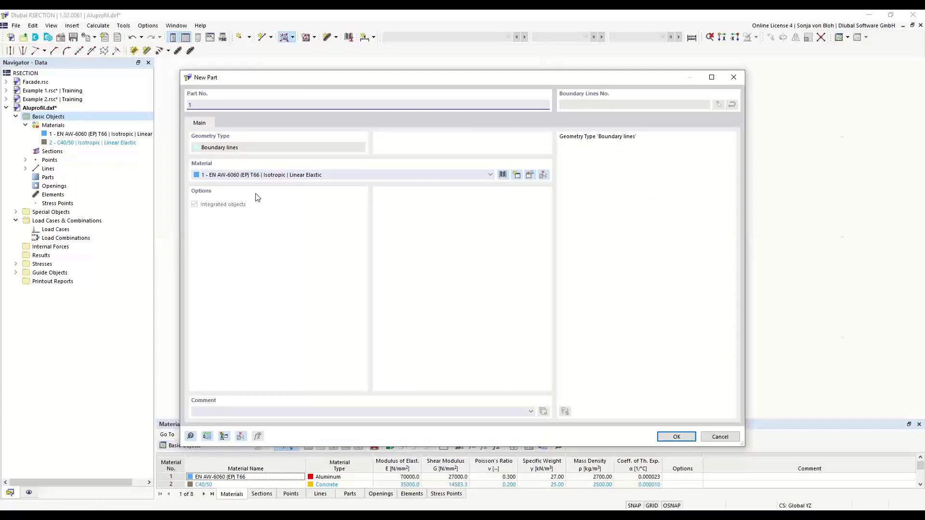
left_click(664, 437)
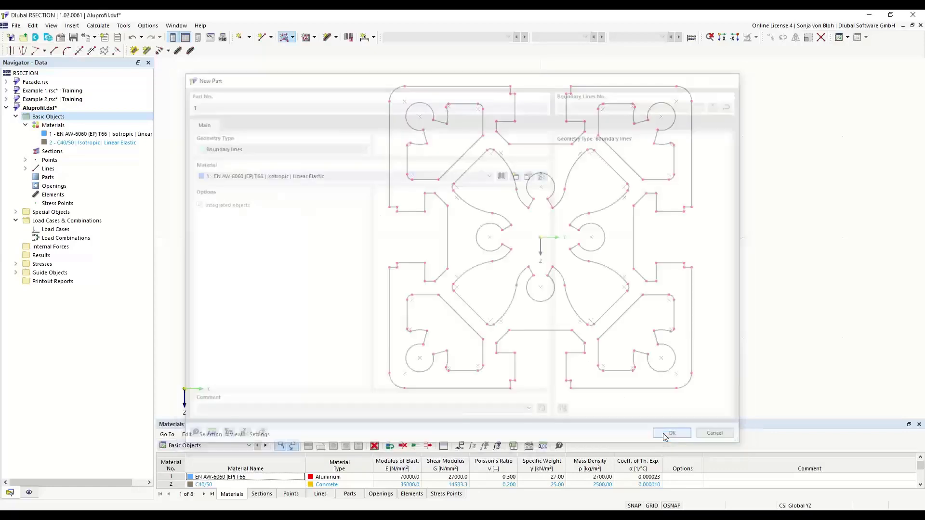
left_click(454, 86)
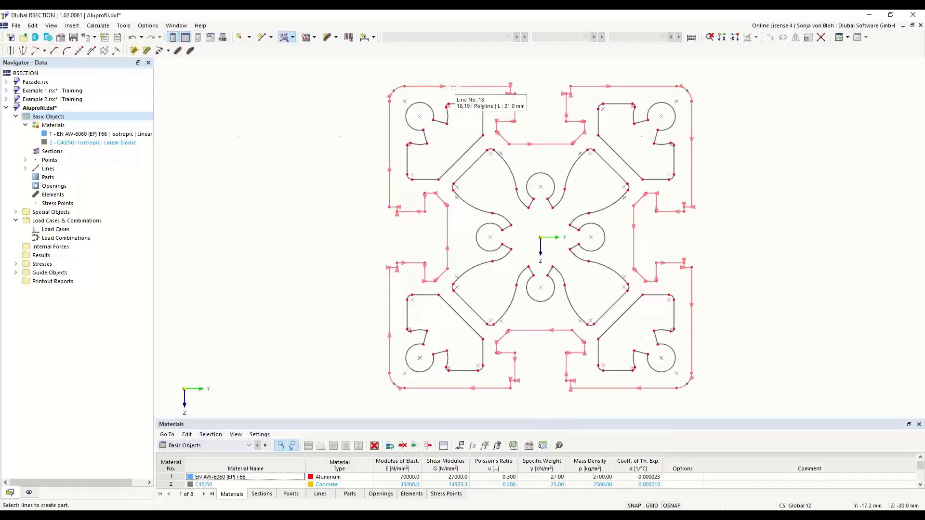
left_click(454, 86)
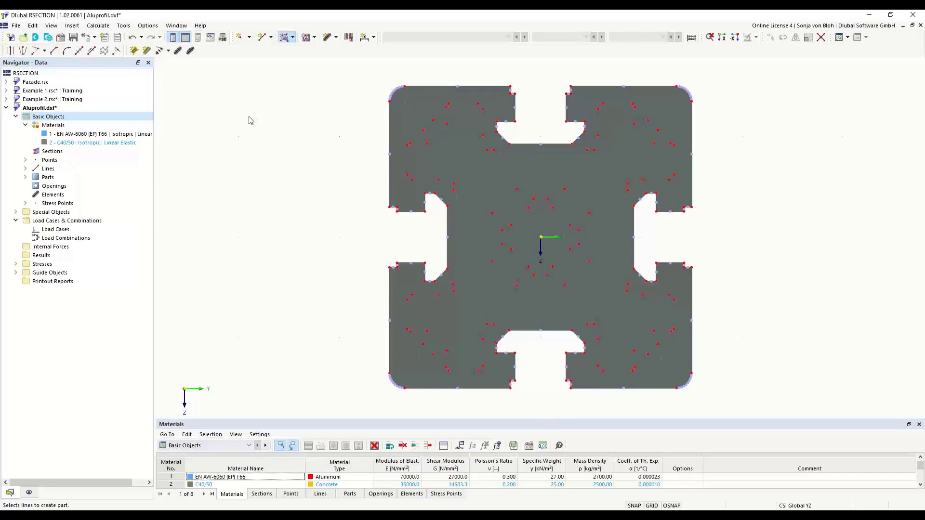
Create openings by boundary selection for the central cutout and the upper-left corner cutout of the aluminum profile.
left_click(315, 38)
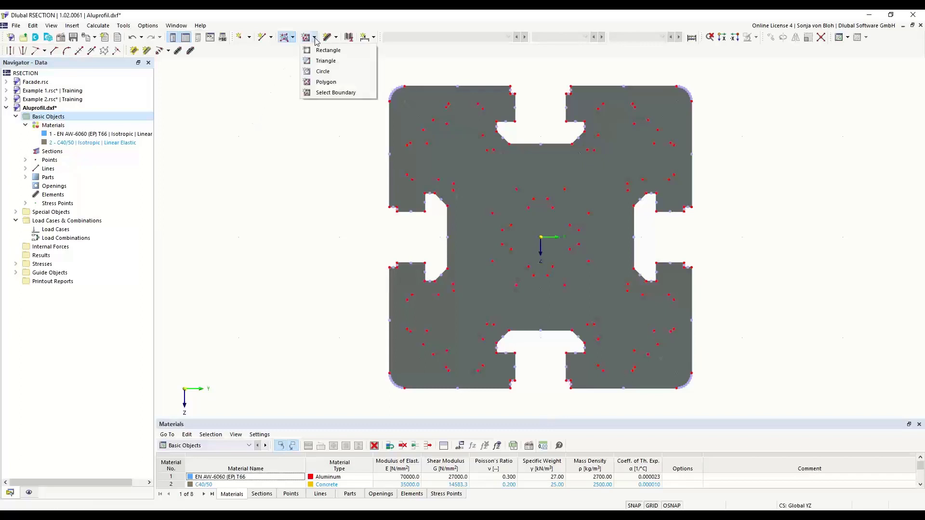
left_click(330, 94)
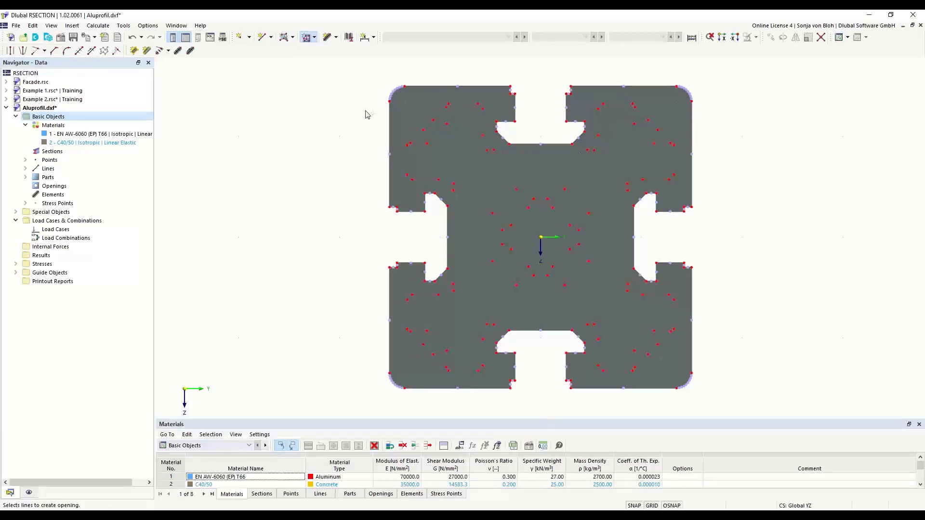
left_click(425, 110)
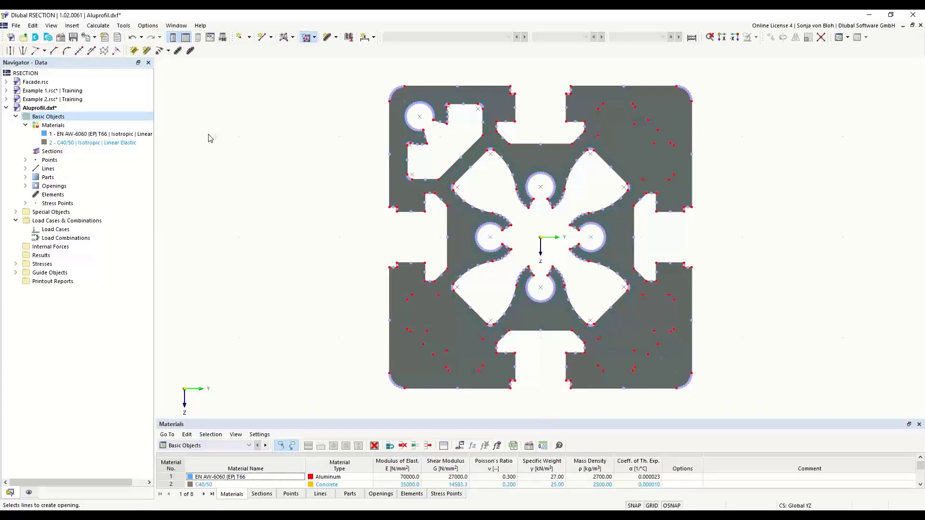
key("Escape")
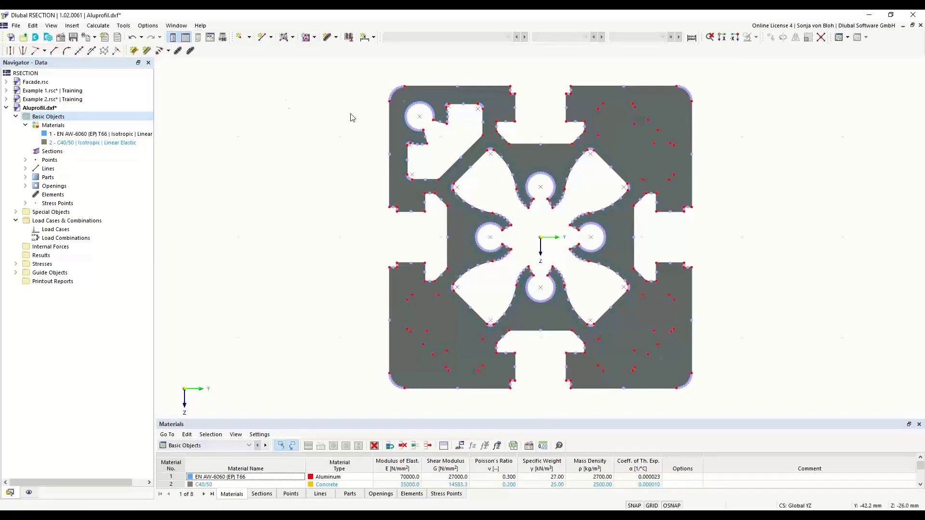
Rotate-copy the upper-left corner opening about the origin with 3 copies at a 90° rotation angle.
left_click(406, 159)
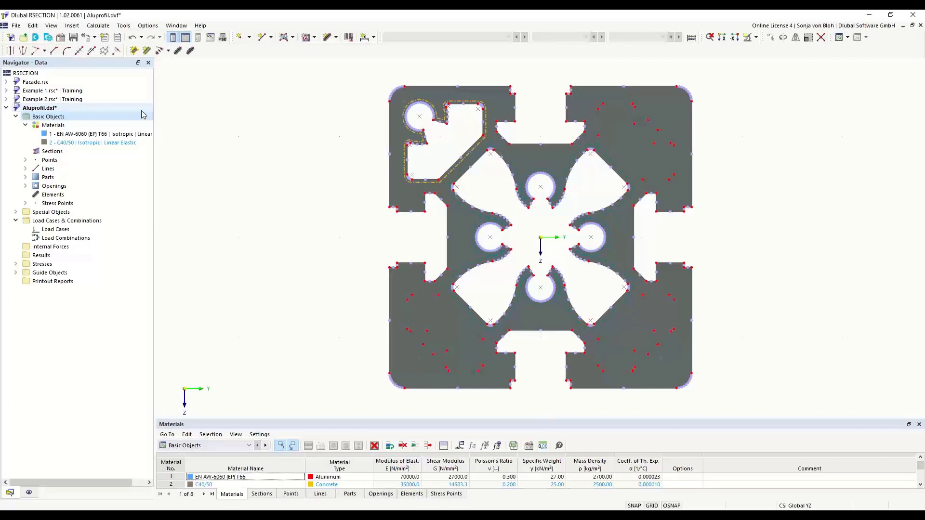
left_click(783, 38)
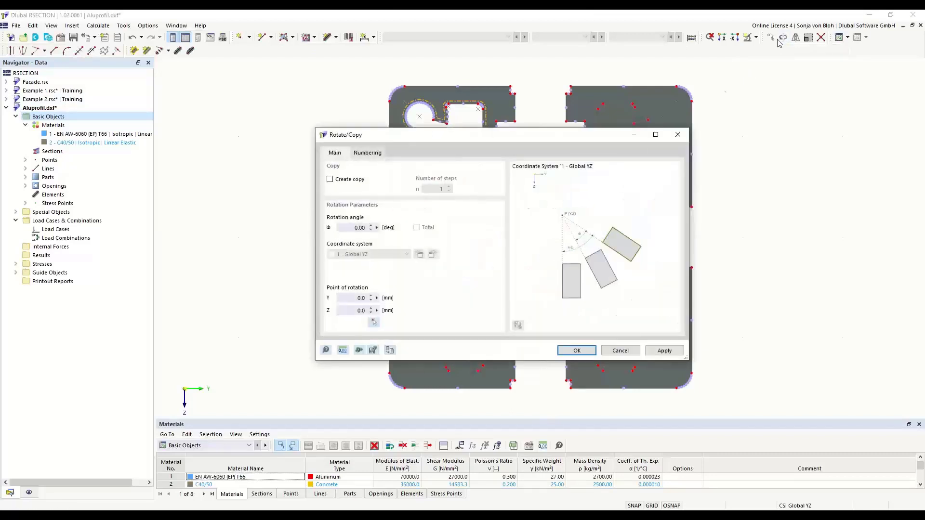
left_click_drag(426, 140, 625, 115)
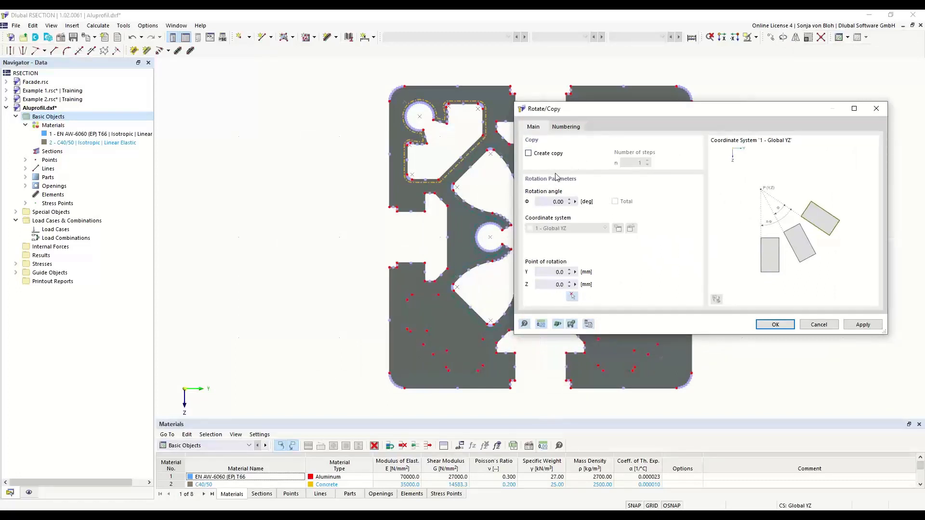
left_click(528, 153)
left_click_drag(626, 162, 662, 164)
type("3")
left_click(572, 296)
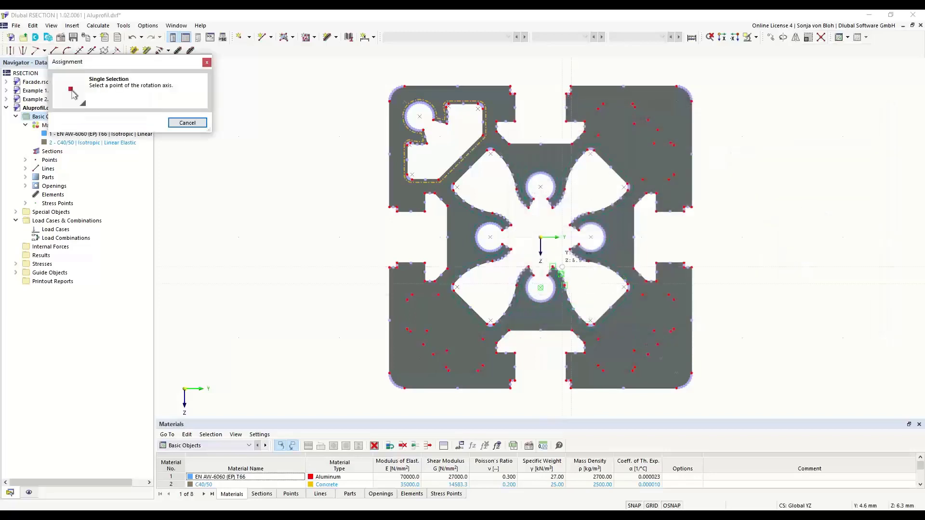
left_click(543, 240)
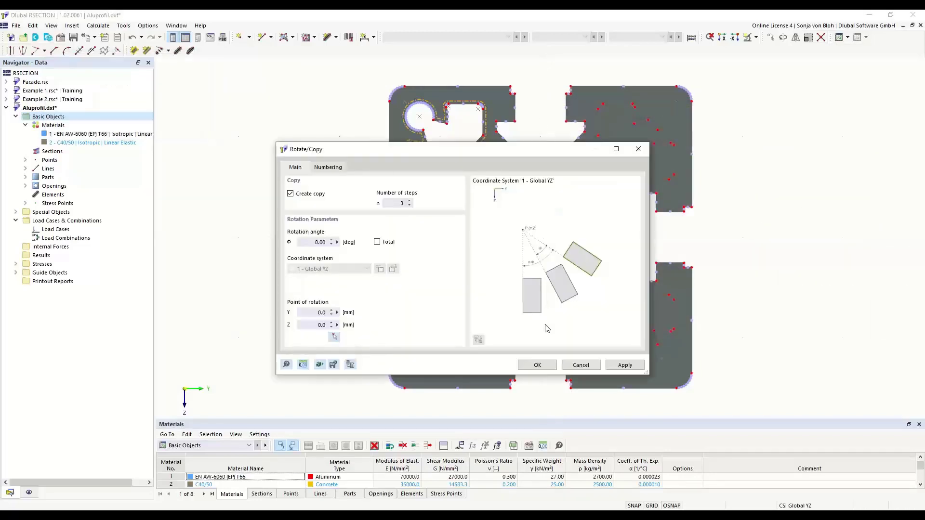
left_click(536, 365)
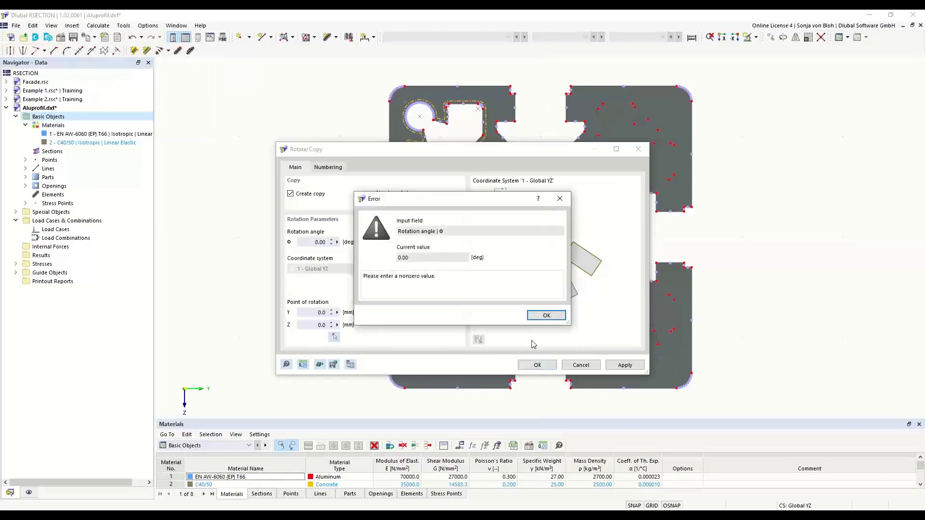
left_click(547, 316)
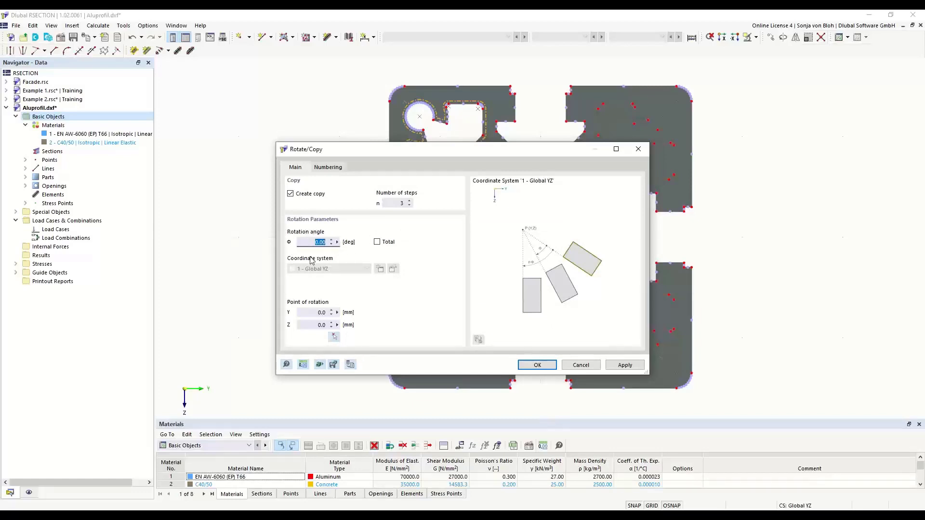
type("90")
left_click(533, 366)
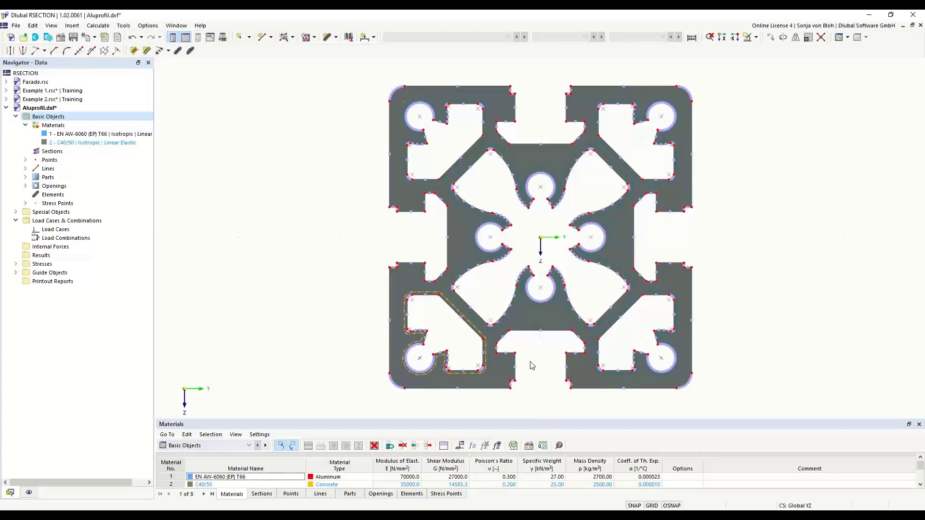
Create load case LC1 named "N + MT" with the Permanent action category.
right_click(70, 230)
left_click(98, 246)
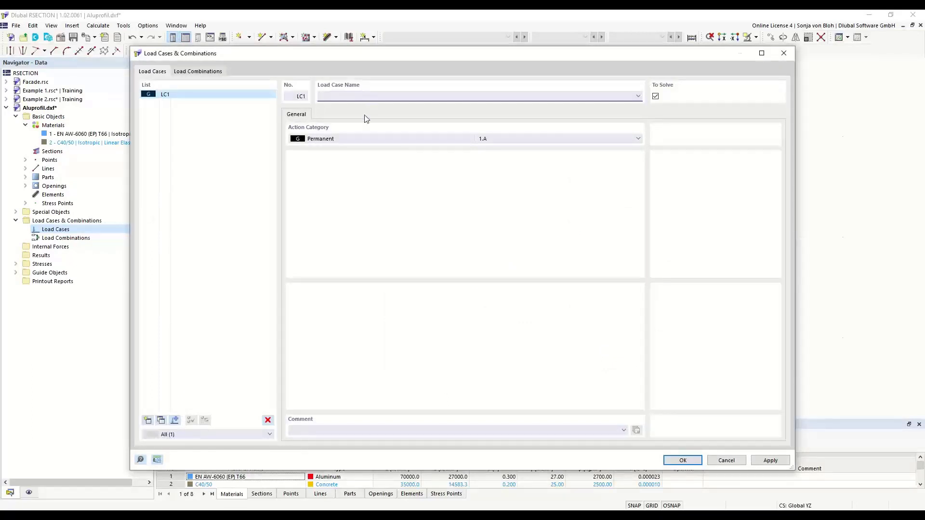
type("N + MT")
left_click(678, 460)
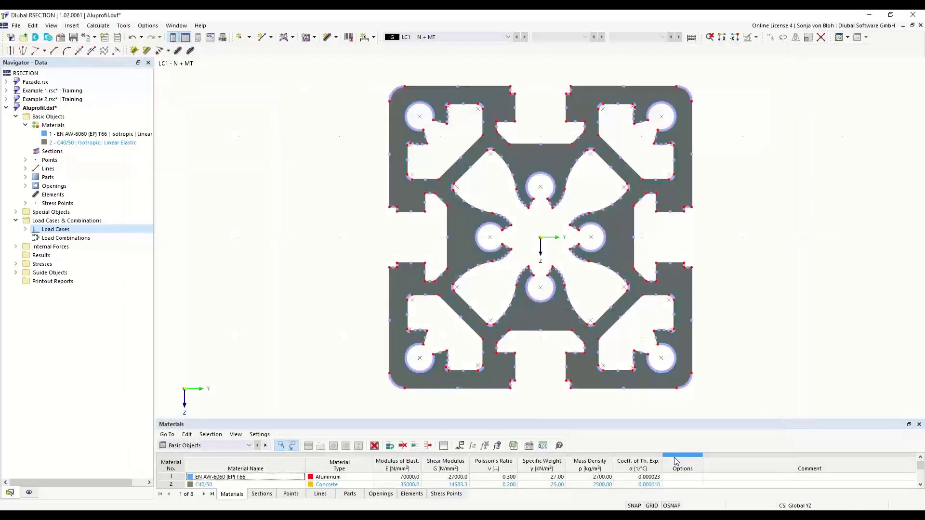
Define the internal forces of LC1 with axial force N of -10 kN and primary torsional moment Mxp of 0.3 kNm.
left_click(16, 247)
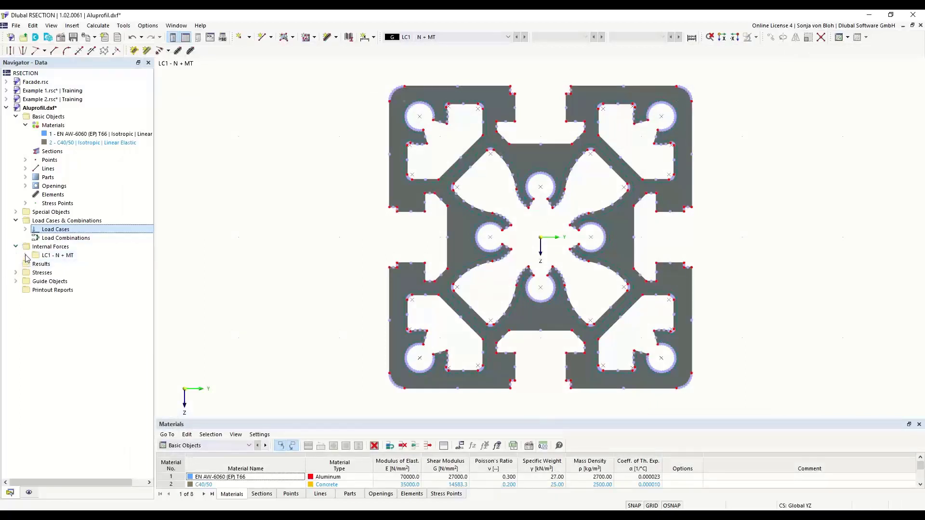
left_click(25, 255)
double_click(72, 268)
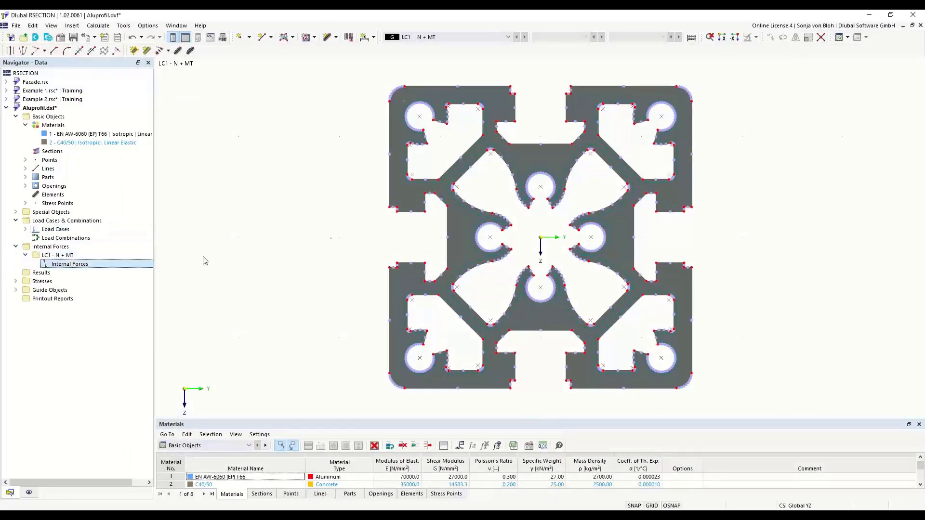
left_click(415, 173)
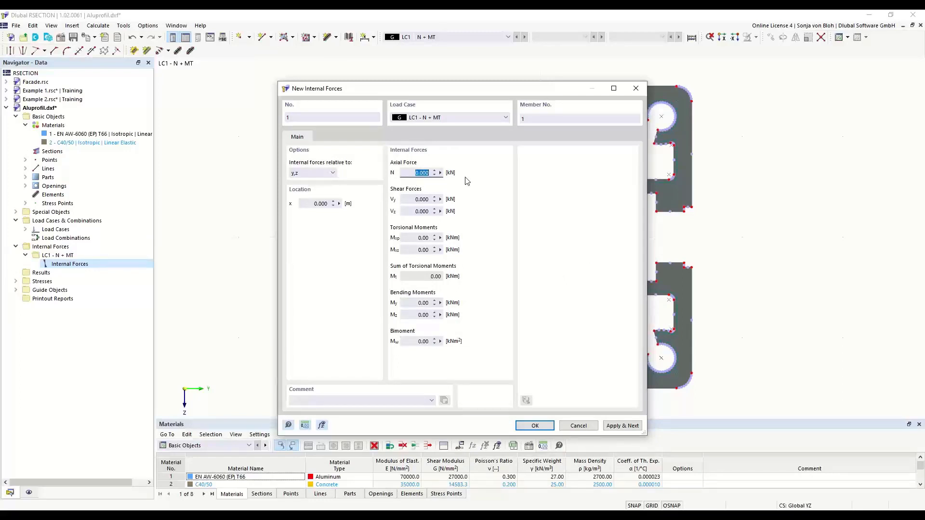
type("-10")
left_click(411, 239)
type("0,3")
left_click(529, 425)
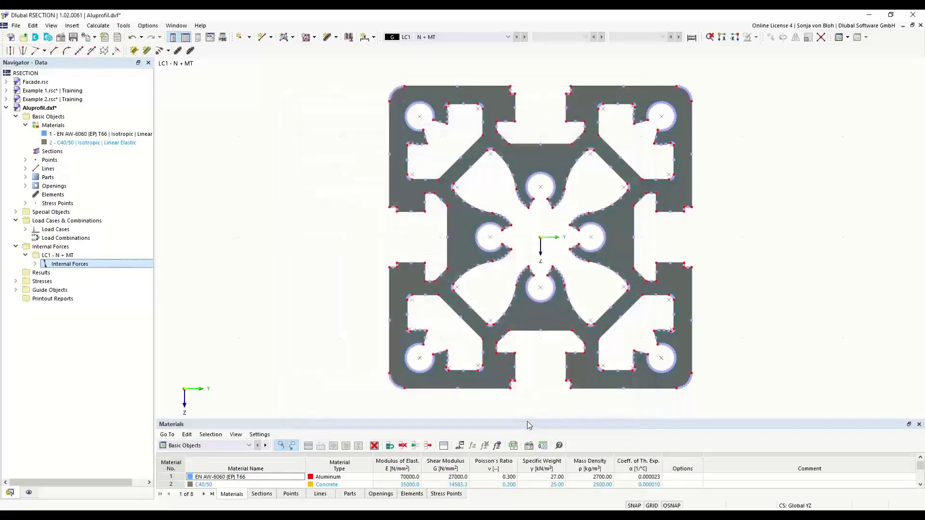
Calculate the aluminum section and display its von Mises equivalent stresses.
left_click(108, 26)
left_click(114, 37)
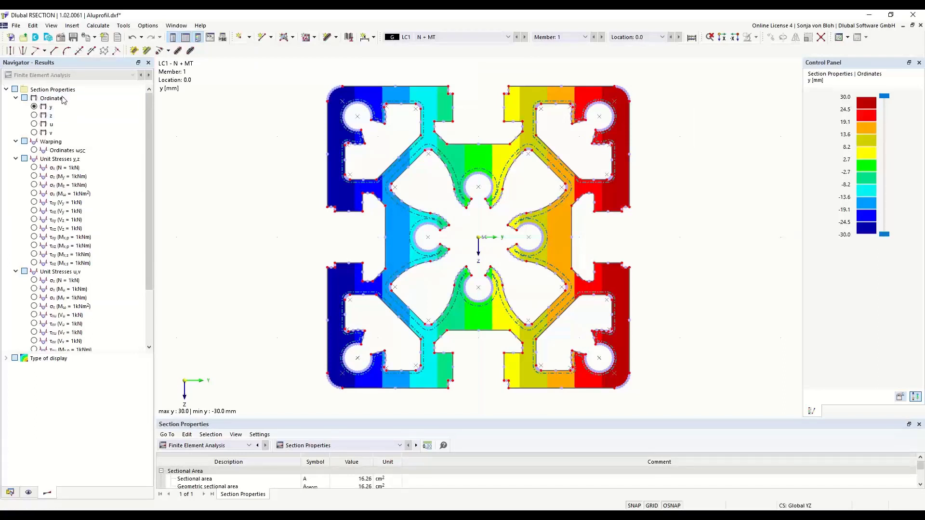
left_click_drag(150, 238, 155, 307)
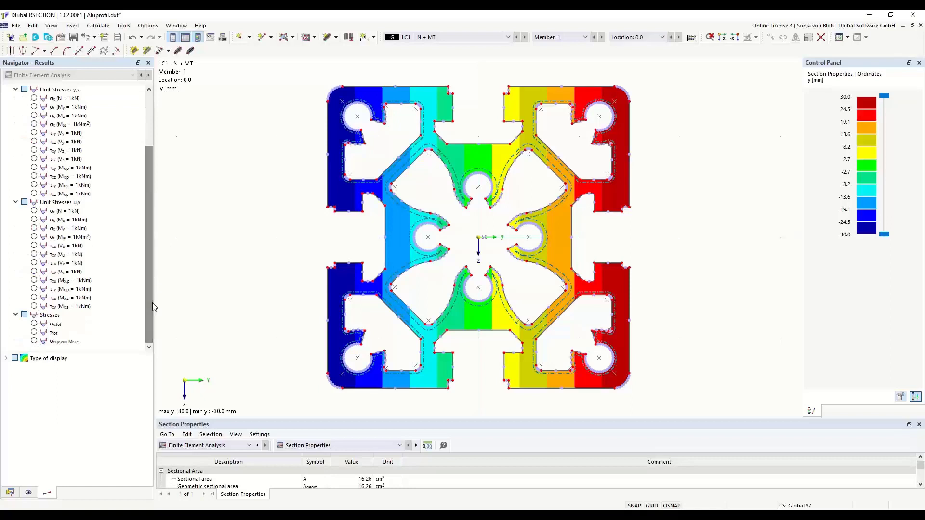
left_click(86, 342)
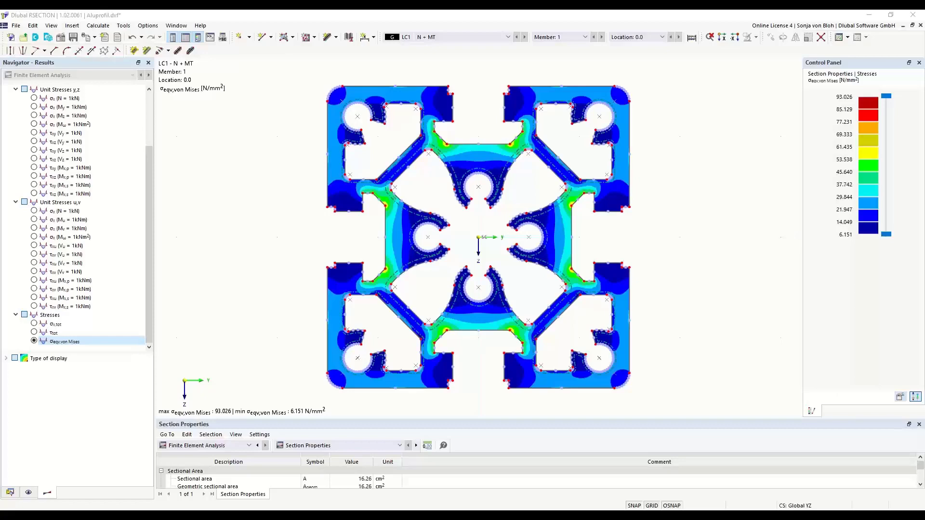
Create a new model named "Example 4" in the Training series, keeping Finite Element Analysis as the analysis method.
left_click(10, 39)
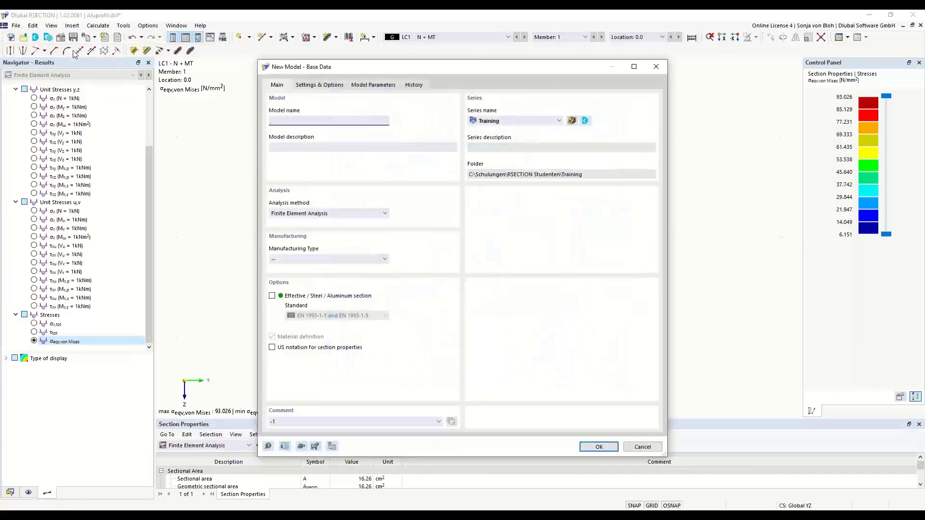
type("Ed")
type("xample 4")
left_click(597, 447)
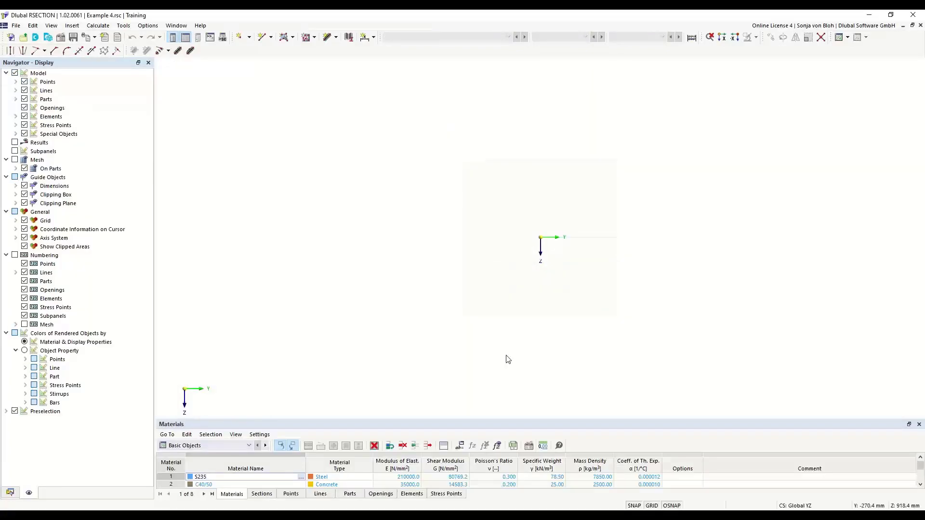
Edit material 1 of Example 4, searching the library for S235 and assigning S235 from EN 1993-1-1:2005-05.
left_click(10, 492)
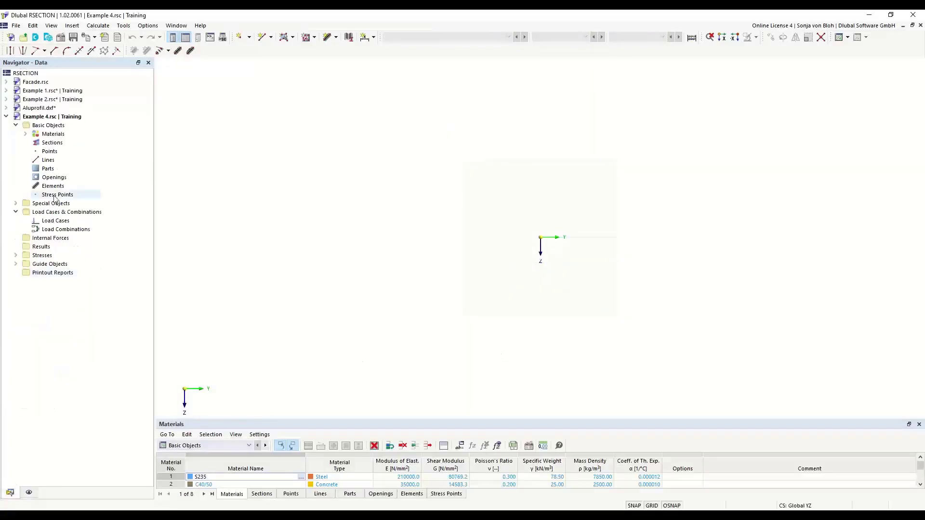
left_click(25, 134)
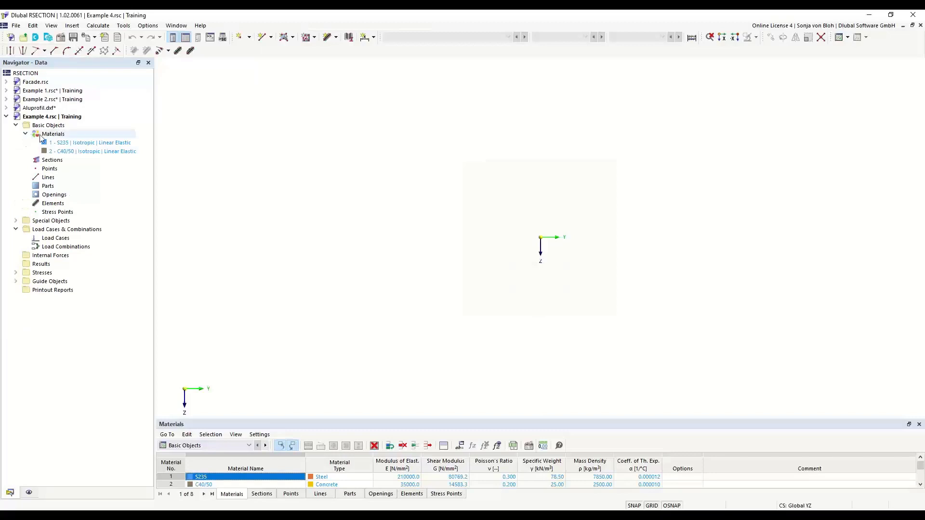
double_click(87, 142)
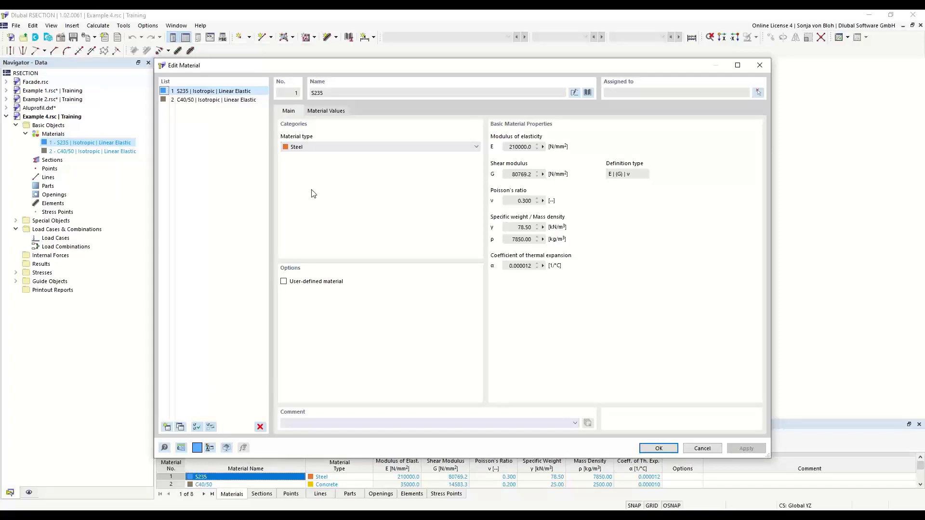
left_click(589, 93)
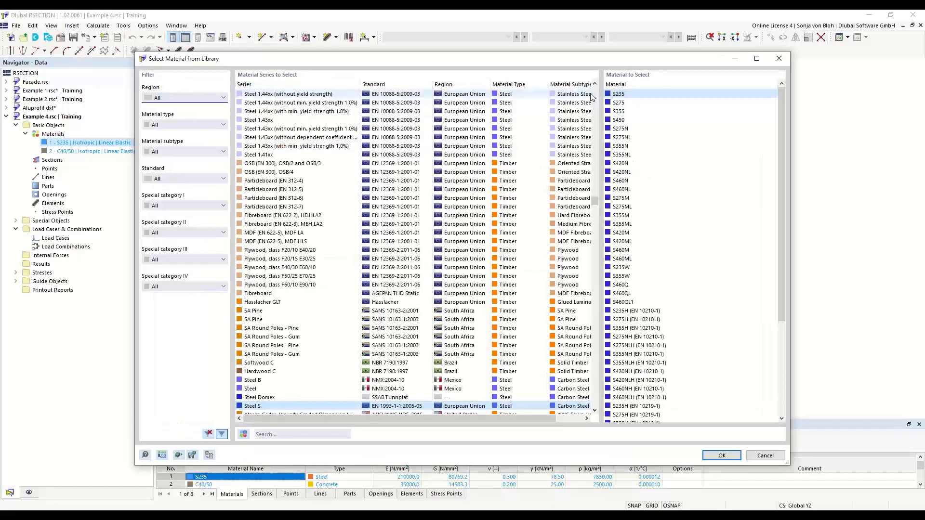
left_click(266, 434)
type("S235")
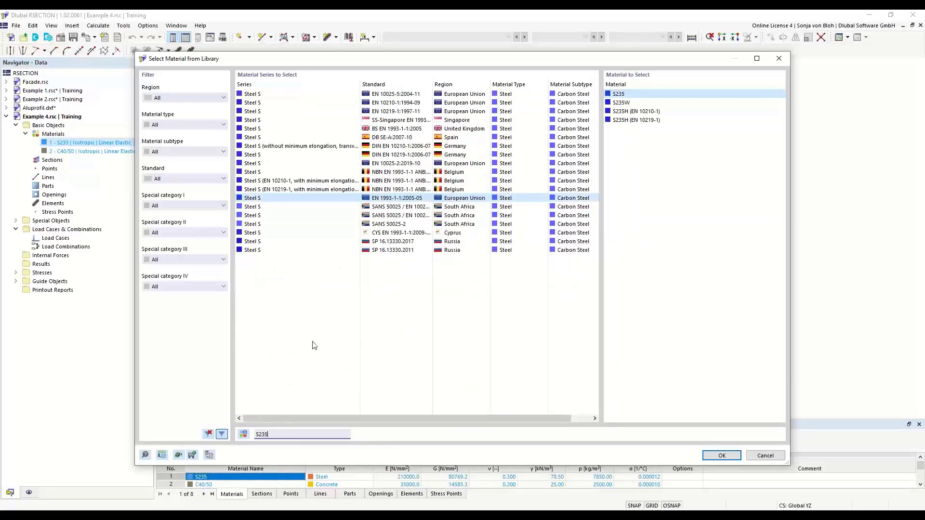
left_click(625, 94)
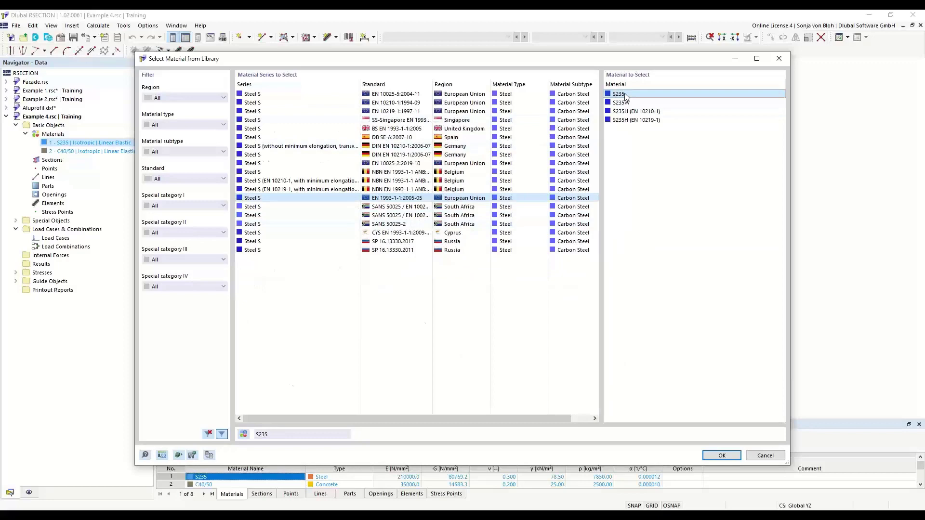
left_click(715, 455)
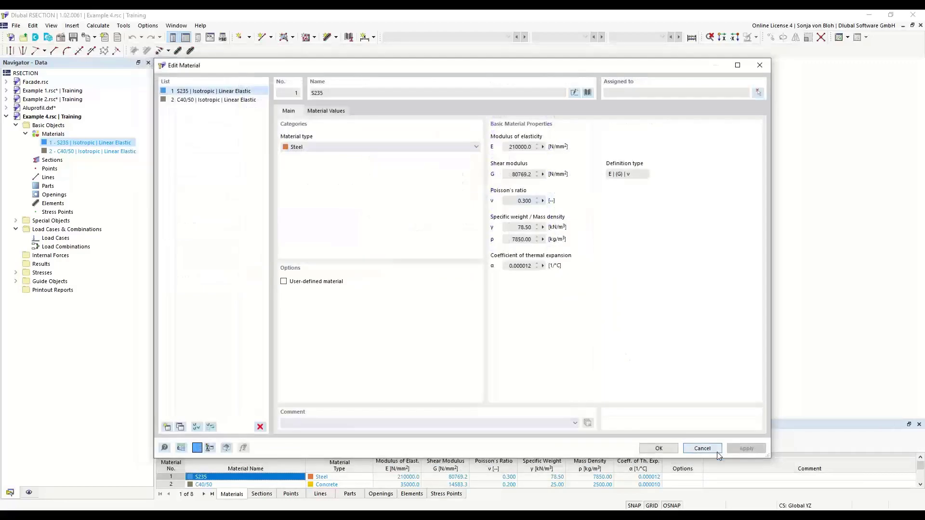
Delete the C40/50 concrete from Example 4's material list.
left_click(210, 100)
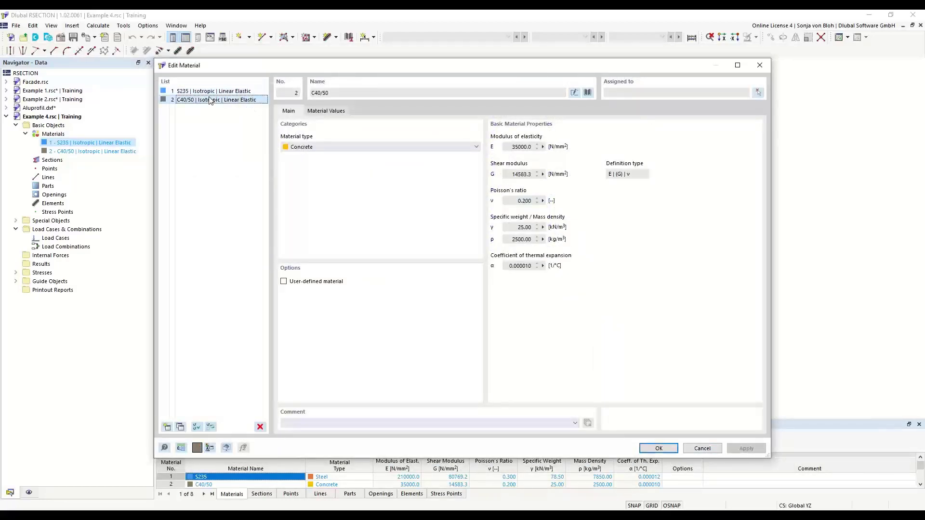
left_click(260, 427)
left_click(464, 299)
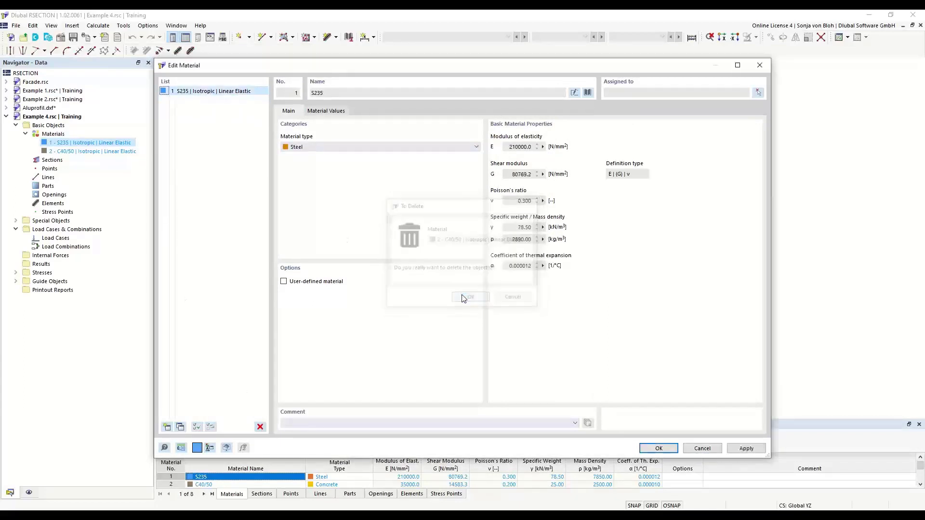
Add material 2 to Example 4, filtering the library for concrete and assigning C40/50 from the European Union Concrete C series.
left_click(166, 428)
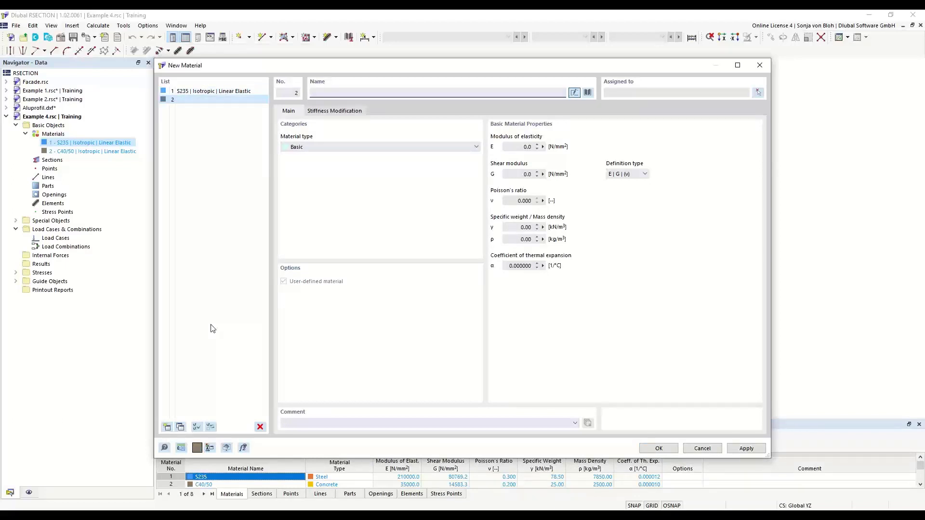
left_click(587, 92)
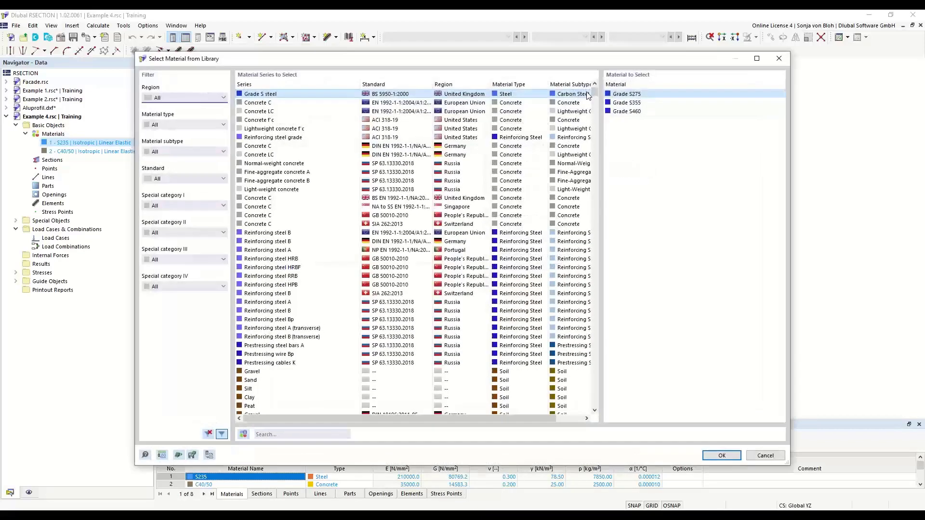
left_click(224, 125)
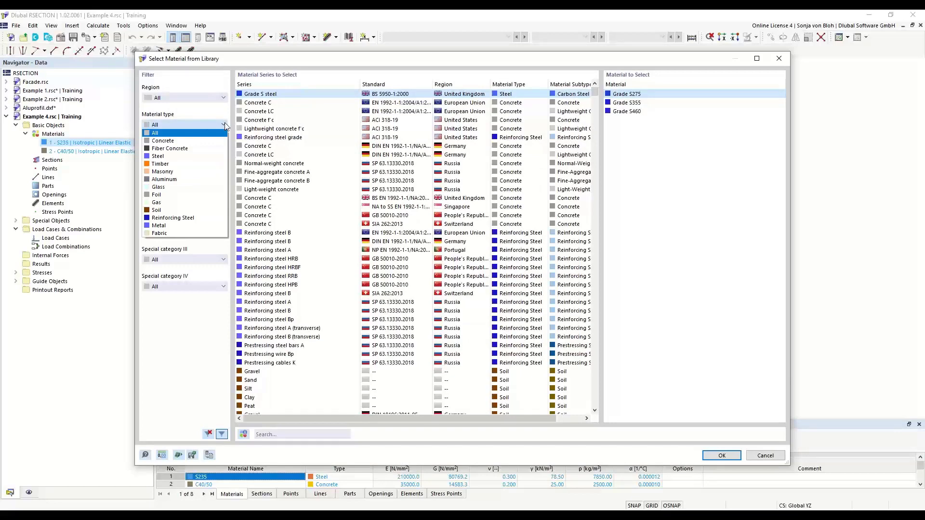
left_click(169, 141)
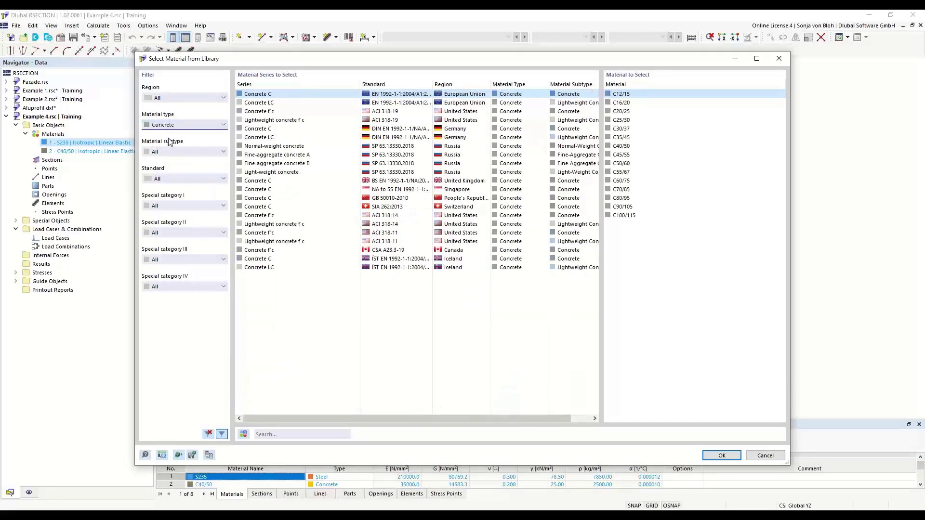
left_click(628, 147)
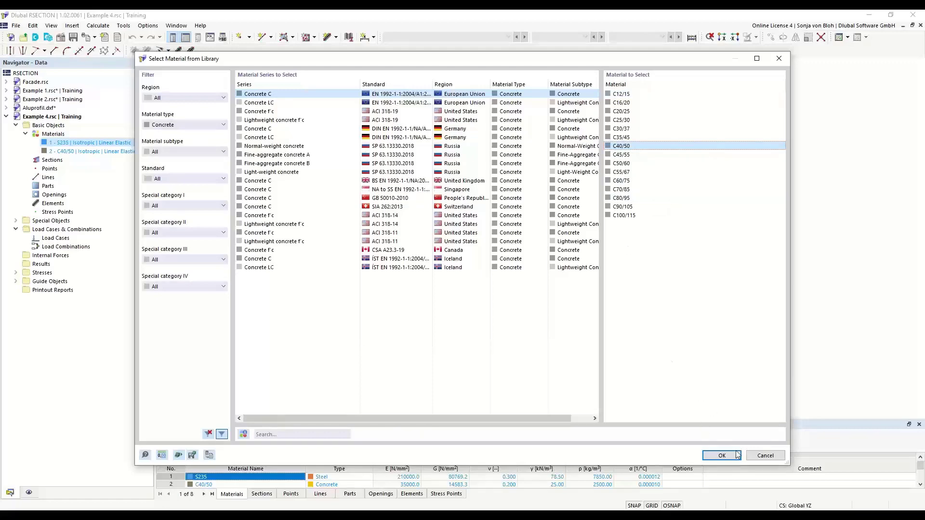
left_click(722, 456)
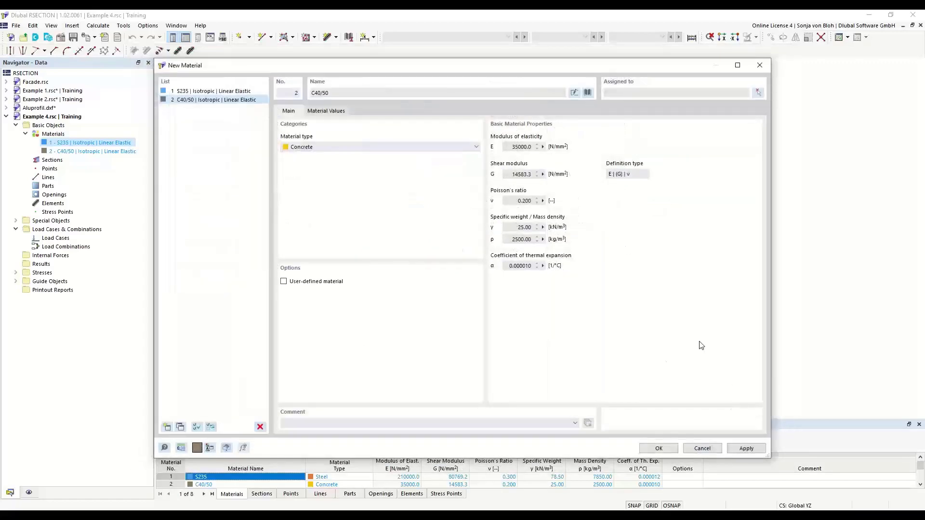
left_click(656, 447)
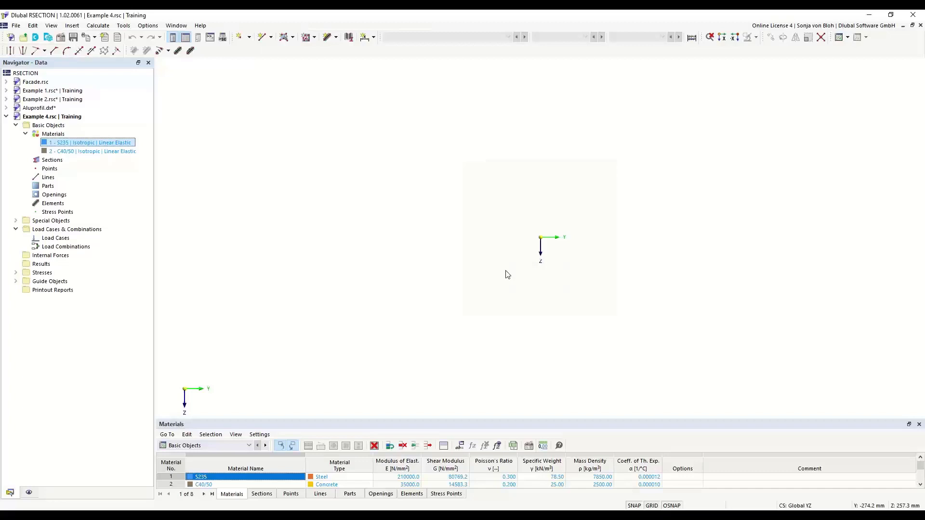
Create a horizontal single-line slab element from the origin, 1000 mm long and 200 mm thick, using the C40/50 concrete.
left_click(336, 38)
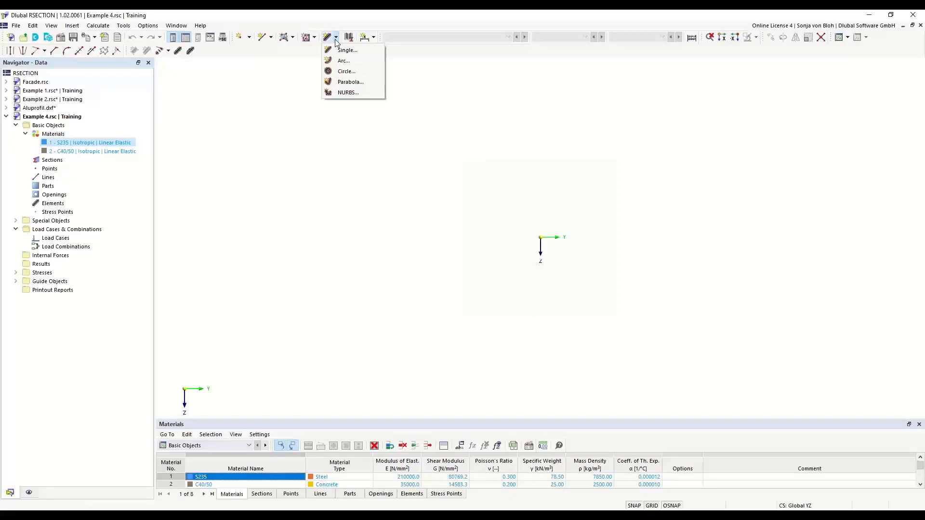
left_click(346, 50)
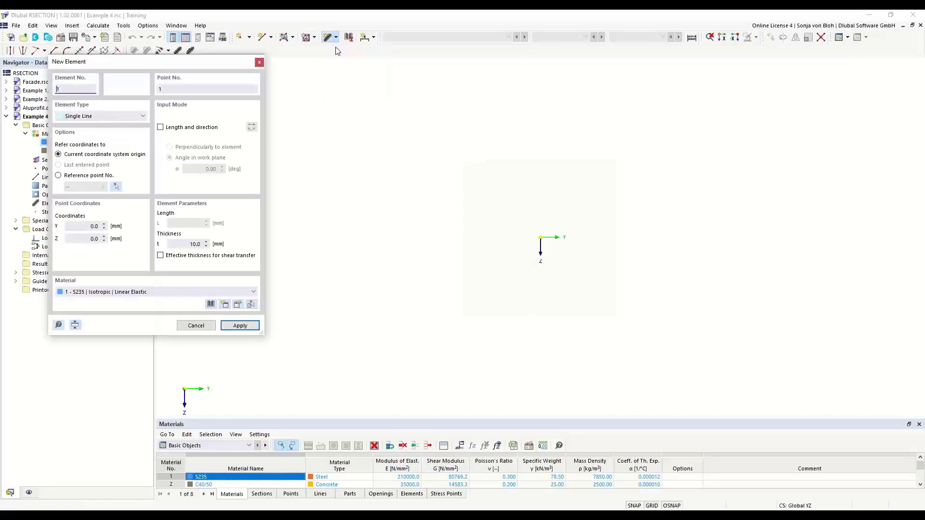
left_click_drag(118, 61, 239, 110)
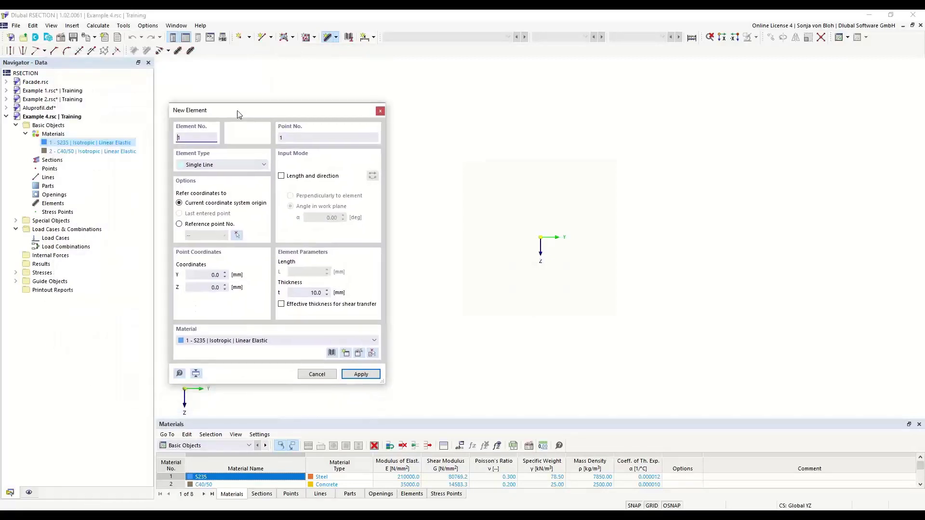
left_click(283, 177)
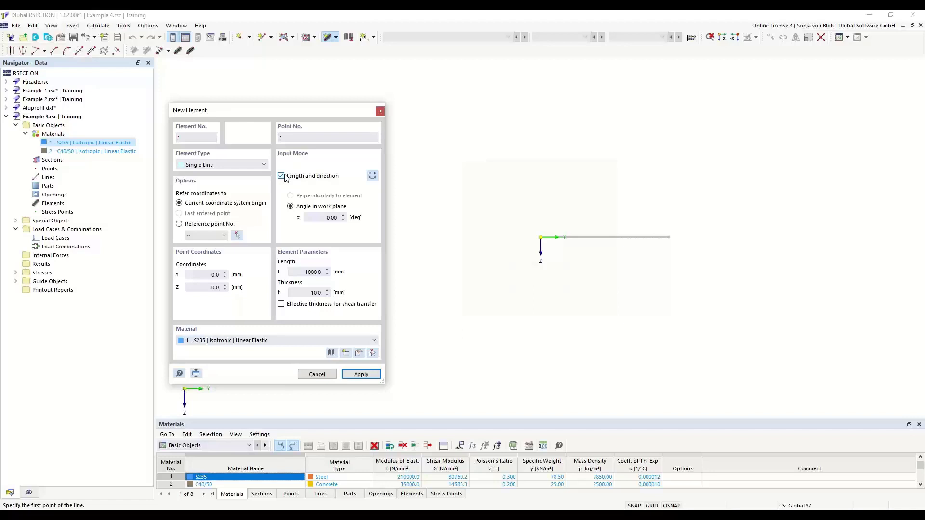
left_click_drag(299, 273, 341, 275)
left_click_drag(309, 293, 336, 296)
type("200")
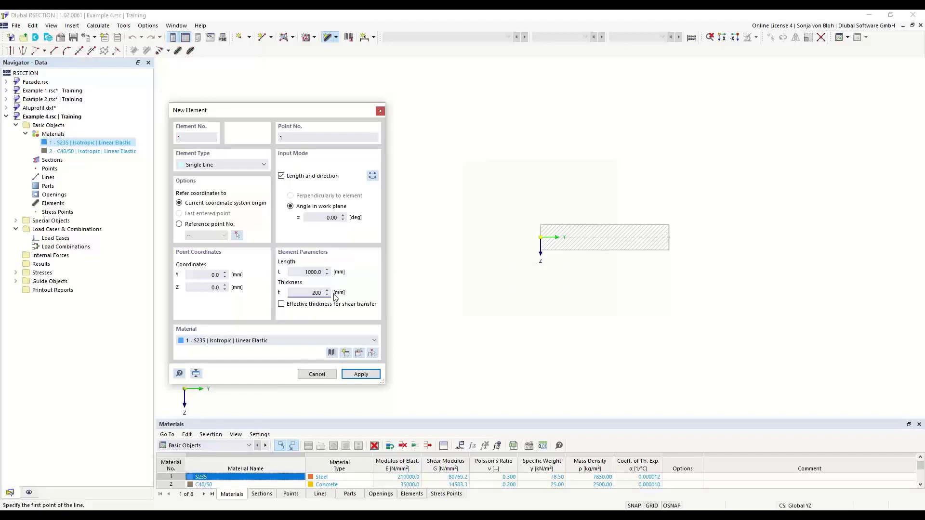
left_click(374, 341)
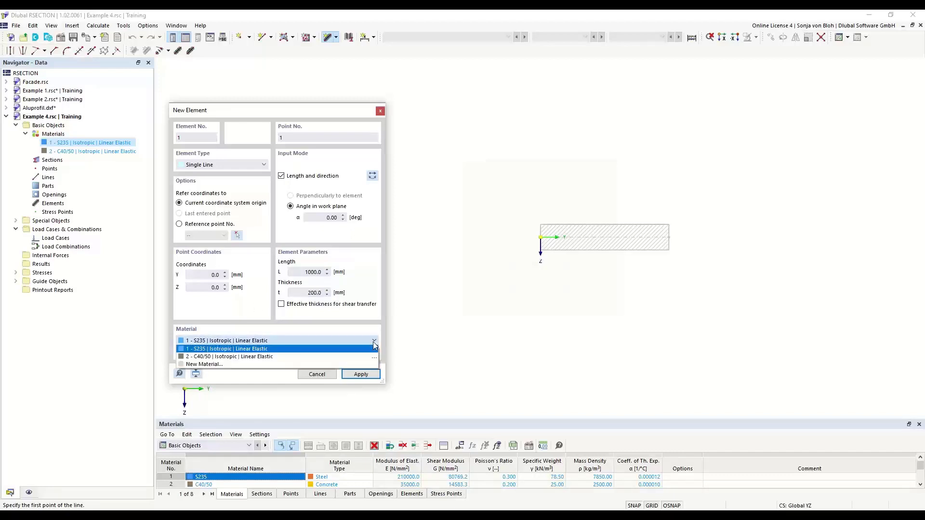
left_click(262, 356)
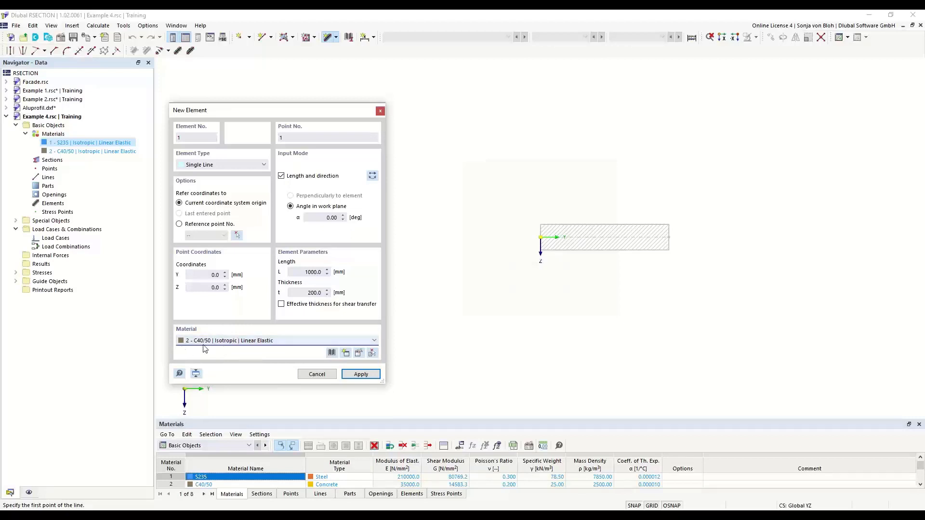
scroll(578, 238, "up", 3)
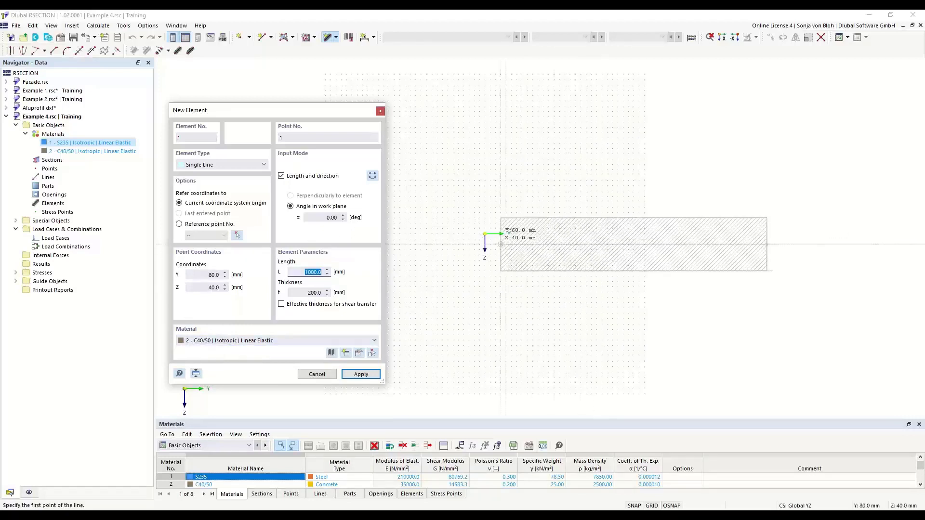
left_click(484, 234)
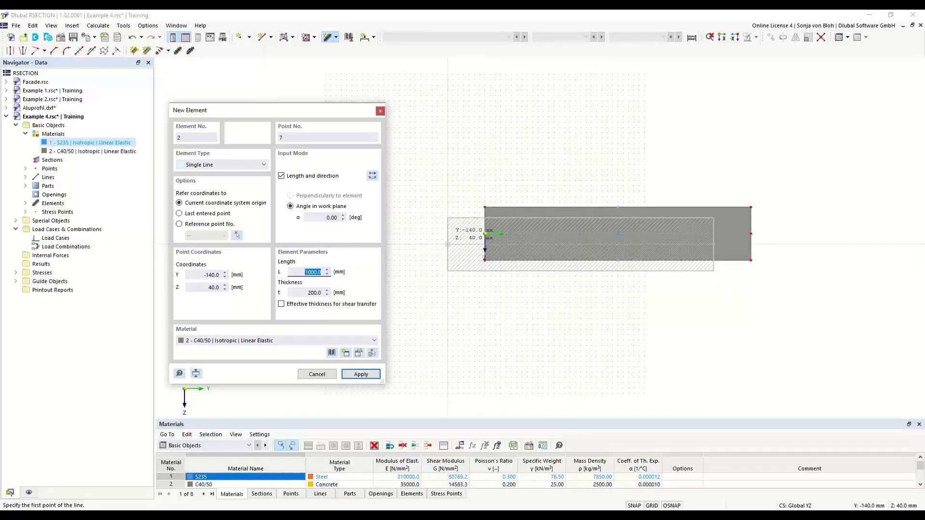
key("Escape")
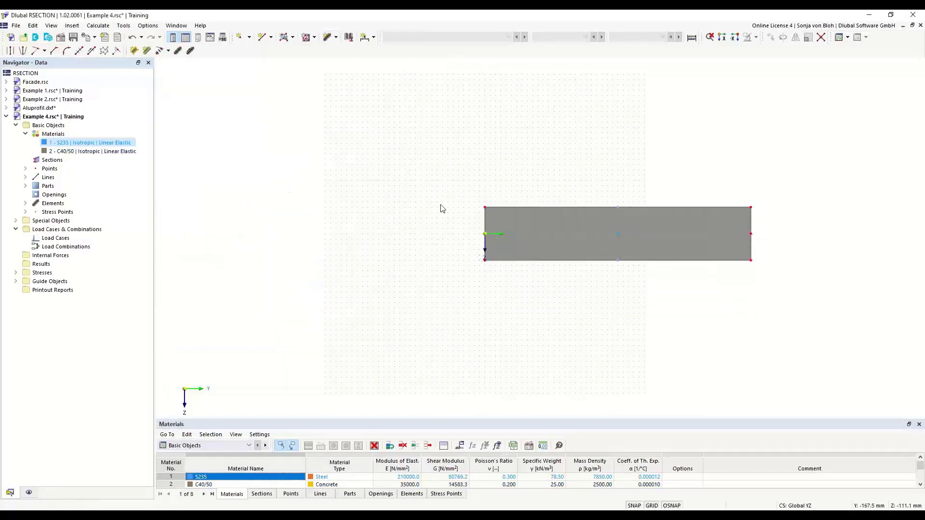
Start a new section and choose HEB 400 in S235 from the standardized I-section library, series DIN 1025-2:1995-11; Euronorm 53-62.
scroll(413, 236, "up", 2)
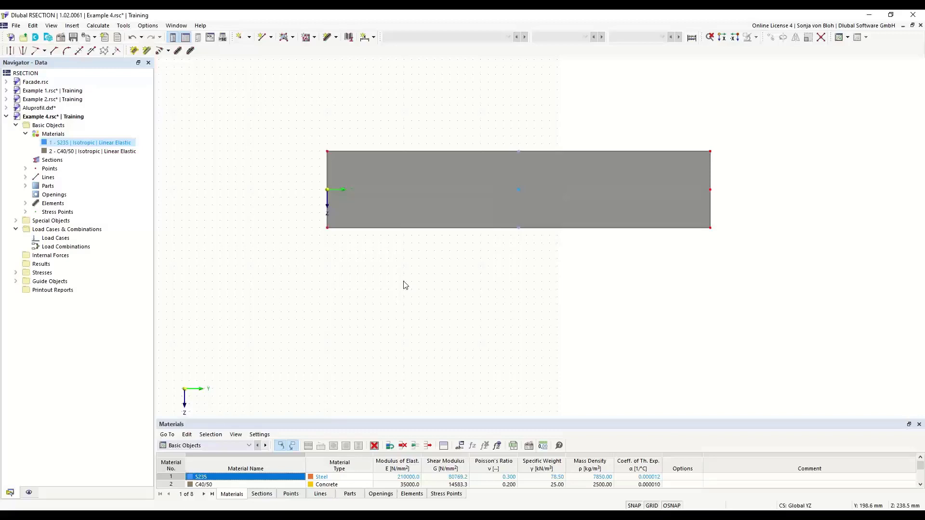
right_click(62, 162)
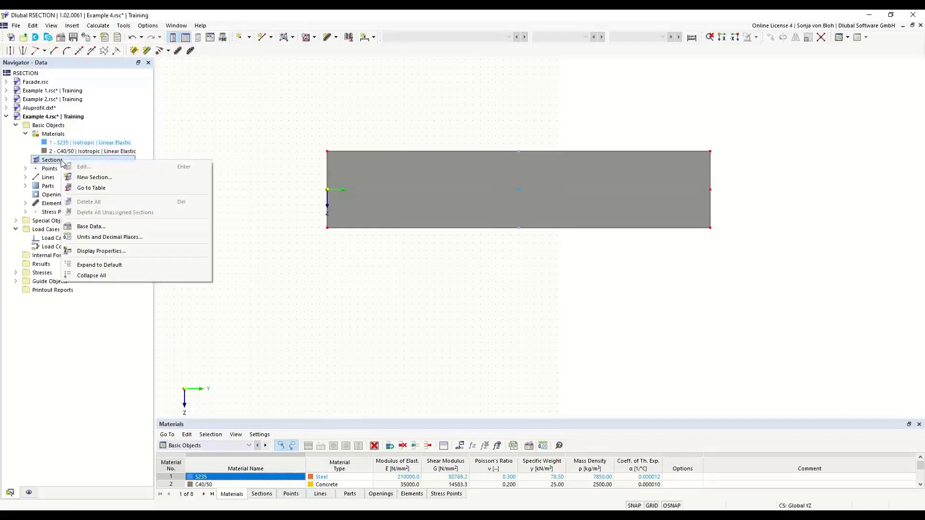
left_click(87, 178)
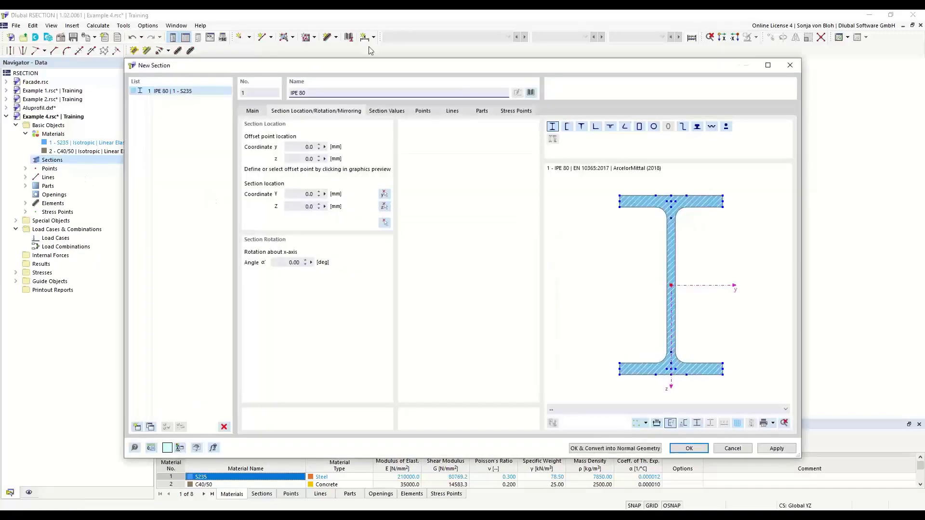
left_click(531, 92)
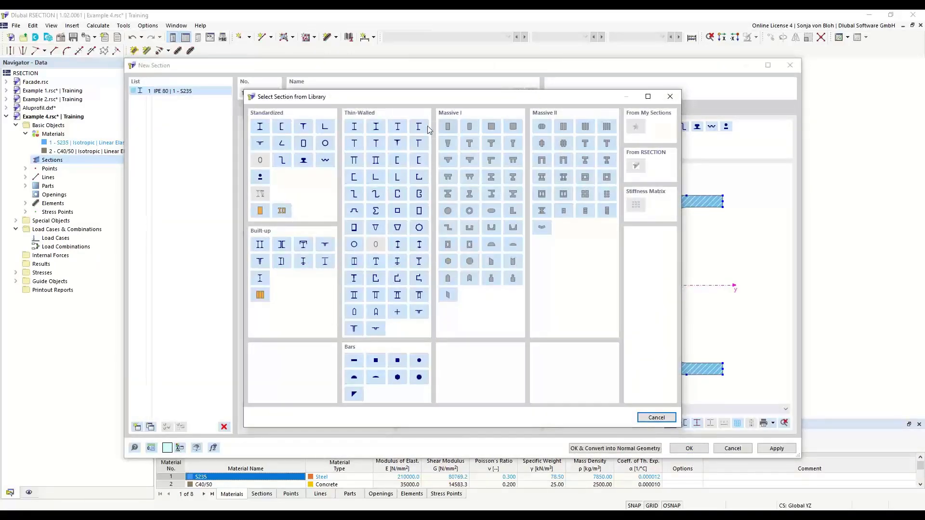
left_click(260, 127)
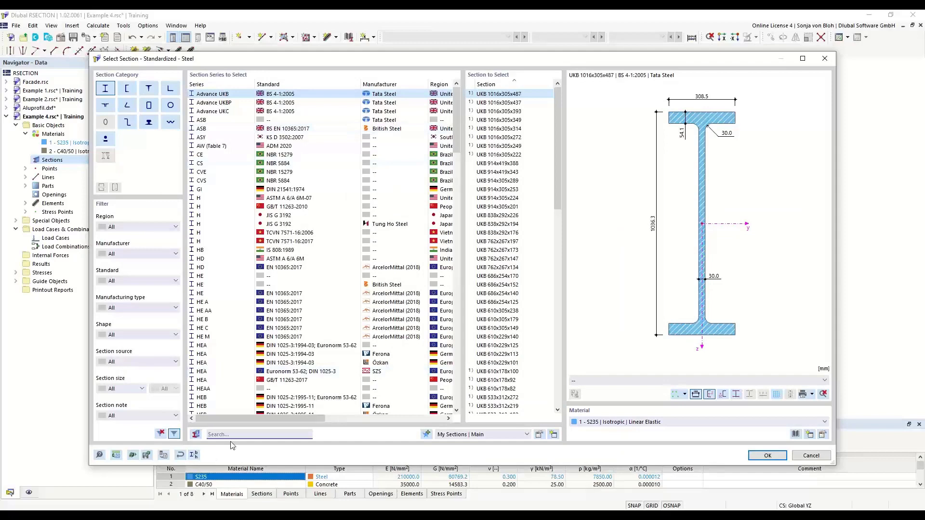
type("HE")
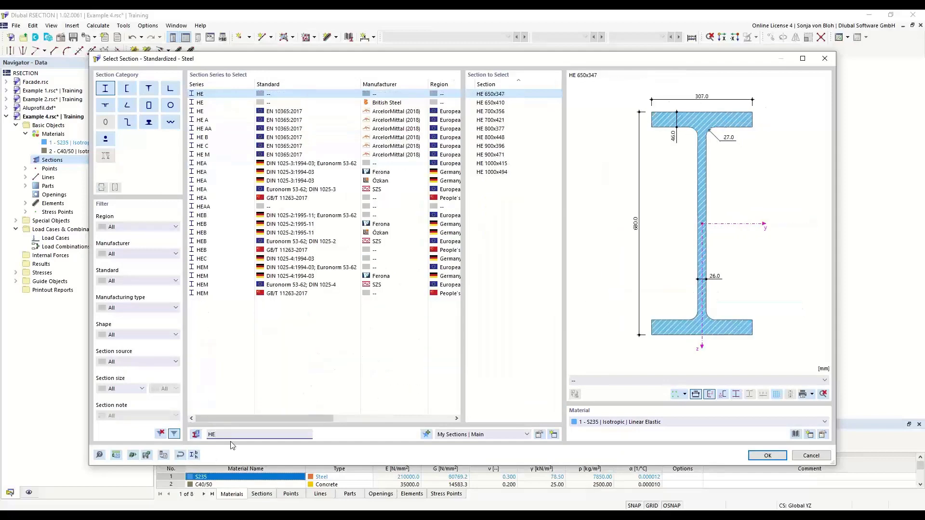
type("B")
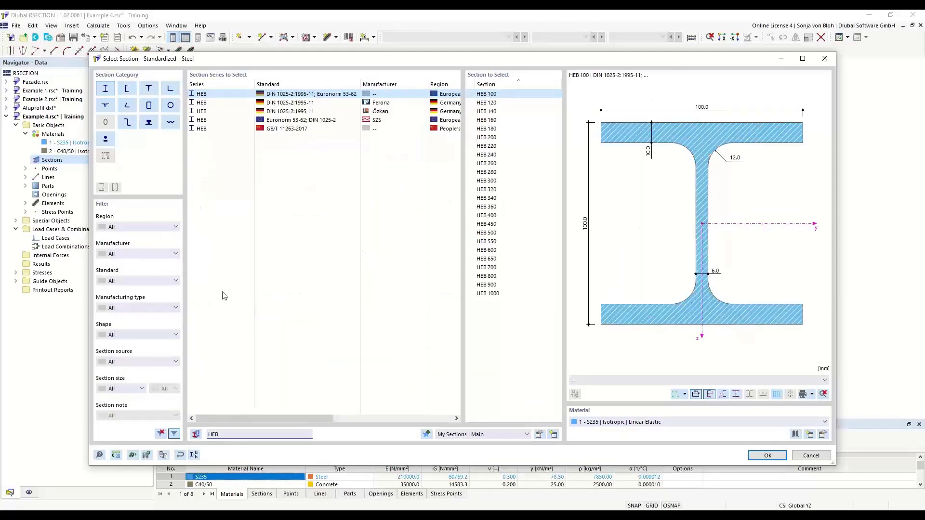
left_click(490, 215)
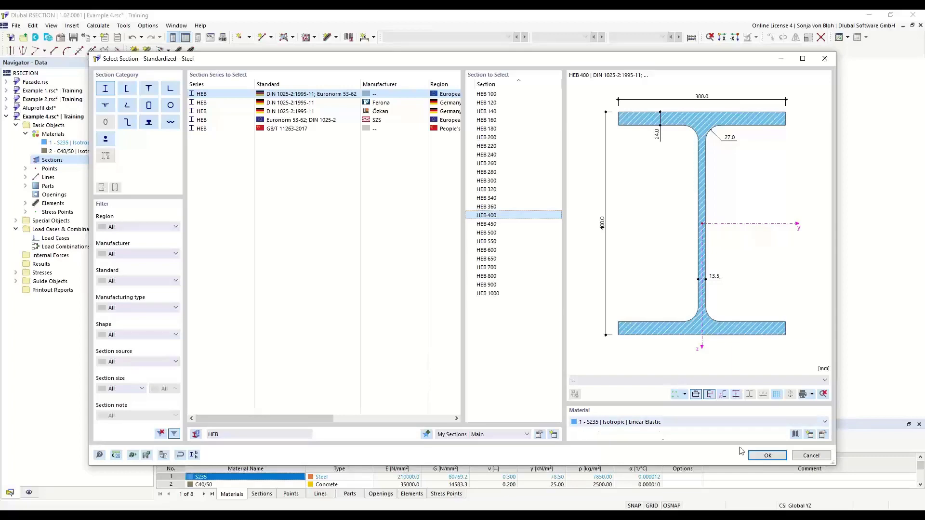
left_click(756, 456)
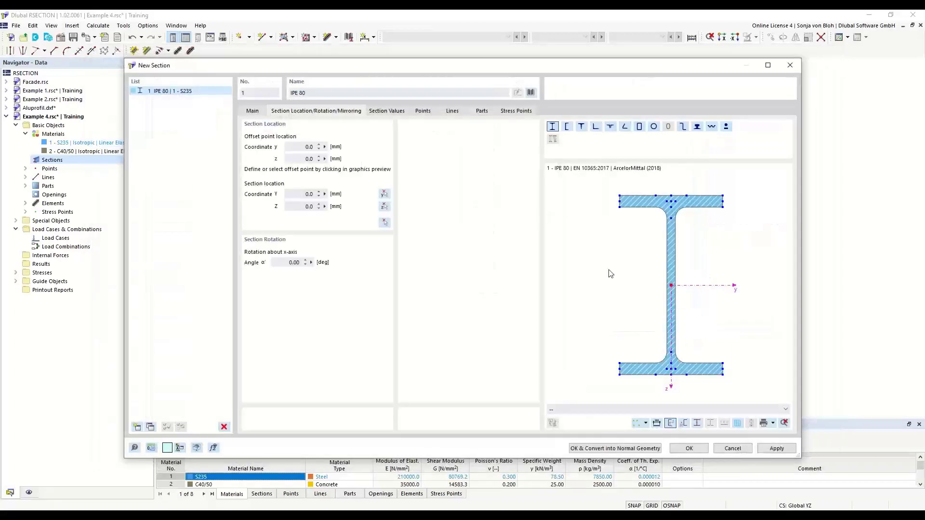
Insert the HEB 400 with its top flange midpoint at the middle of the slab's bottom edge, Y 500 mm and Z 100 mm.
scroll(657, 218, "up", 1)
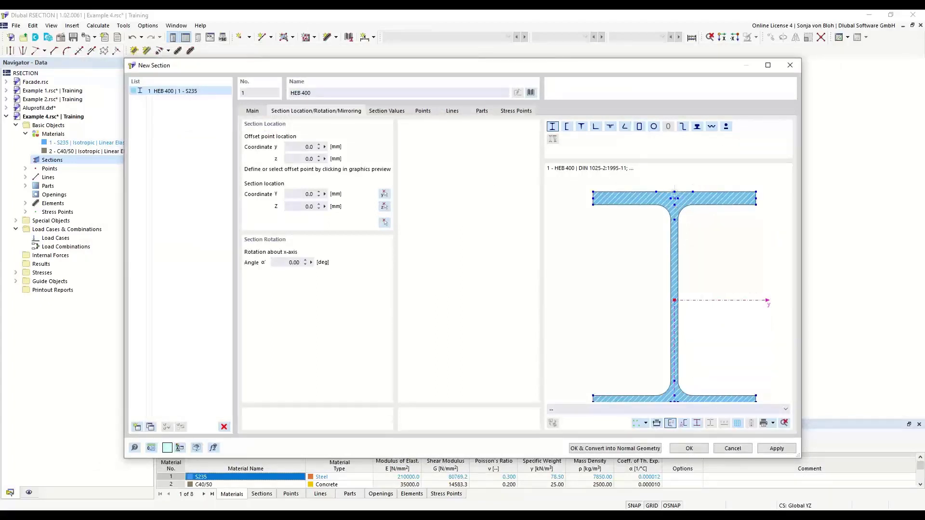
left_click(674, 192)
left_click(384, 223)
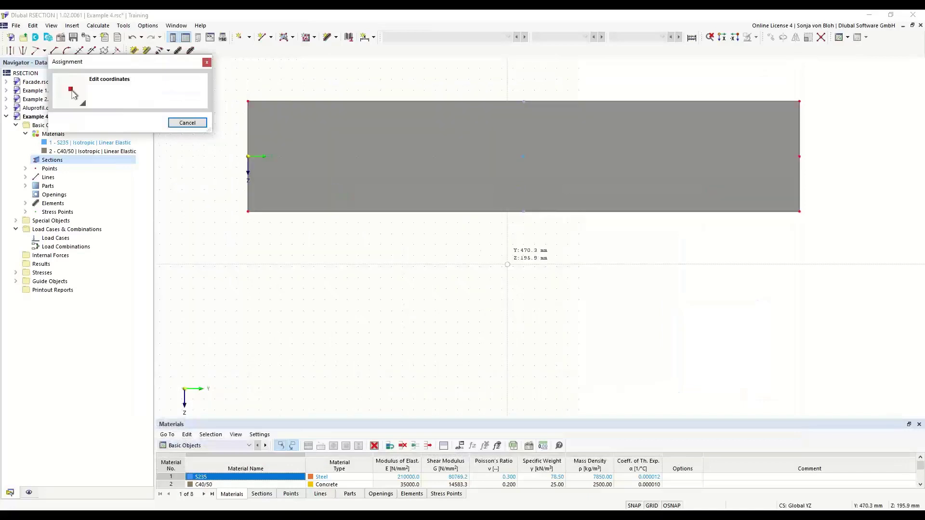
left_click(524, 214)
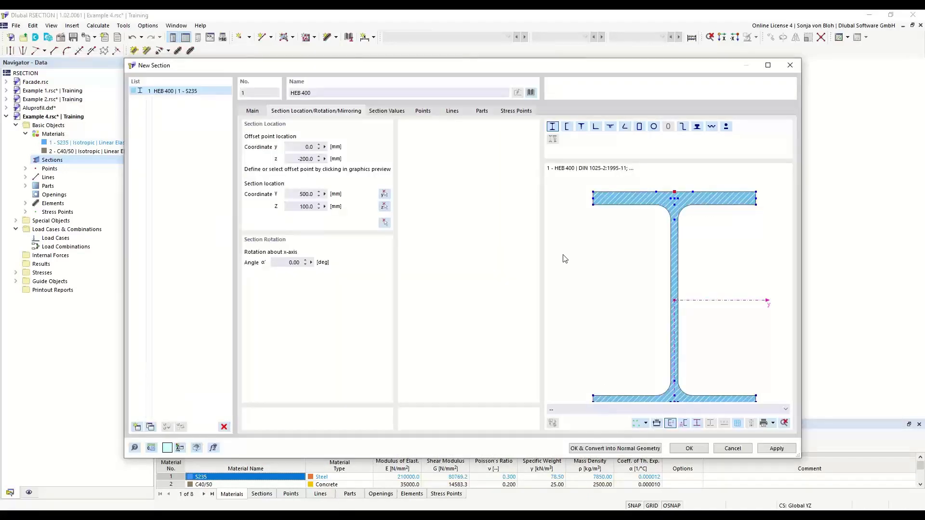
left_click_drag(505, 65, 456, 83)
left_click(639, 471)
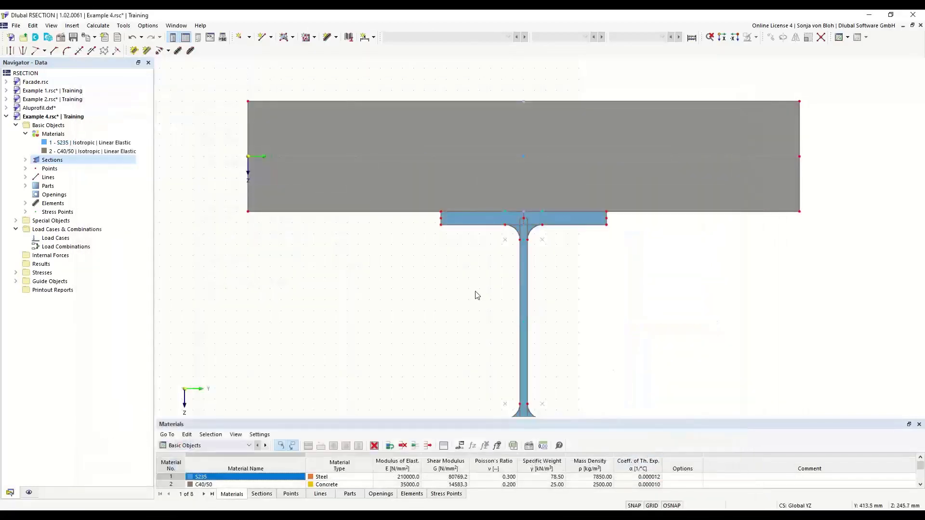
Convert the HEB 400 section below the concrete slab into normal geometry.
left_click(466, 217)
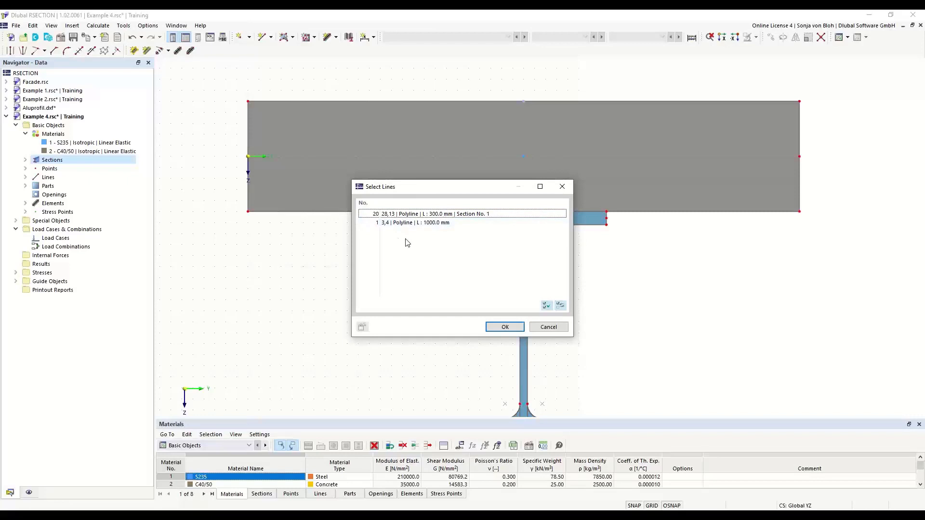
left_click(548, 327)
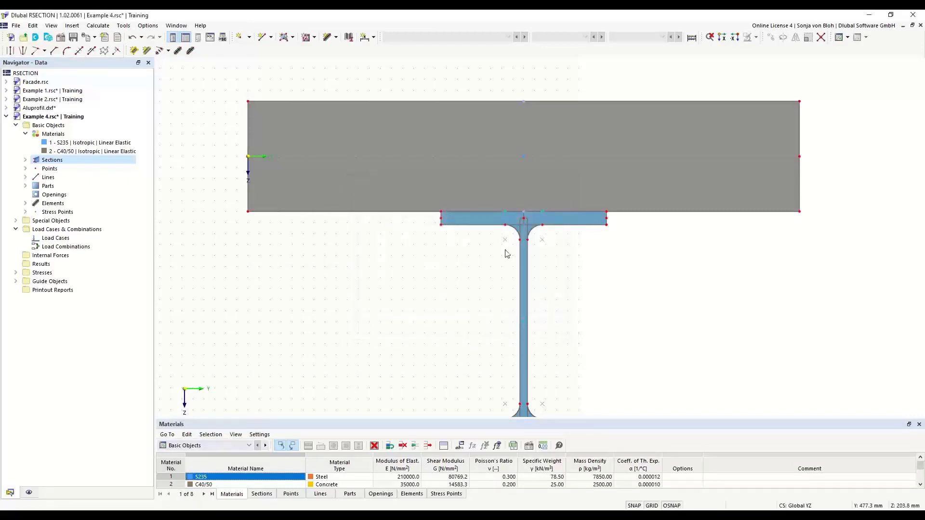
right_click(480, 220)
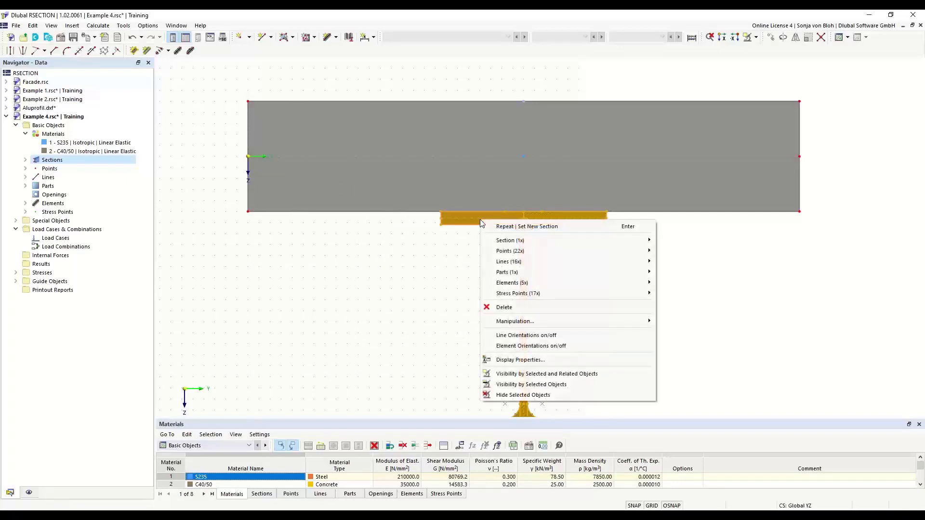
mouse_move(588, 240)
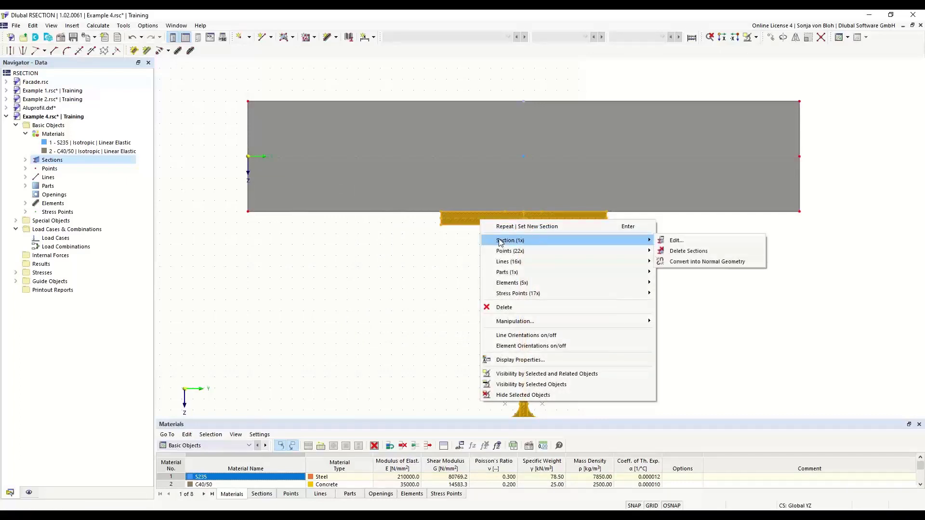
left_click(688, 263)
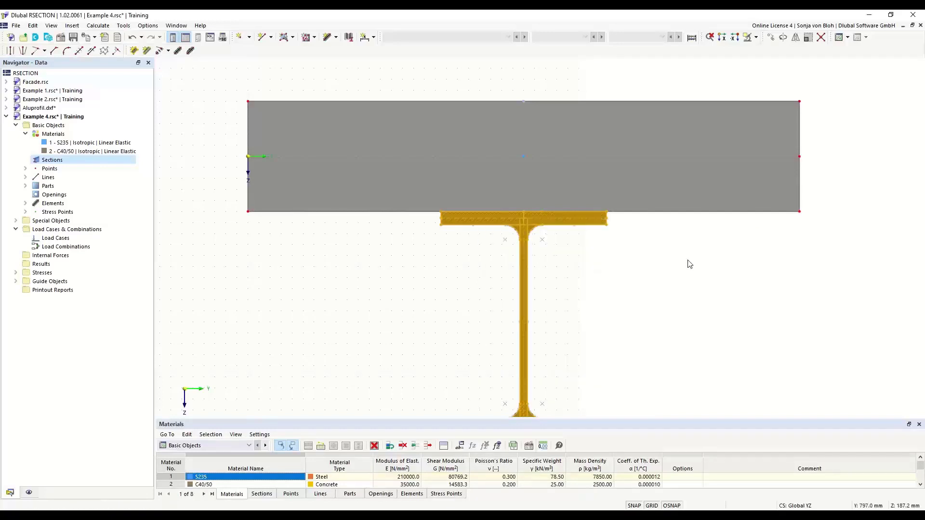
Connect the overlapping lines along the slab's bottom edge and the HEB 400's top flange at their intersections.
left_click(568, 210)
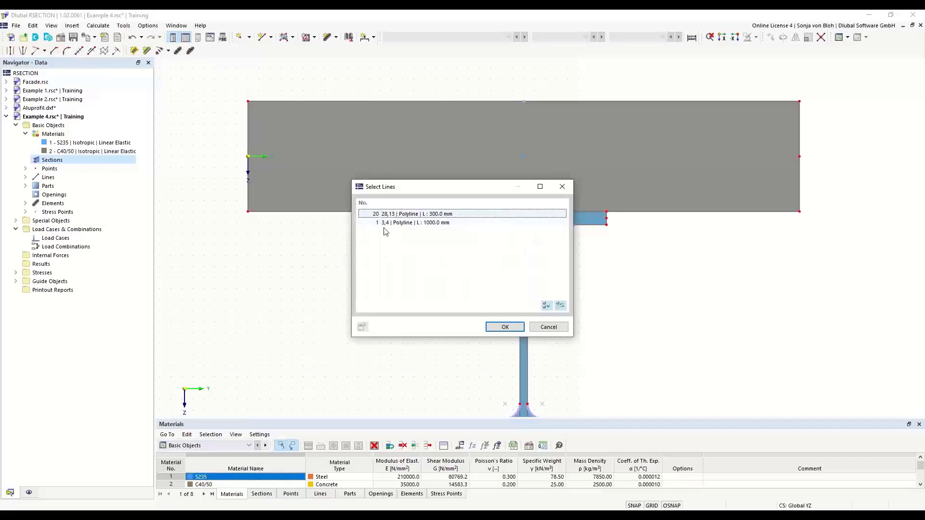
left_click(561, 187)
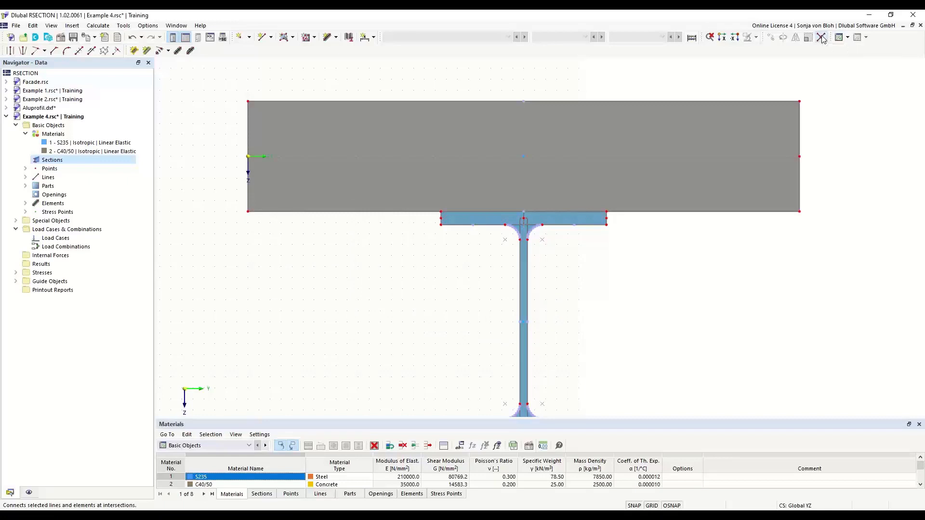
left_click_drag(199, 193, 839, 219)
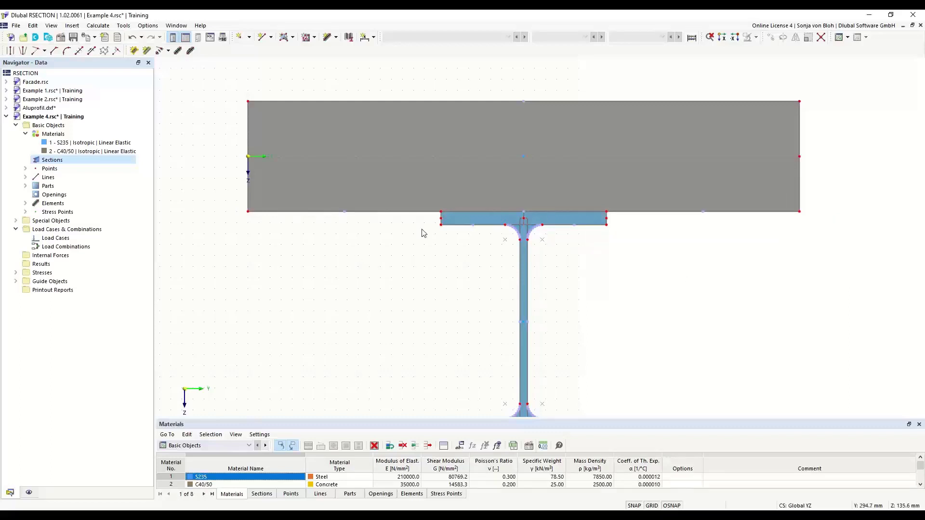
left_click(484, 216)
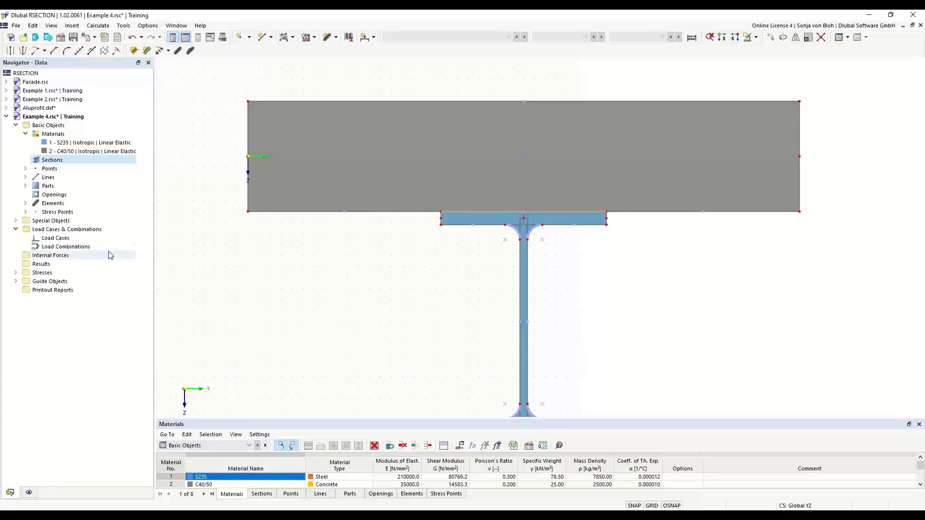
Create a permanent load case LC1 named M.
right_click(56, 239)
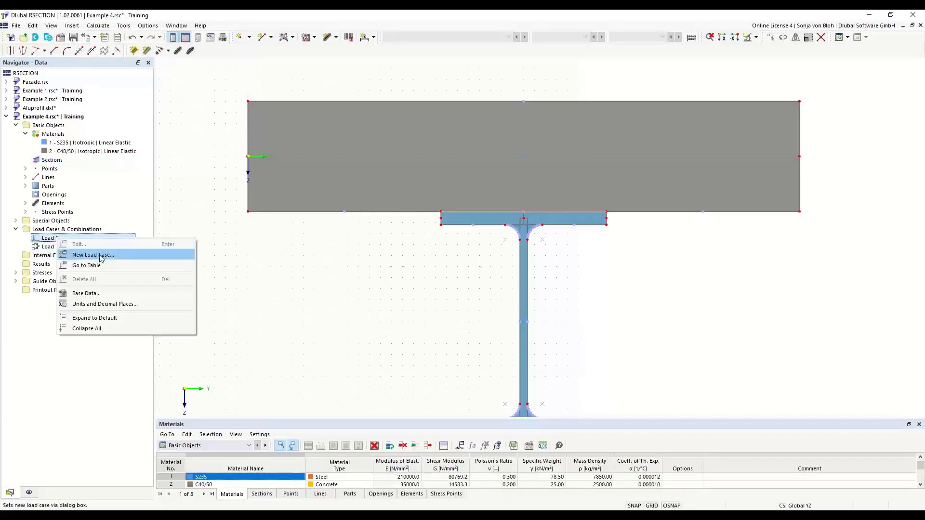
left_click(102, 258)
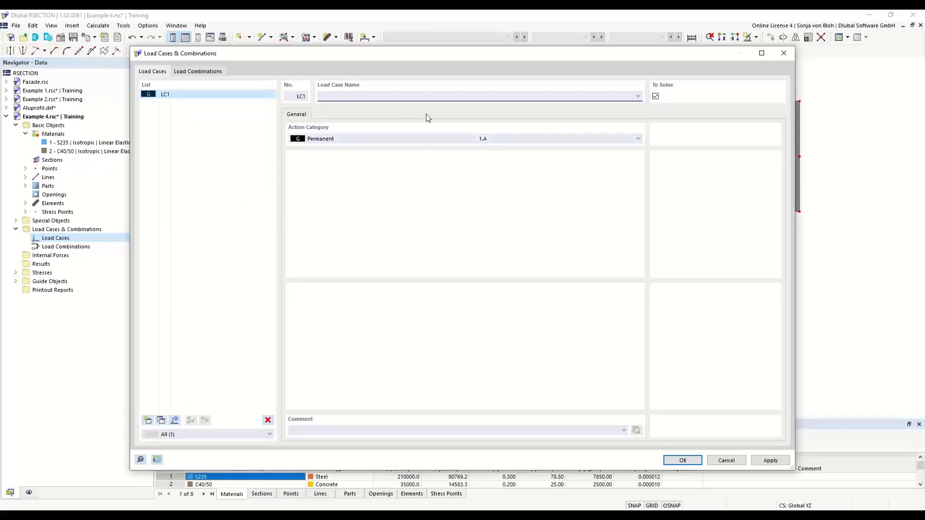
type("M")
left_click(684, 460)
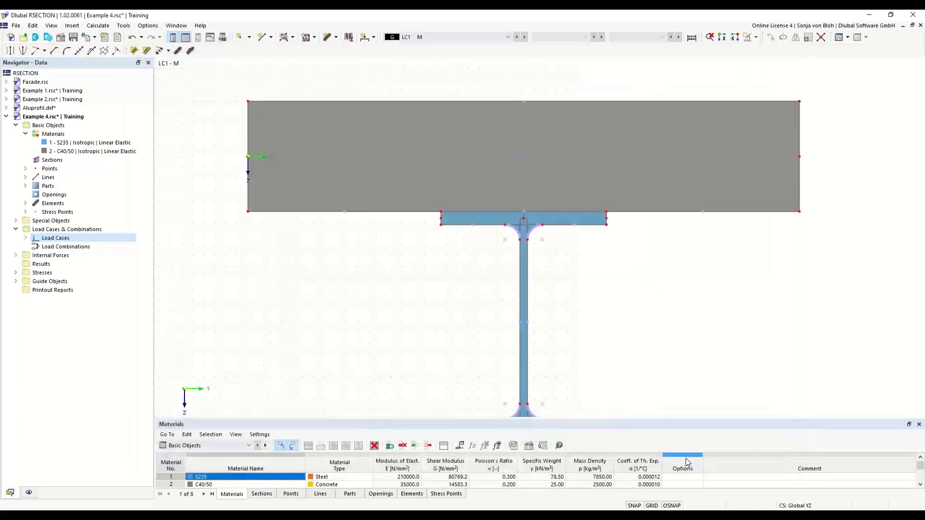
Add internal forces to load case M with a bending moment My of 100 kNm.
left_click(15, 255)
left_click(25, 264)
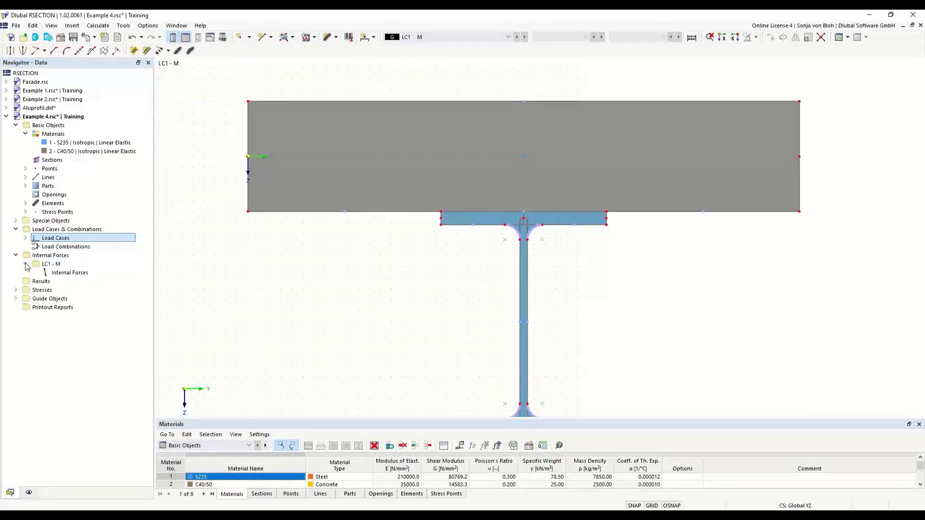
left_click(65, 272)
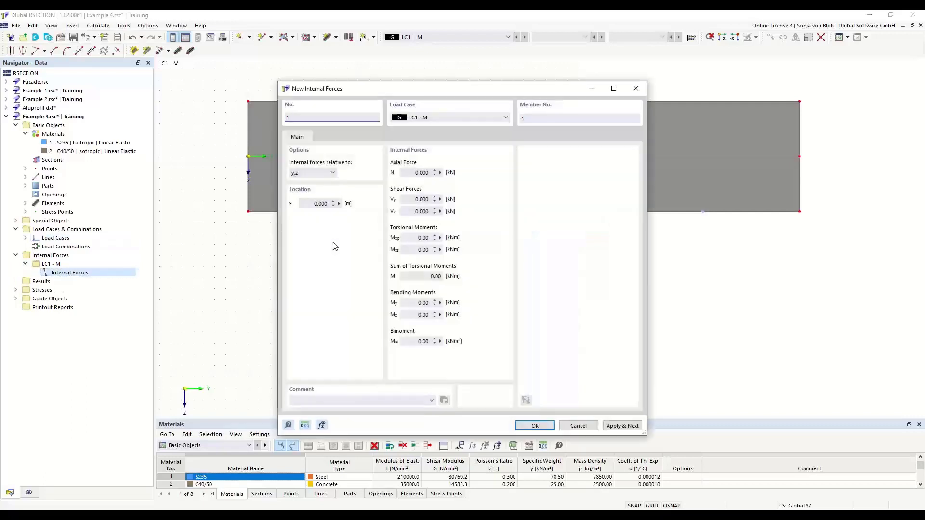
left_click(413, 304)
type("100")
left_click(534, 426)
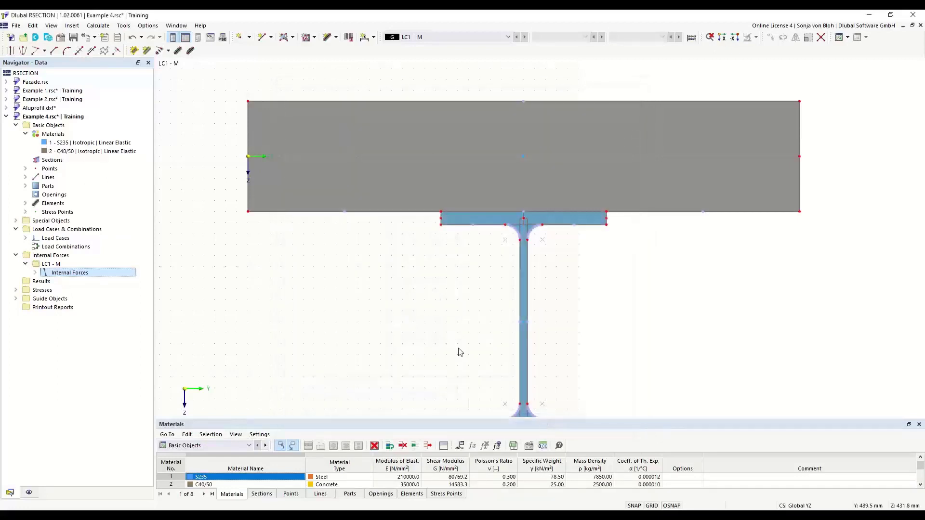
Calculate all results for the composite section.
scroll(330, 183, "down", 3)
left_click(98, 26)
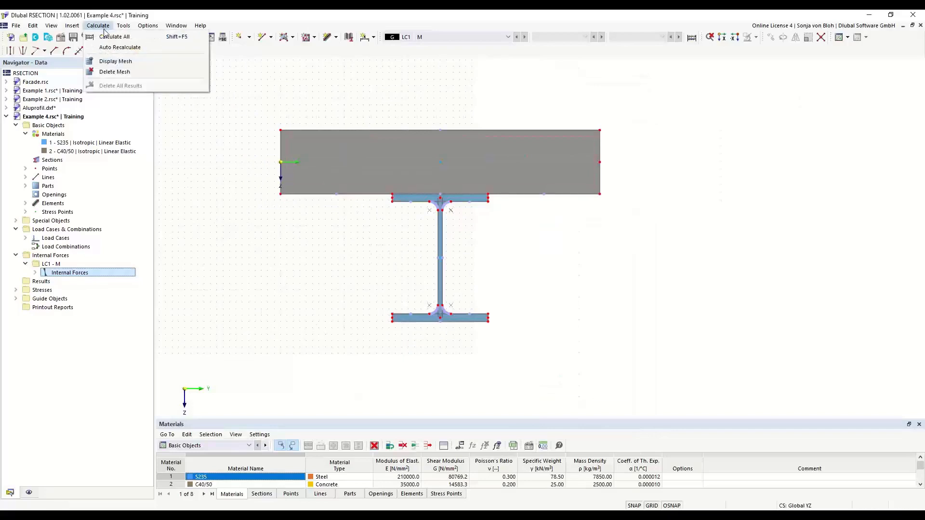
left_click(107, 37)
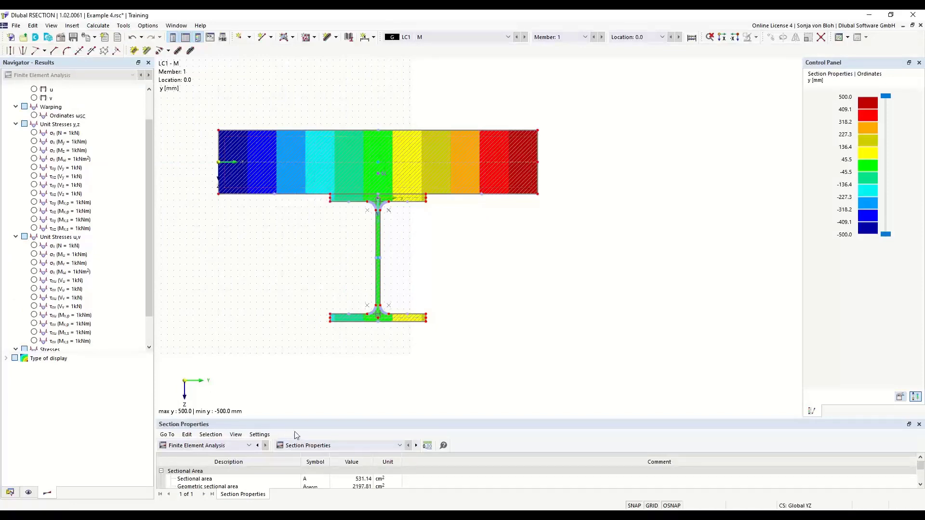
Enlarge the section properties table to review the sectional areas, and save the Example 4 model.
left_click_drag(297, 420, 316, 312)
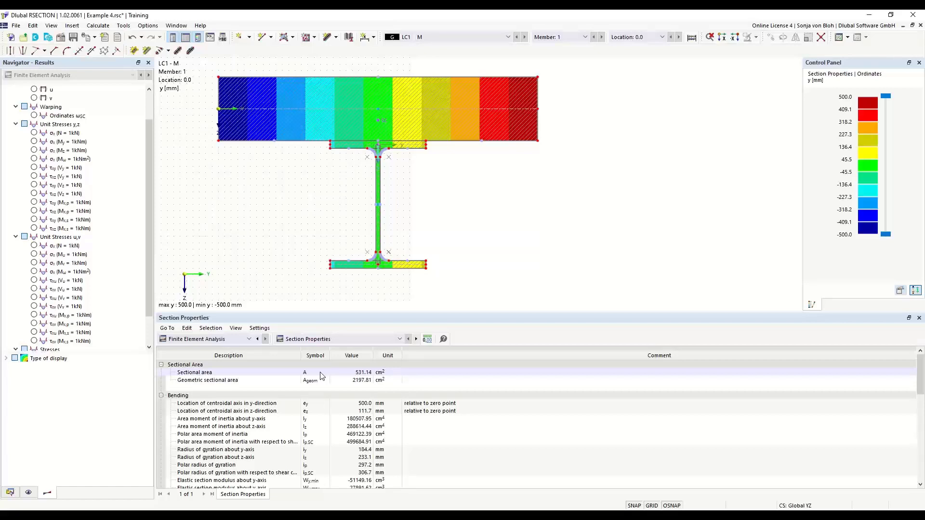
left_click(10, 492)
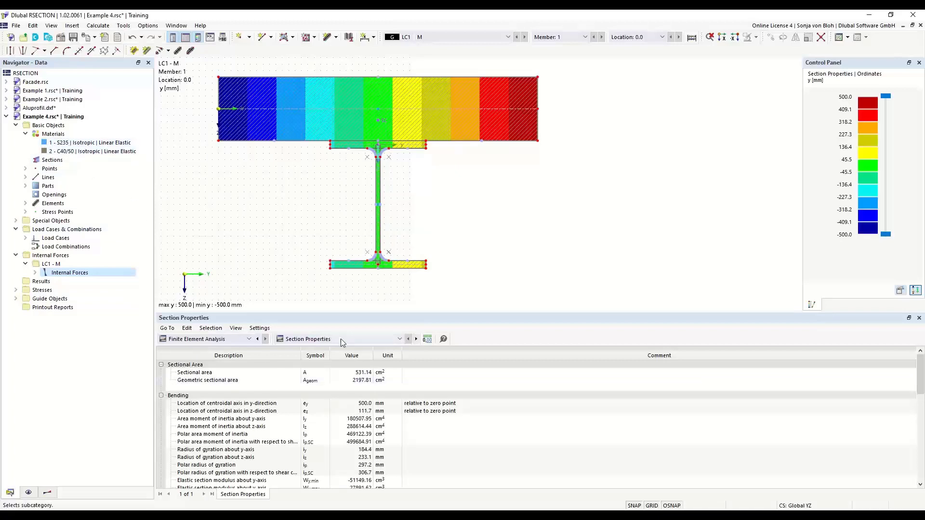
left_click(317, 381)
left_click(73, 39)
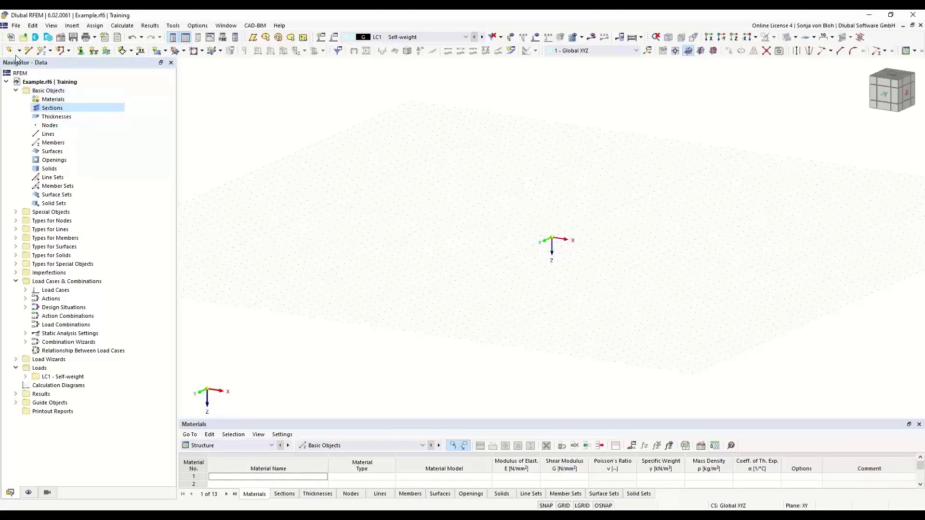
Switch to RFEM and create a new section by importing Example 4.rsc from RSECTION.
right_click(60, 110)
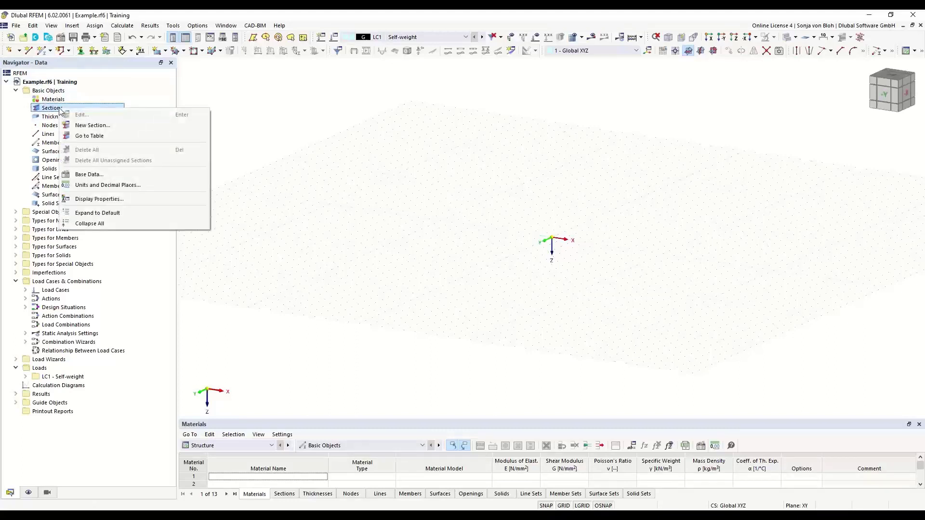
left_click(93, 125)
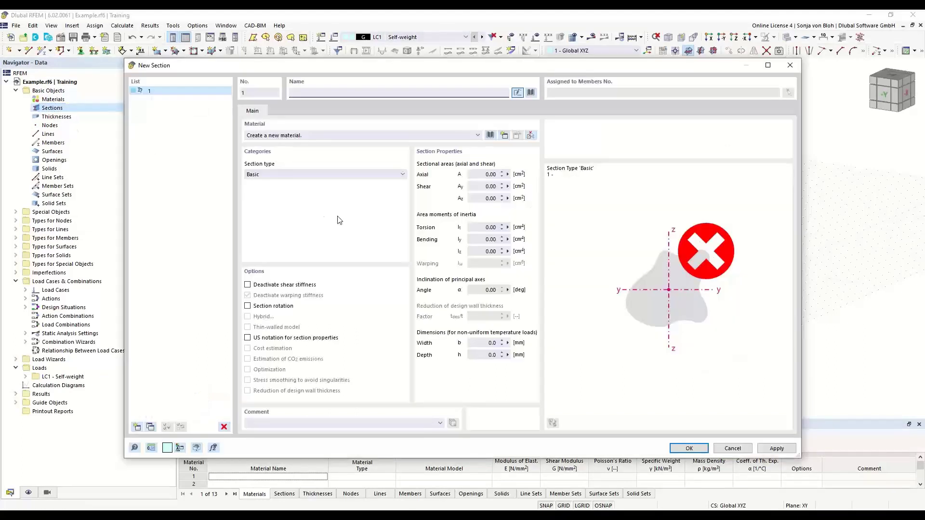
left_click(530, 92)
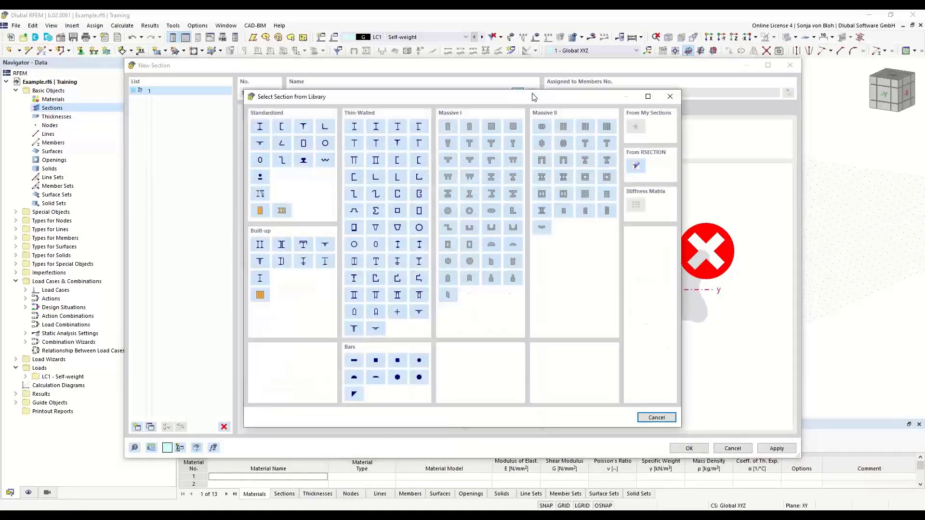
left_click(637, 167)
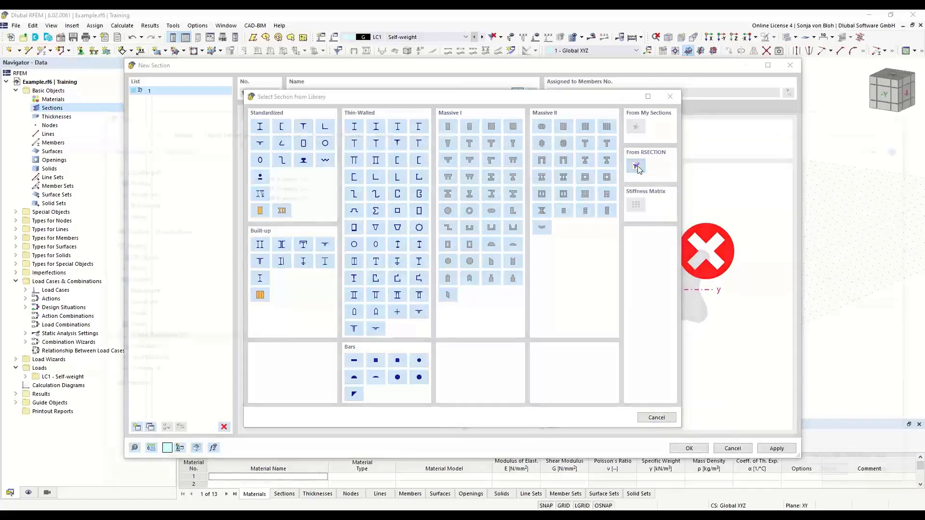
left_click(278, 195)
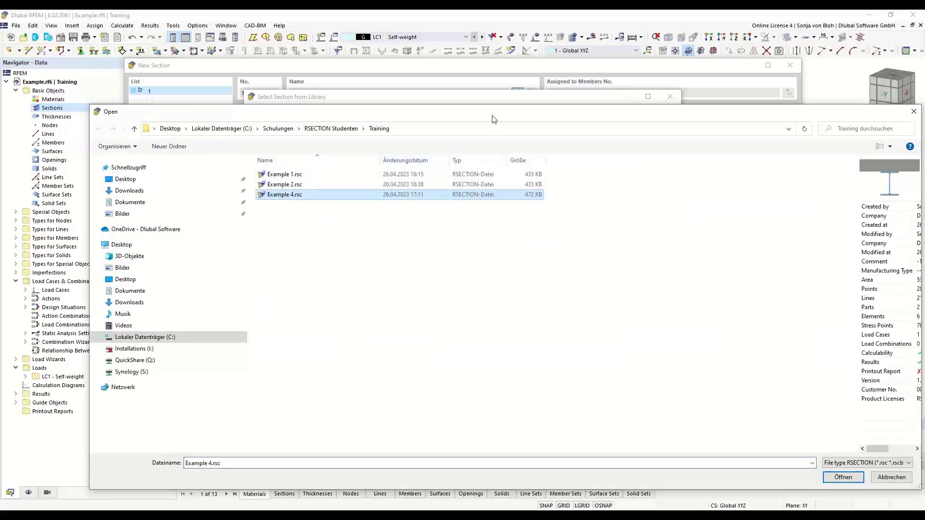
left_click_drag(495, 118, 409, 88)
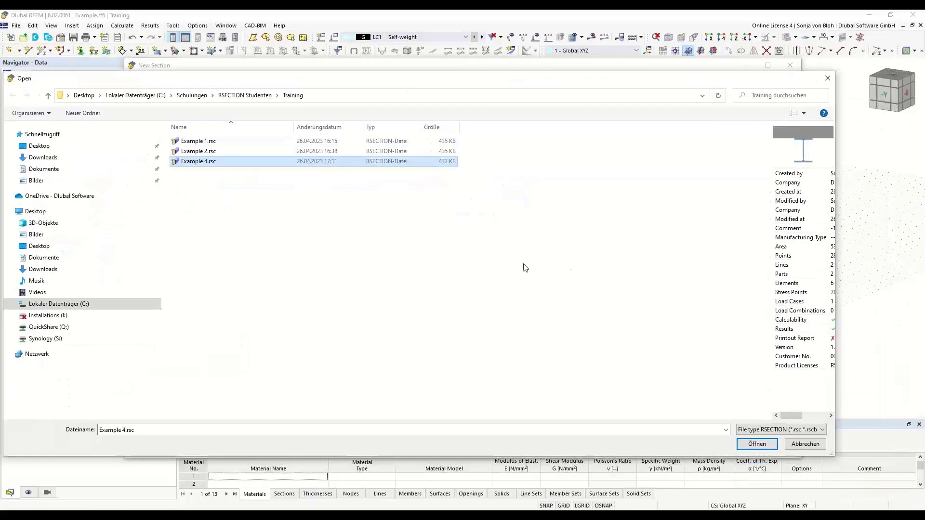
left_click(766, 444)
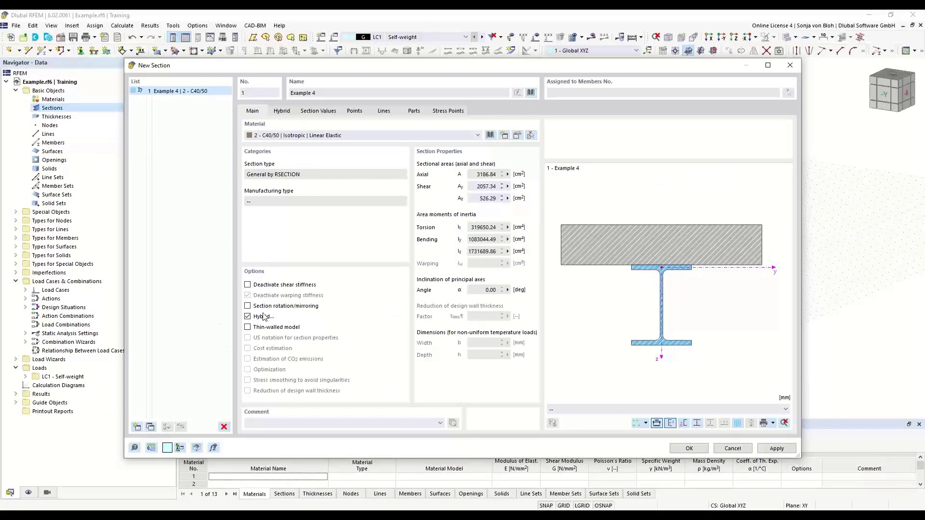
Keep the section hybrid and assign the C40/50 material to part 2 in the hybrid material assignment.
left_click(248, 316)
left_click(248, 316)
left_click(285, 112)
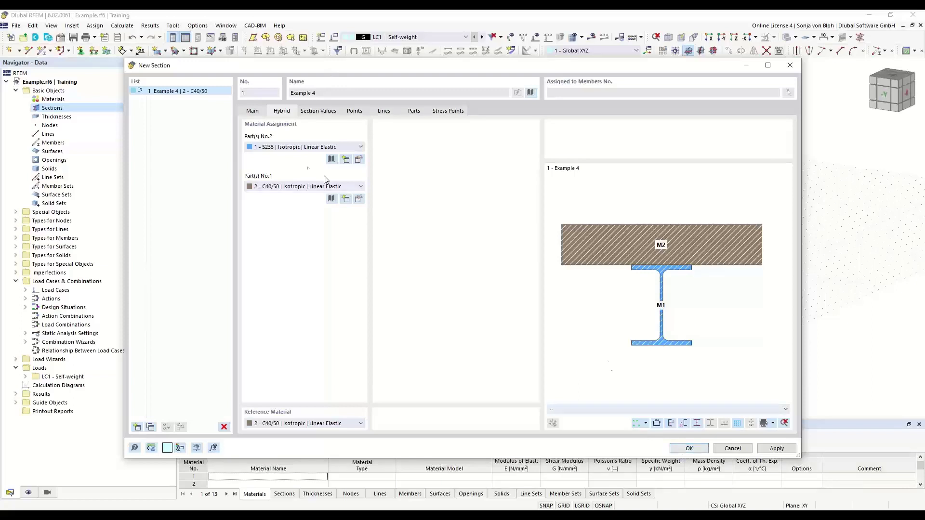
left_click(360, 148)
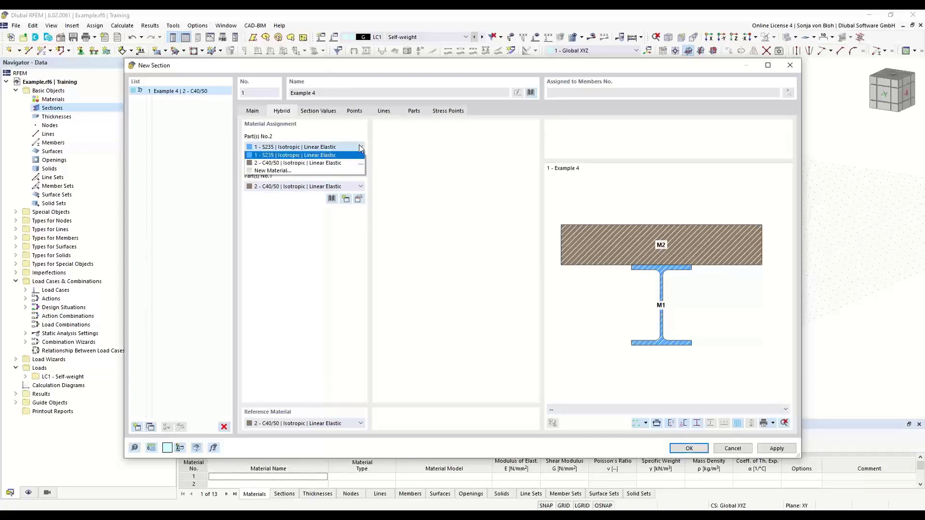
left_click(331, 155)
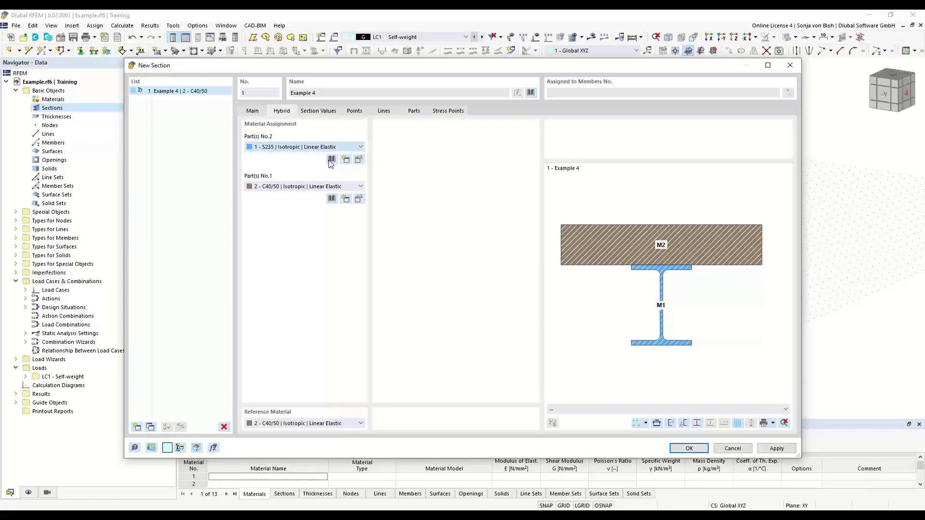
left_click(324, 187)
left_click(322, 191)
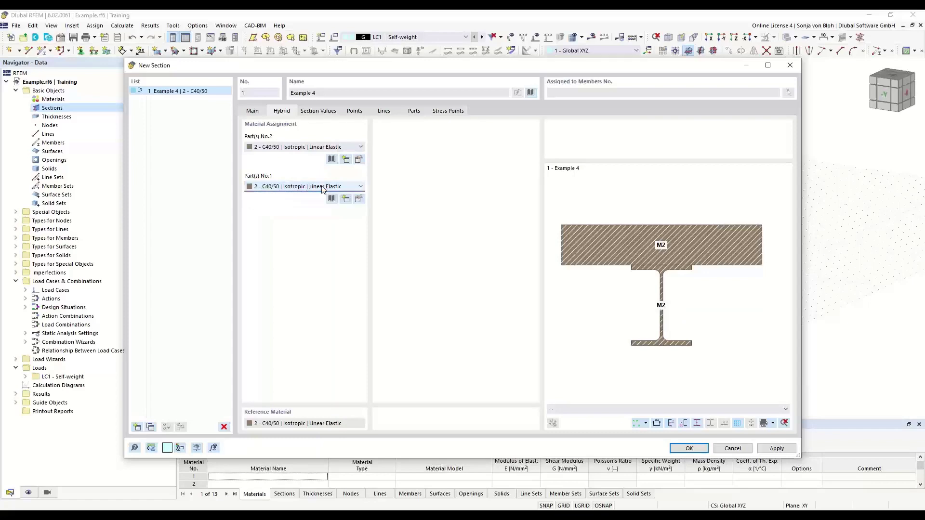
Create a new material from the library: search for S355 and choose steel S355N from the EN 10025-3:2004-11 series.
left_click(359, 199)
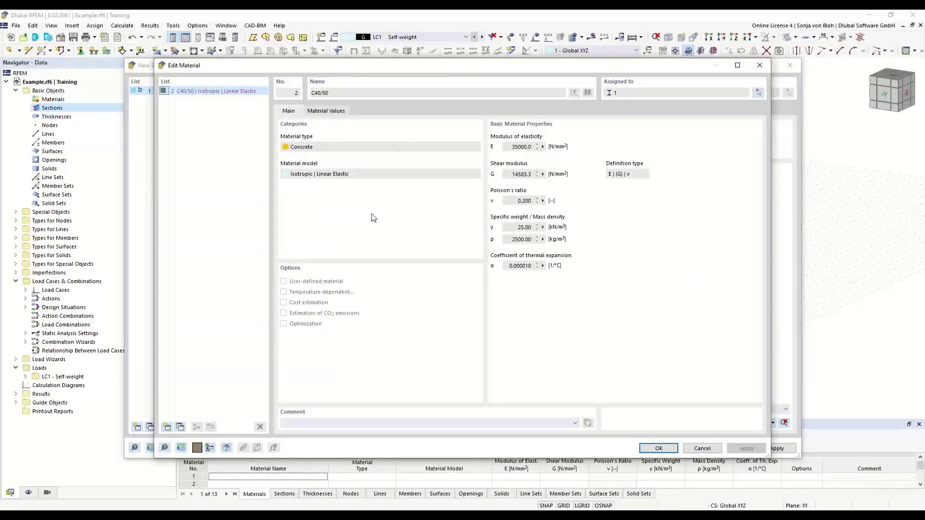
left_click(166, 427)
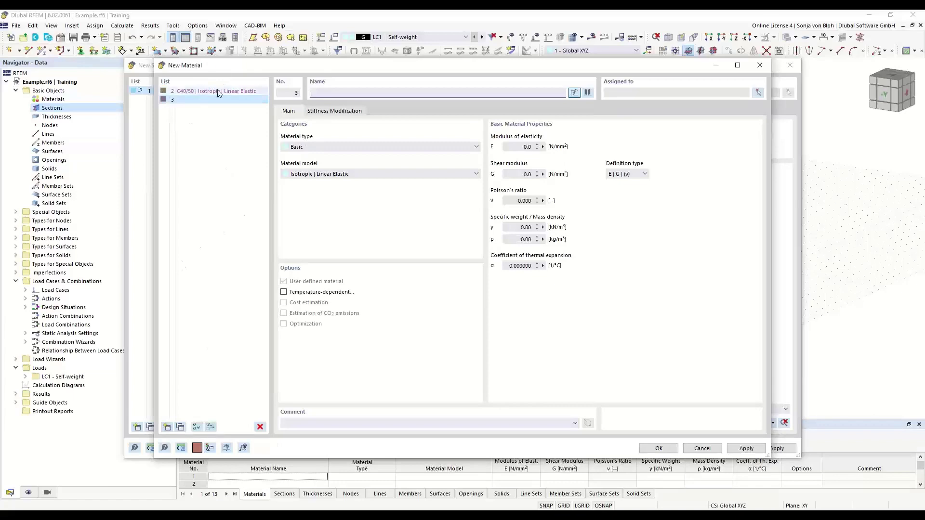
left_click(587, 93)
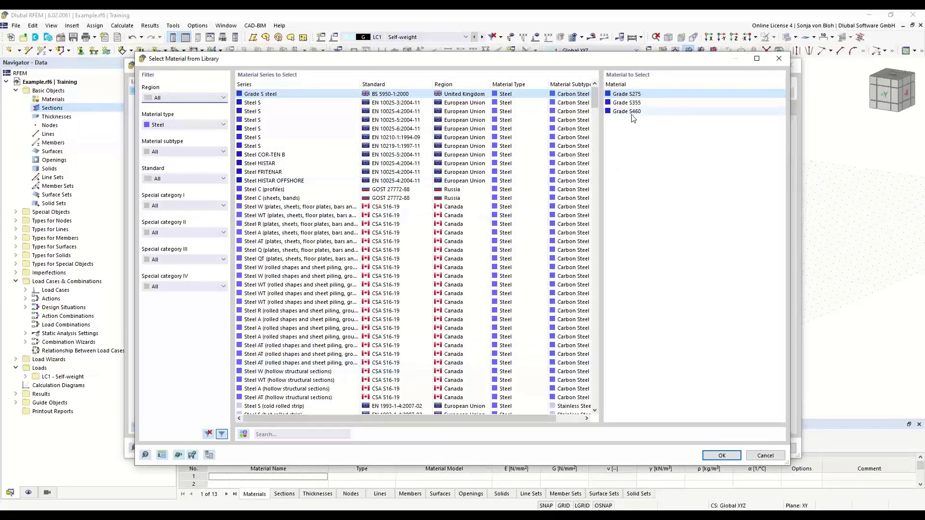
left_click(271, 435)
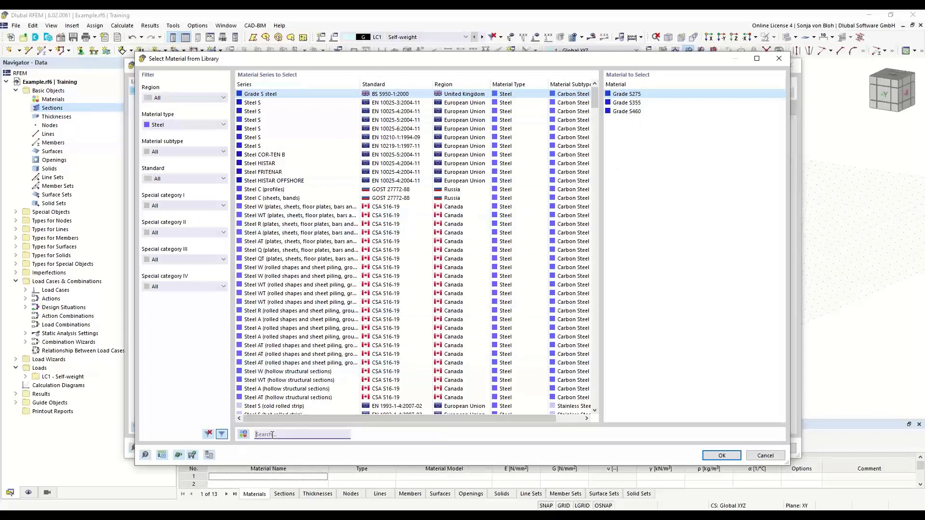
type("S355")
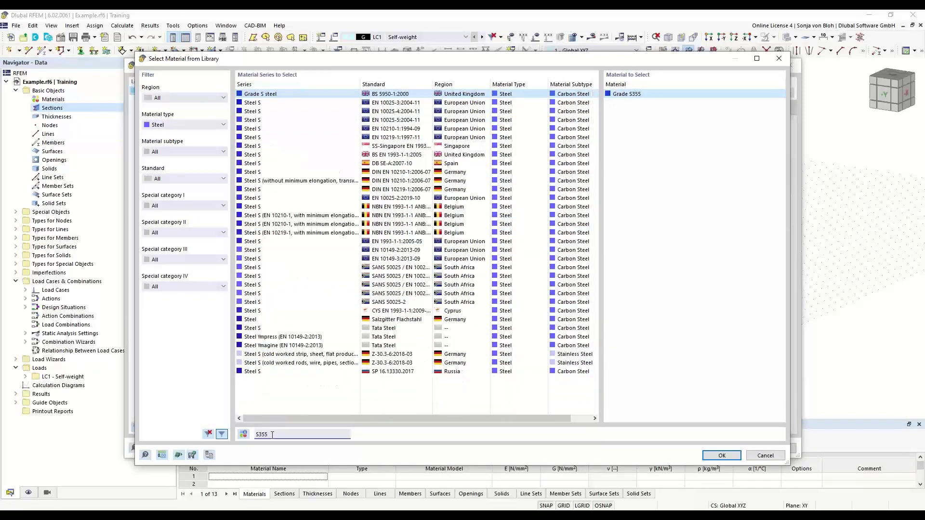
left_click(397, 103)
left_click(616, 94)
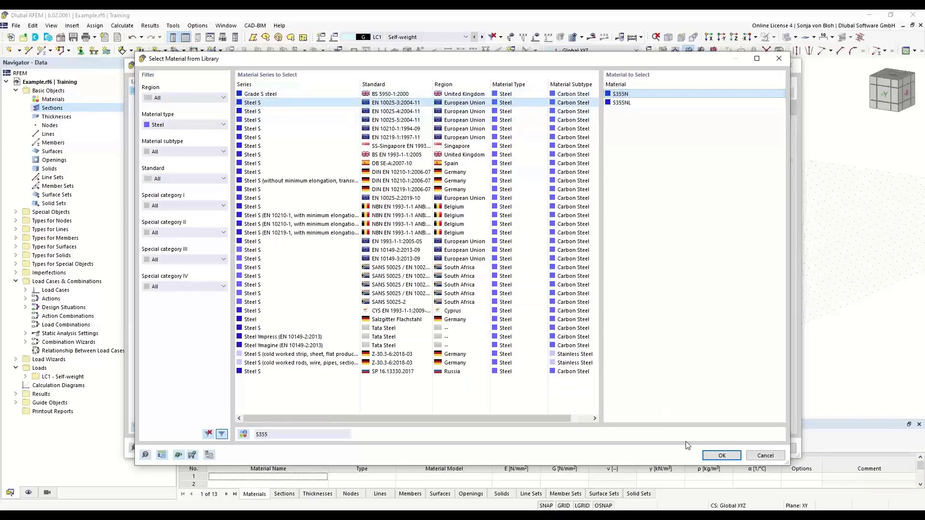
left_click(721, 455)
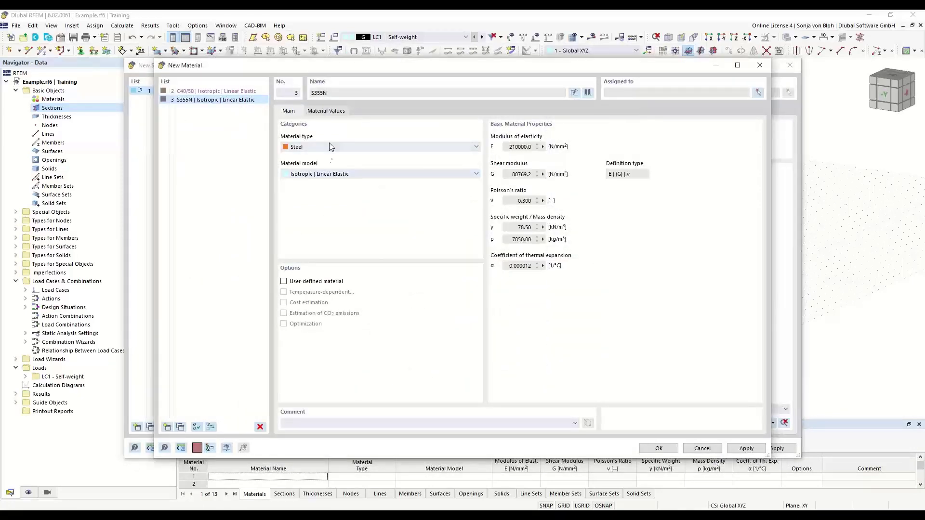
left_click(667, 448)
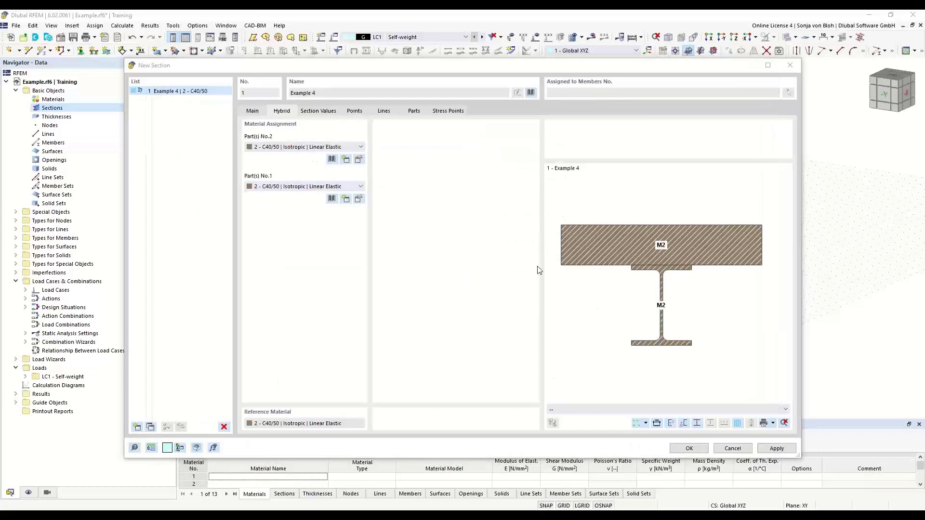
Assign the S355N material to both part 1 and part 2 in the section's hybrid material assignment.
left_click(360, 187)
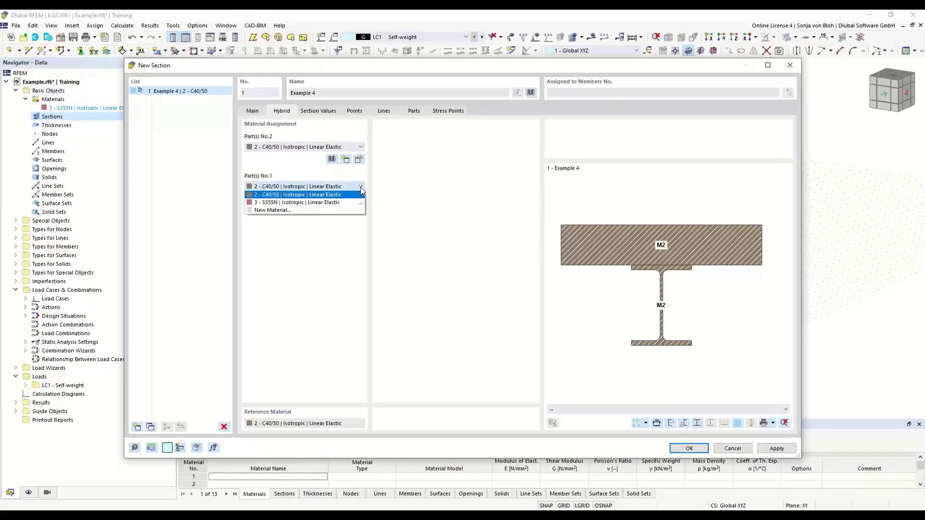
left_click(331, 203)
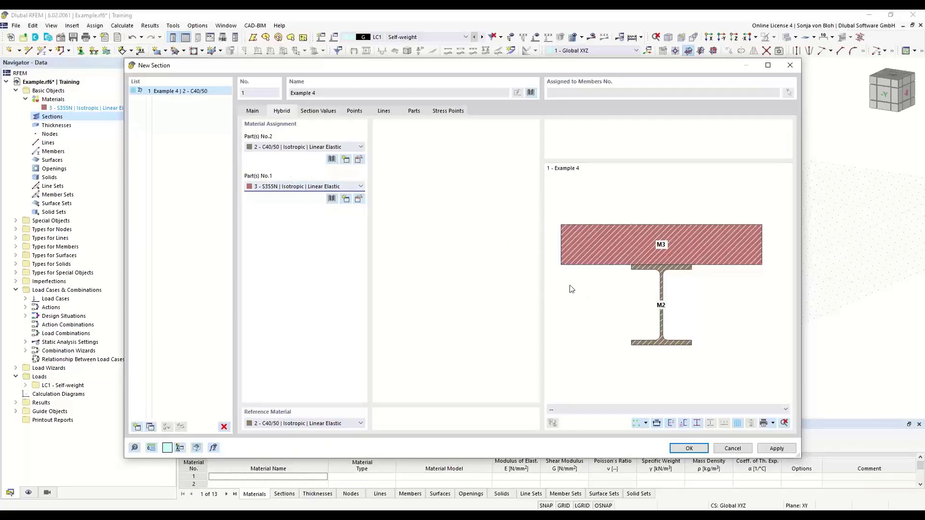
left_click(362, 147)
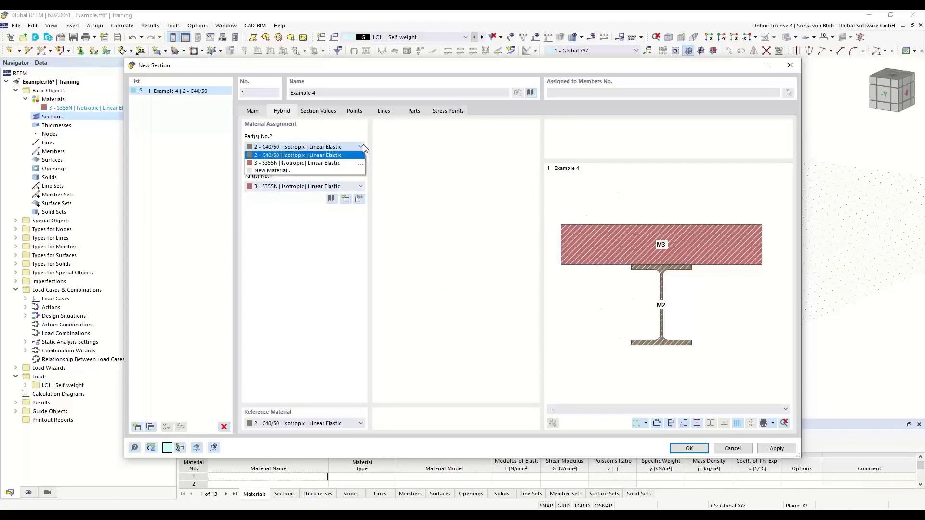
left_click(321, 163)
Create a new material for part 1 of the section: Grade S355 from the BS 5950-1:2000 steel series in the library.
left_click(351, 186)
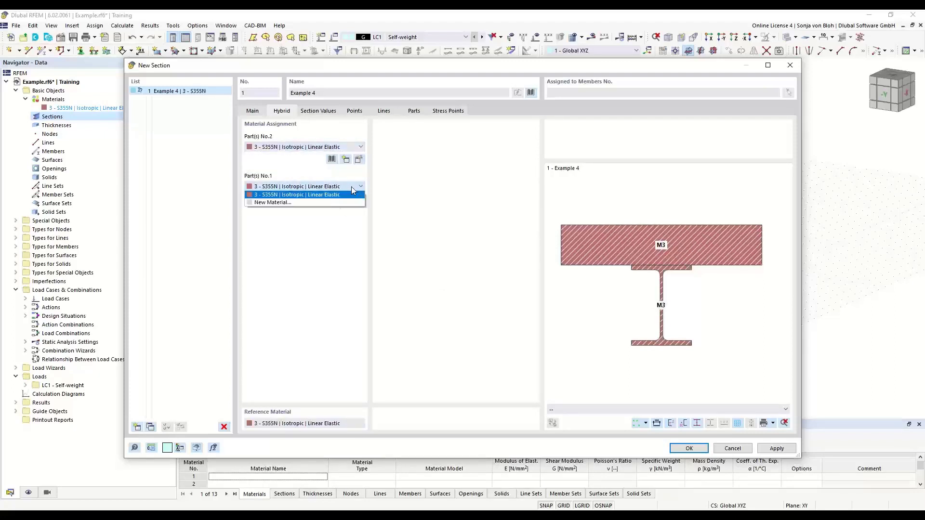
left_click(295, 202)
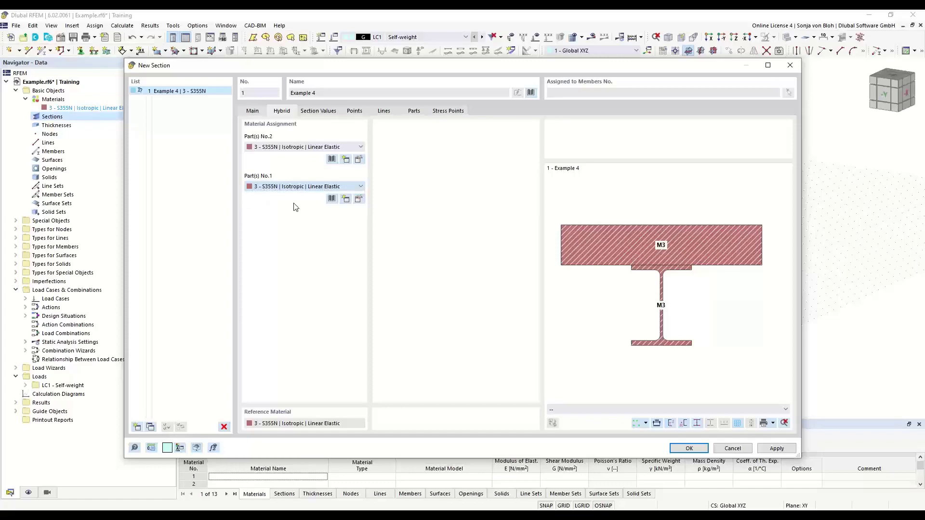
left_click(589, 93)
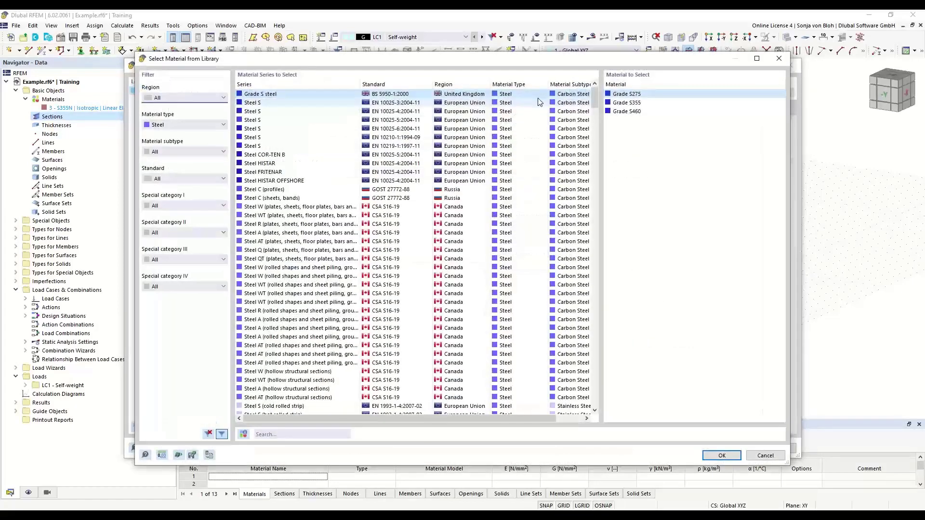
double_click(623, 102)
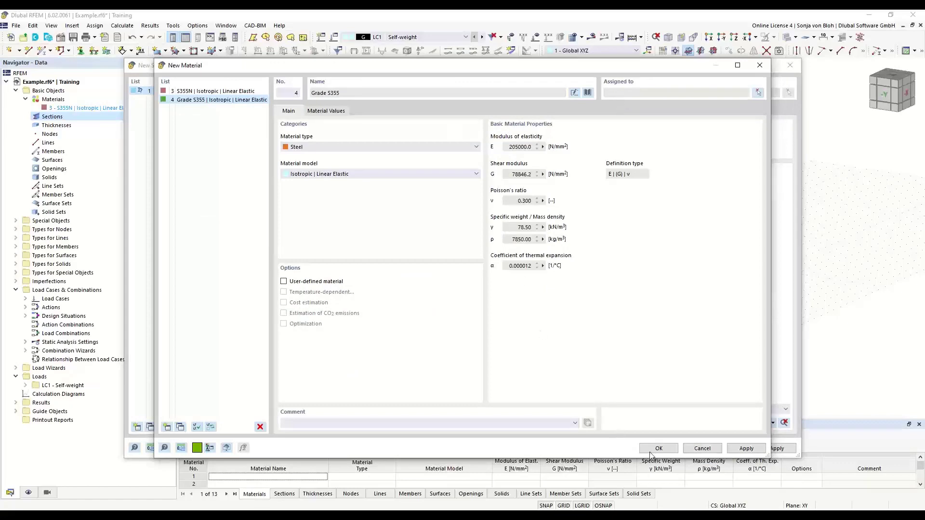
left_click(658, 449)
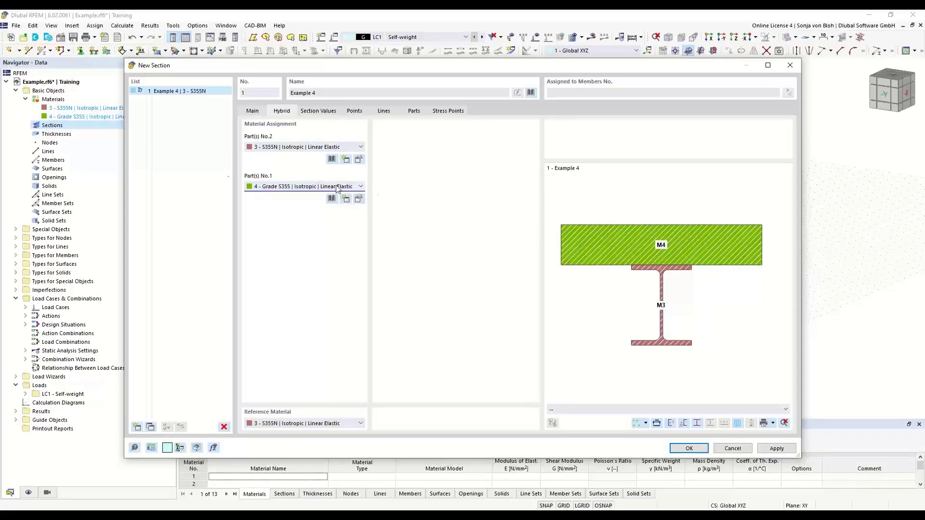
Change the material of part 1 to concrete C35/45 from the material library, and accept the new hybrid section.
left_click(358, 200)
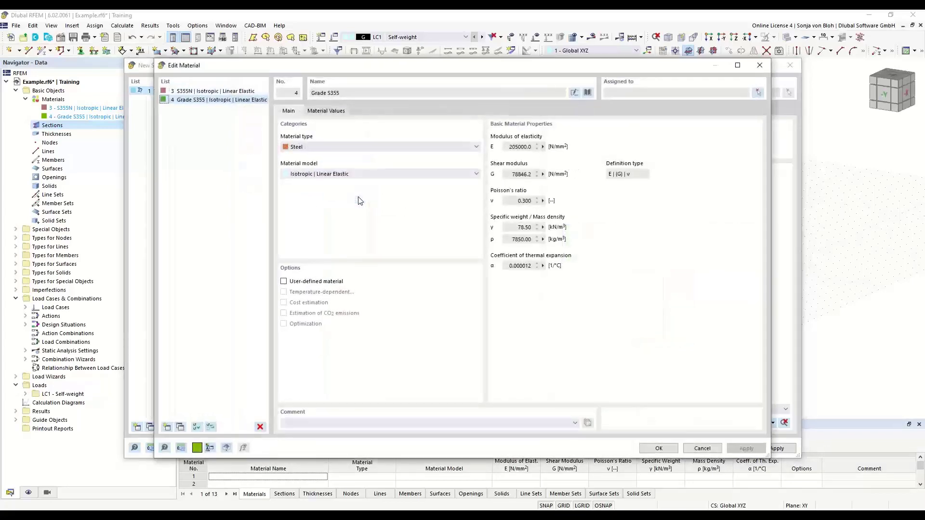
left_click(587, 93)
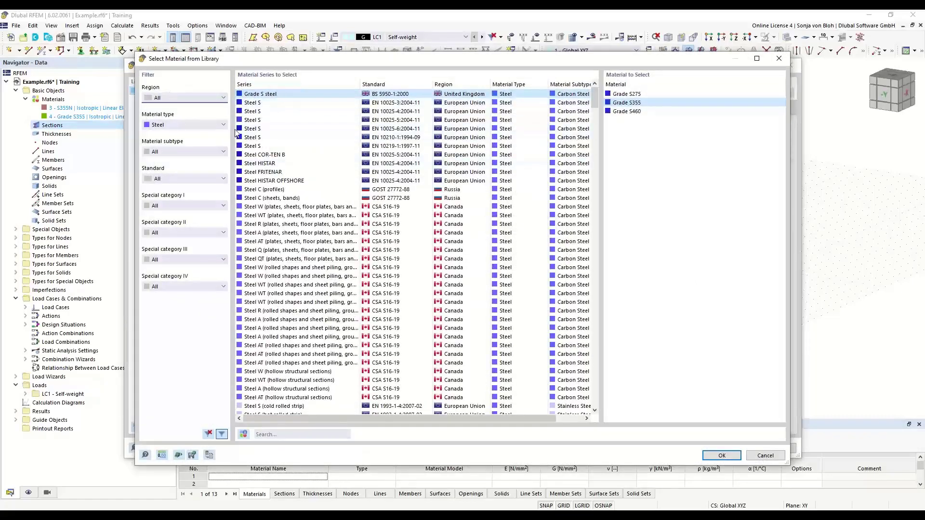
left_click(218, 124)
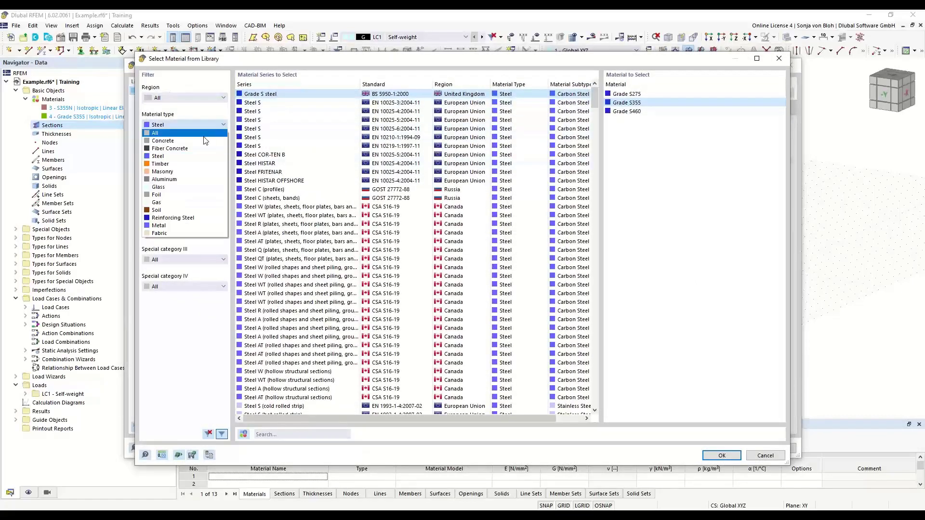
left_click(206, 140)
left_click(620, 138)
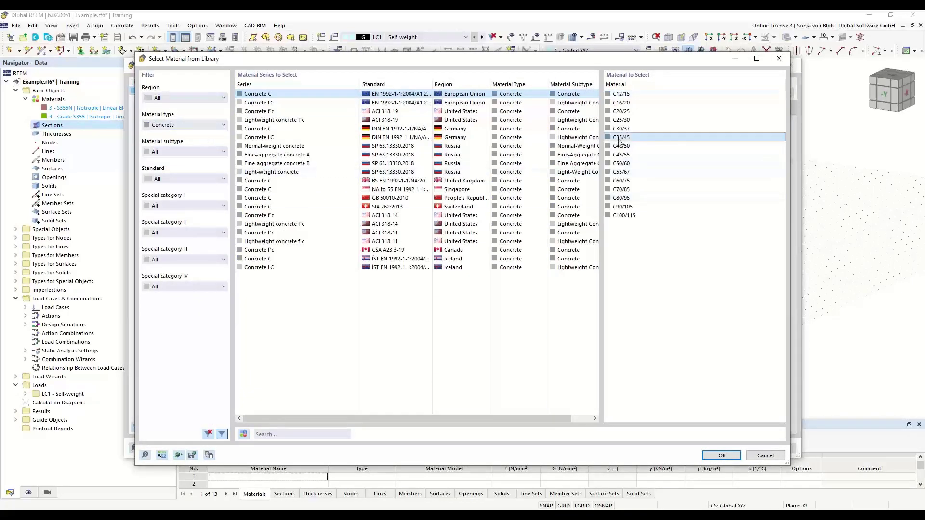
left_click(721, 456)
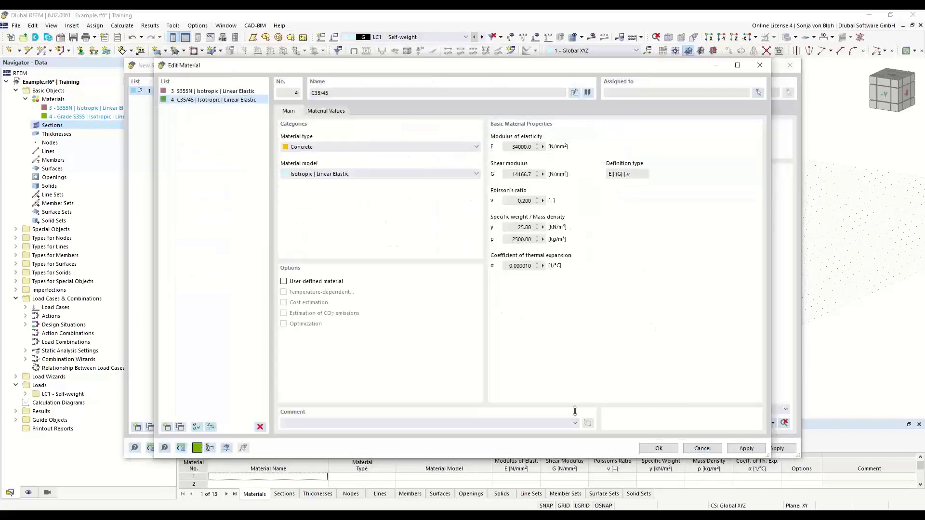
left_click(659, 448)
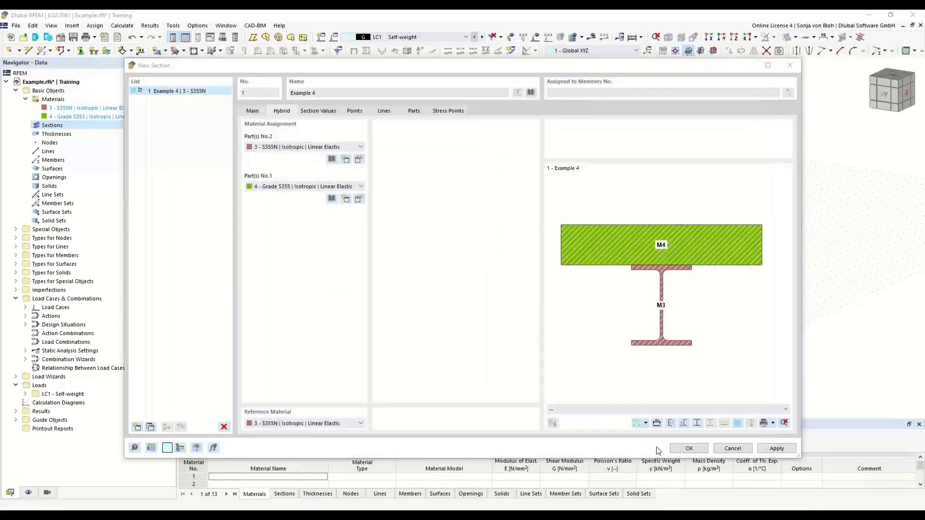
left_click(689, 448)
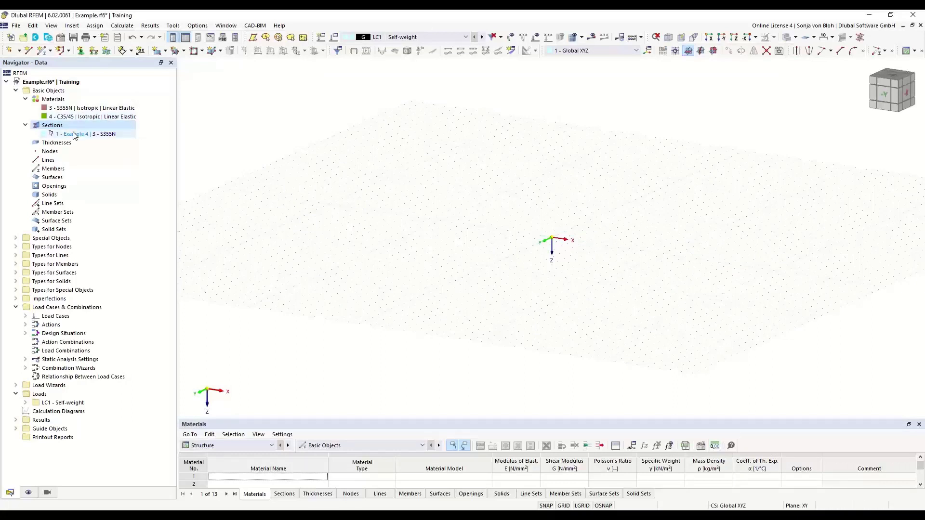
Create a beam member with the uniform Example 4 section, running 4 m along the X-axis from the origin.
left_click(43, 51)
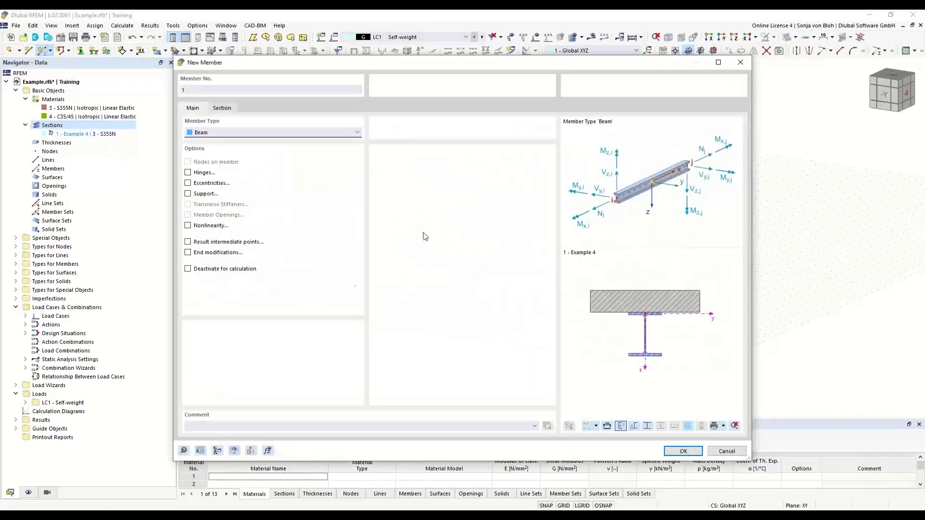
left_click(222, 108)
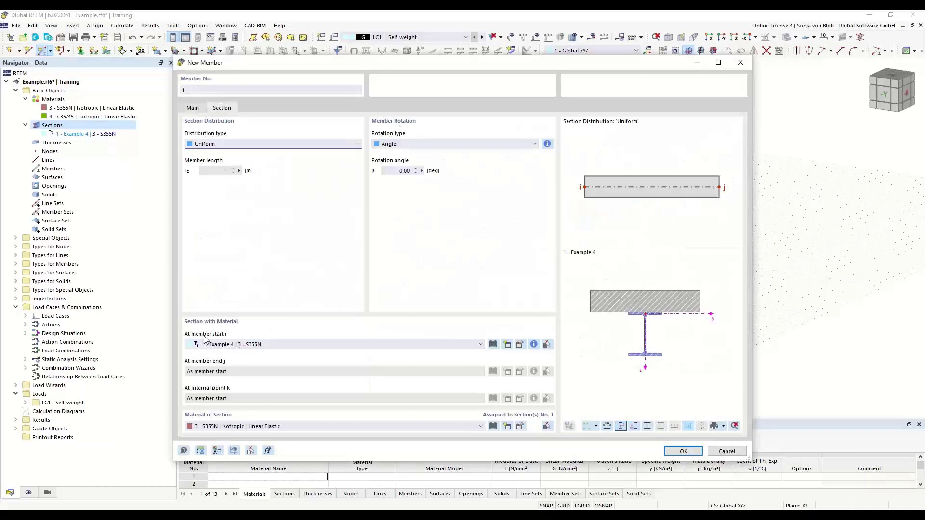
left_click(682, 450)
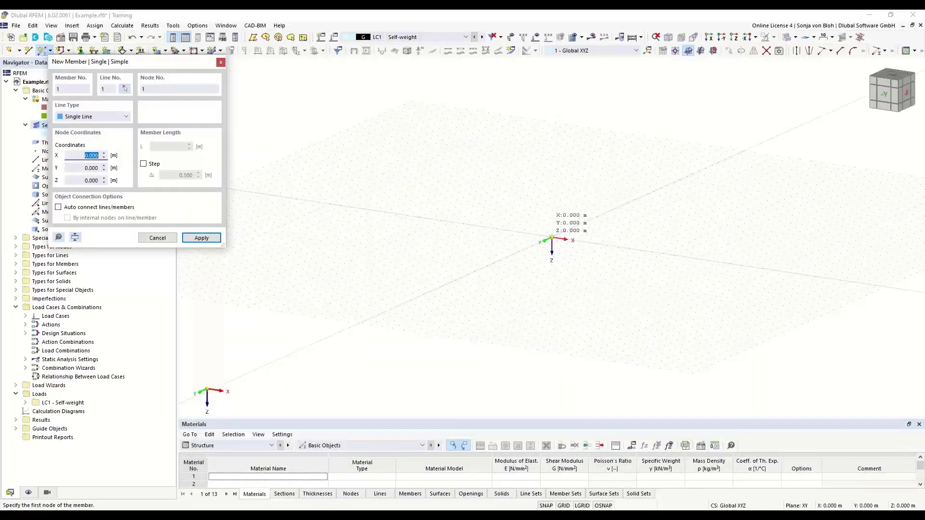
left_click(551, 239)
left_click(596, 244)
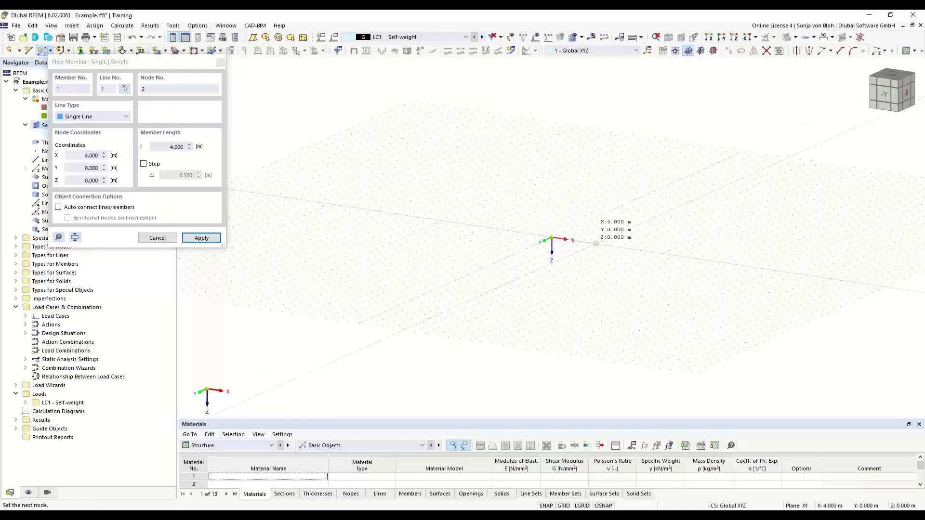
key("Escape")
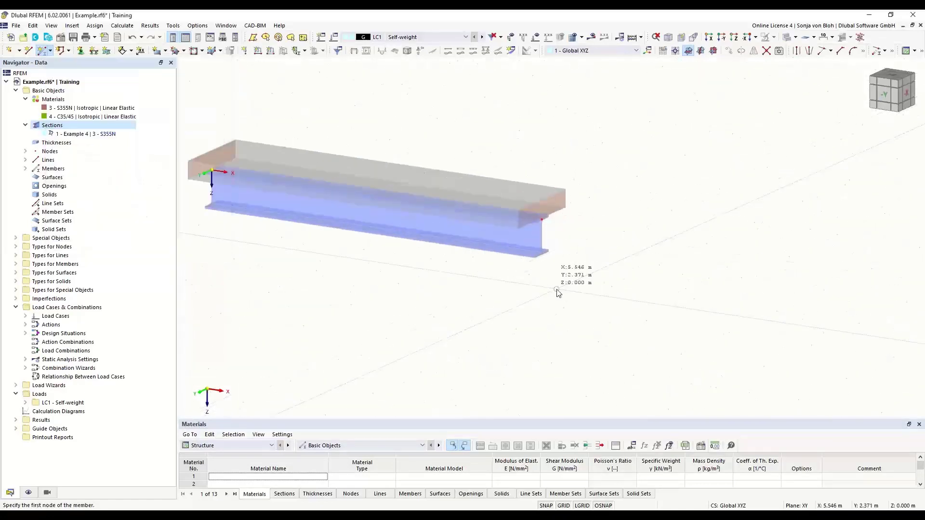
middle_click_drag(590, 330, 525, 324, "ctrl")
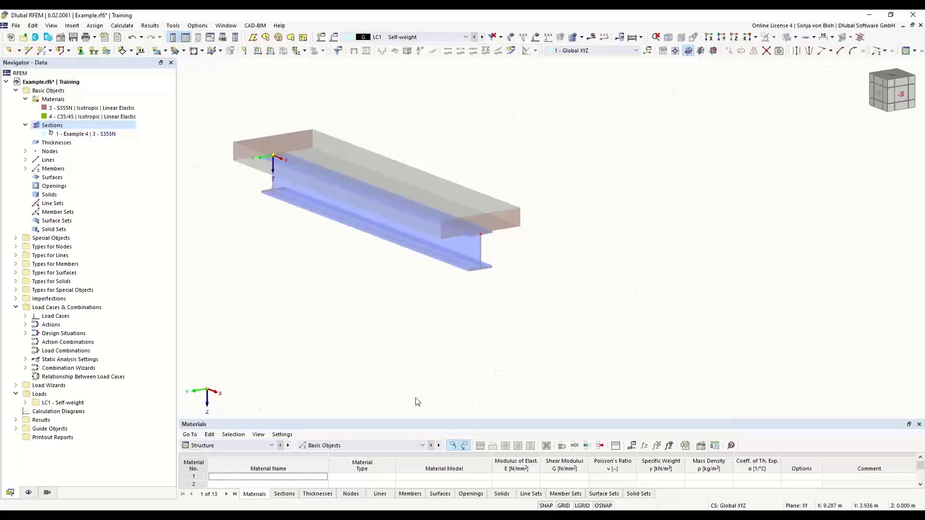
Switch to the Dlubal website in Chrome and open the Knowledge Base and the Frequently Asked Questions (FAQ) page.
mouse_move(113, 506)
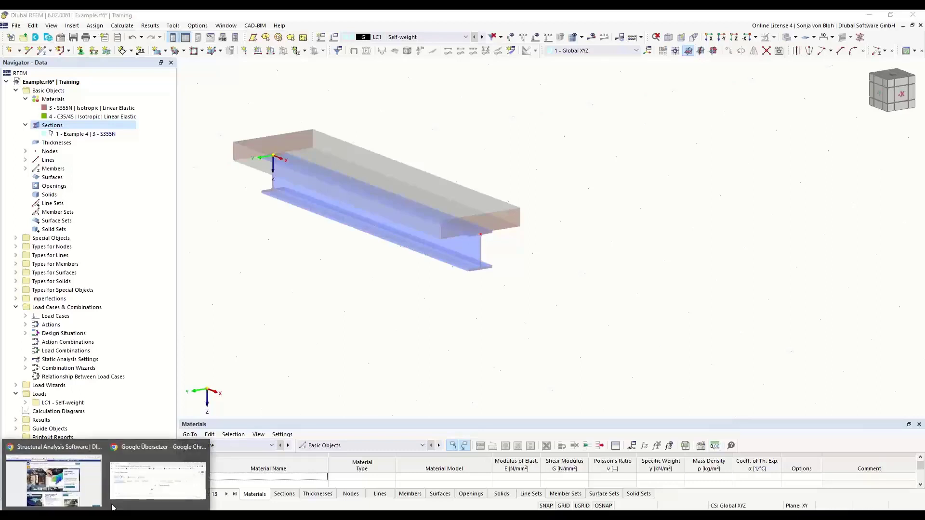
left_click(57, 469)
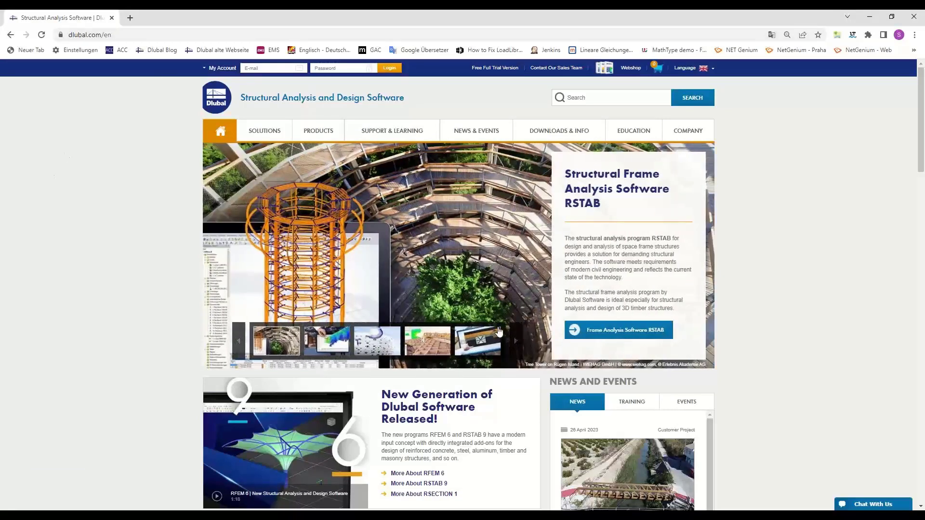
mouse_move(632, 138)
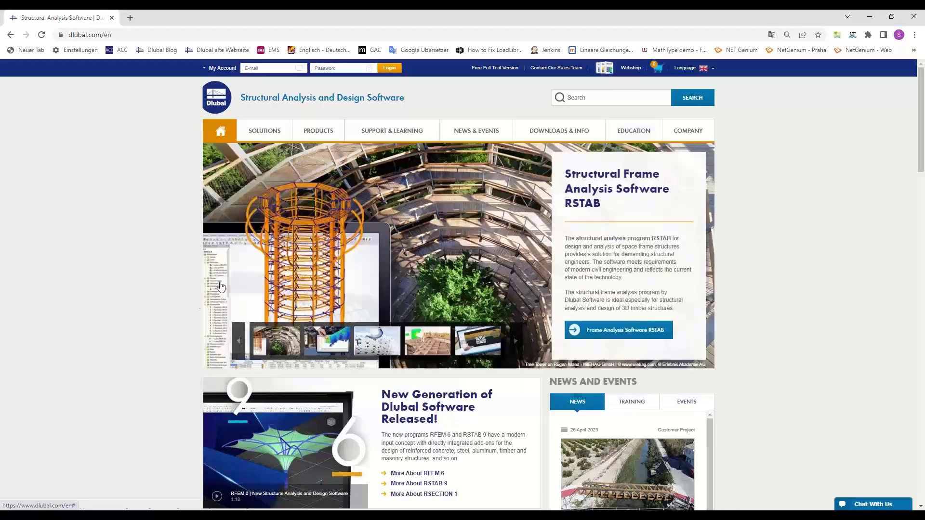
mouse_move(692, 133)
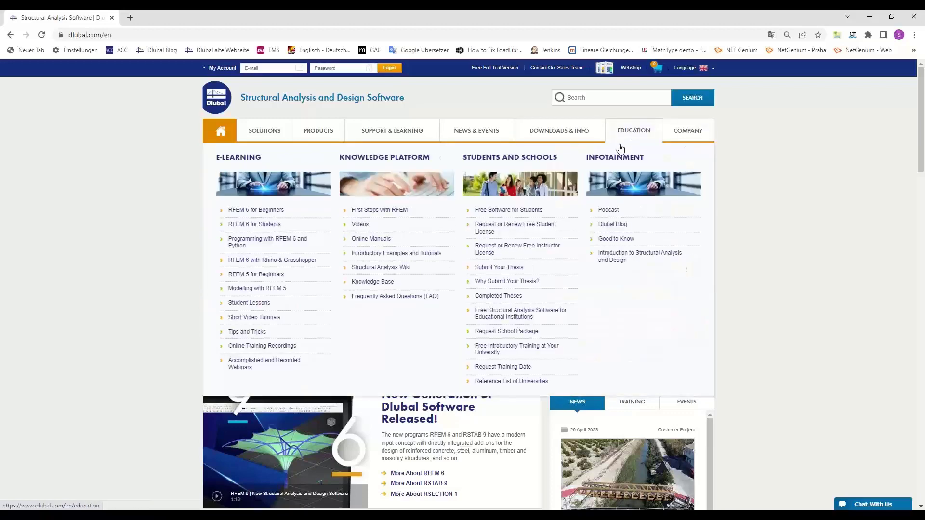
left_click(385, 282)
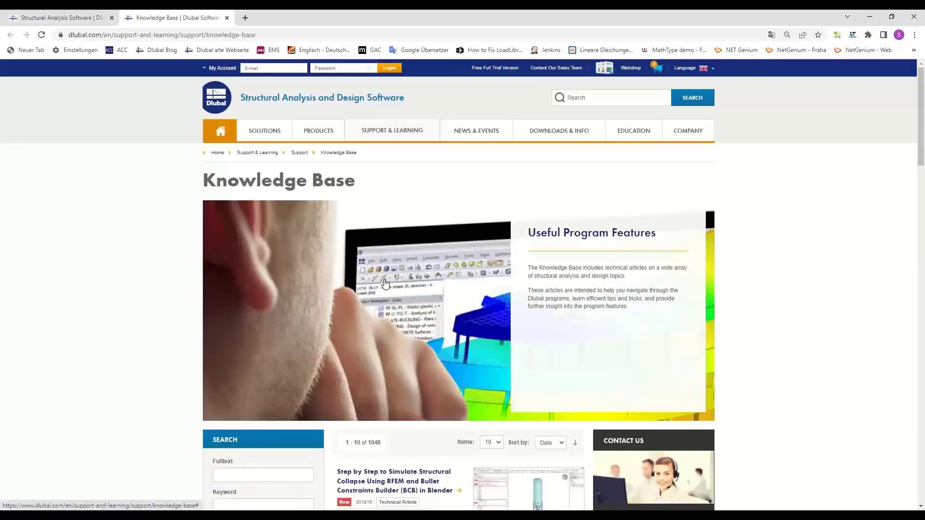
mouse_move(406, 137)
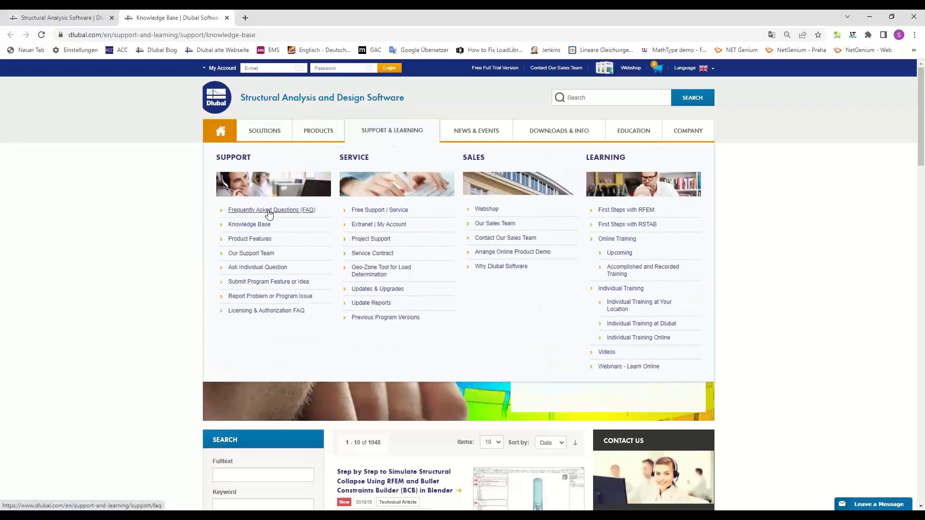
left_click(270, 211)
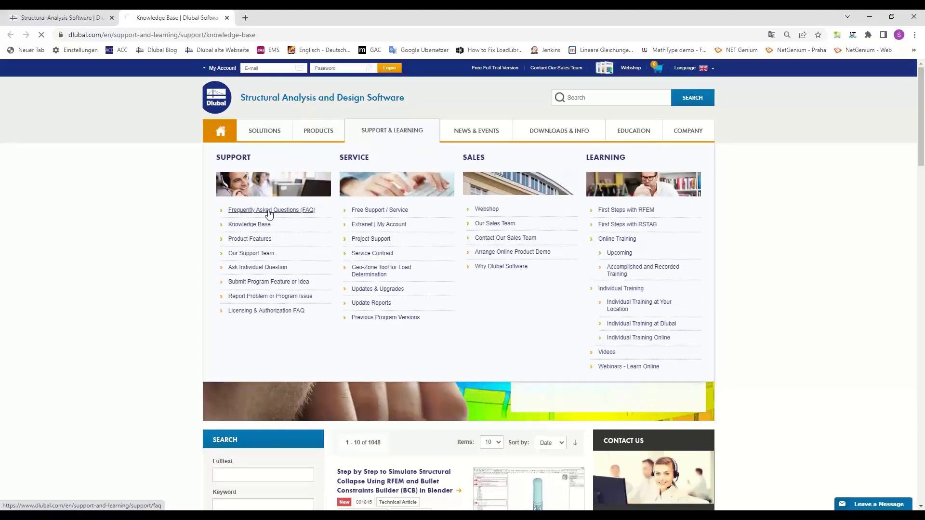